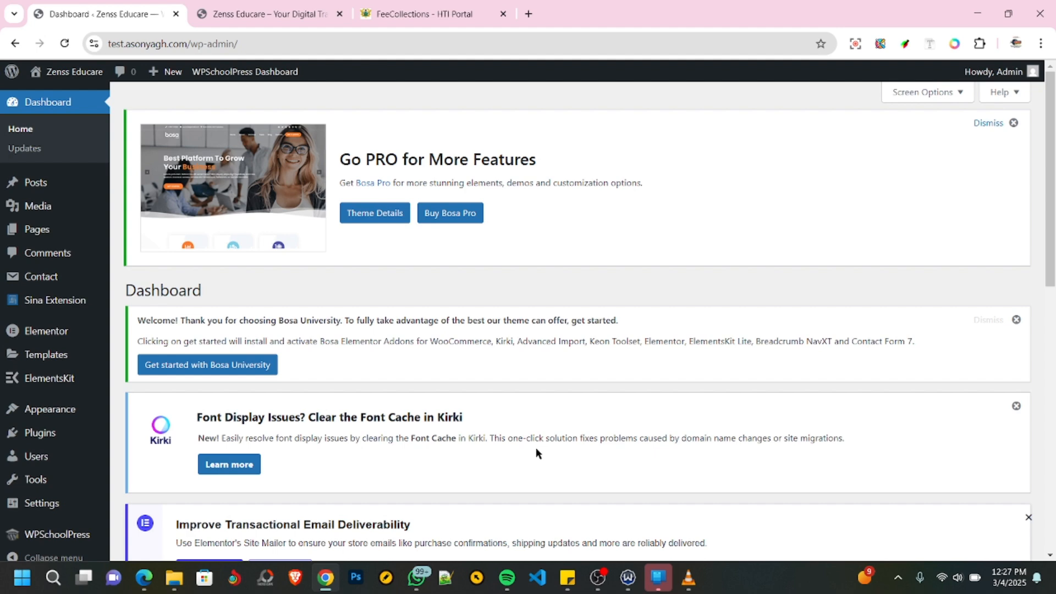
# - Review the Zenss Educare homepage from the image slider through the portal buttons, mission and vision, and staff profiles to the footer
pyautogui.click(310, 17)
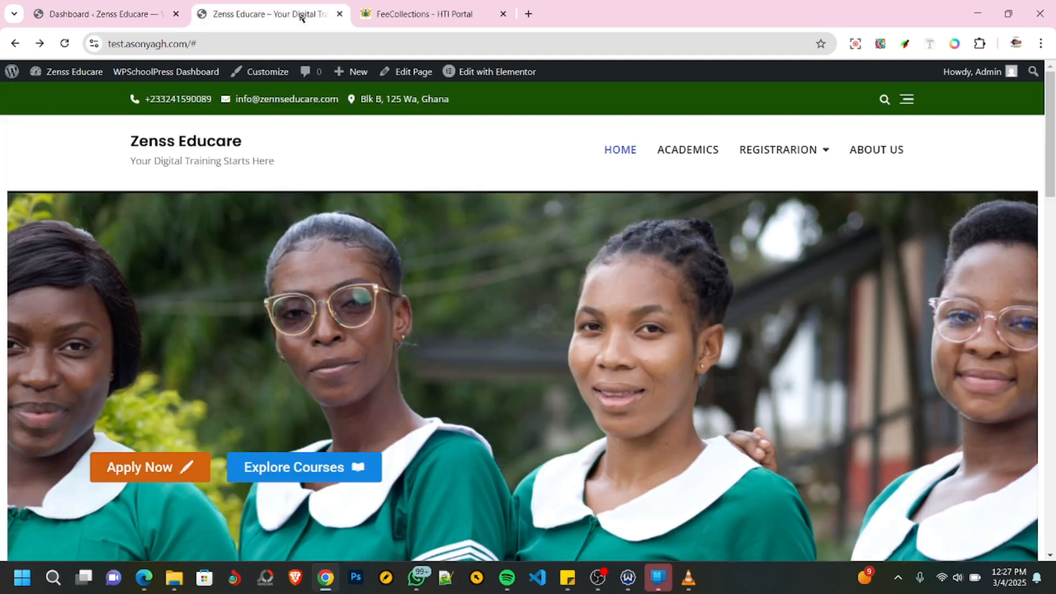
pyautogui.scroll(-1, 410, 285)
pyautogui.scroll(-3, 409, 284)
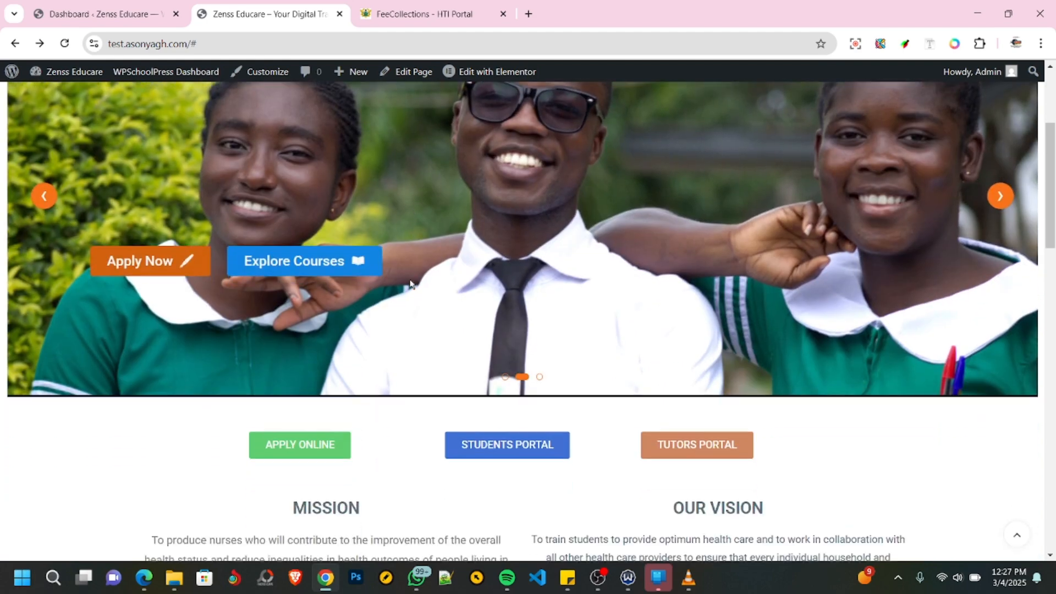
pyautogui.scroll(4, 415, 280)
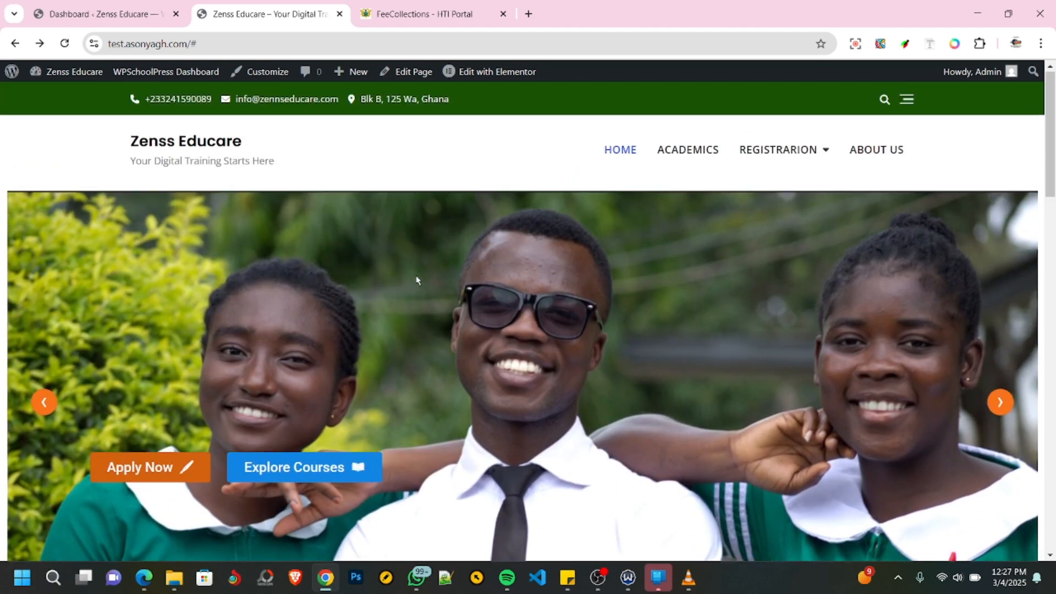
pyautogui.scroll(-3, 486, 299)
pyautogui.scroll(-3, 473, 278)
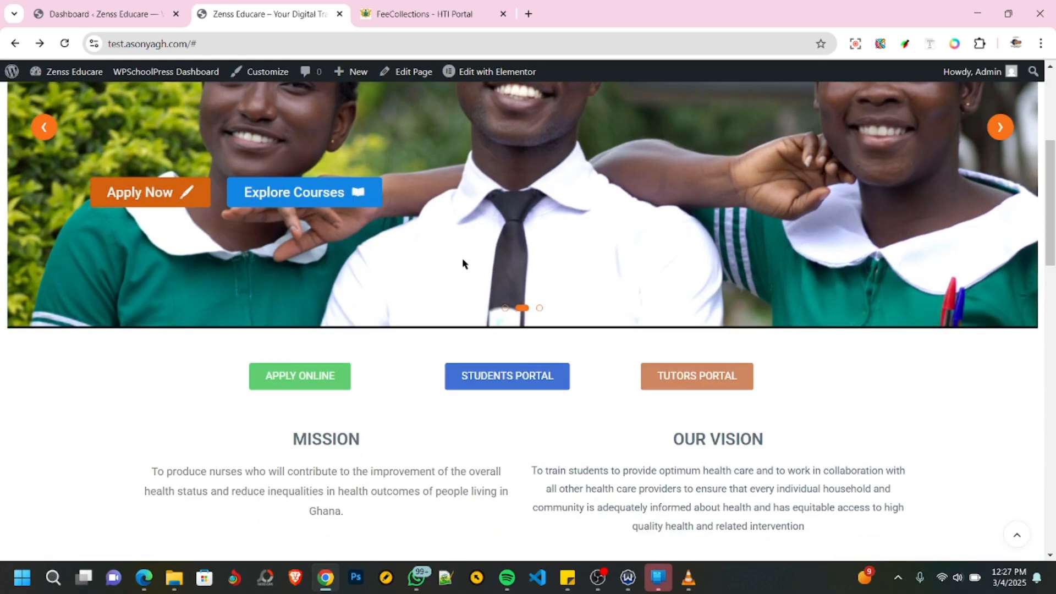
pyautogui.scroll(1, 471, 234)
pyautogui.click(48, 196)
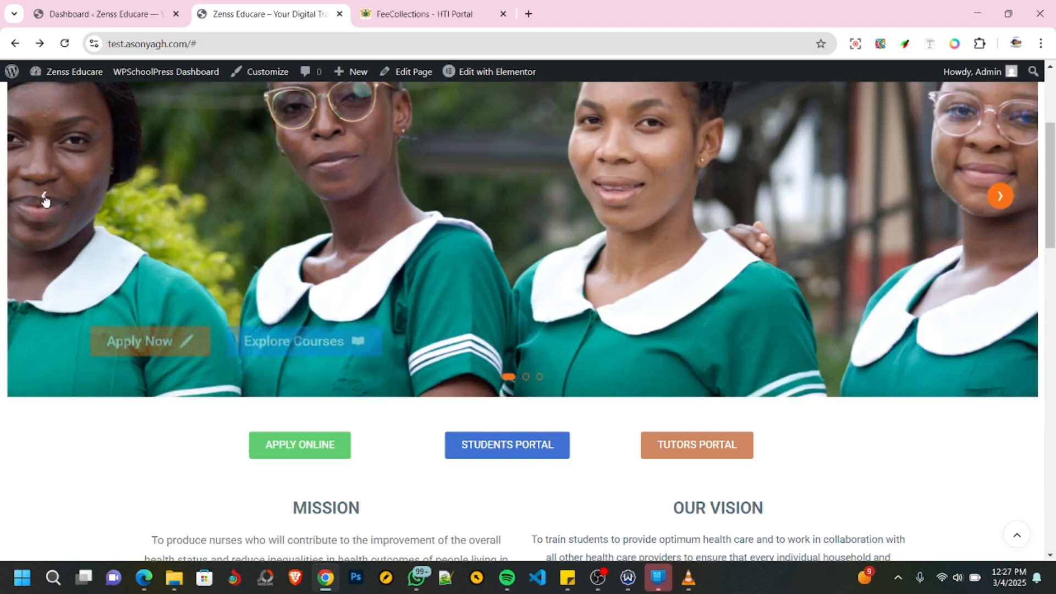
pyautogui.click(47, 195)
pyautogui.click(48, 196)
pyautogui.scroll(-2, 235, 333)
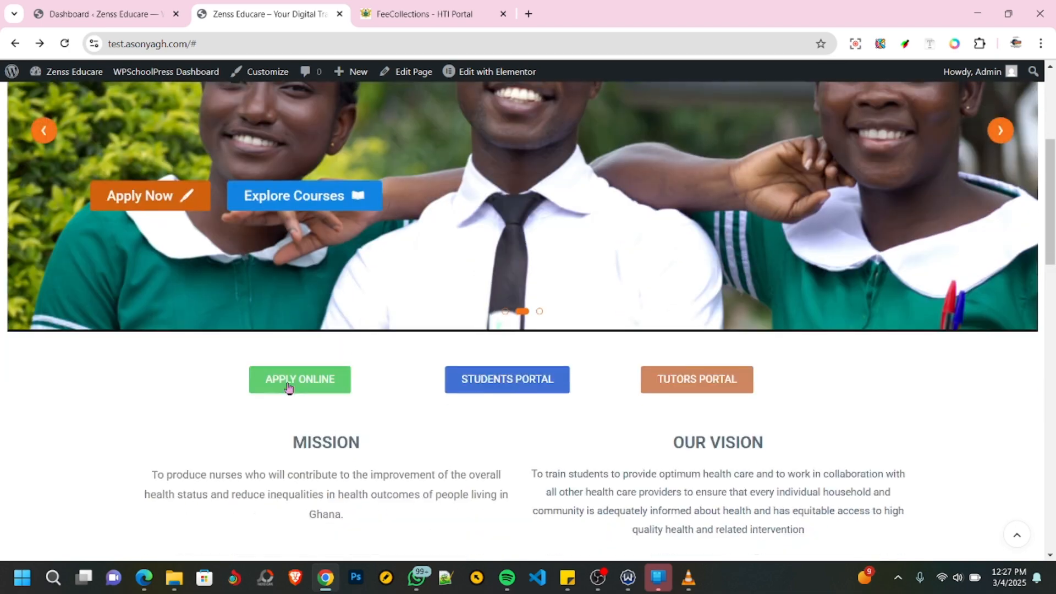
pyautogui.scroll(-7, 646, 386)
pyautogui.scroll(-12, 490, 358)
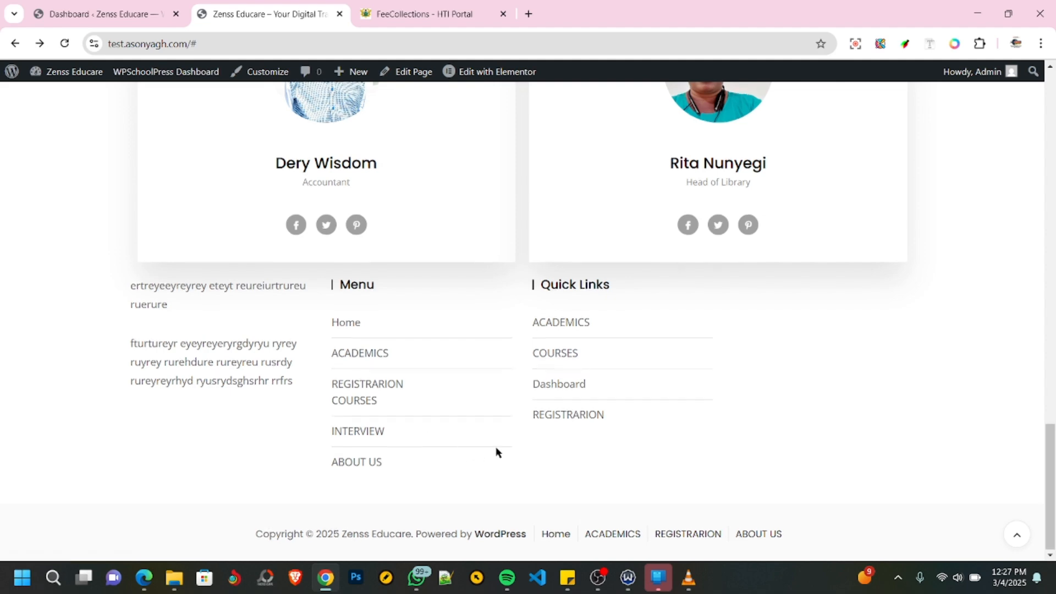
pyautogui.scroll(20, 496, 449)
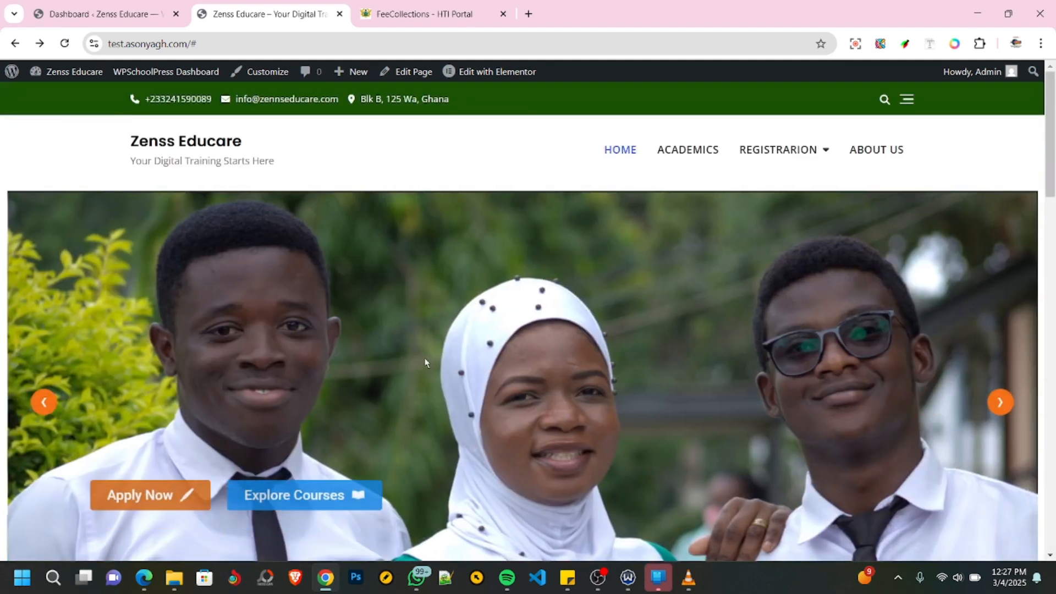
# - Return to the WordPress admin dashboard and dismiss the Bosa University, Kirki, Elementor Site Mailer and Bosa Pro notices
pyautogui.click(119, 17)
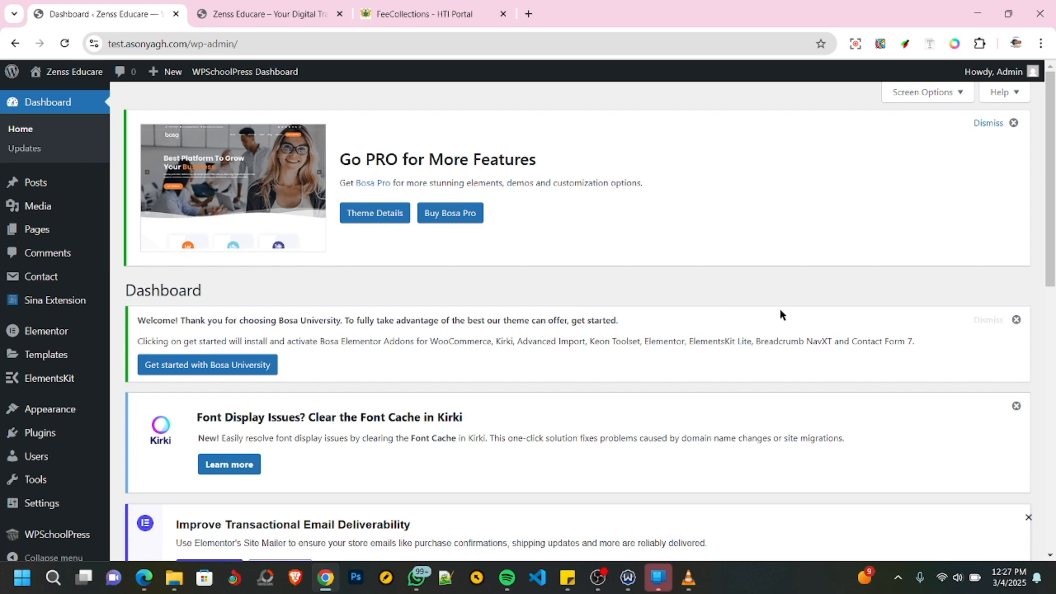
pyautogui.click(1016, 322)
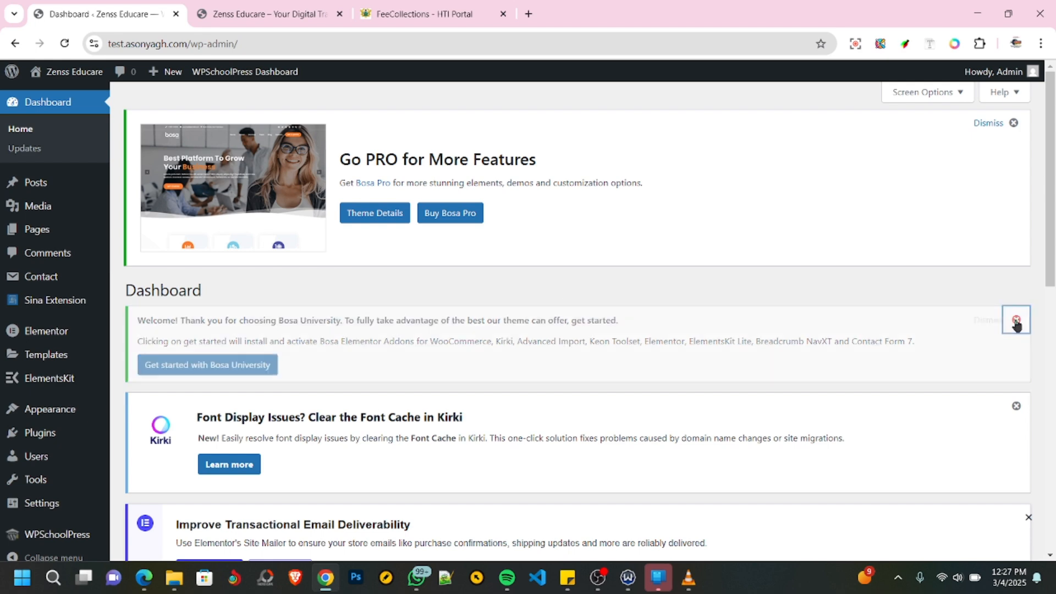
pyautogui.click(1016, 319)
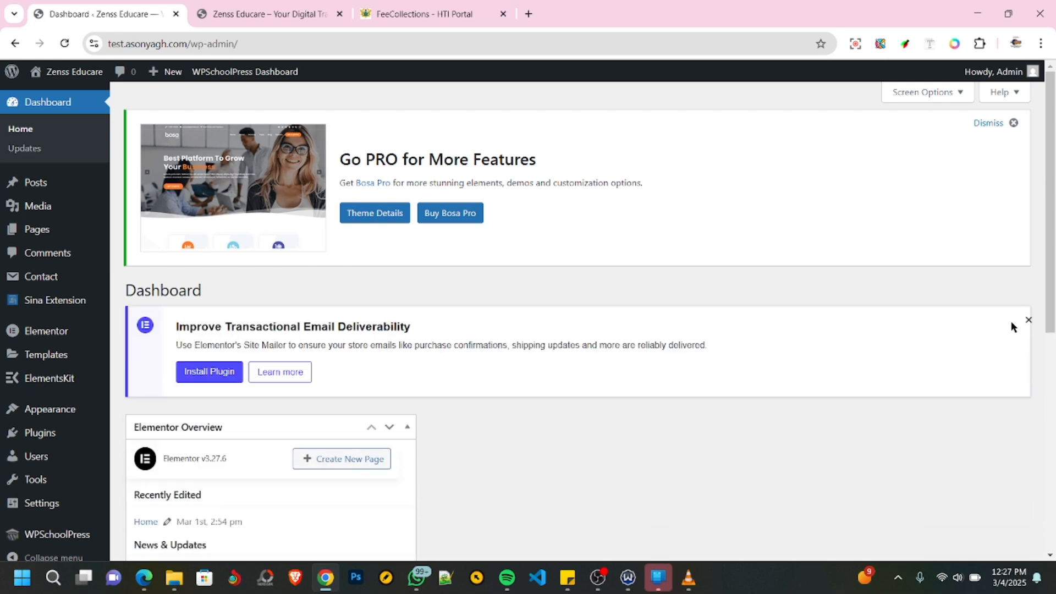
pyautogui.click(1027, 321)
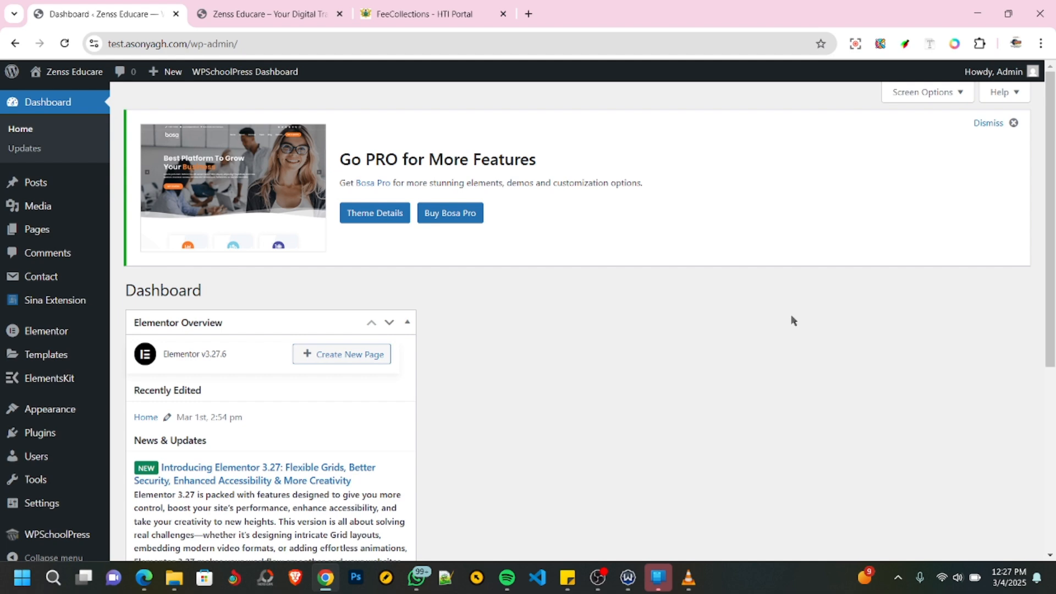
pyautogui.click(1014, 125)
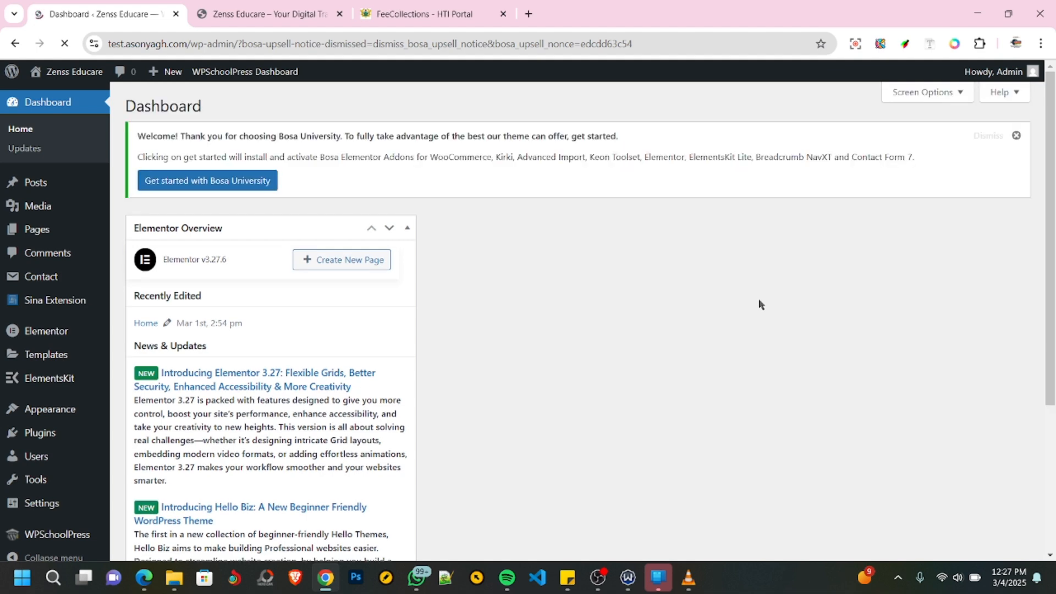
# - Hide the Elementor Overview box from the admin dashboard through the screen options
pyautogui.click(960, 93)
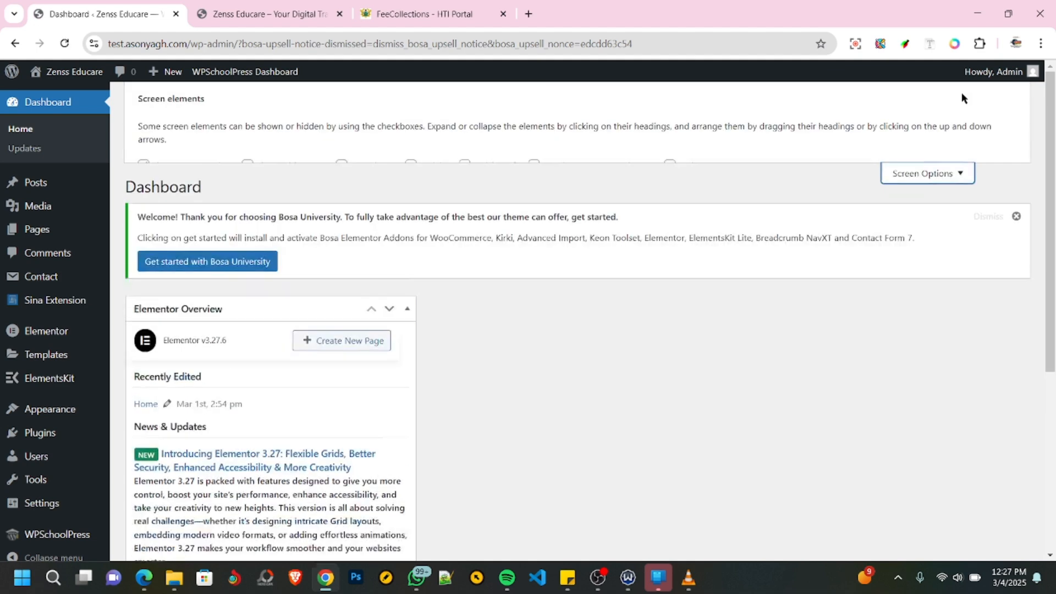
pyautogui.click(144, 167)
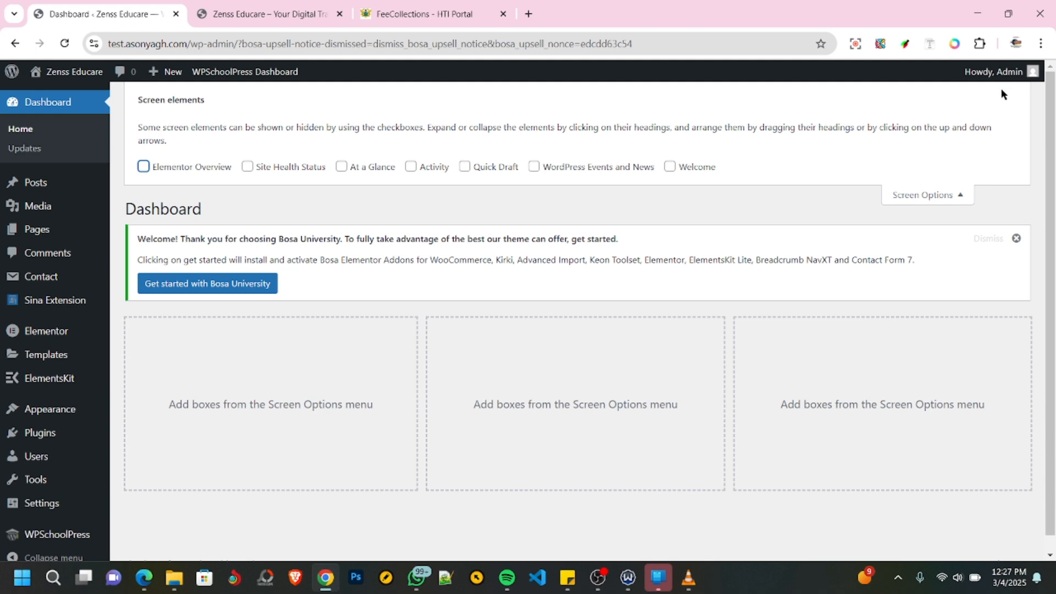
pyautogui.click(946, 196)
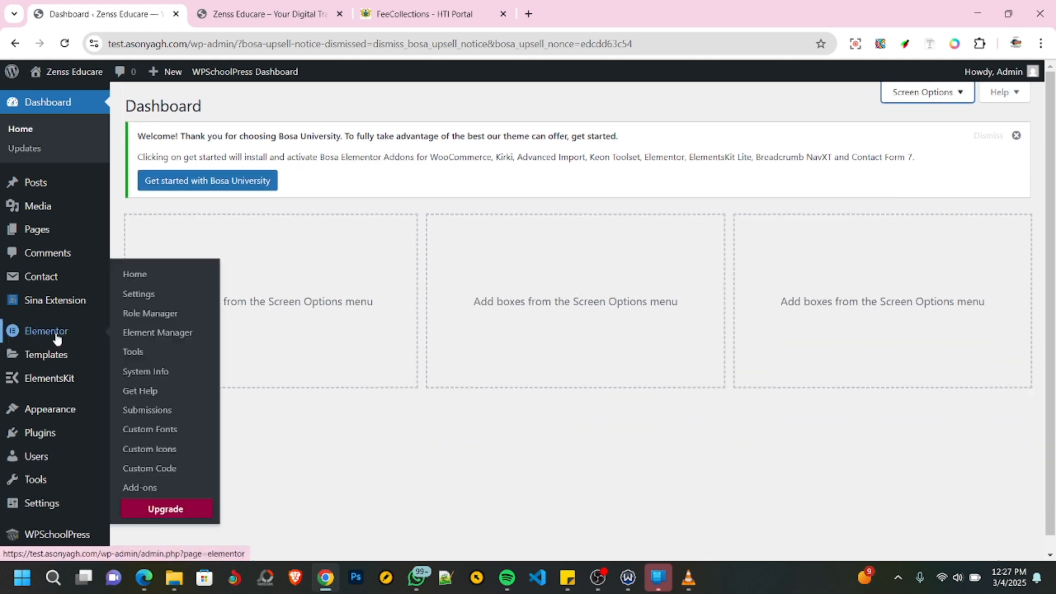
# - Open the WPSchoolPress plugin's own dashboard from the WordPress admin
pyautogui.scroll(-1, 55, 336)
pyautogui.moveTo(41, 525)
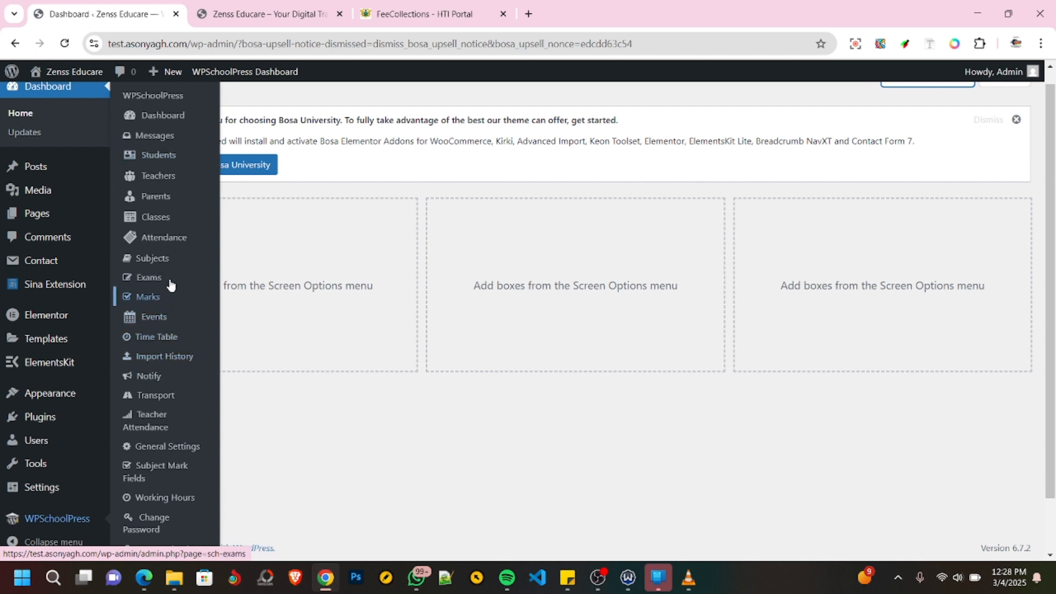
pyautogui.click(157, 117)
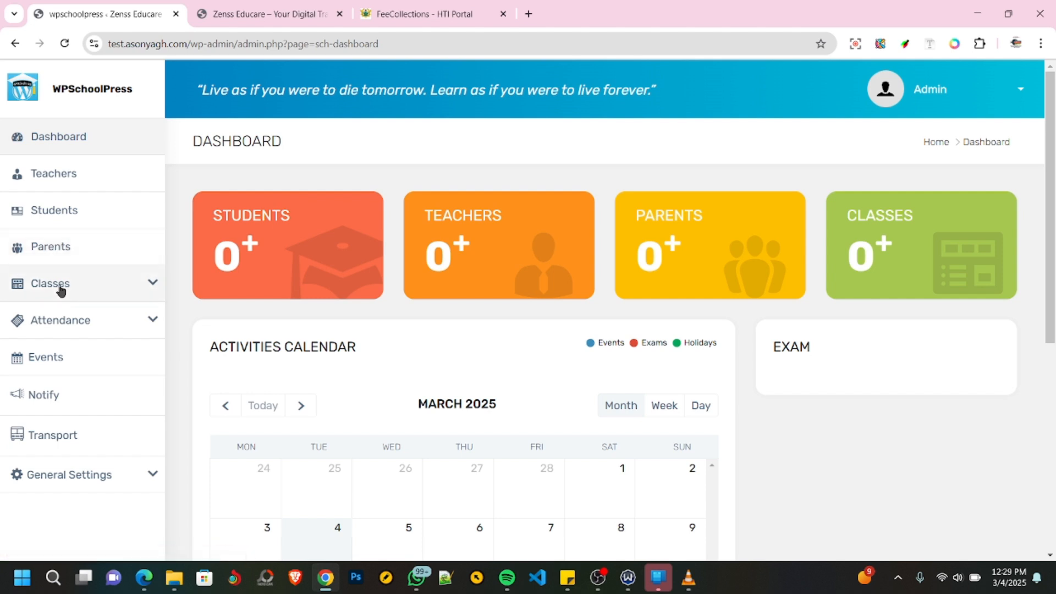
# - Examine the WPSchoolPress navigation entries grouped under Classes, Attendance and General Settings
pyautogui.click(151, 285)
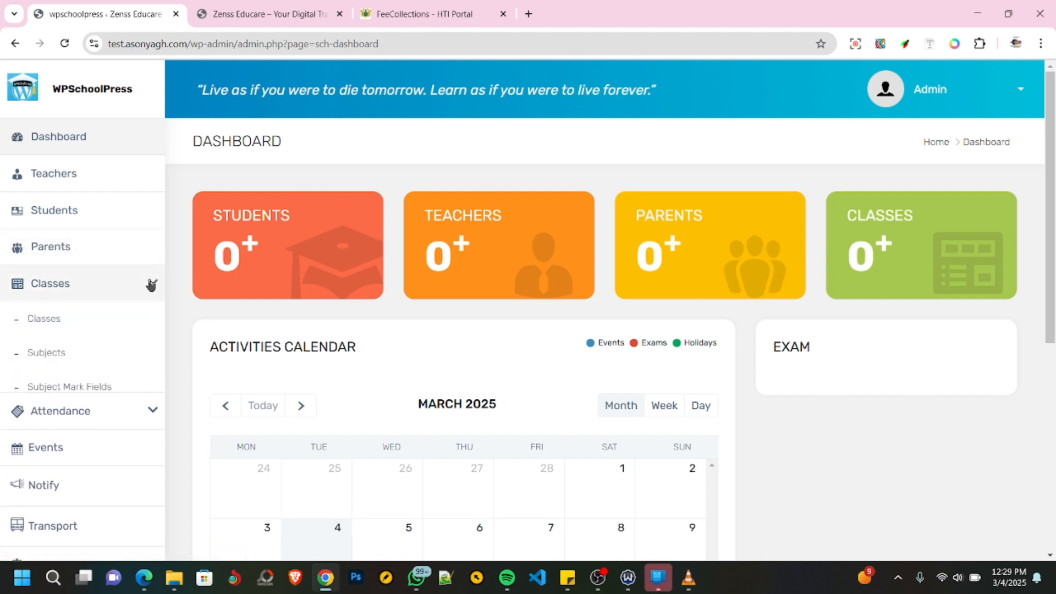
pyautogui.scroll(-2, 99, 277)
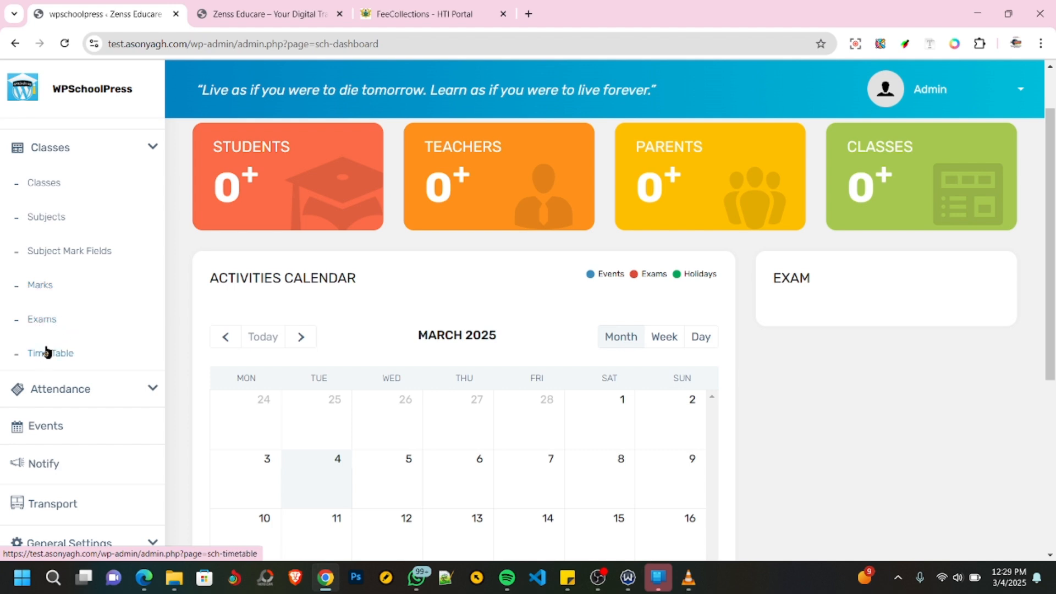
pyautogui.scroll(-4, 67, 297)
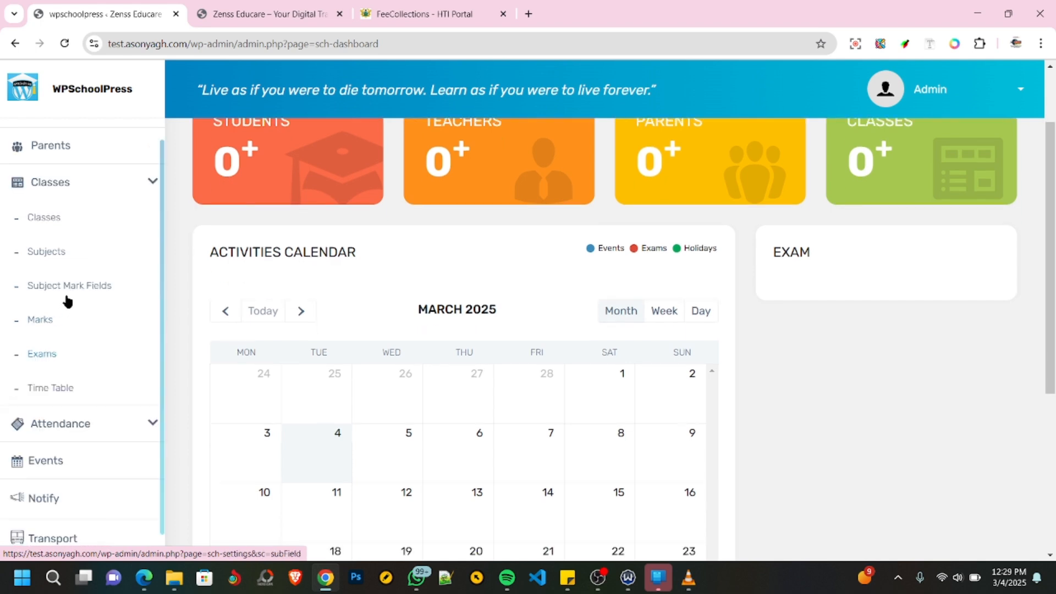
pyautogui.click(61, 389)
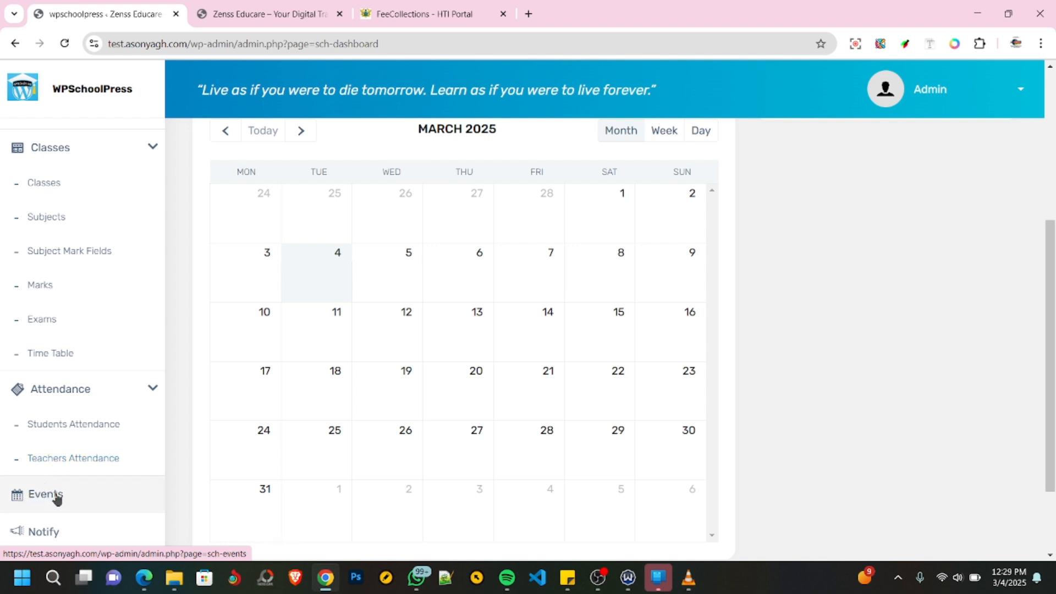
pyautogui.click(151, 389)
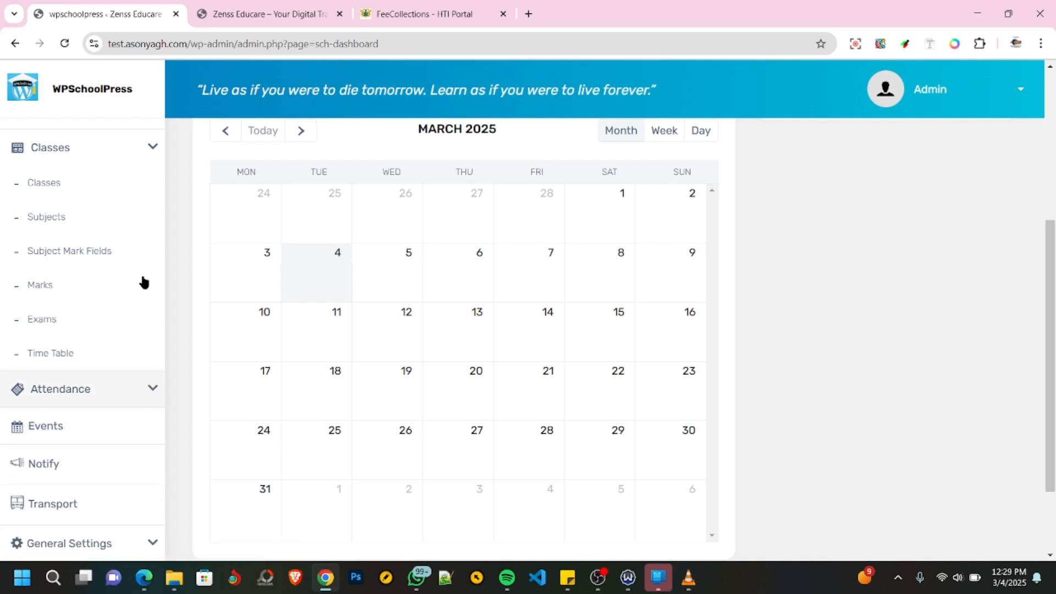
pyautogui.click(151, 147)
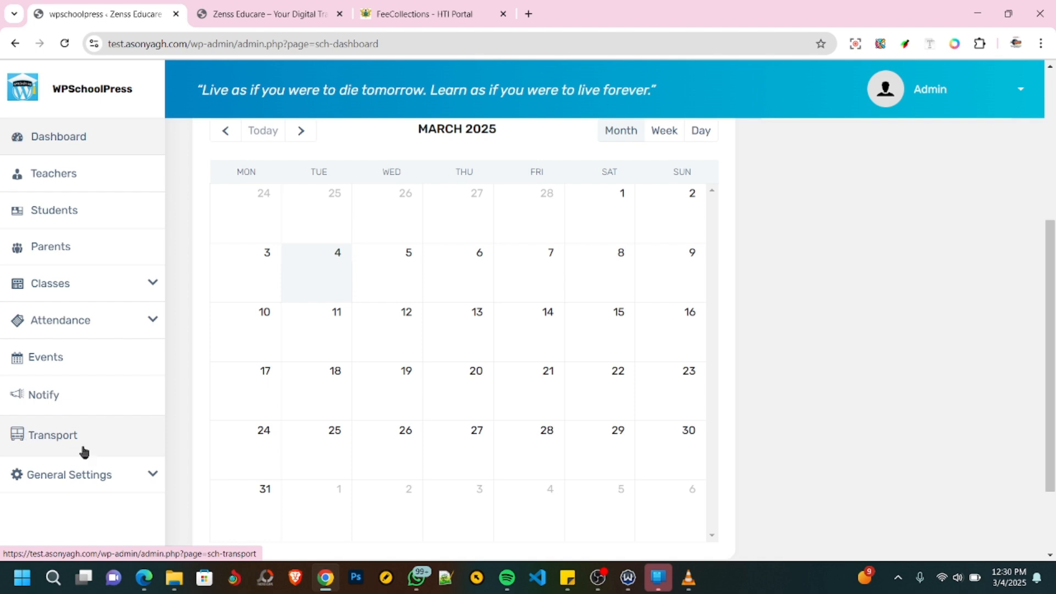
pyautogui.click(148, 476)
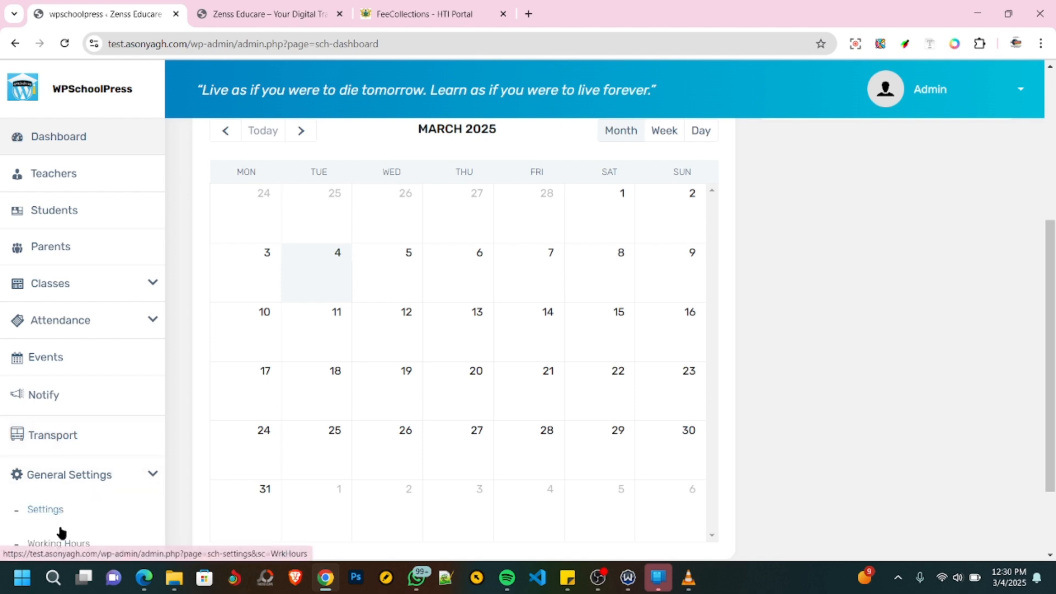
pyautogui.scroll(-3, 59, 528)
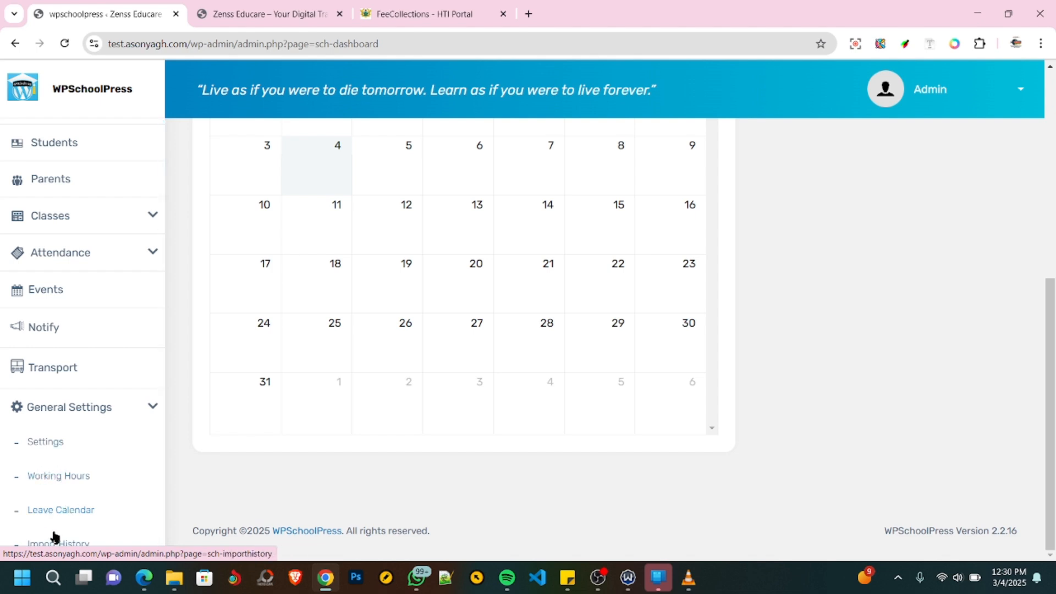
pyautogui.scroll(2, 142, 411)
pyautogui.scroll(7, 123, 387)
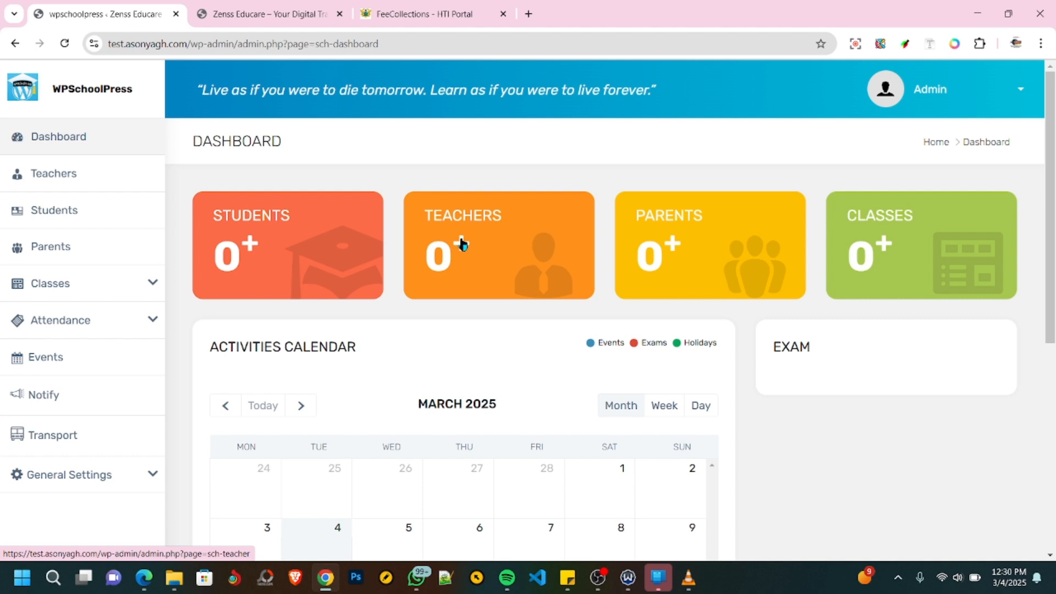
# - Start creating a new teacher record in the Teachers section and bring up its personal details form
pyautogui.click(52, 174)
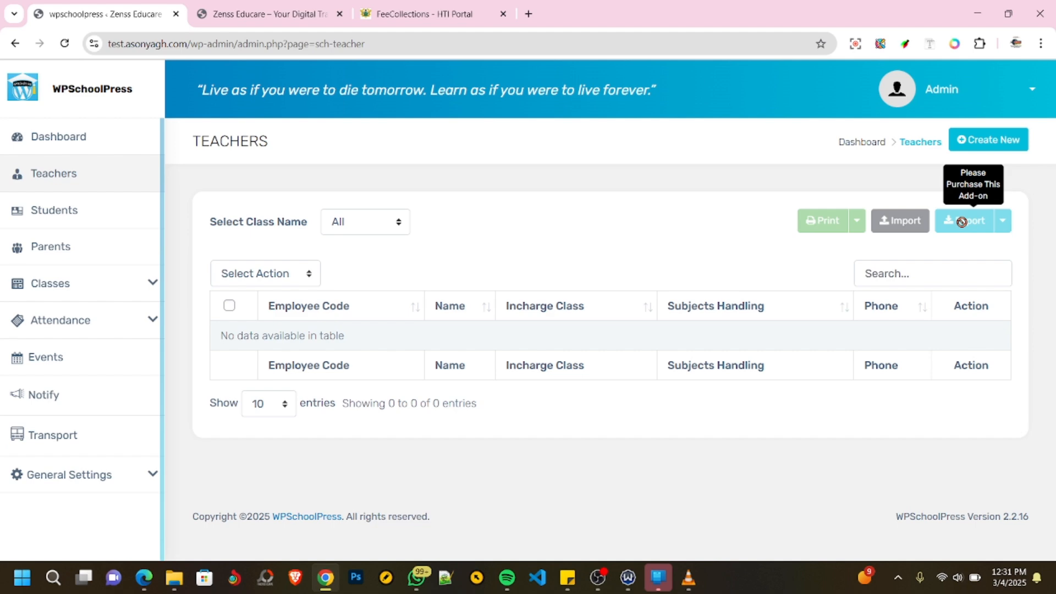
pyautogui.click(988, 143)
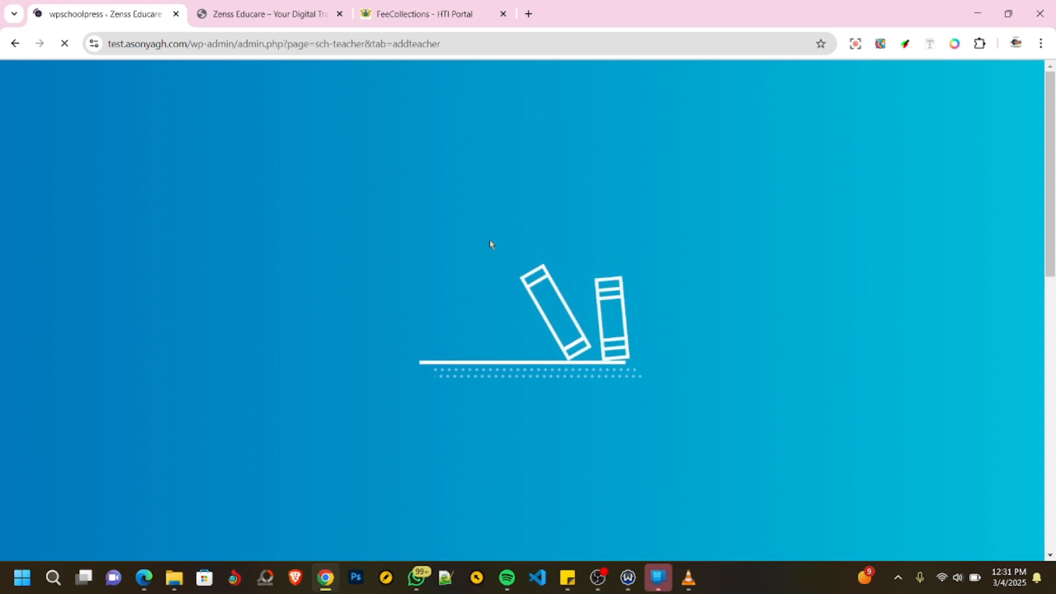
pyautogui.scroll(-1, 399, 291)
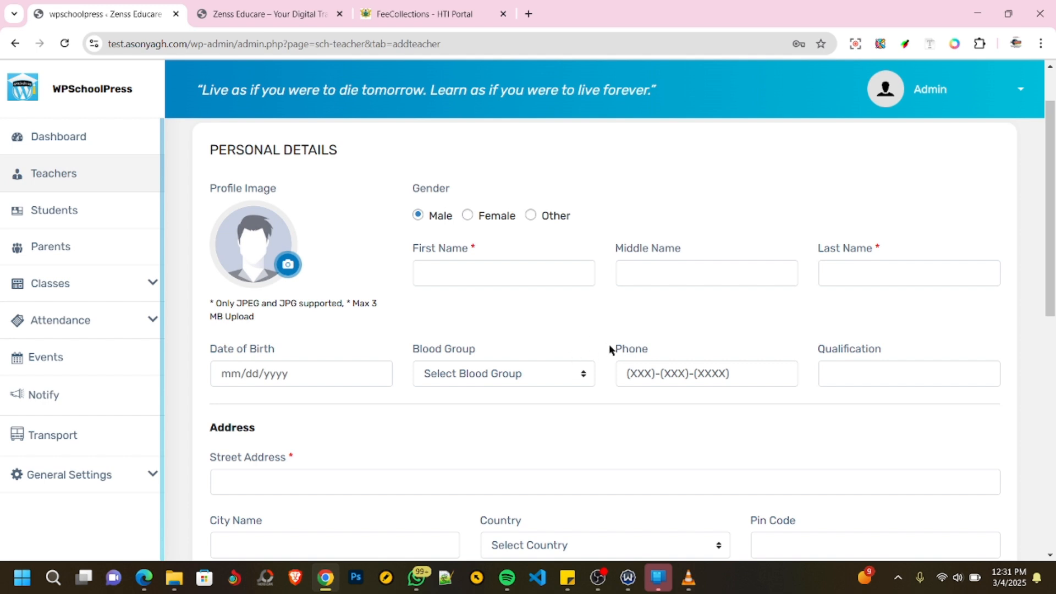
# - Upload the Downloads photo of the smiling woman with braids against a green background as the teacher's profile image
pyautogui.click(290, 268)
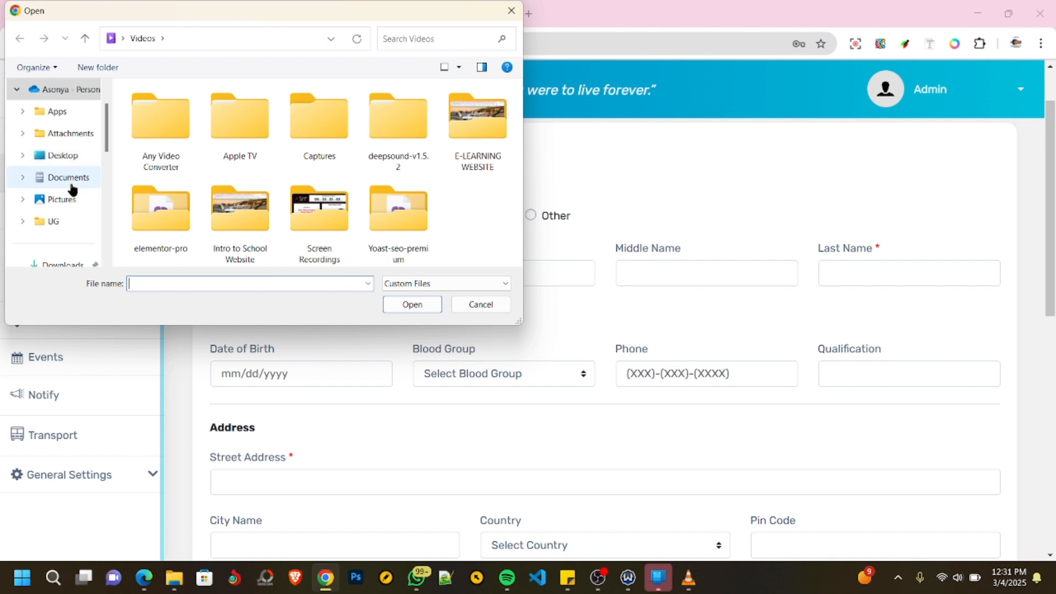
pyautogui.scroll(2, 66, 179)
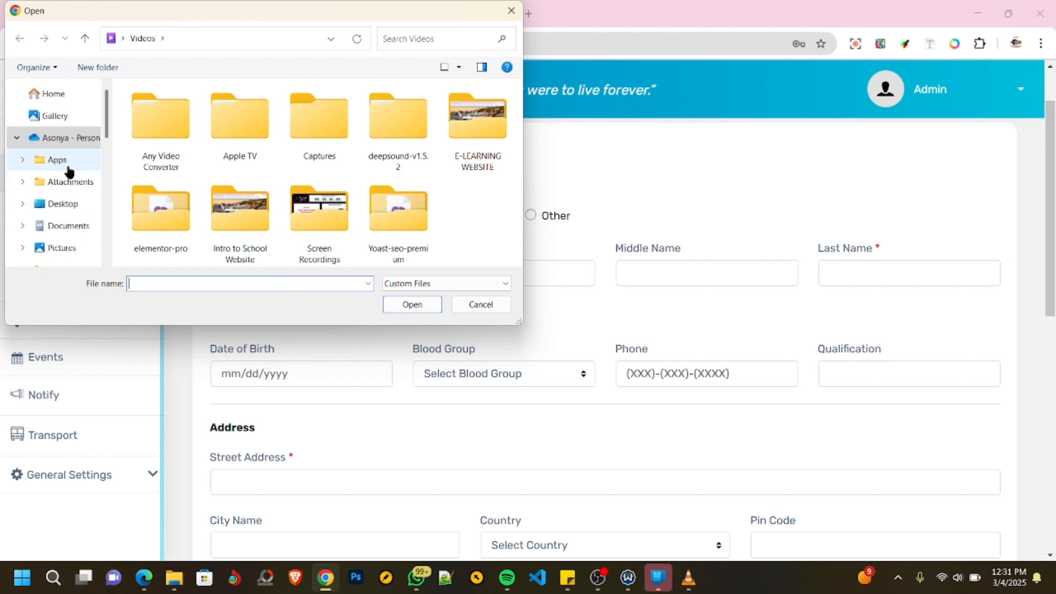
pyautogui.scroll(-5, 68, 176)
pyautogui.scroll(-1, 57, 190)
pyautogui.scroll(4, 59, 184)
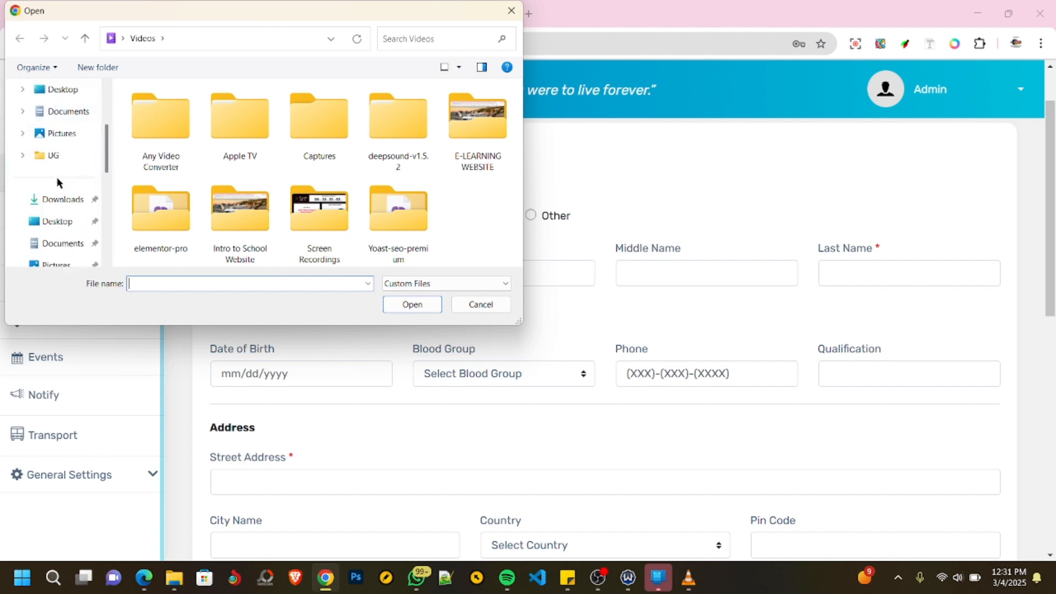
pyautogui.click(63, 201)
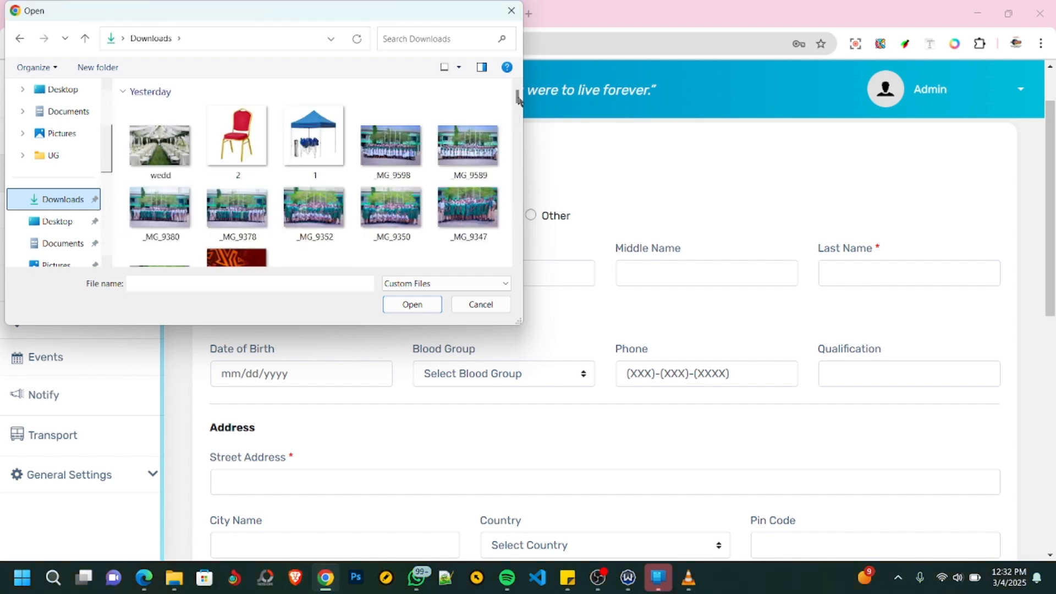
pyautogui.scroll(-3, 518, 99)
pyautogui.scroll(3, 518, 99)
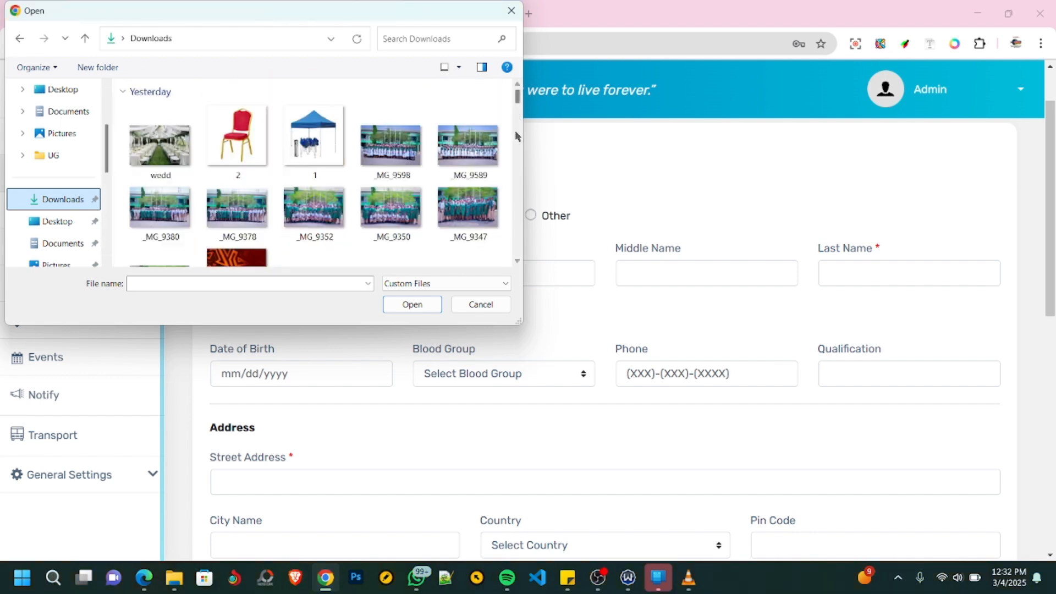
pyautogui.scroll(-4, 412, 163)
pyautogui.scroll(-6, 412, 162)
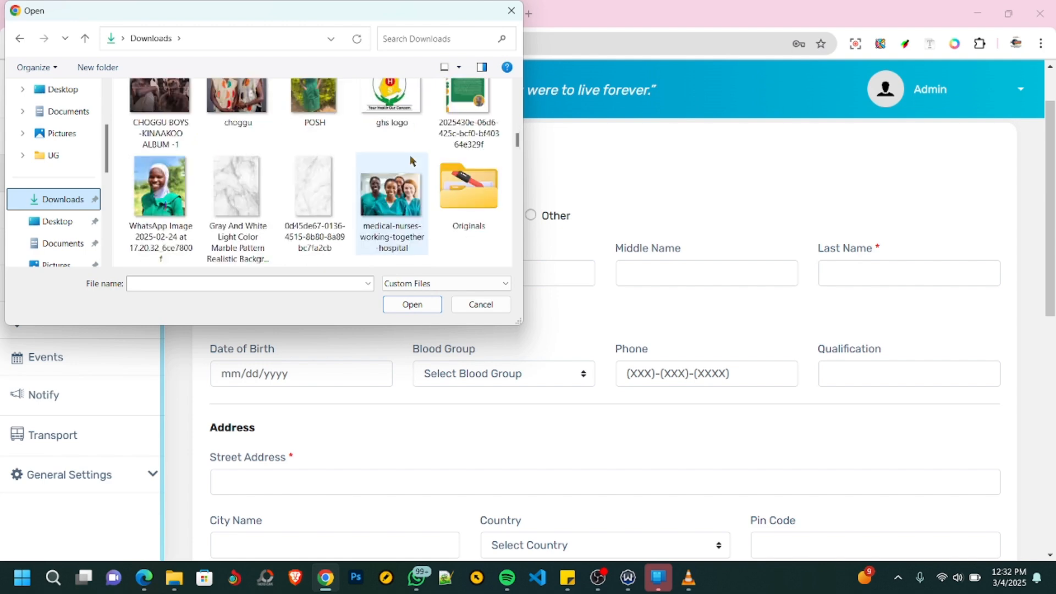
pyautogui.scroll(1, 412, 161)
pyautogui.scroll(-1, 412, 160)
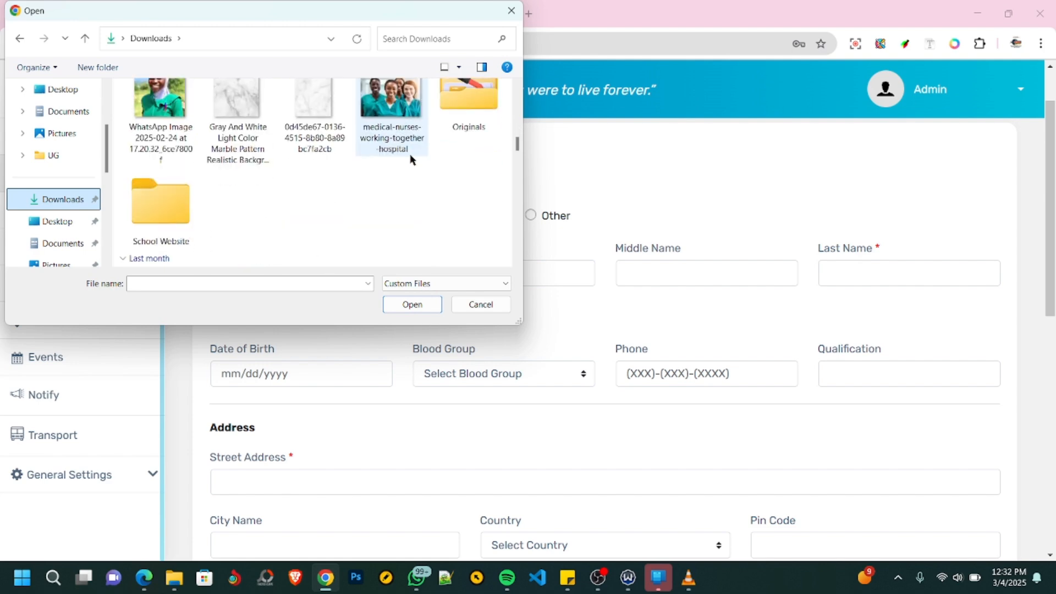
pyautogui.scroll(-5, 412, 160)
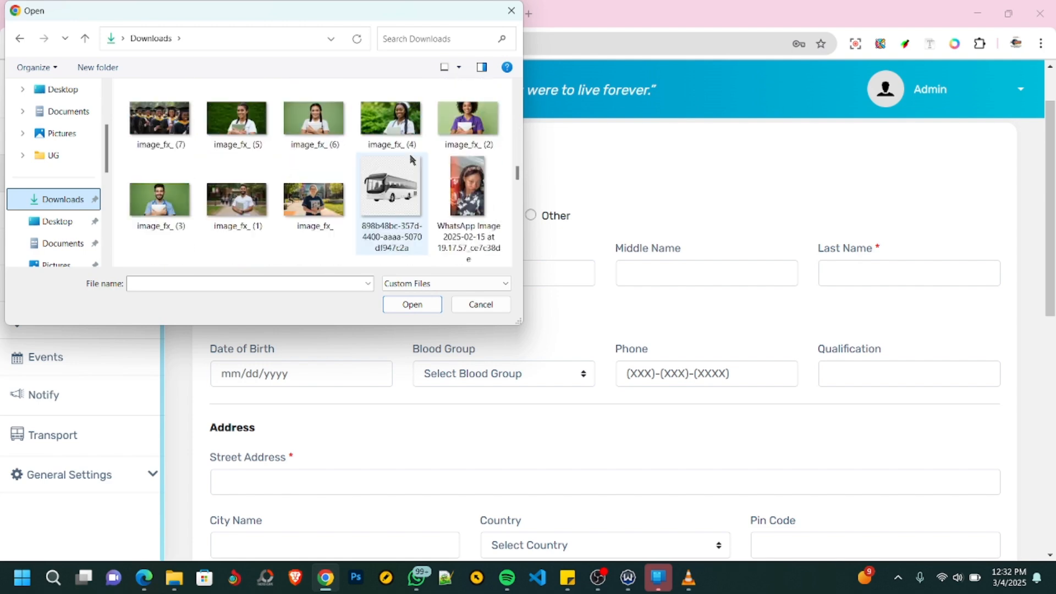
pyautogui.scroll(1, 411, 161)
pyautogui.doubleClick(313, 131)
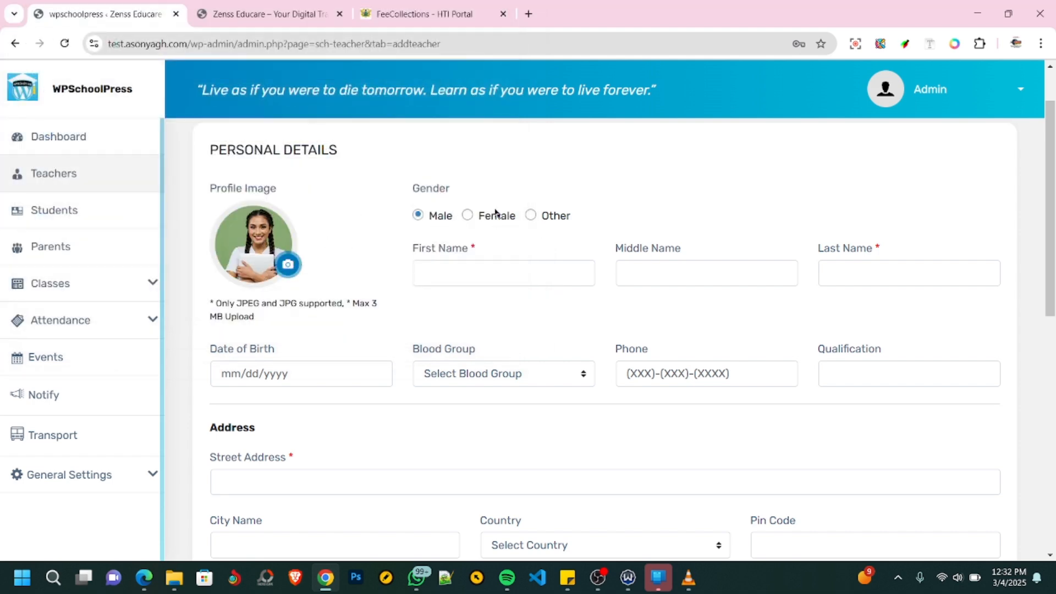
# - Fill in the teacher's name and address from the first saved browser address, and remove the trailing initial from the last name
pyautogui.click(452, 271)
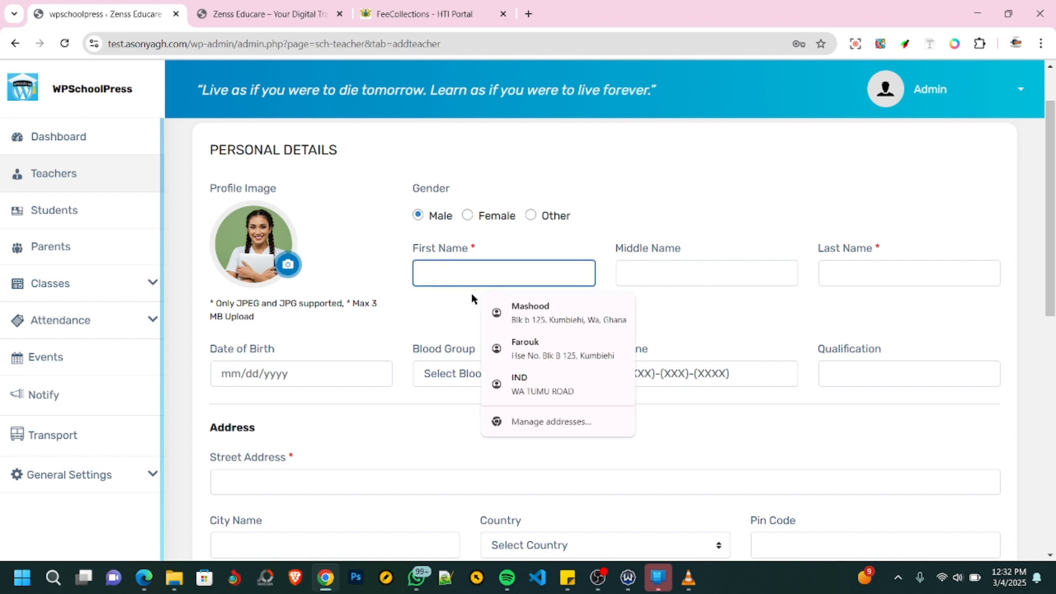
pyautogui.click(517, 311)
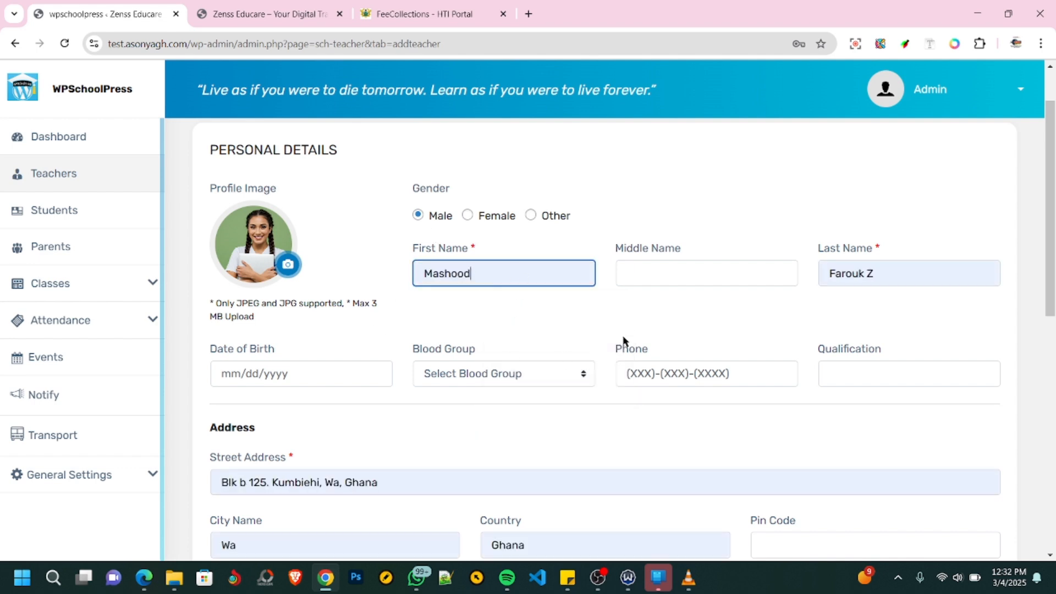
pyautogui.click(880, 275)
pyautogui.press('BackSpace')
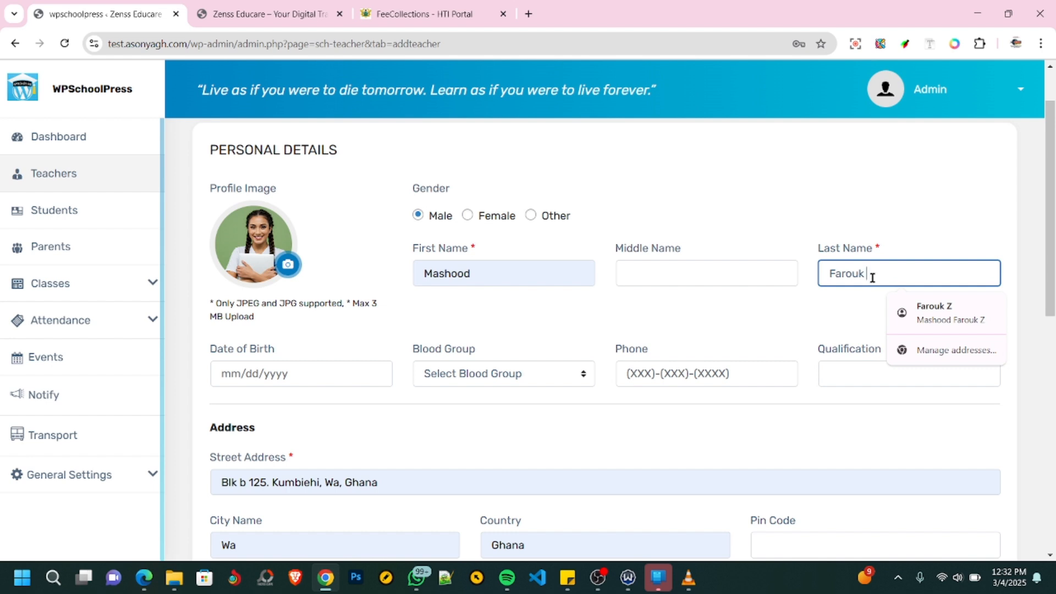
# - Enter the teacher's date of birth by choosing its year, month and day in the calendar
pyautogui.click(315, 376)
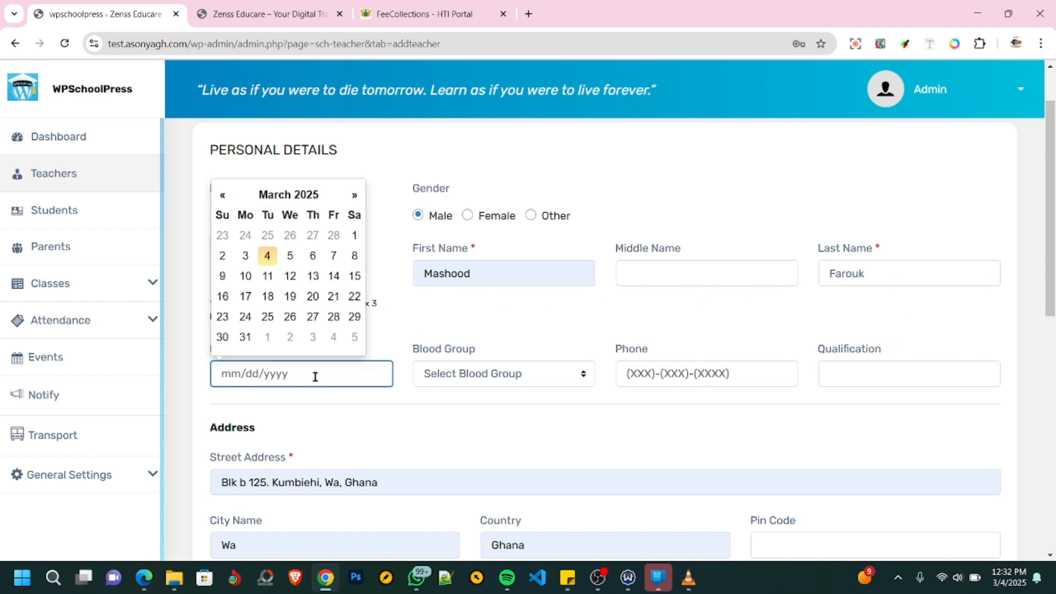
pyautogui.click(289, 196)
pyautogui.click(283, 218)
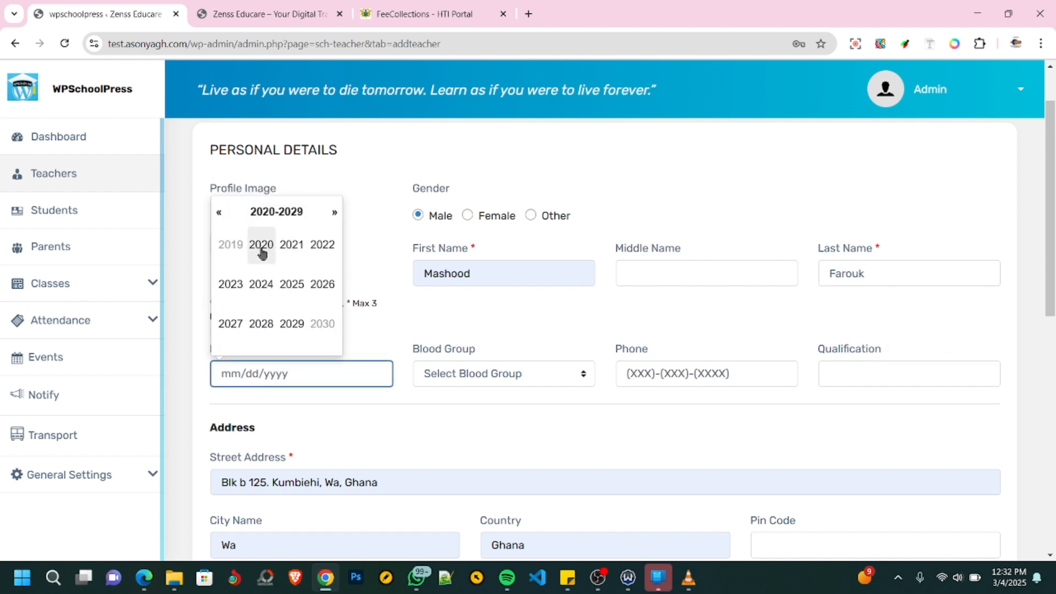
pyautogui.click(219, 215)
pyautogui.click(219, 215)
pyautogui.click(219, 215)
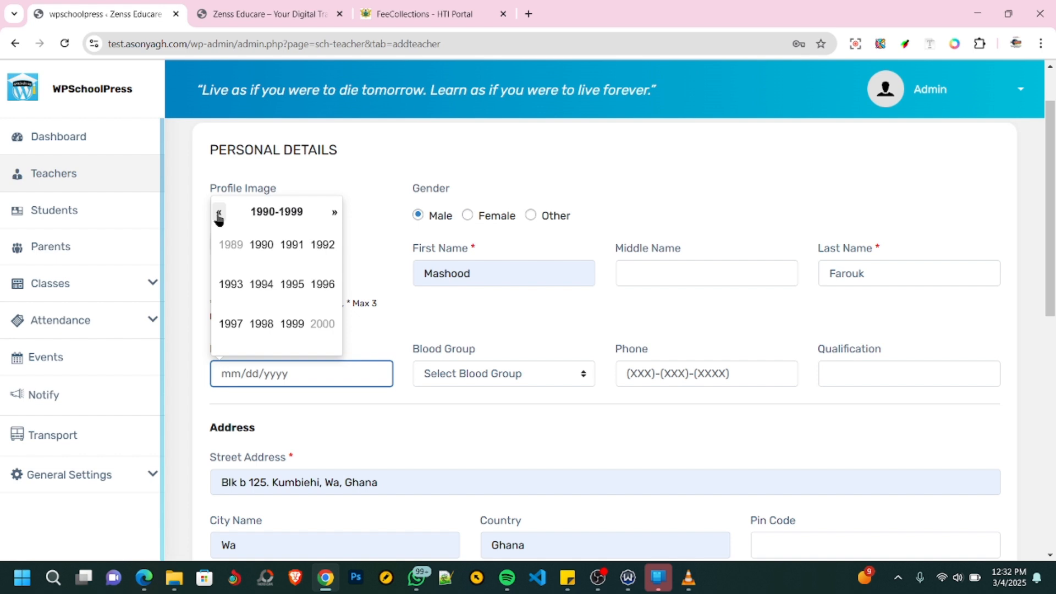
pyautogui.click(292, 323)
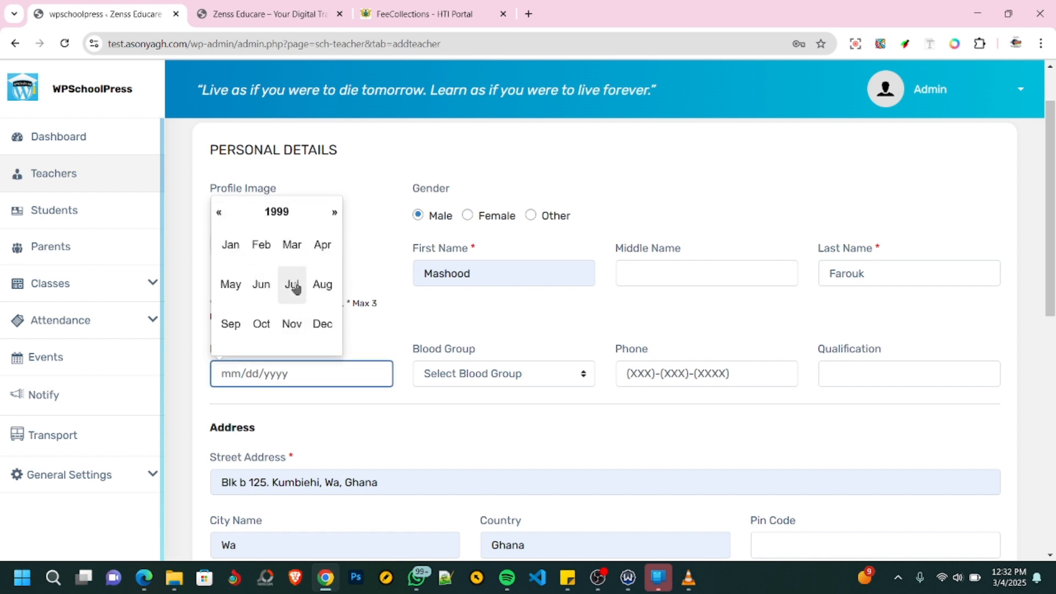
pyautogui.click(323, 286)
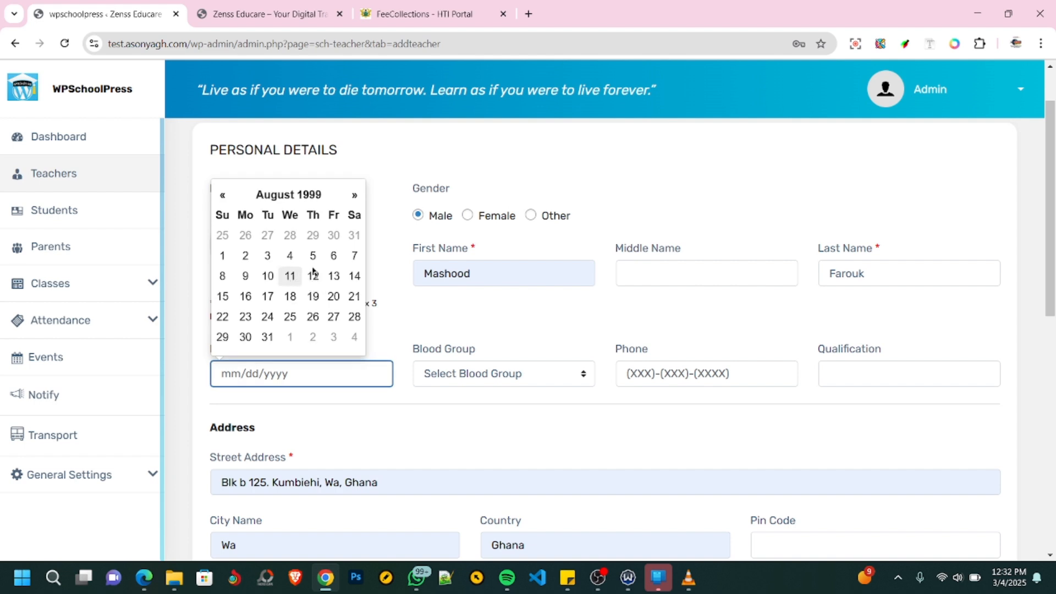
pyautogui.click(223, 297)
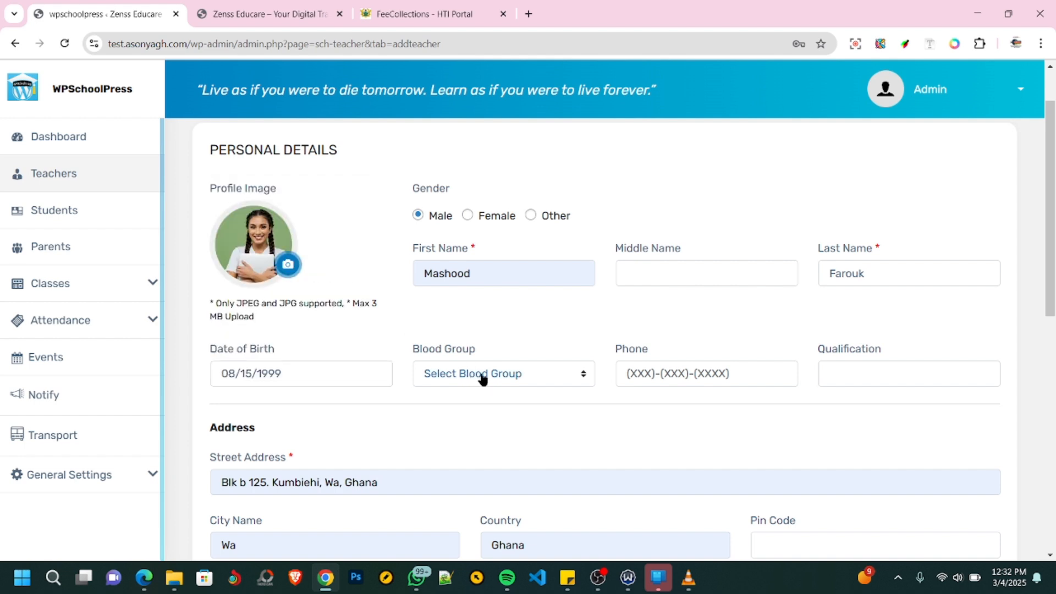
# - Complete the teacher's personal details with blood group O +, the phone number and the qualification BSc Education
pyautogui.click(482, 378)
pyautogui.click(440, 414)
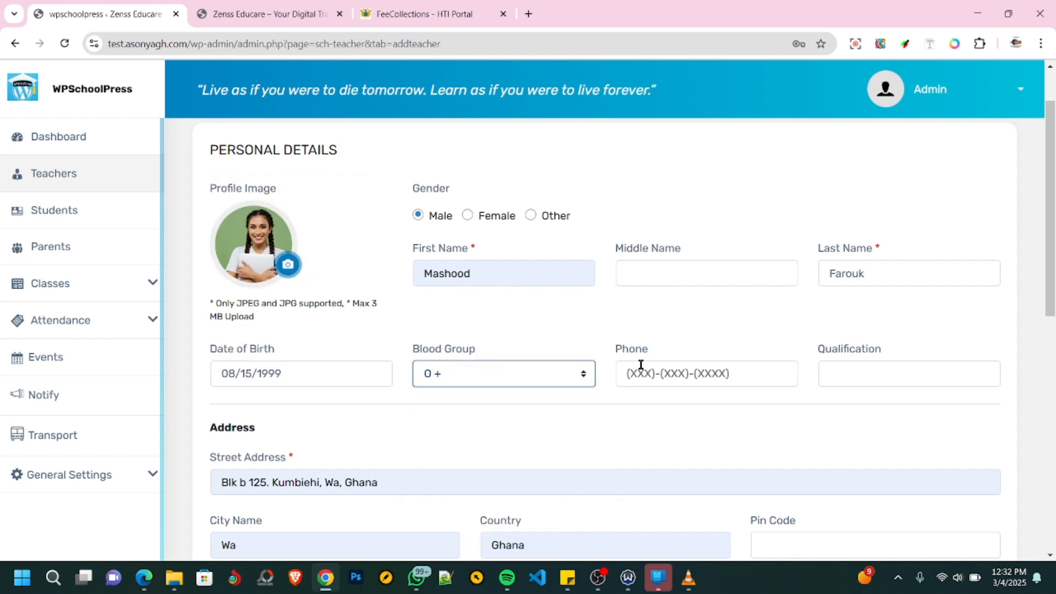
pyautogui.click(701, 370)
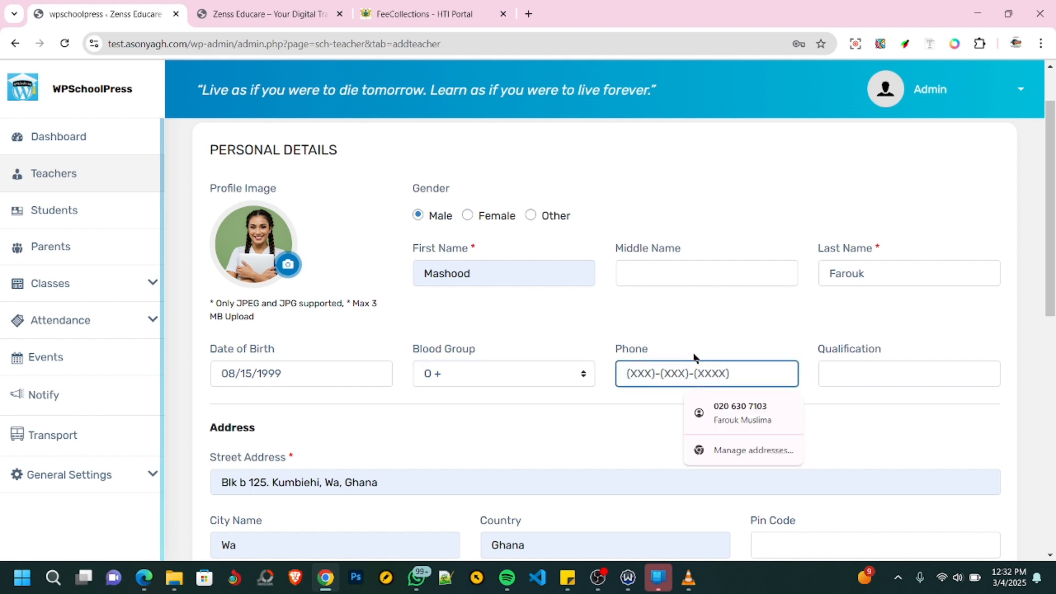
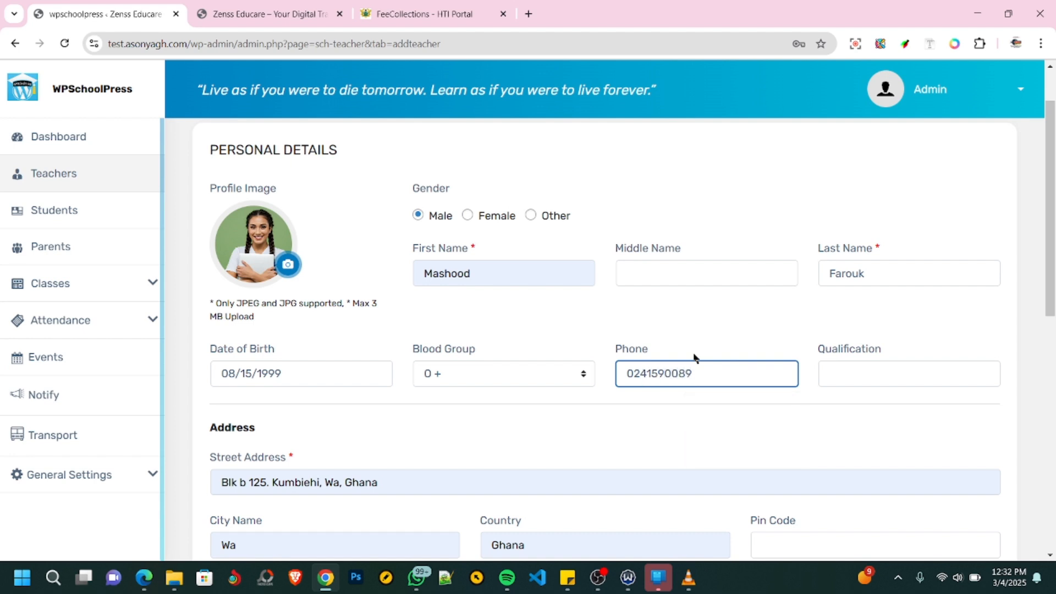
pyautogui.click(859, 374)
pyautogui.click(923, 408)
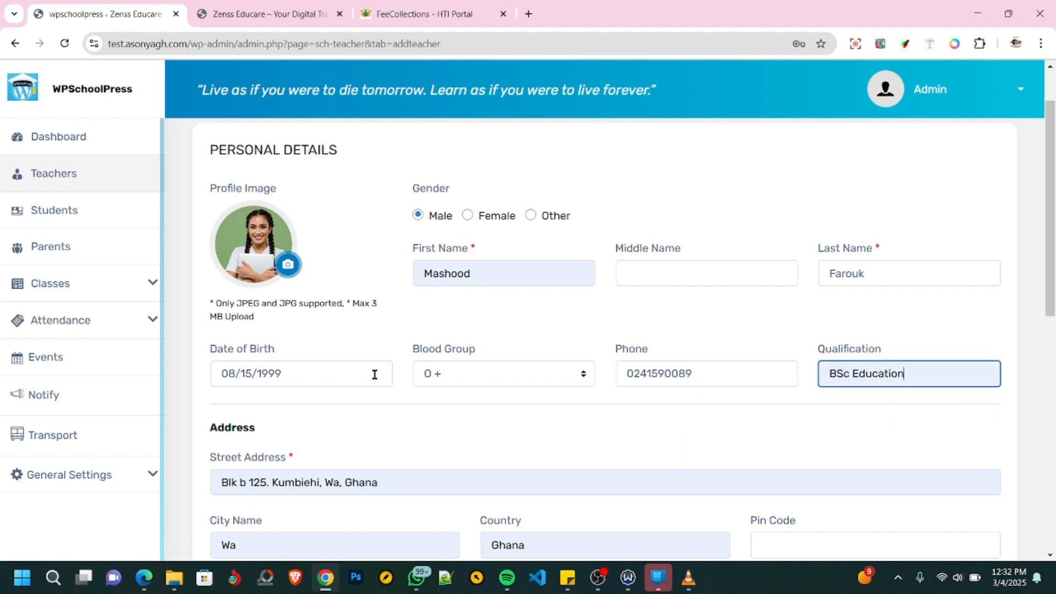
# - Enter the teacher's email address and username in the account information section
pyautogui.scroll(-3, 374, 374)
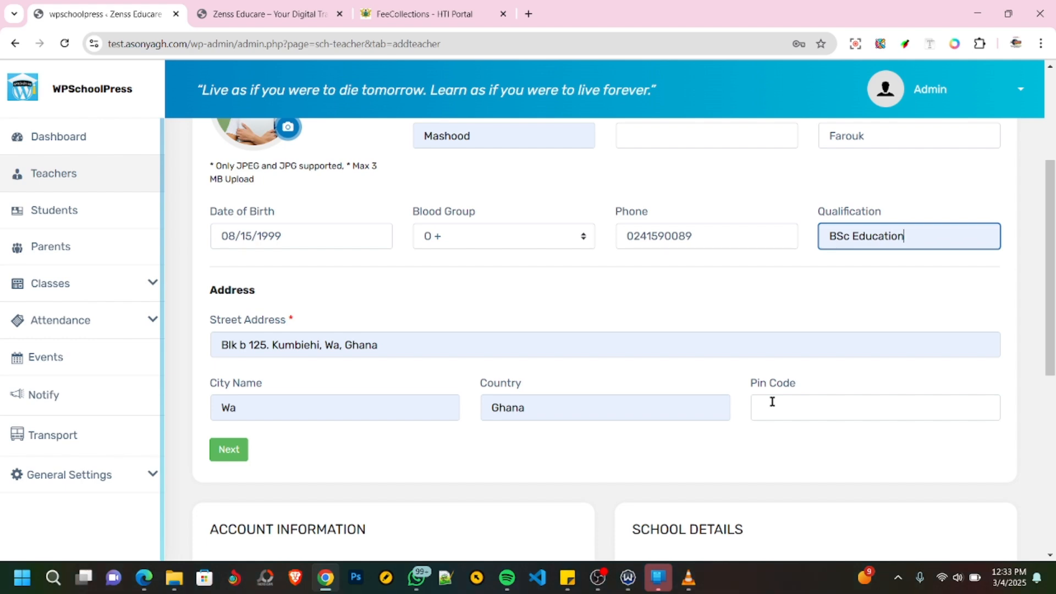
pyautogui.scroll(-1, 569, 360)
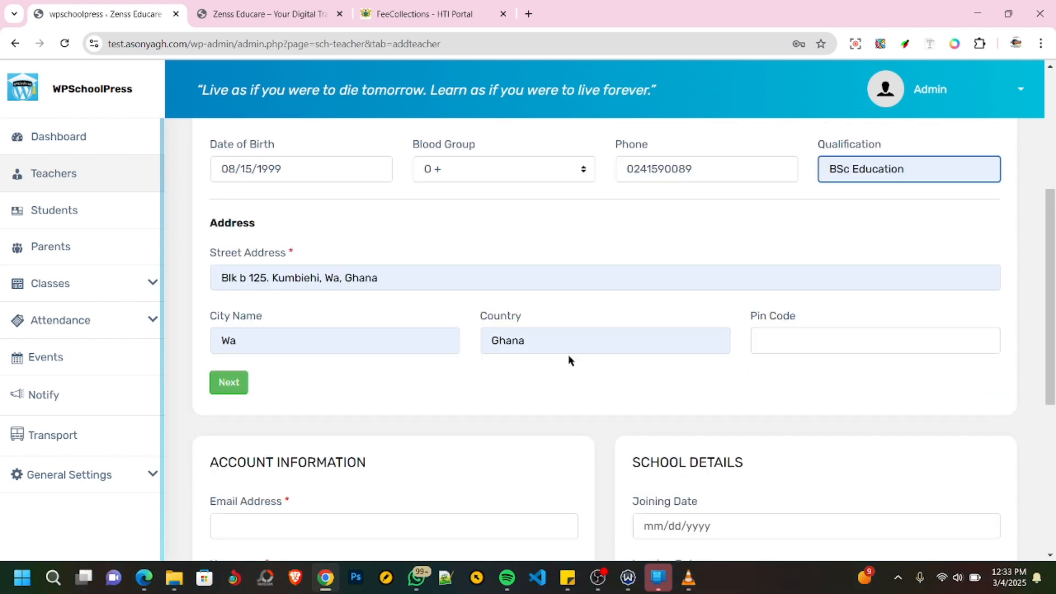
pyautogui.scroll(-4, 569, 360)
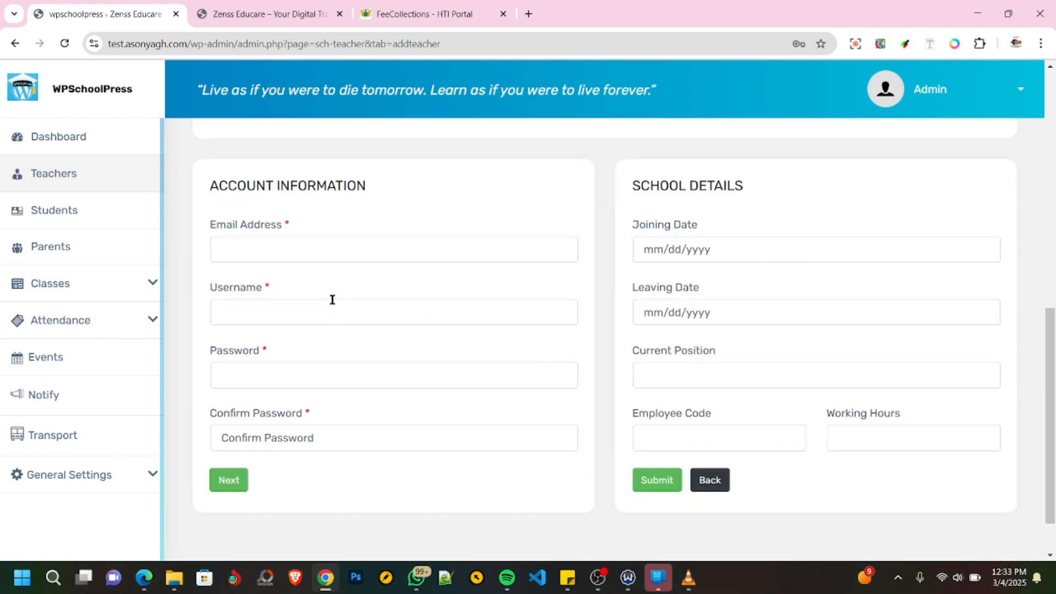
pyautogui.click(250, 249)
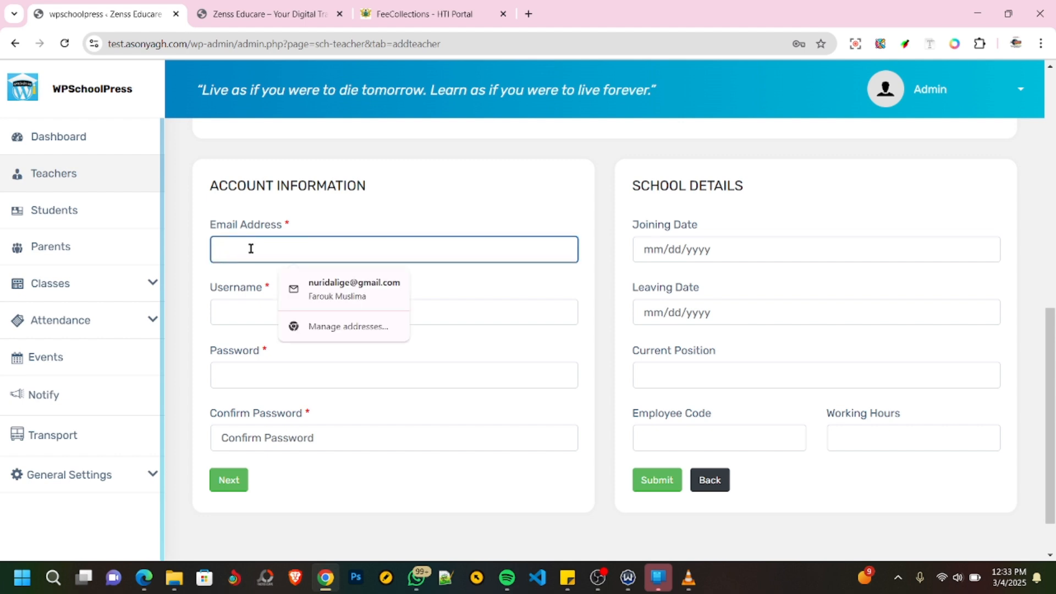
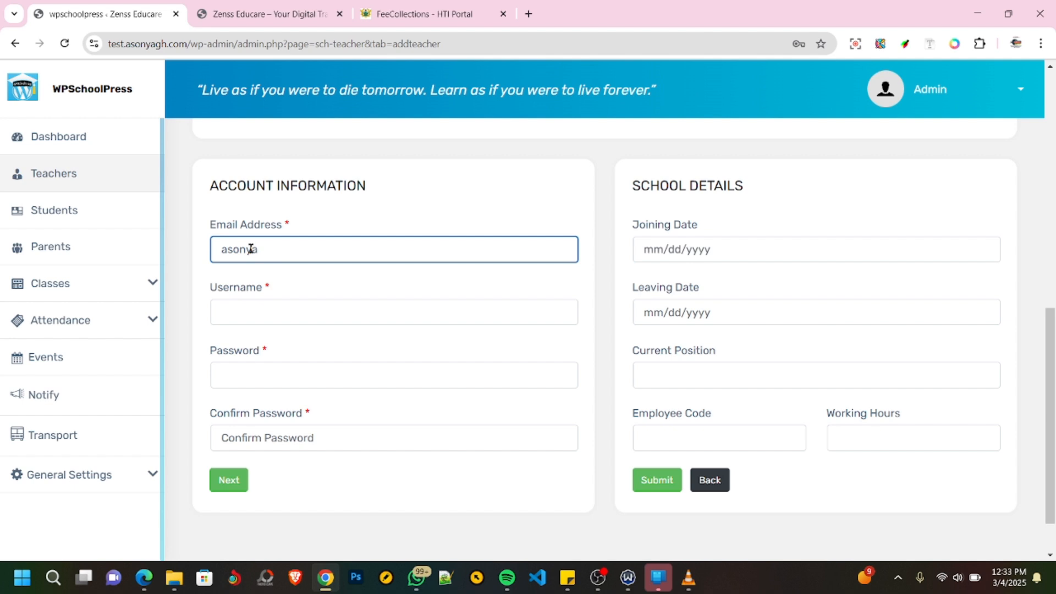
pyautogui.click(257, 313)
pyautogui.write('Asonya')
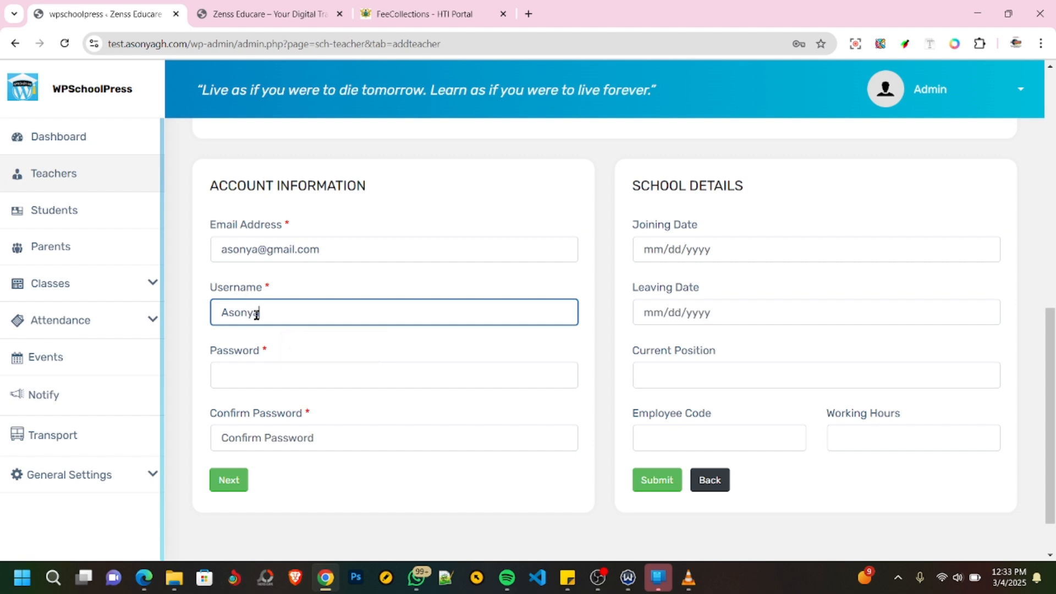
# - Enter and confirm the teacher's account password, and append "Gh" as a second word to the username
pyautogui.press('Tab')
pyautogui.write('123456')
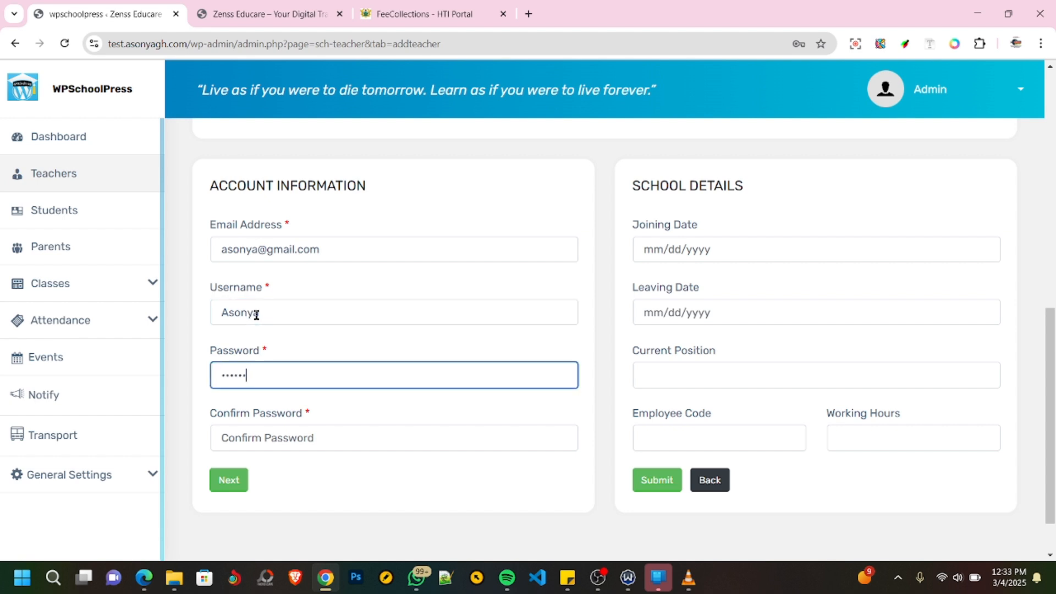
pyautogui.press('Tab')
pyautogui.write('12345')
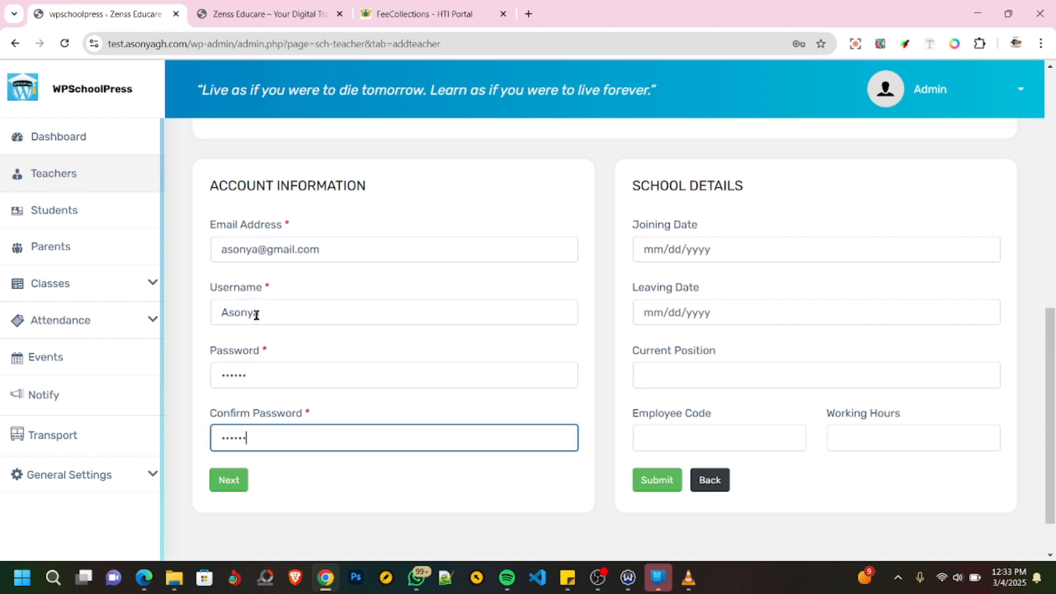
pyautogui.write('6')
pyautogui.click(268, 315)
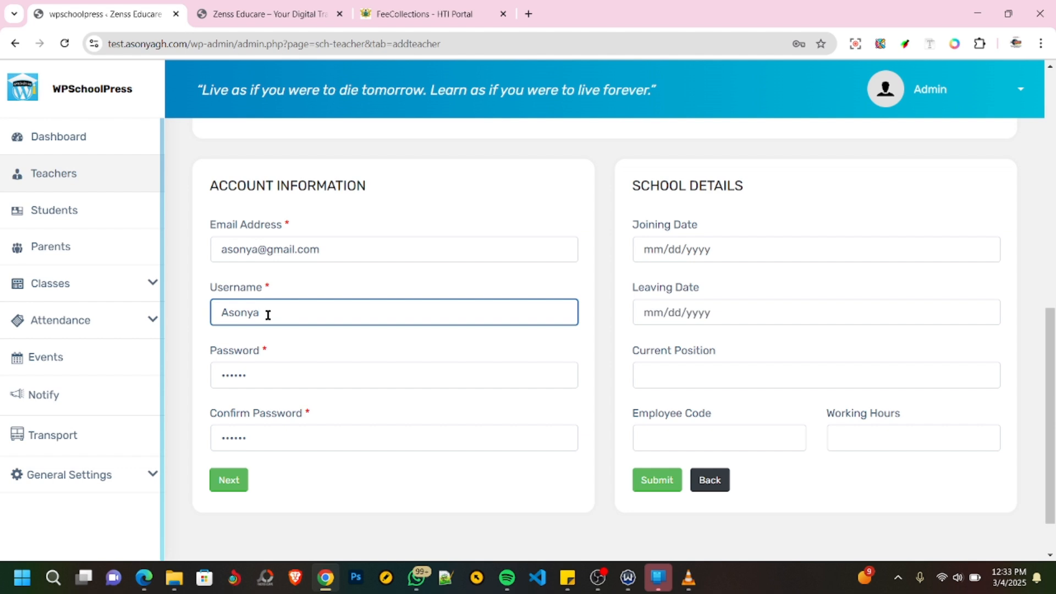
pyautogui.write('Gh')
# - Set the teacher's joining date to July 31, 2024 in the school details
pyautogui.click(743, 251)
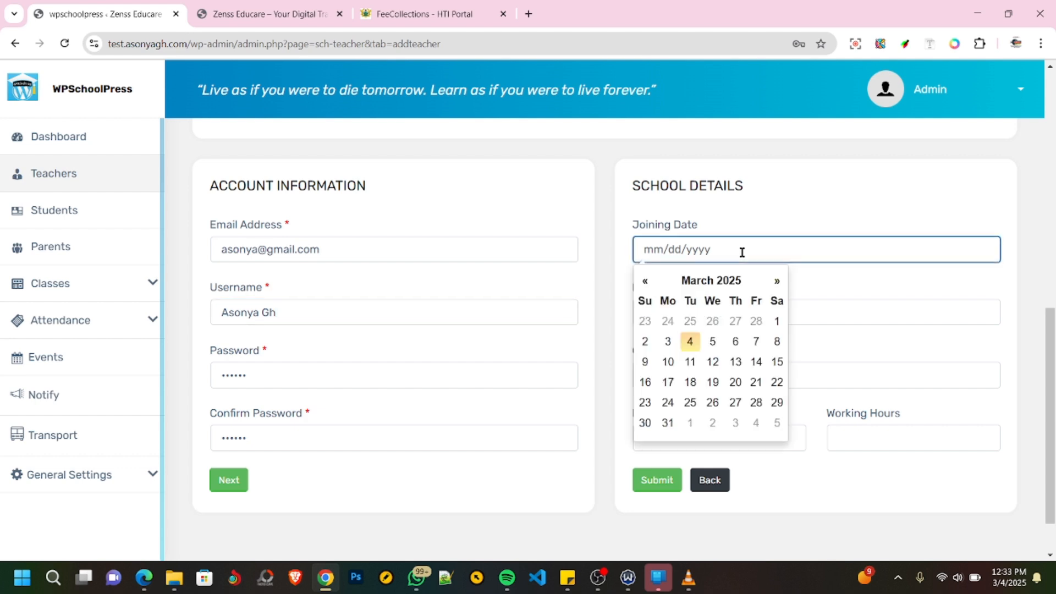
pyautogui.click(706, 282)
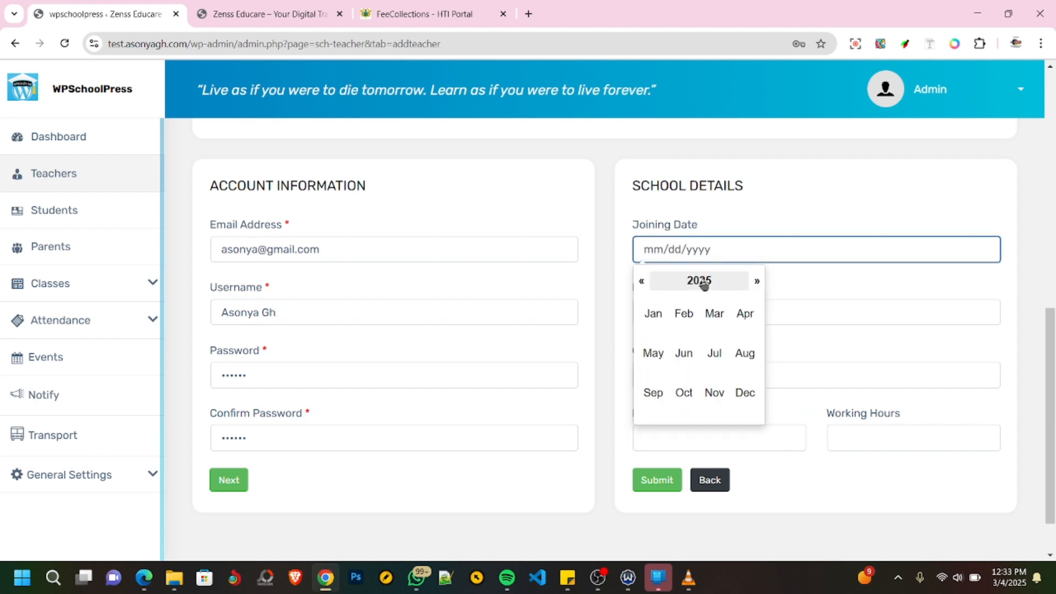
pyautogui.click(704, 281)
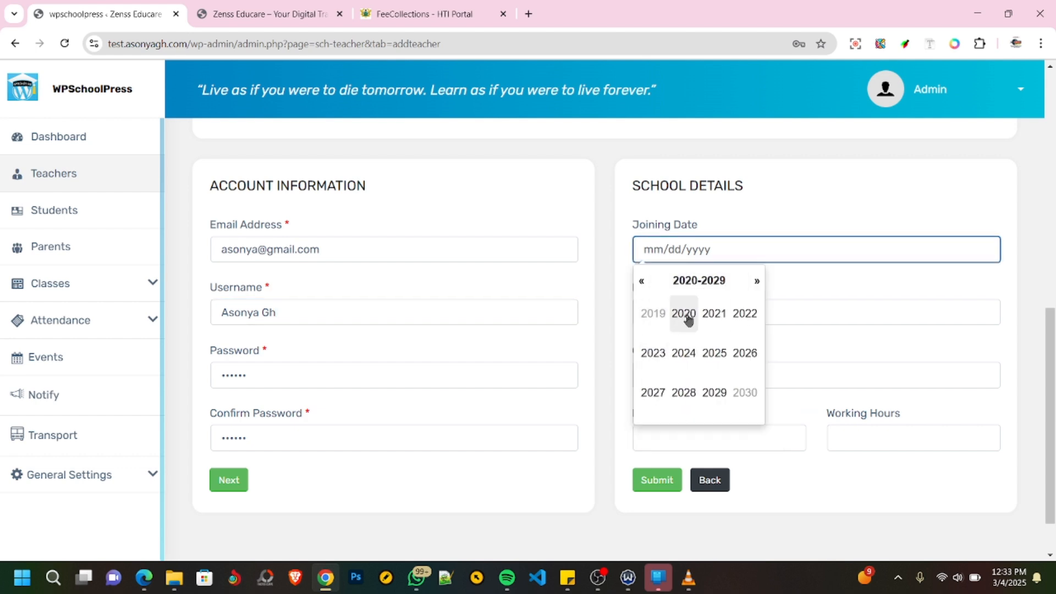
pyautogui.click(683, 355)
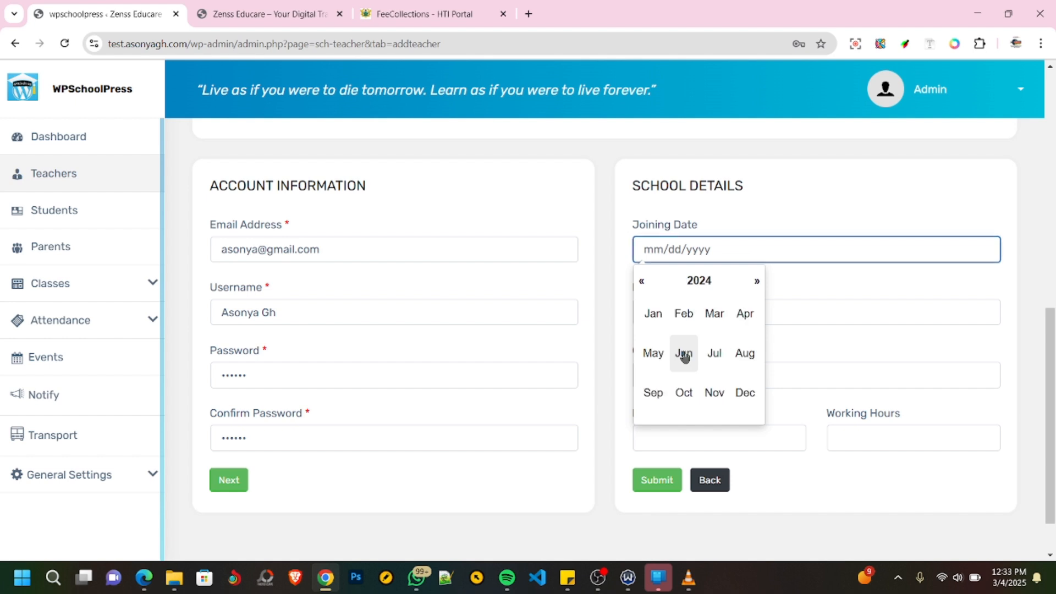
pyautogui.click(715, 355)
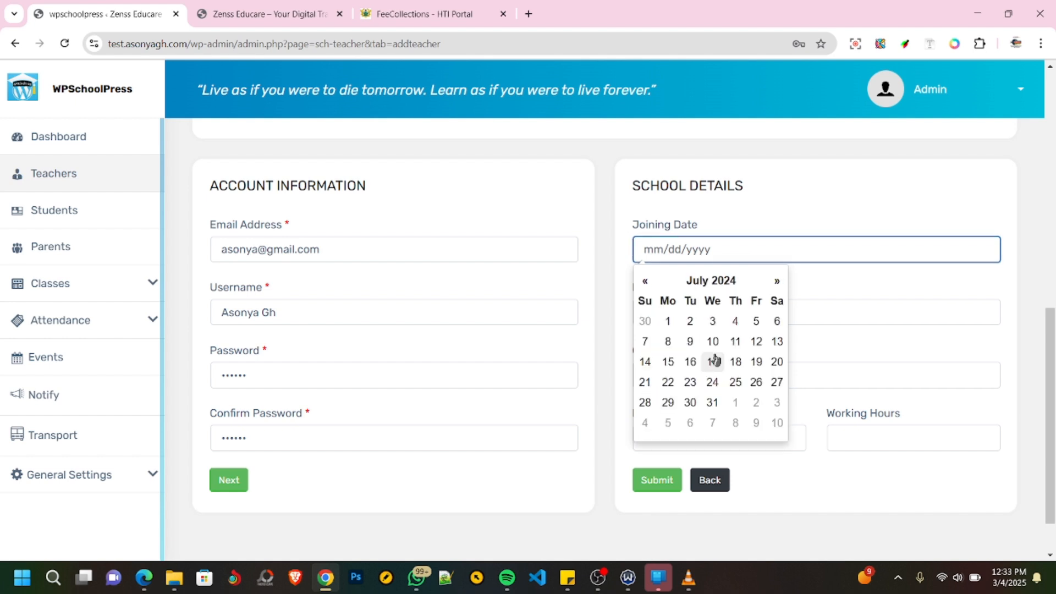
pyautogui.click(714, 400)
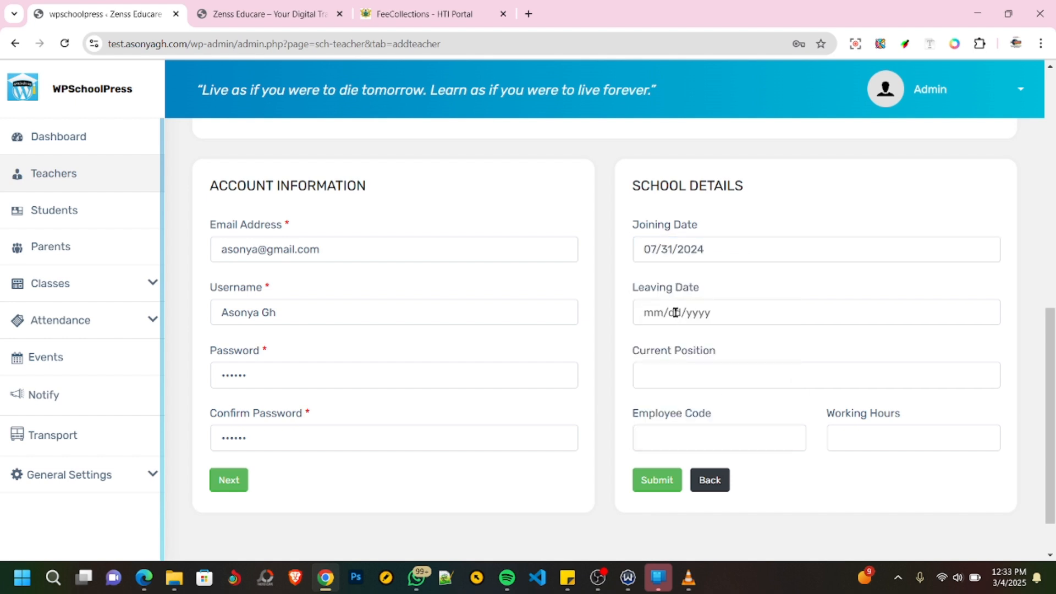
# - Fill in the school details with current position Classroom Teacher, the employee code and 8 working hours
pyautogui.click(685, 377)
pyautogui.click(749, 407)
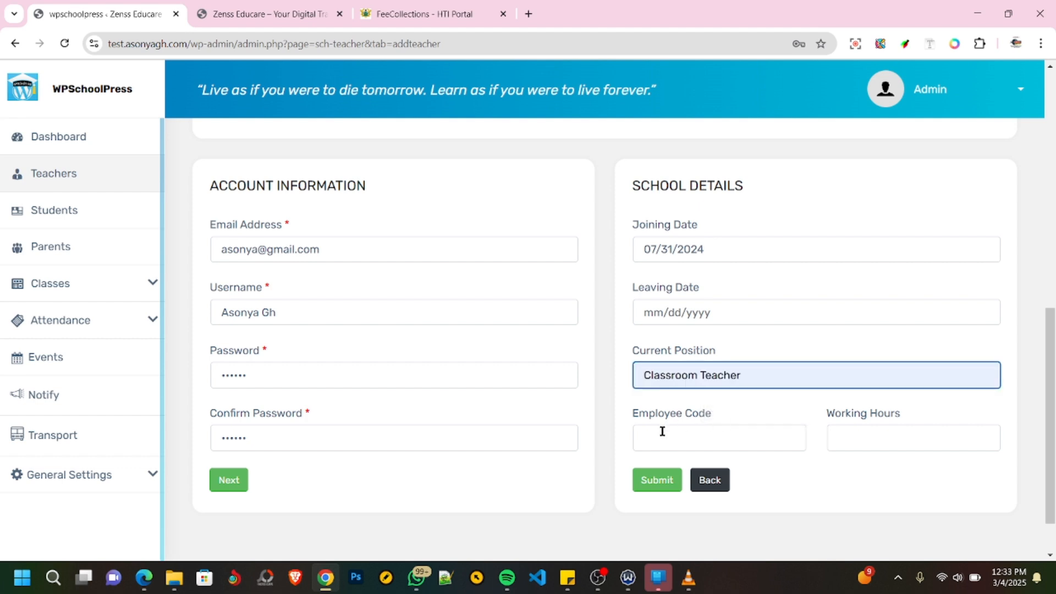
pyautogui.click(663, 432)
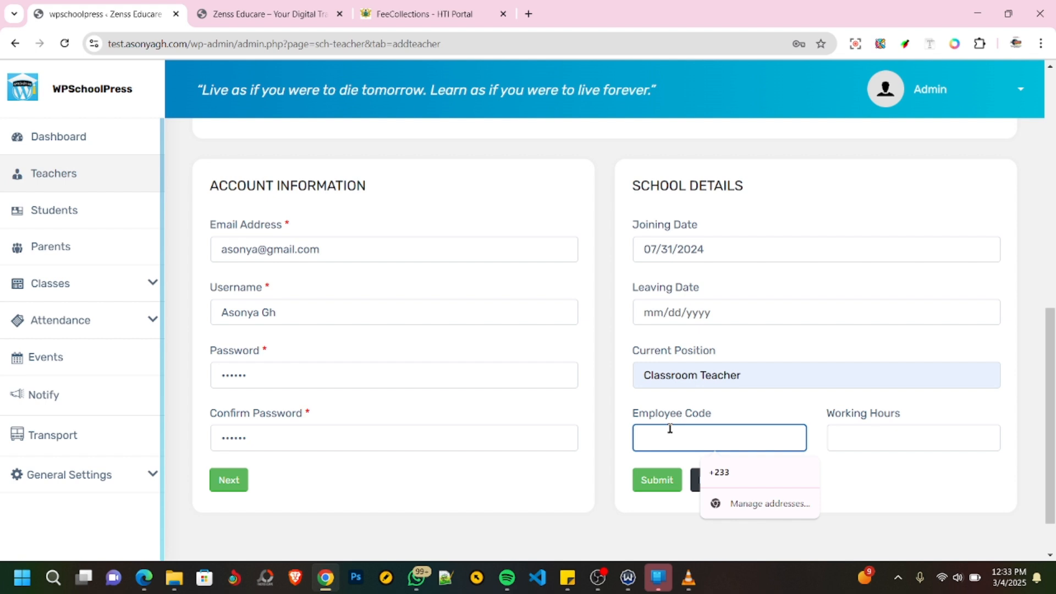
pyautogui.write('0001')
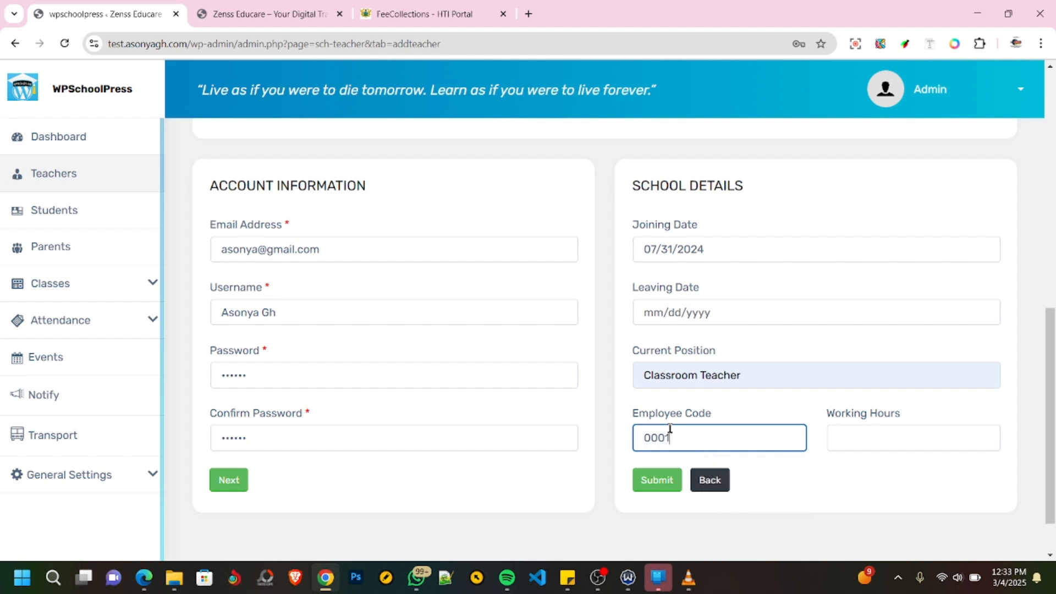
pyautogui.click(879, 438)
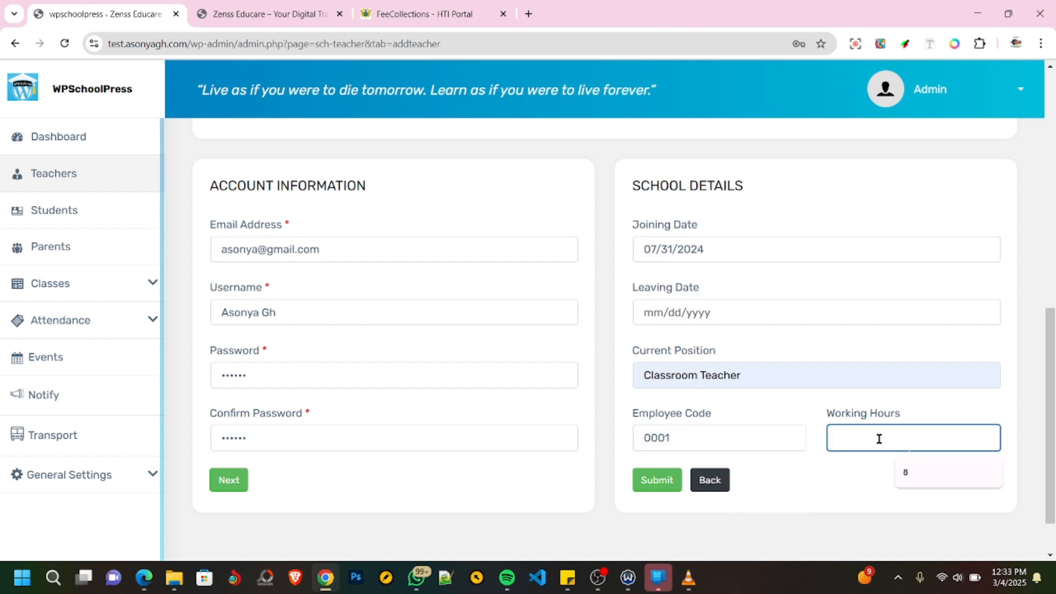
pyautogui.write('8')
# - Submit the teacher record after reviewing the form, decline the browser's offer to save the address, and dismiss the saving dialog
pyautogui.scroll(3, 706, 399)
pyautogui.scroll(4, 708, 396)
pyautogui.scroll(-8, 712, 392)
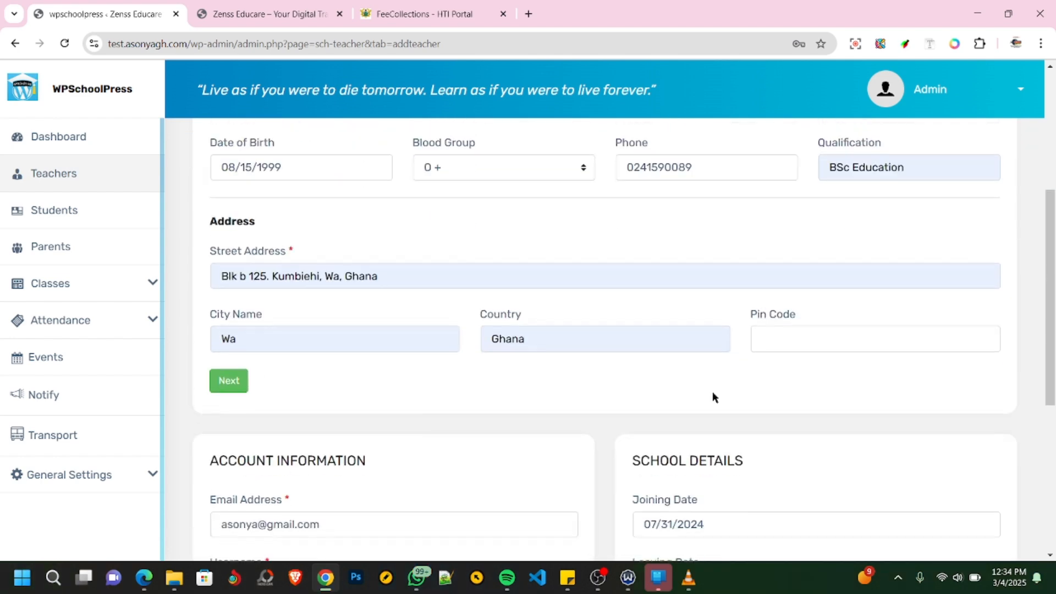
pyautogui.click(647, 421)
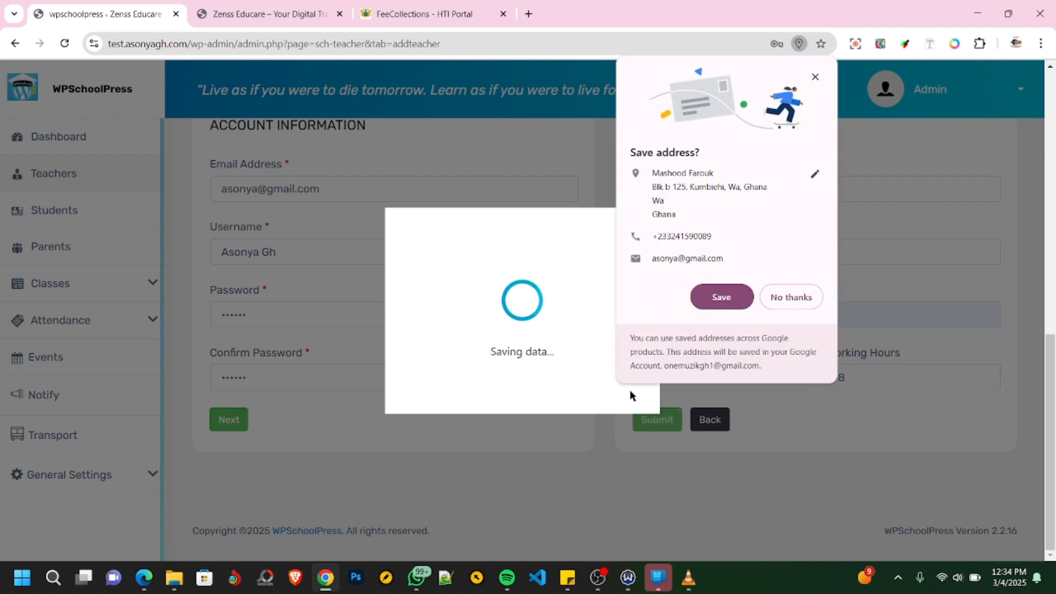
pyautogui.click(762, 297)
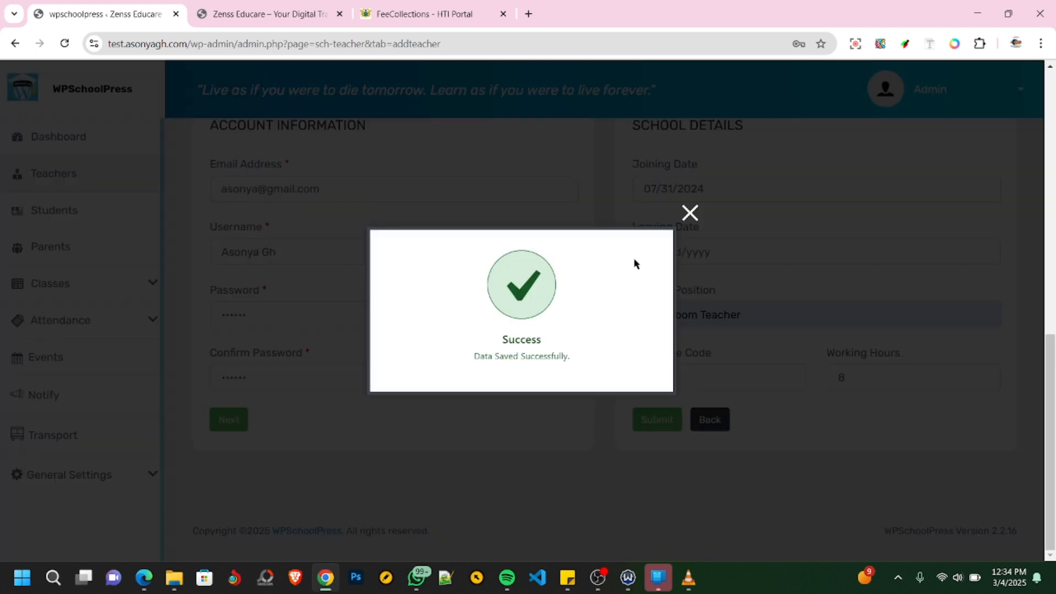
pyautogui.click(690, 212)
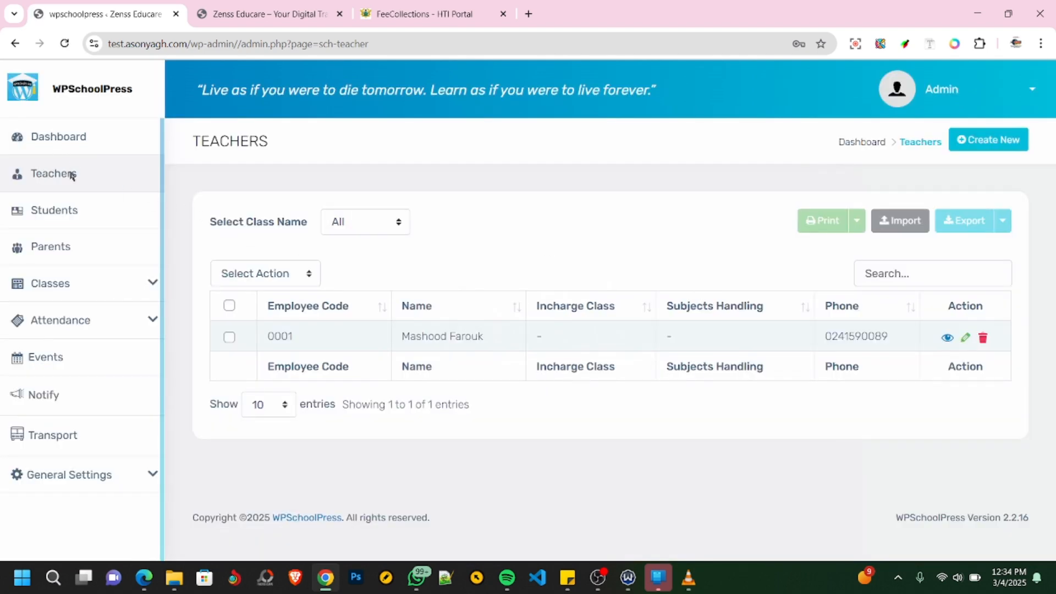
# - Open the class list from the dashboard and start creating a new class
pyautogui.click(54, 210)
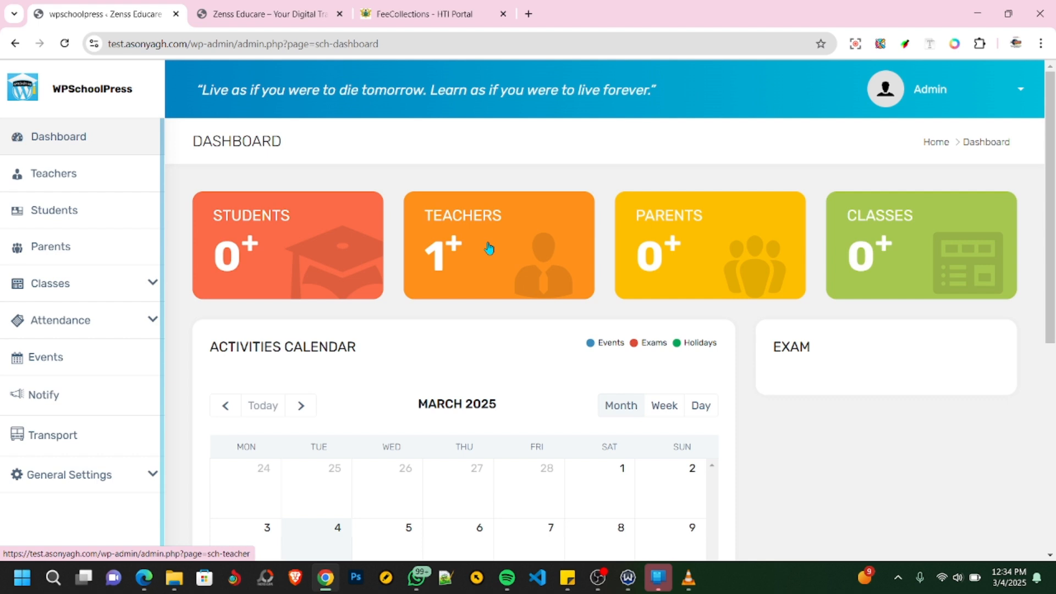
pyautogui.click(883, 243)
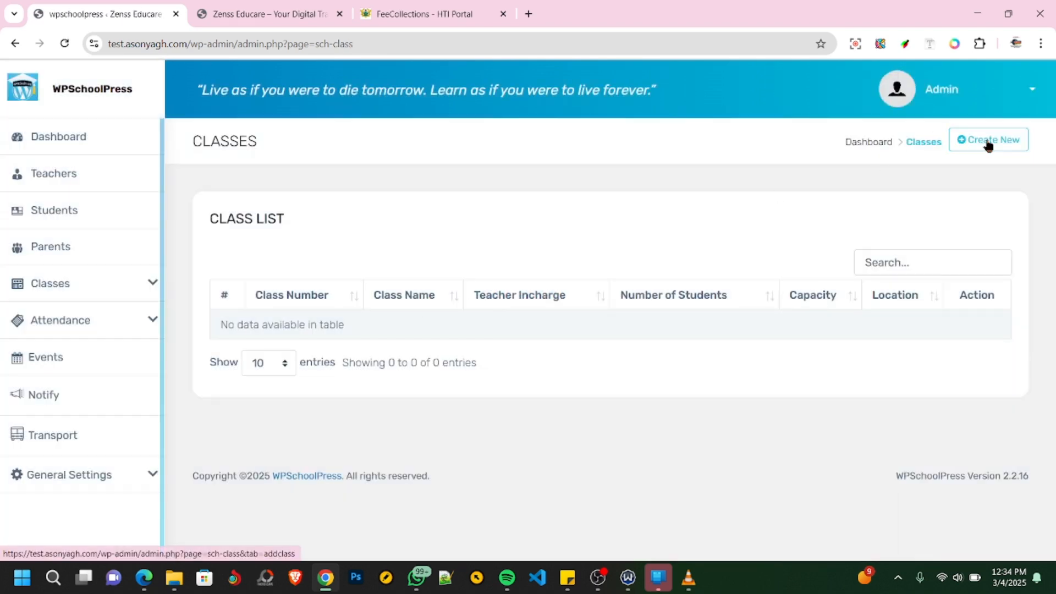
pyautogui.click(968, 141)
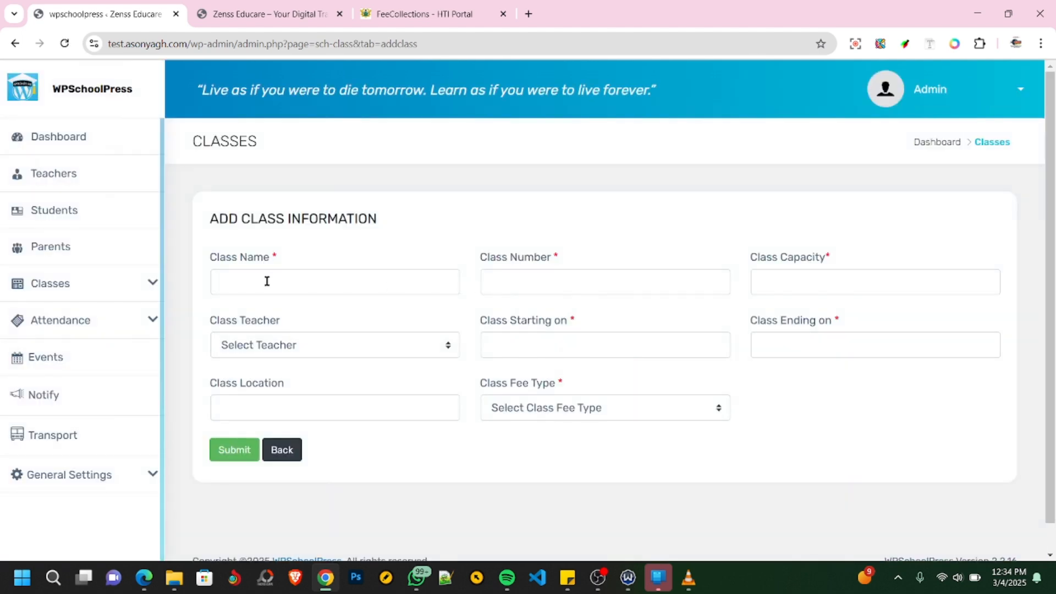
# - Enter class name JHS 1, class number 0001 and capacity 100, and assign the newly added teacher as class teacher
pyautogui.click(266, 278)
pyautogui.click(304, 342)
pyautogui.click(551, 280)
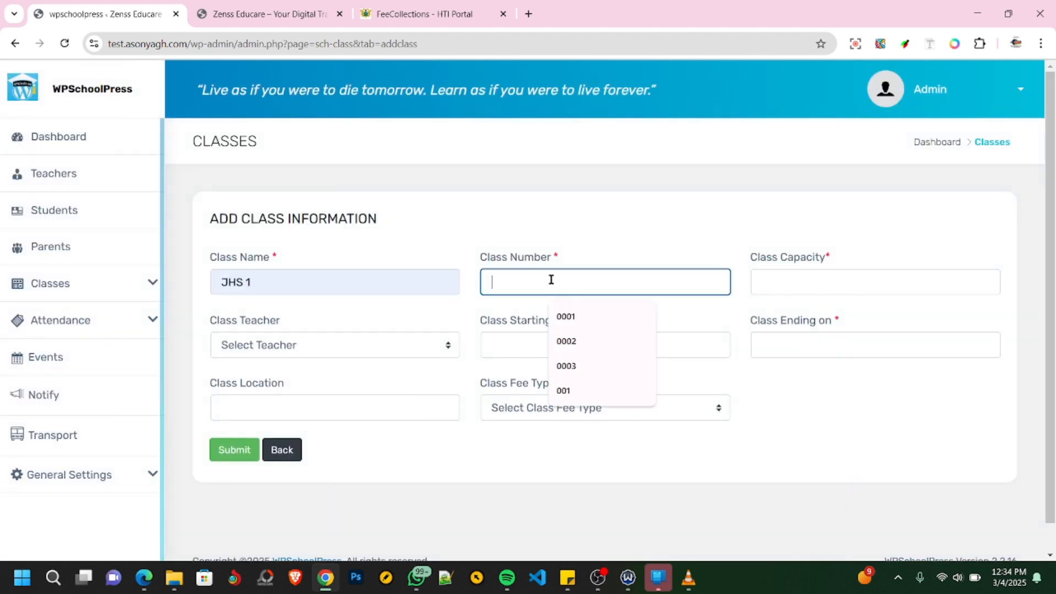
pyautogui.click(565, 317)
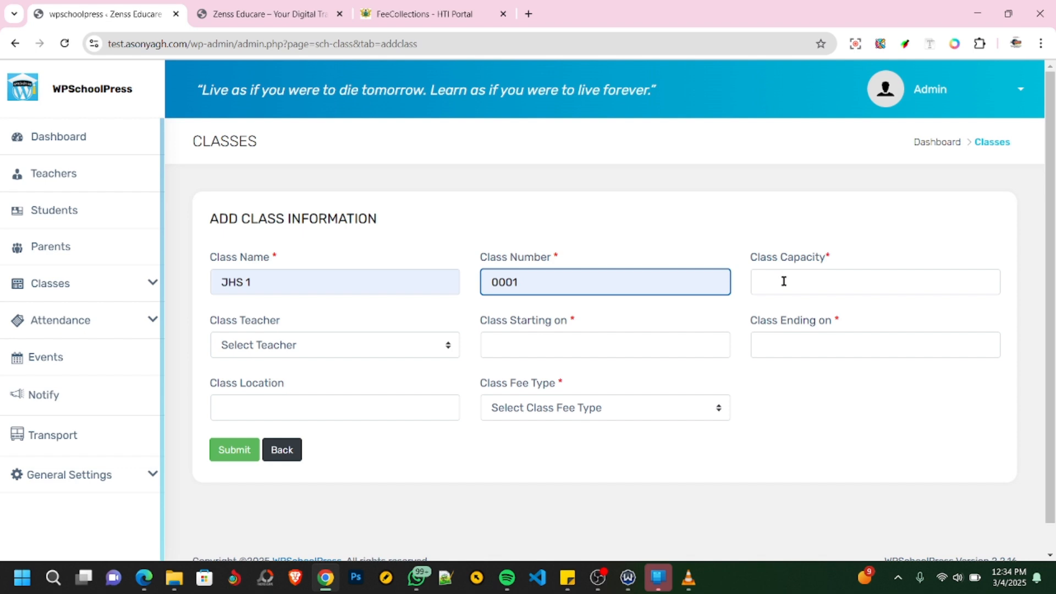
pyautogui.click(784, 281)
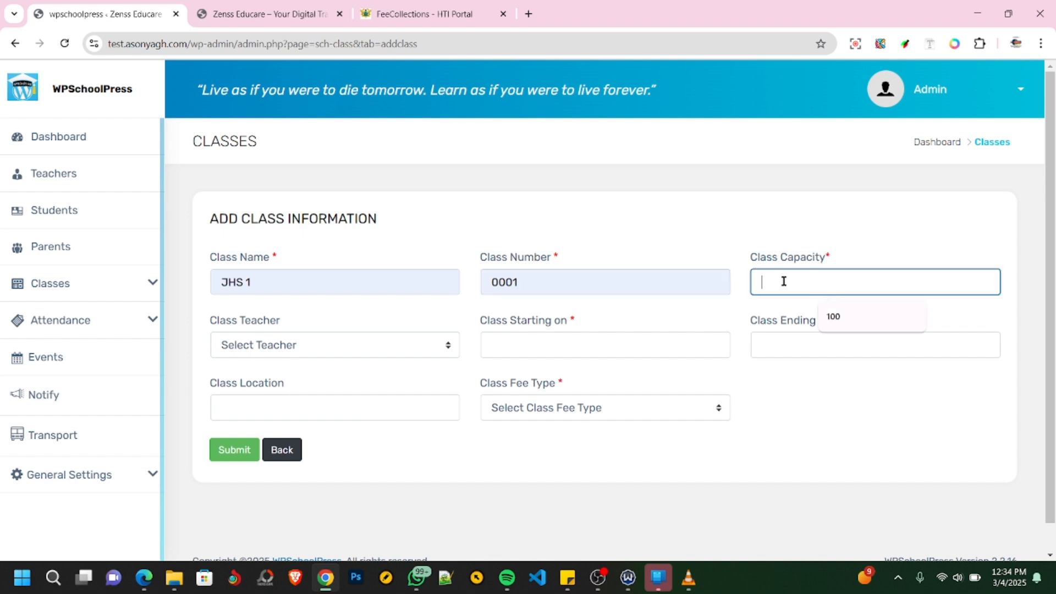
pyautogui.click(832, 316)
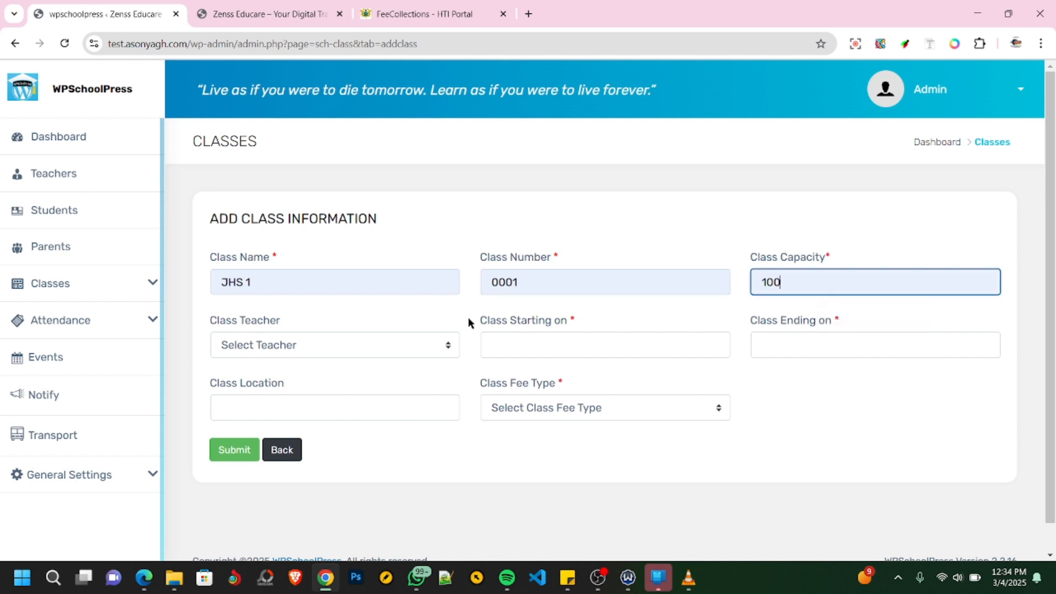
pyautogui.click(322, 348)
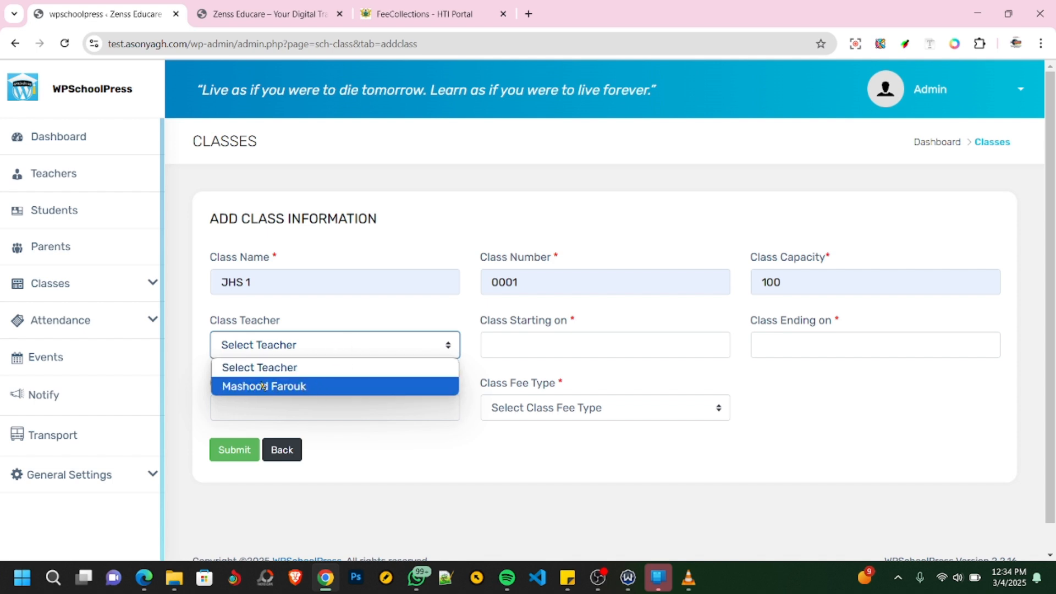
pyautogui.click(286, 388)
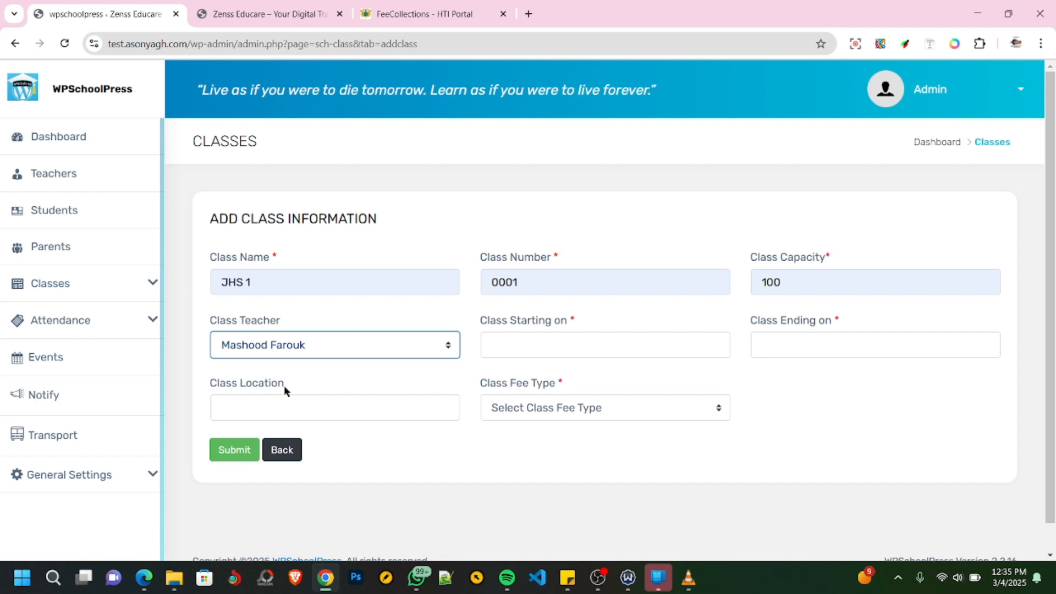
# - Set the class to start on 03/10/2025 and end on 05/30/2025
pyautogui.click(513, 349)
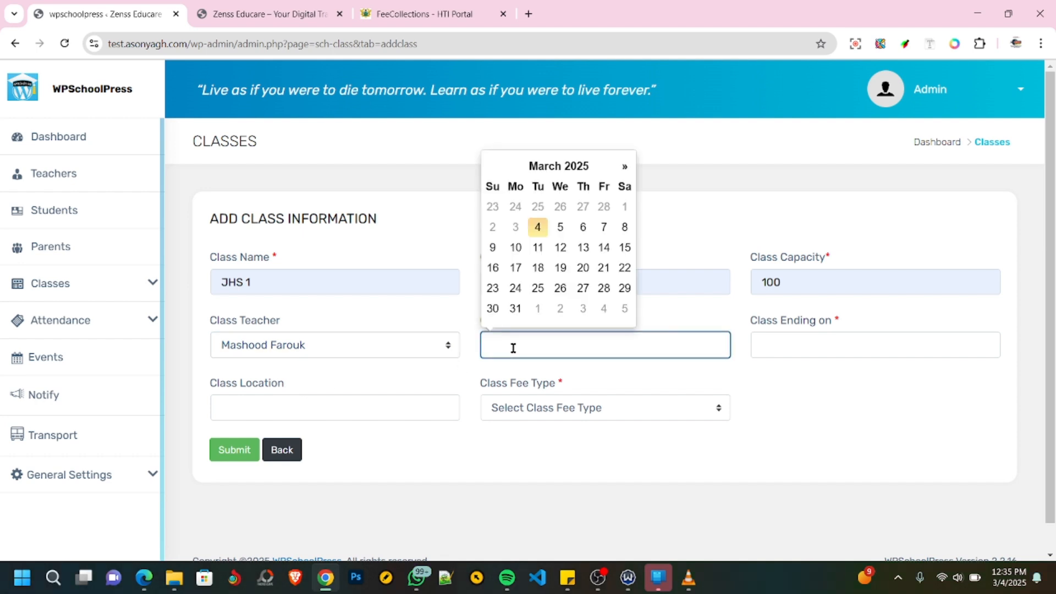
pyautogui.click(516, 247)
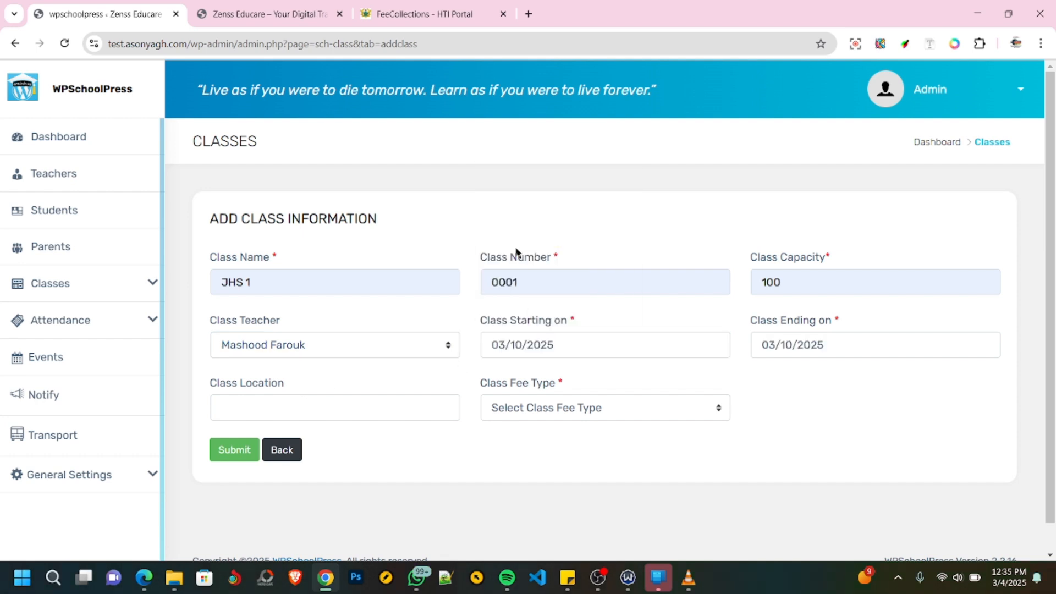
pyautogui.click(818, 346)
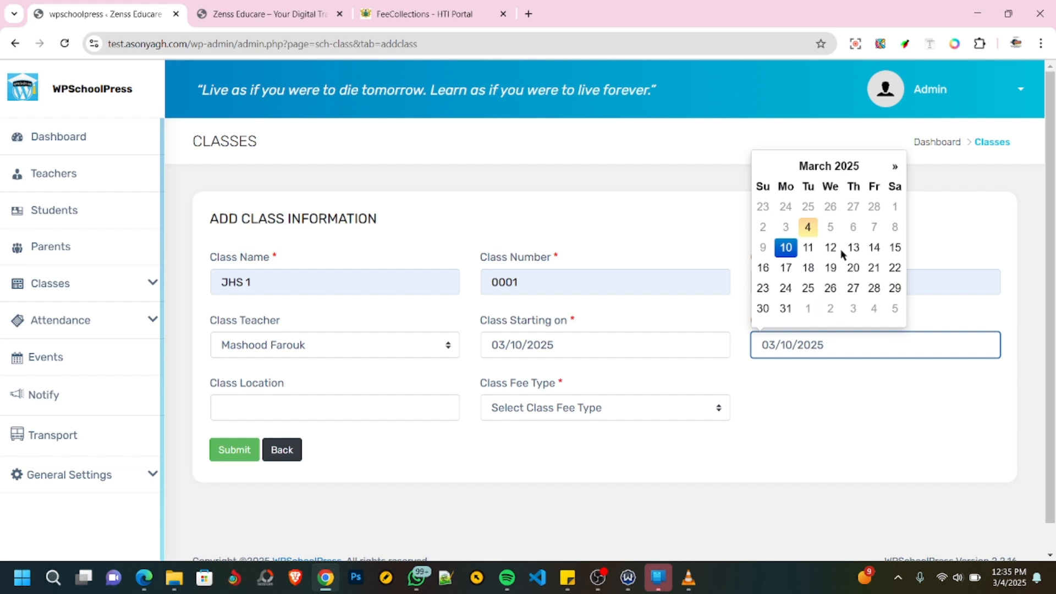
pyautogui.click(840, 168)
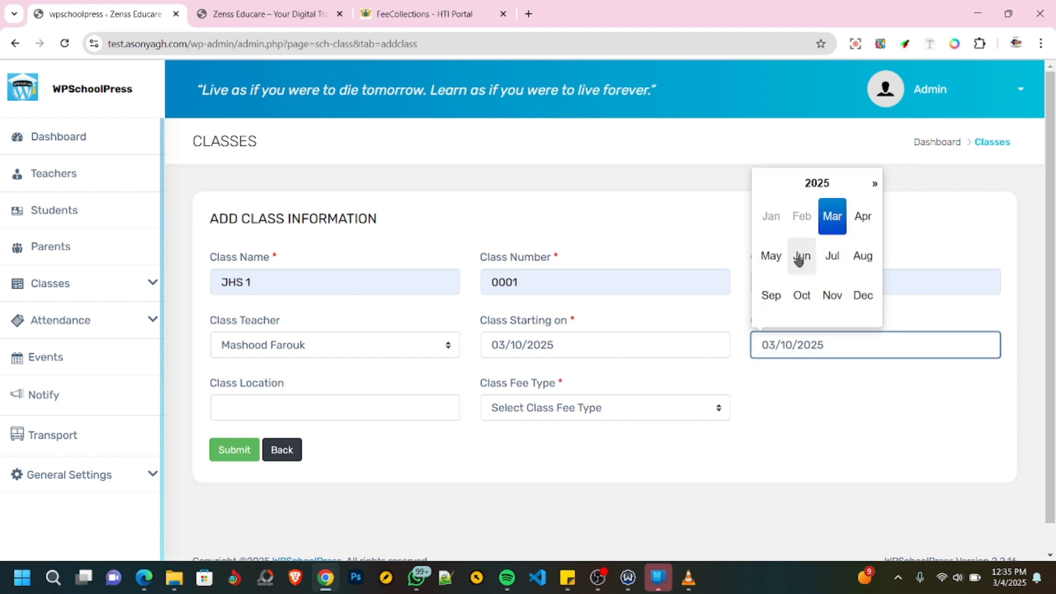
pyautogui.click(772, 256)
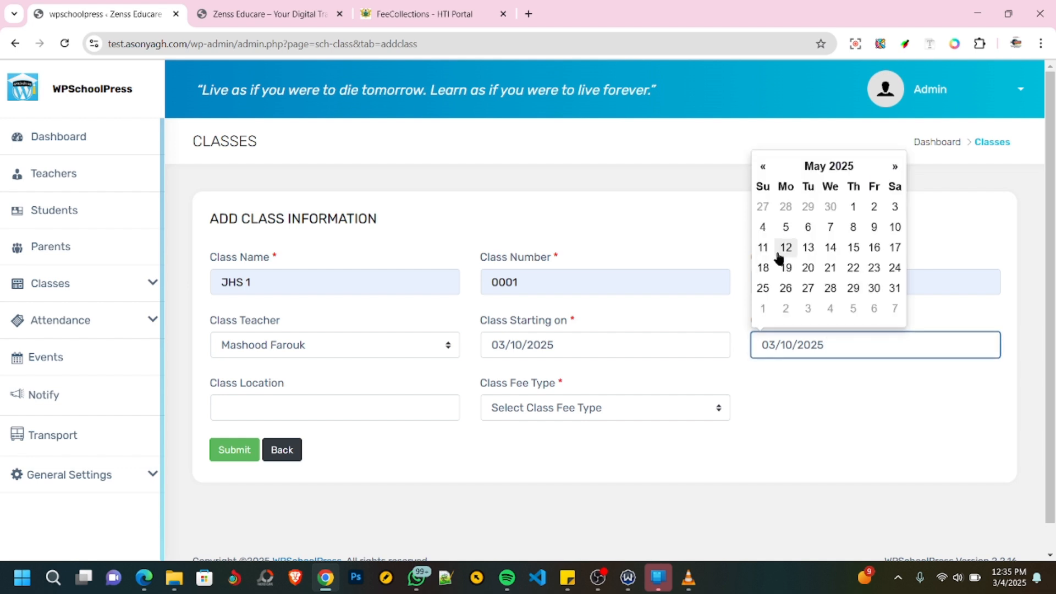
pyautogui.click(875, 289)
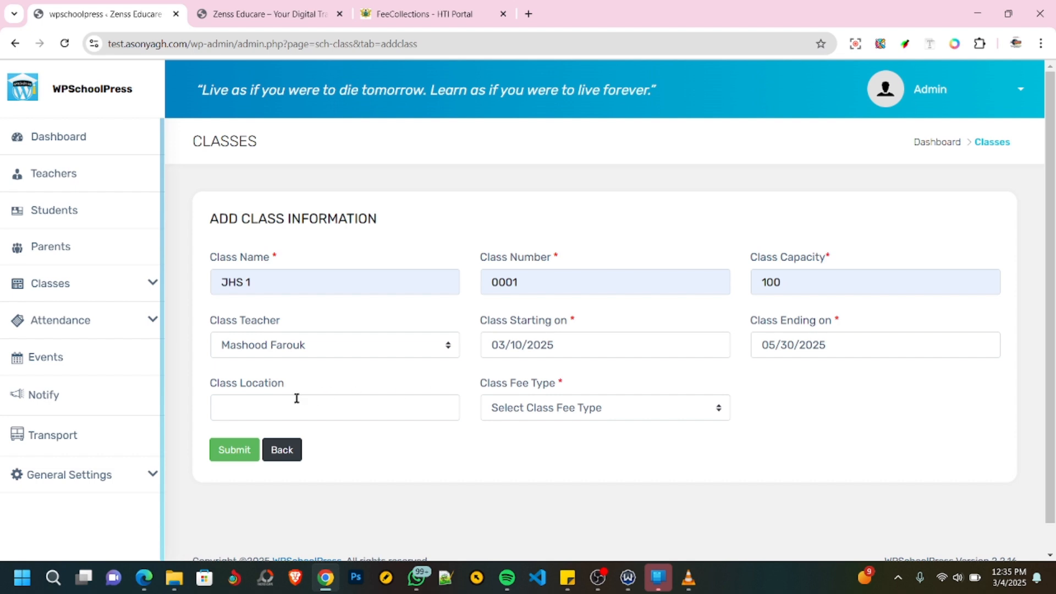
# - Set the class location to Block A and the fee type to Free, and submit the class
pyautogui.click(247, 407)
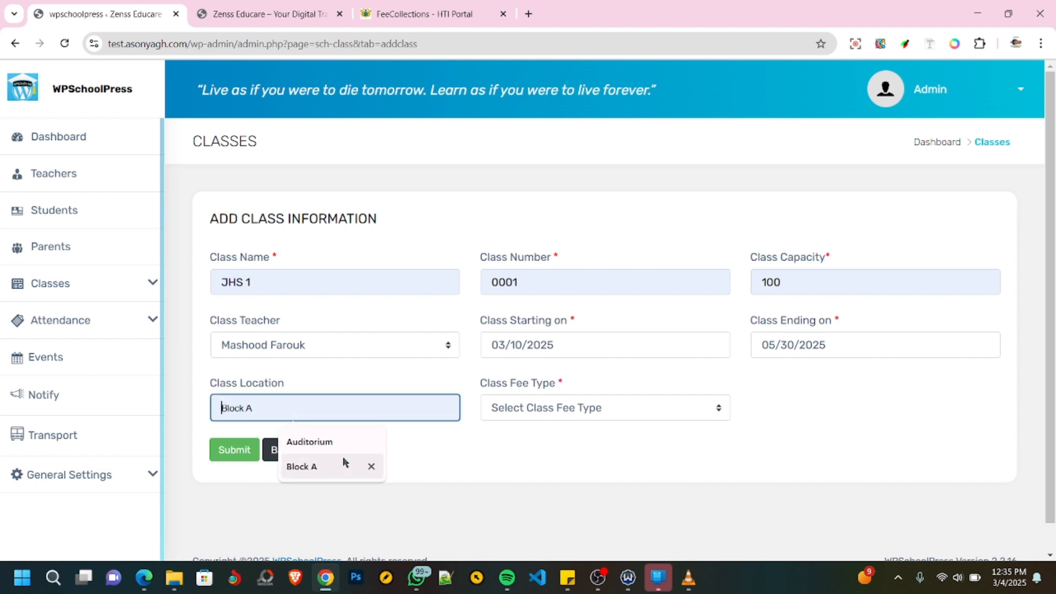
pyautogui.click(307, 467)
pyautogui.click(543, 413)
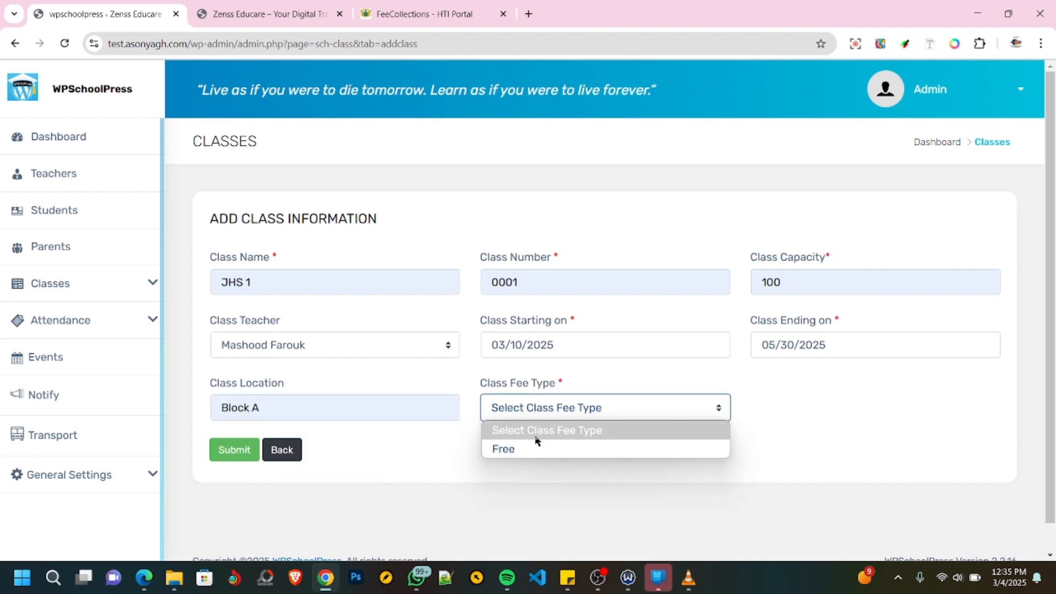
pyautogui.click(524, 448)
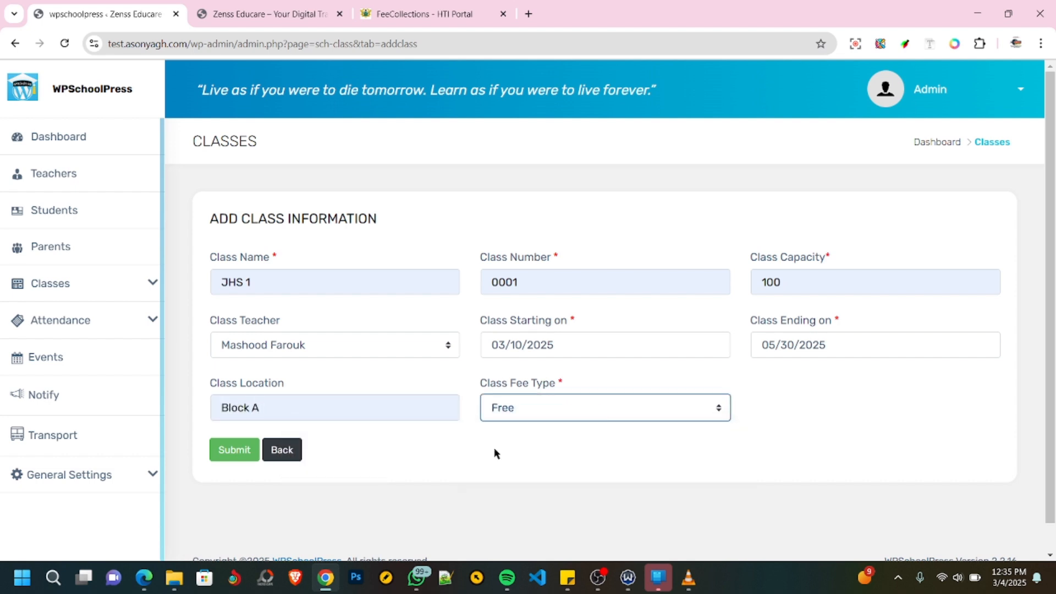
pyautogui.click(235, 449)
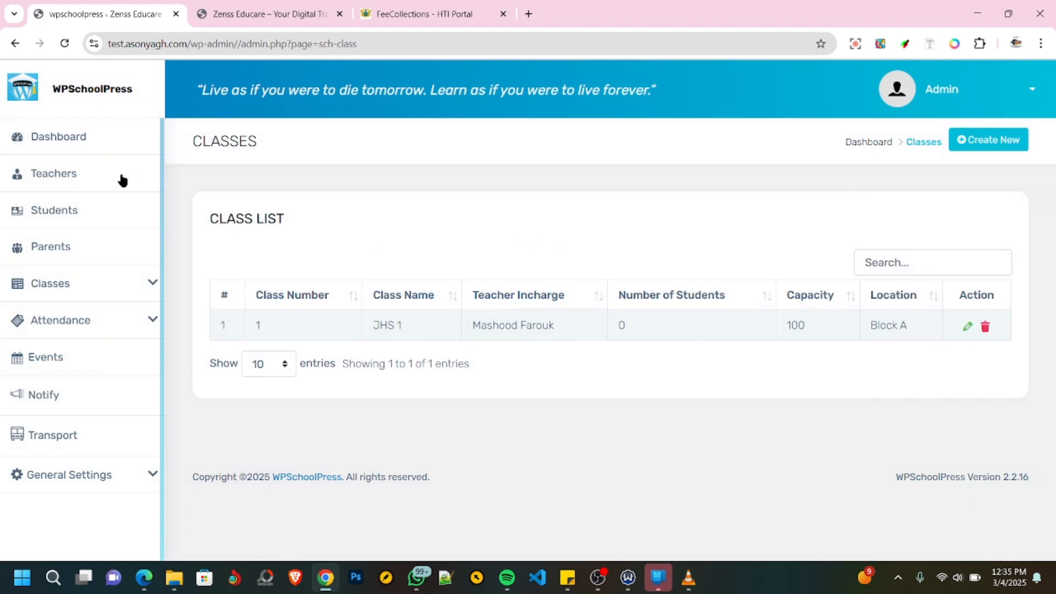
# - Open the student list from the dashboard and start creating a new student
pyautogui.click(51, 137)
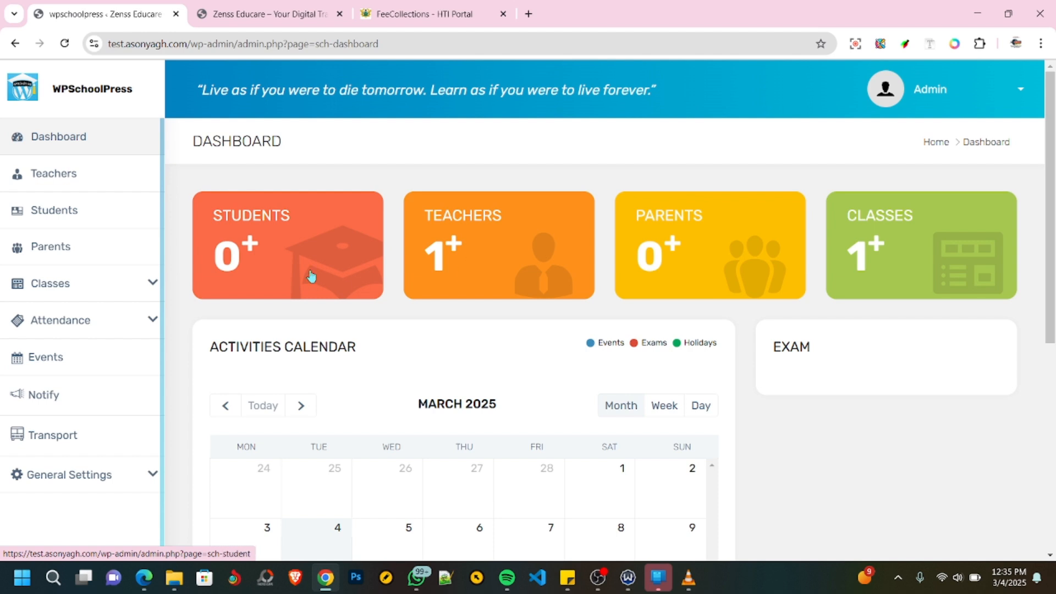
pyautogui.click(241, 249)
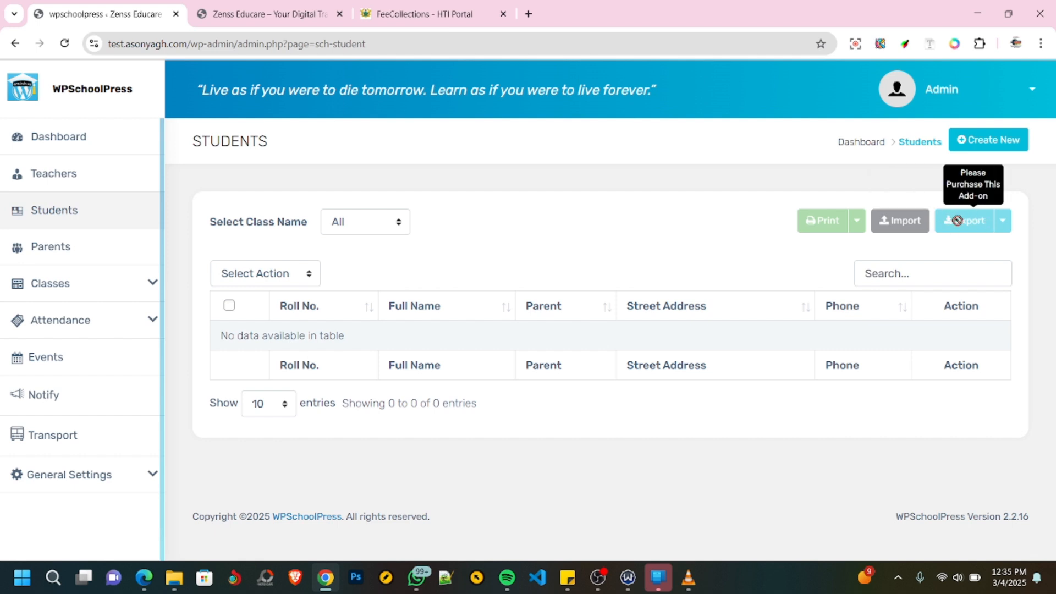
pyautogui.click(988, 143)
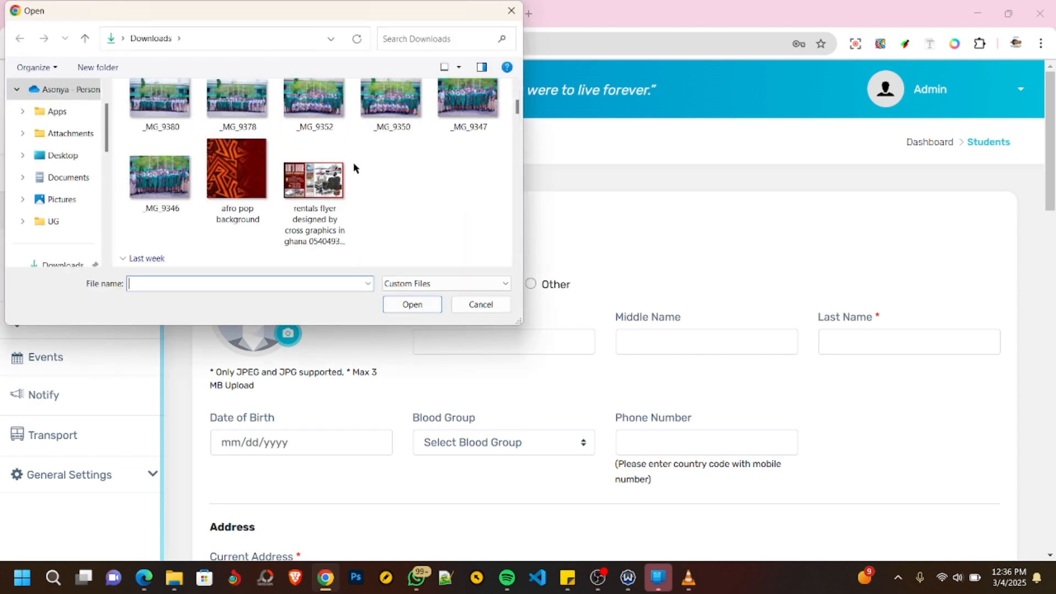
# - Choose a picture from the Downloads folder as the student's profile image
pyautogui.scroll(-5, 338, 177)
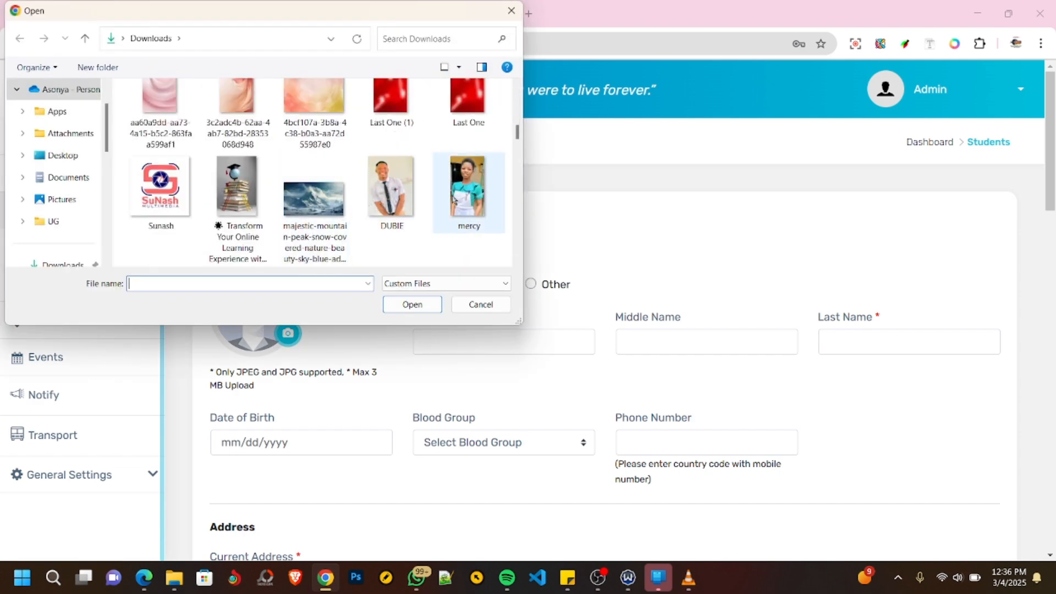
pyautogui.scroll(-3, 256, 214)
pyautogui.doubleClick(188, 186)
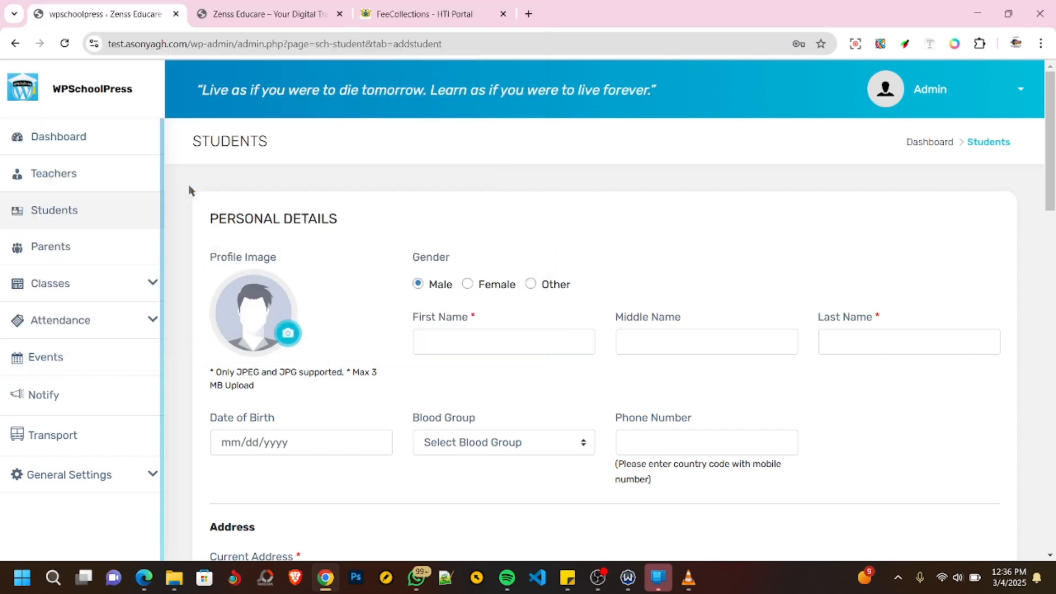
# - Set the student's gender to Female and enter the student's first and last names, leaving the middle name empty
pyautogui.click(467, 285)
pyautogui.scroll(-3, 368, 267)
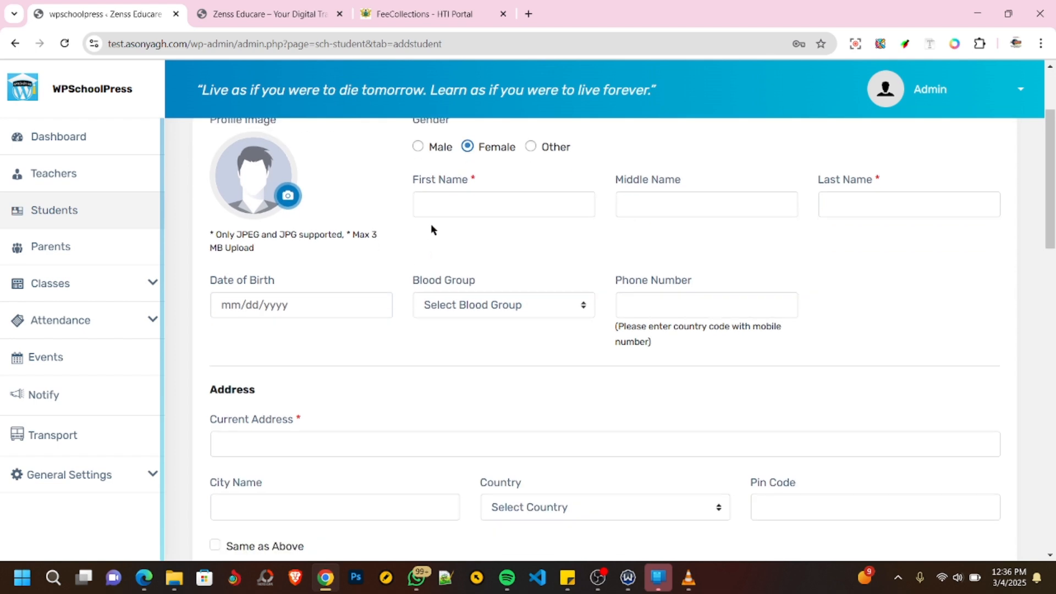
pyautogui.click(432, 203)
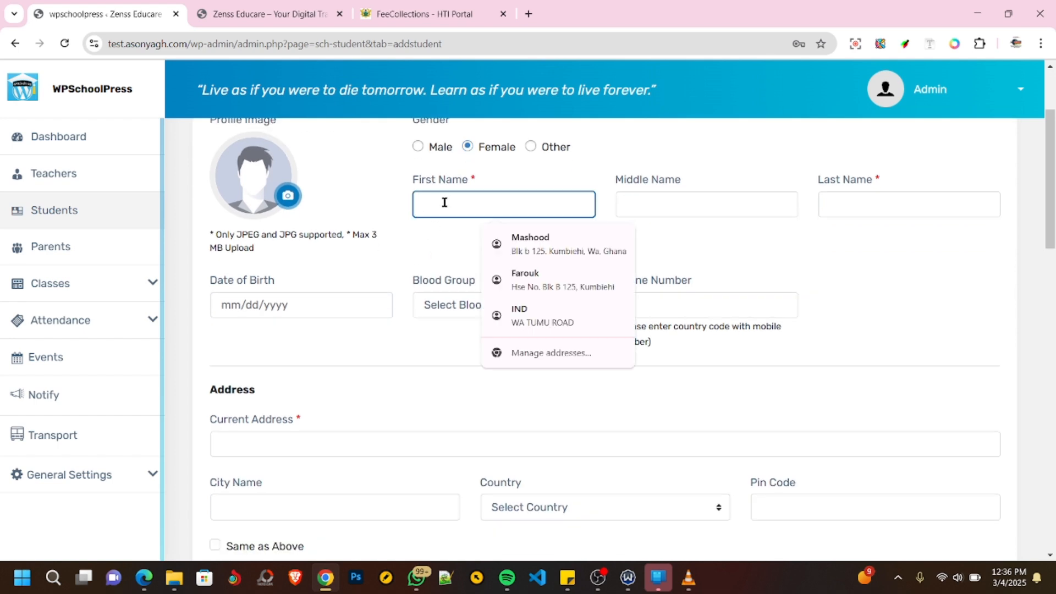
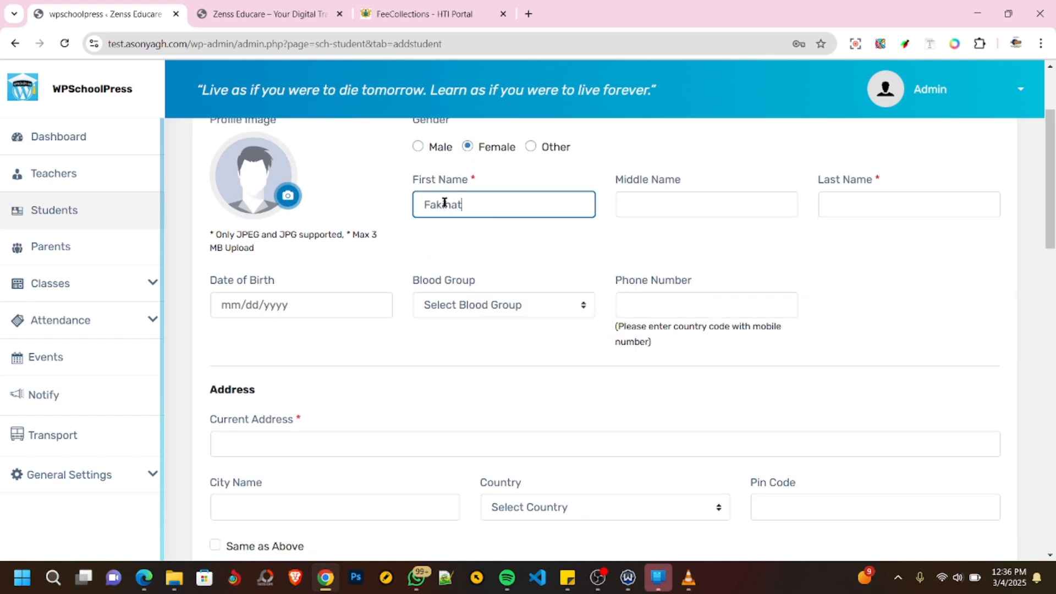
pyautogui.press('Tab')
# - Enter the student's date of birth using the calendar
pyautogui.press('Tab')
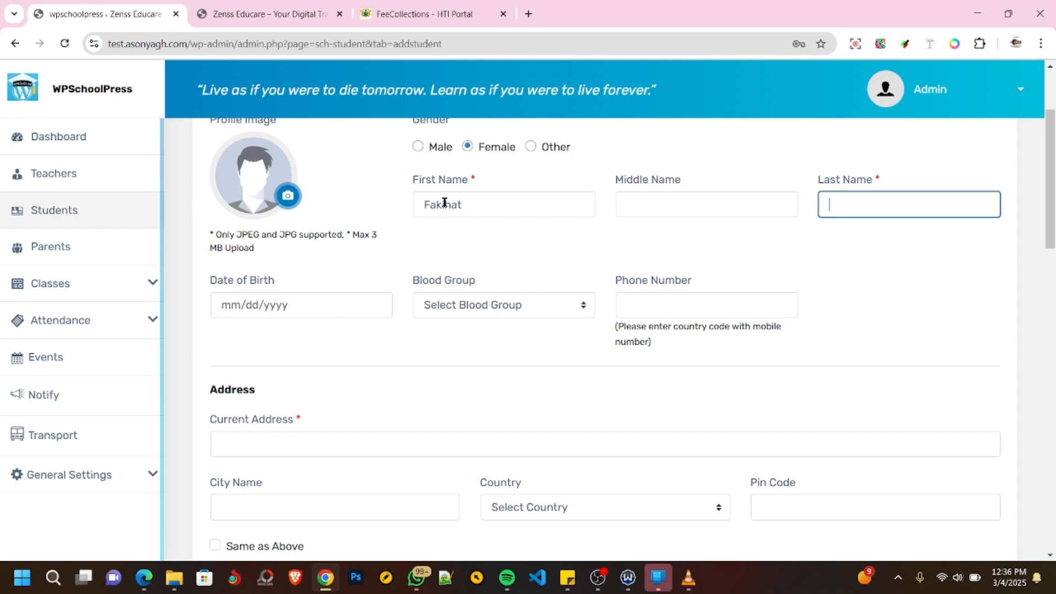
pyautogui.press('Tab')
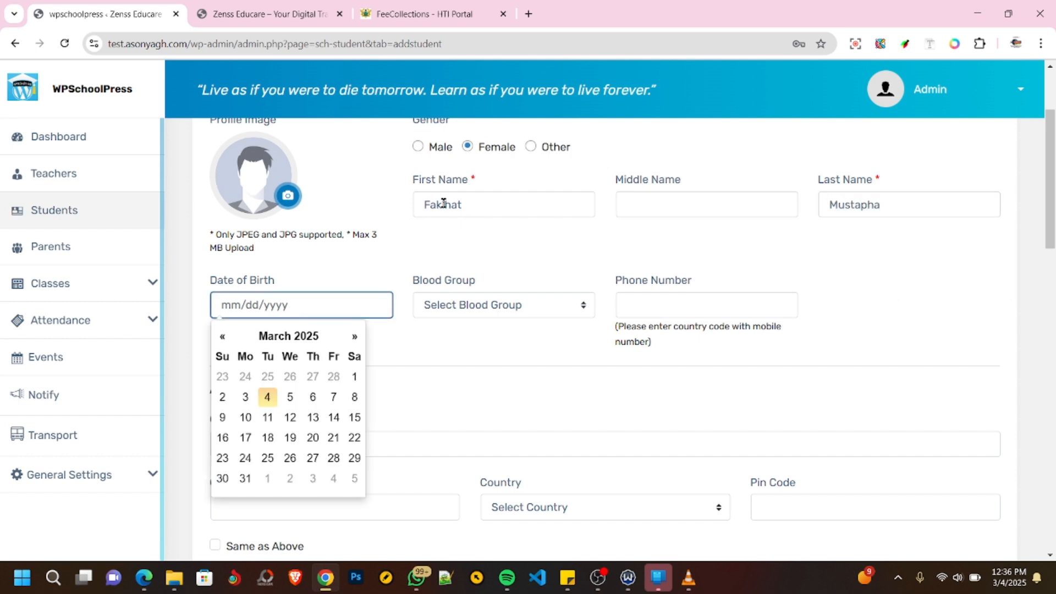
pyautogui.click(275, 336)
pyautogui.click(277, 340)
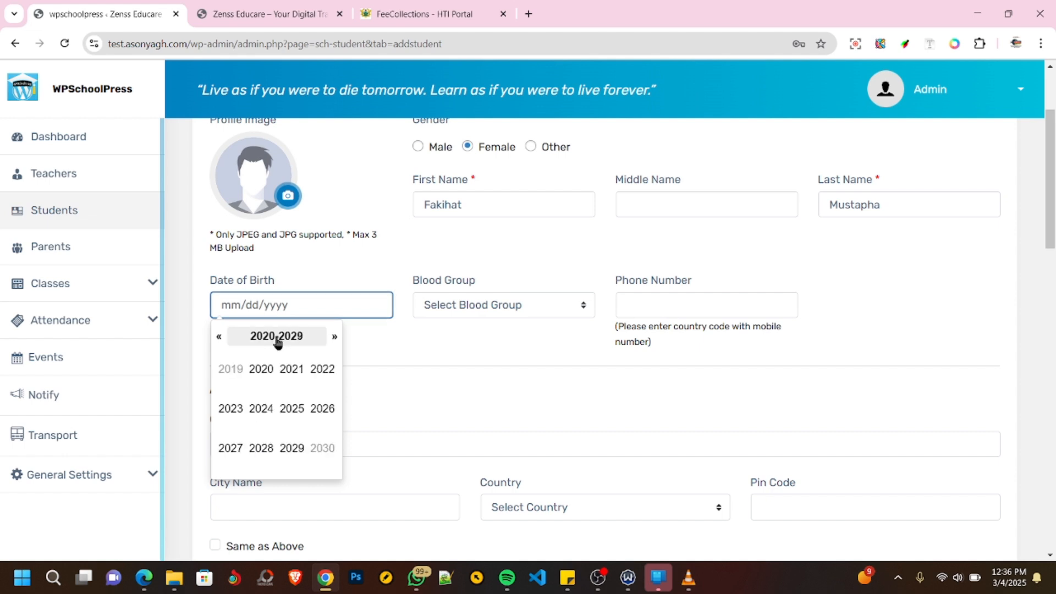
pyautogui.click(220, 337)
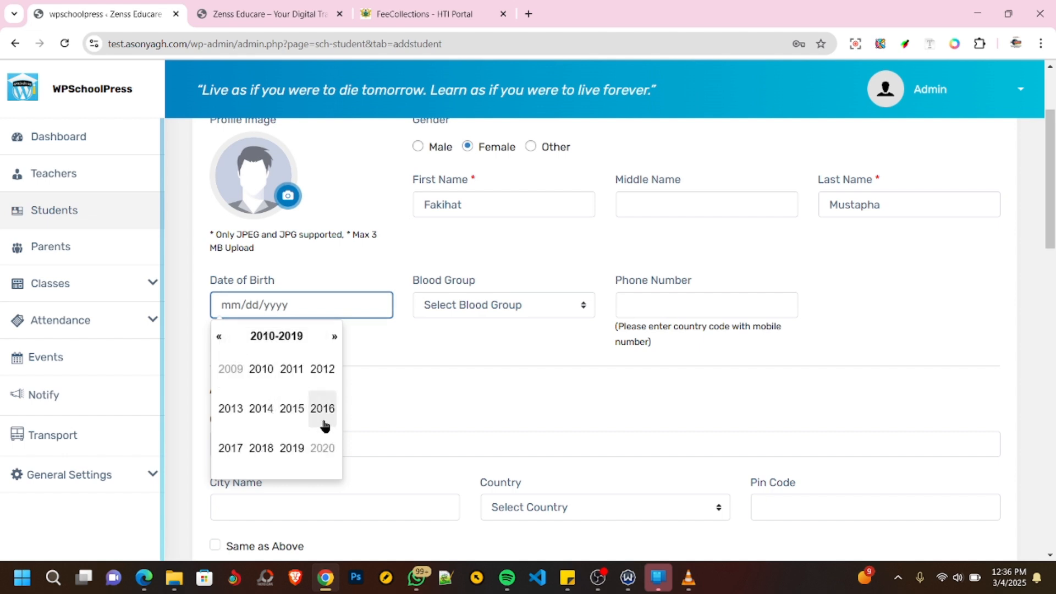
pyautogui.click(262, 370)
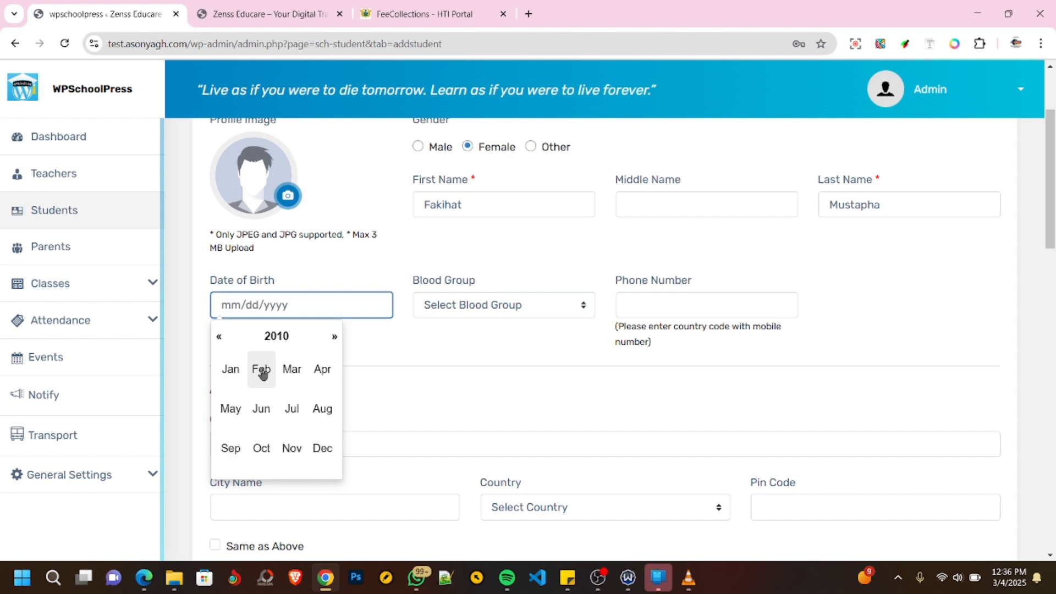
pyautogui.click(292, 410)
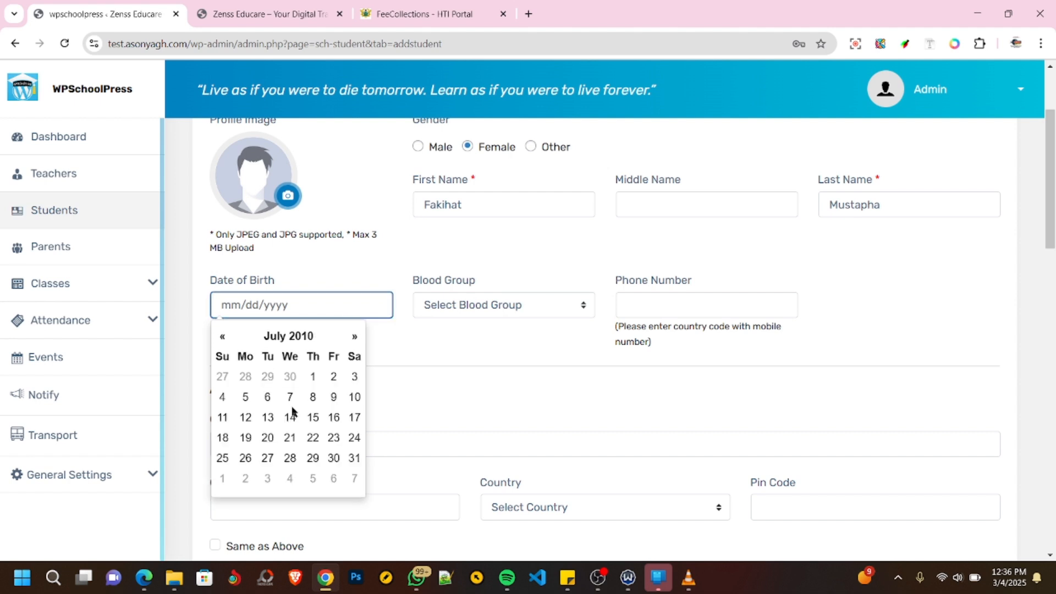
pyautogui.click(332, 457)
# - Set the student's blood group to O - and enter the student's phone number
pyautogui.click(498, 311)
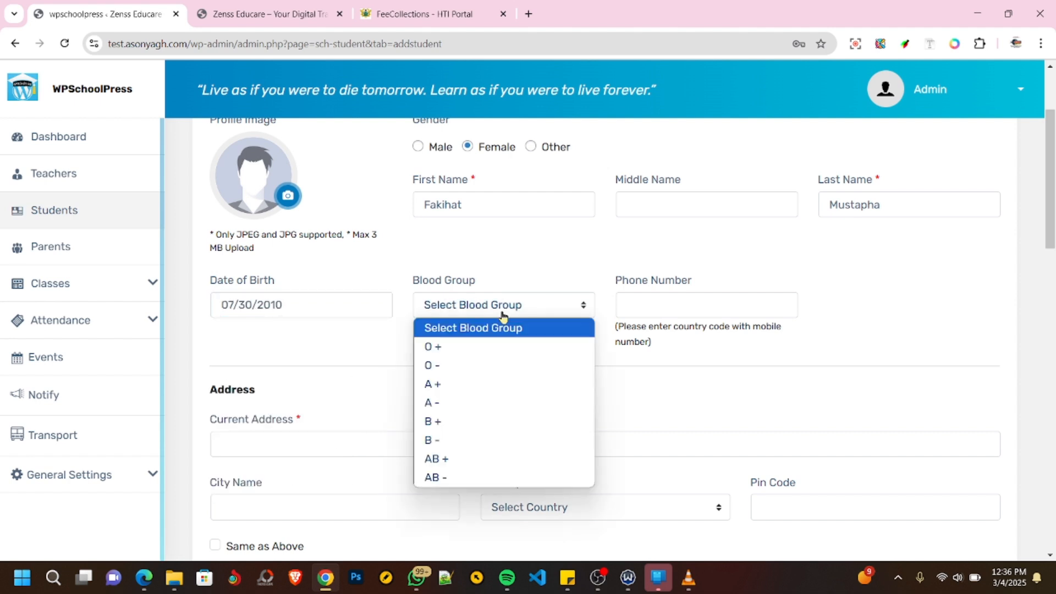
pyautogui.click(451, 370)
pyautogui.click(682, 304)
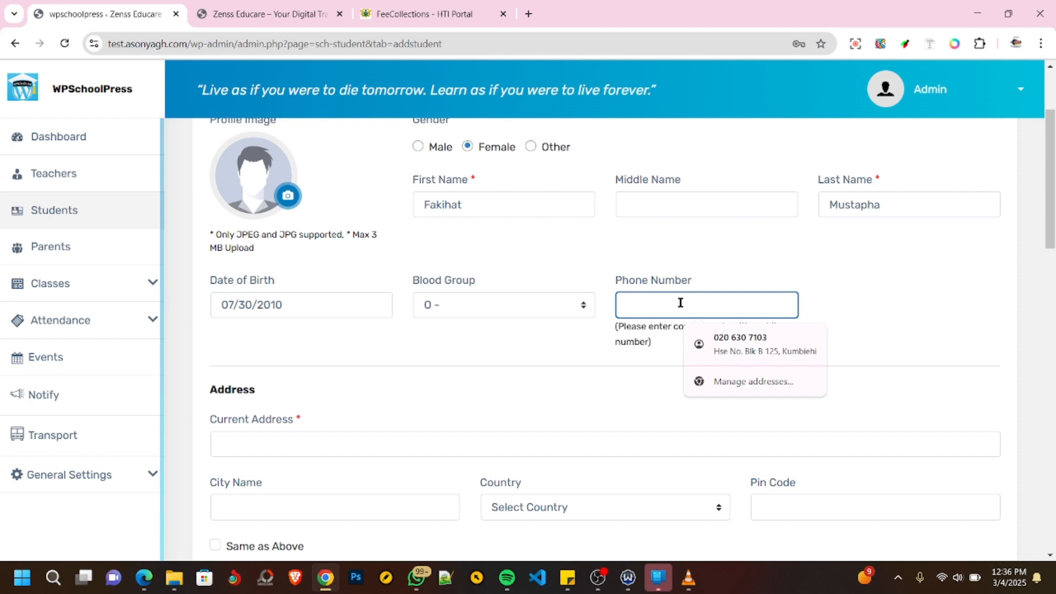
# - Fill in the student's current address, city and country from the first saved address suggestion
pyautogui.scroll(-1, 315, 434)
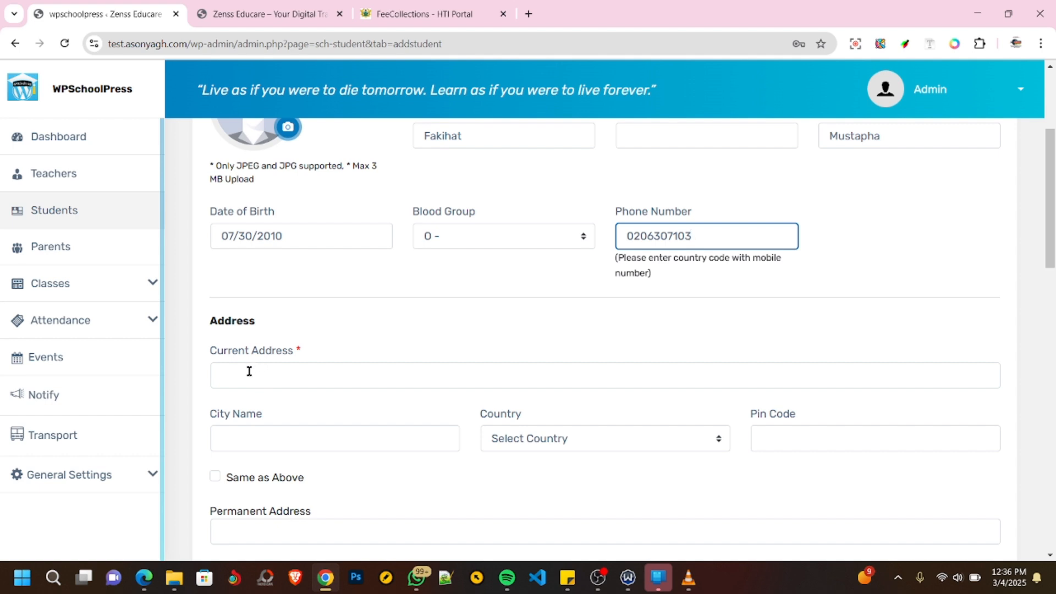
pyautogui.click(249, 372)
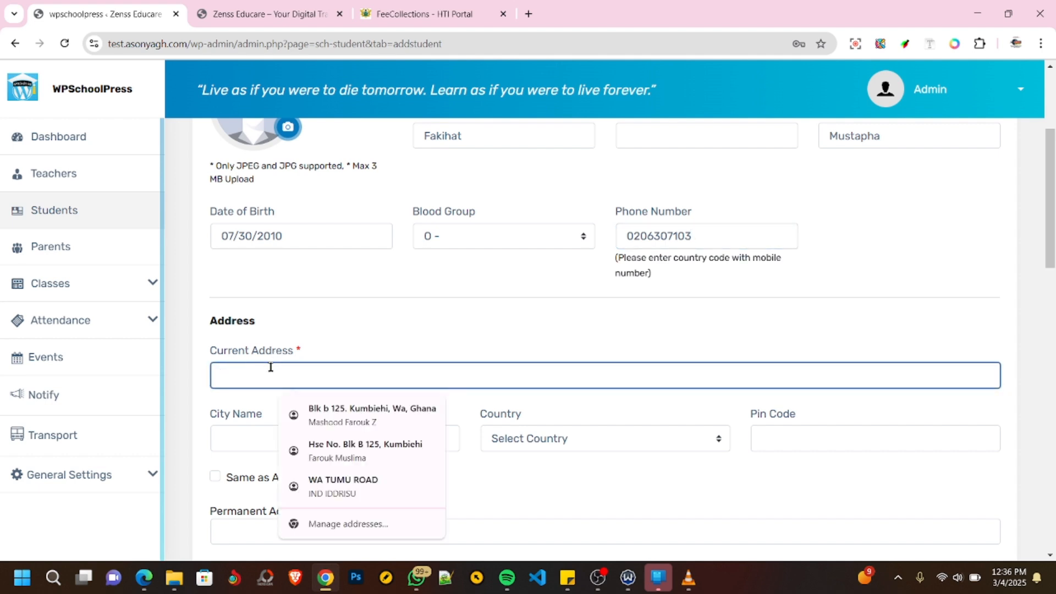
pyautogui.click(354, 417)
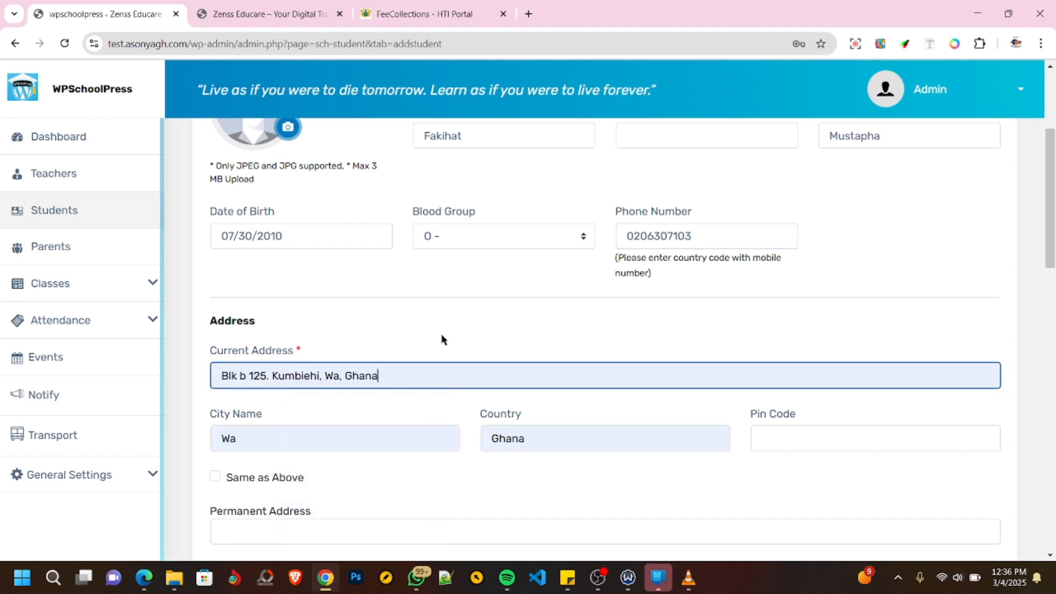
# - Make the student's permanent address the same as the current address, leaving its pin code empty
pyautogui.scroll(-3, 449, 324)
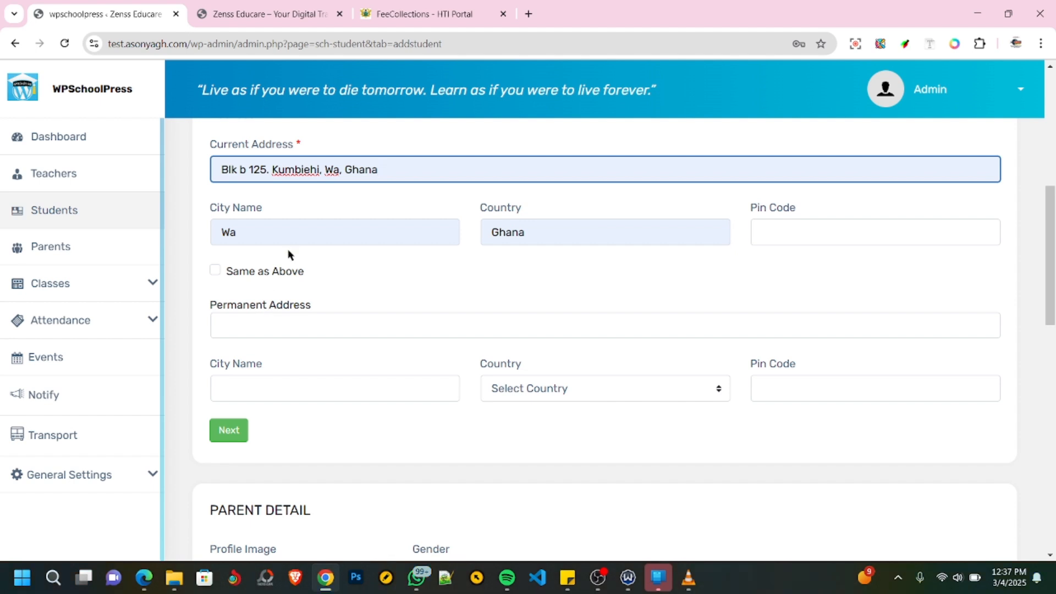
pyautogui.scroll(1, 288, 254)
pyautogui.scroll(-1, 338, 255)
pyautogui.click(214, 272)
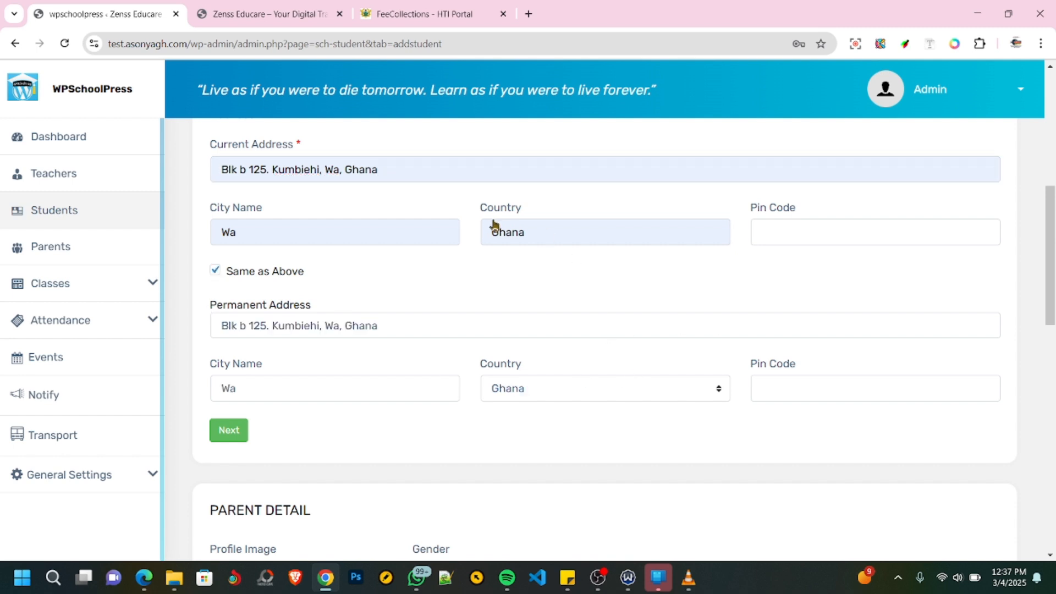
pyautogui.scroll(-1, 674, 296)
pyautogui.click(802, 321)
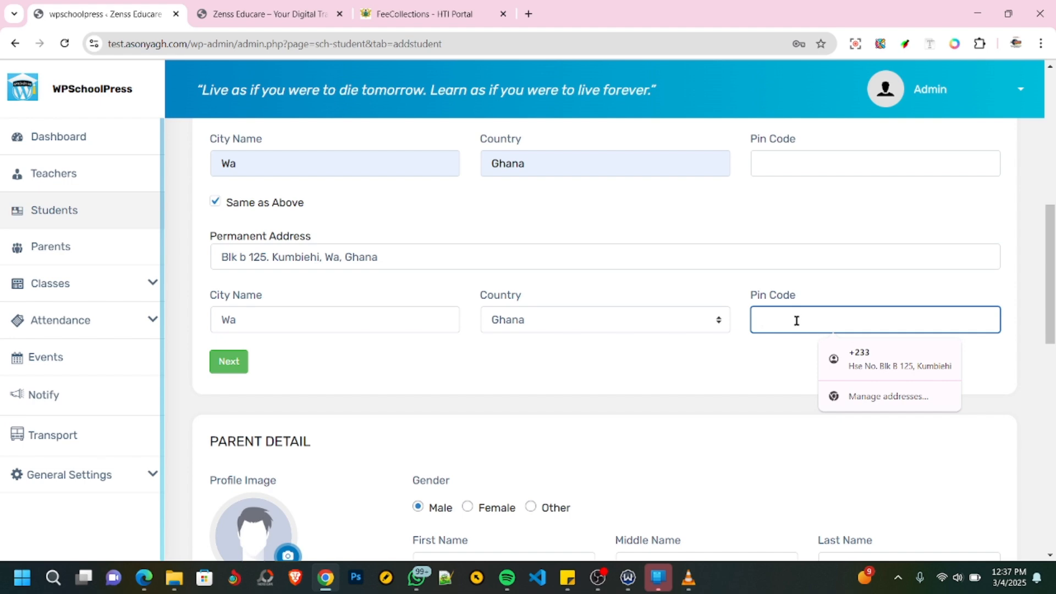
pyautogui.click(694, 348)
# - Enter the parent's first and last names in the parent details, leaving the middle name empty
pyautogui.scroll(-2, 687, 341)
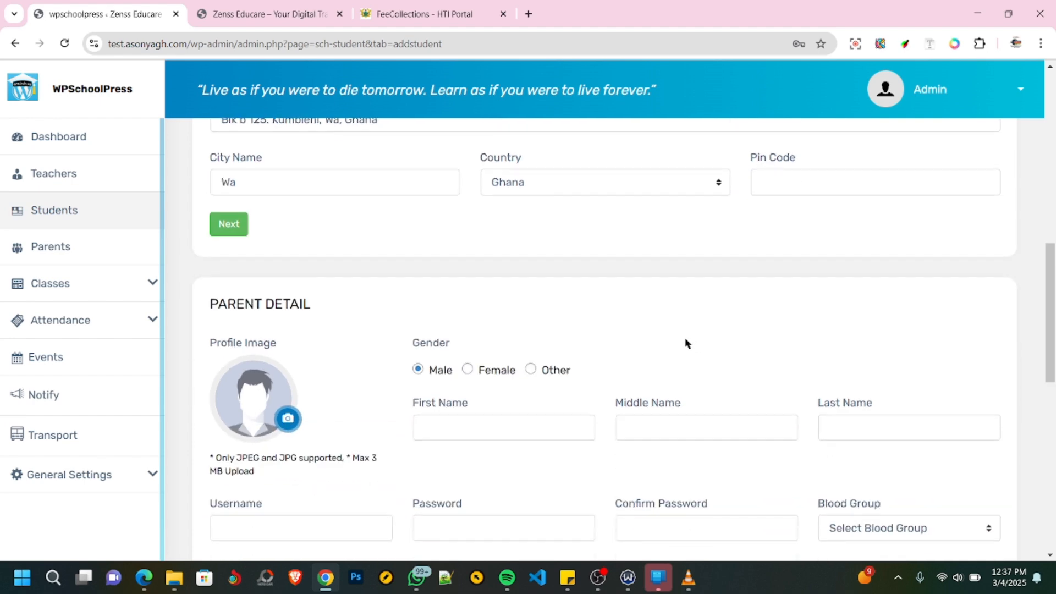
pyautogui.scroll(-2, 372, 311)
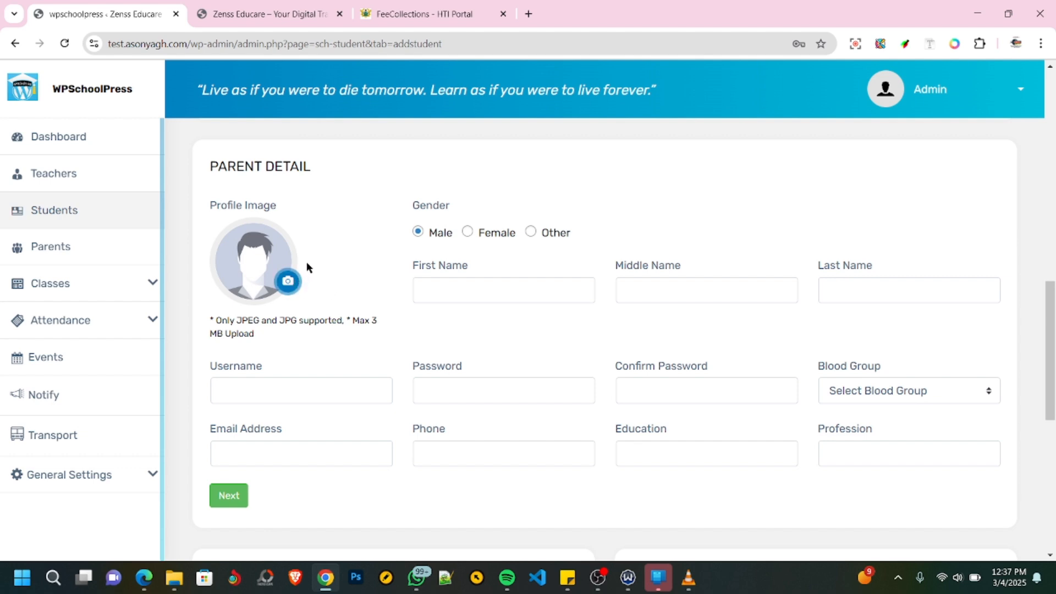
pyautogui.click(457, 285)
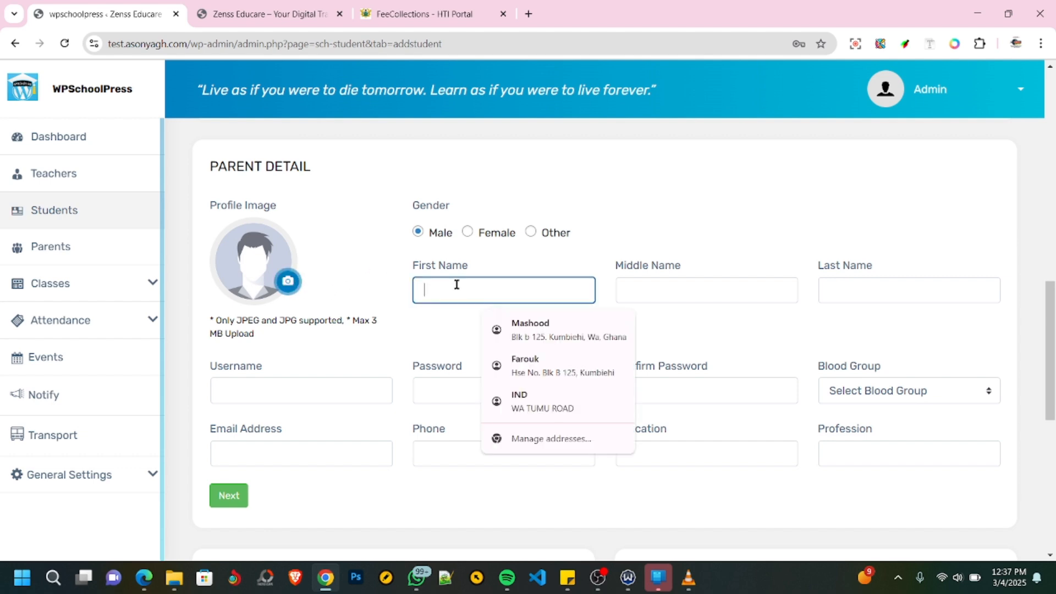
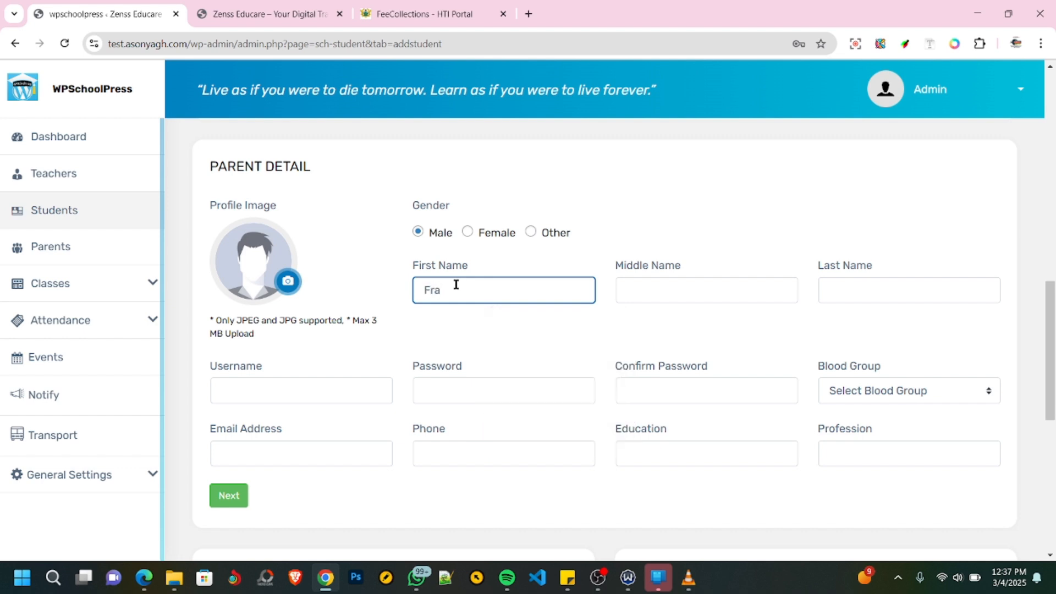
pyautogui.press('Tab')
pyautogui.press('Tab')
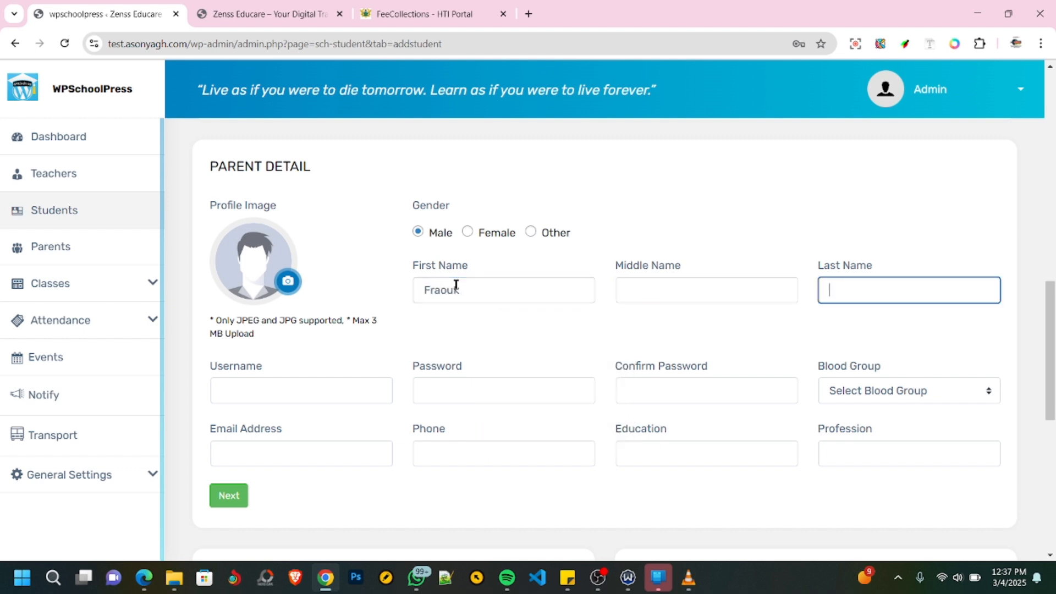
# - Enter the parent's username, account password and password confirmation
pyautogui.press('Tab')
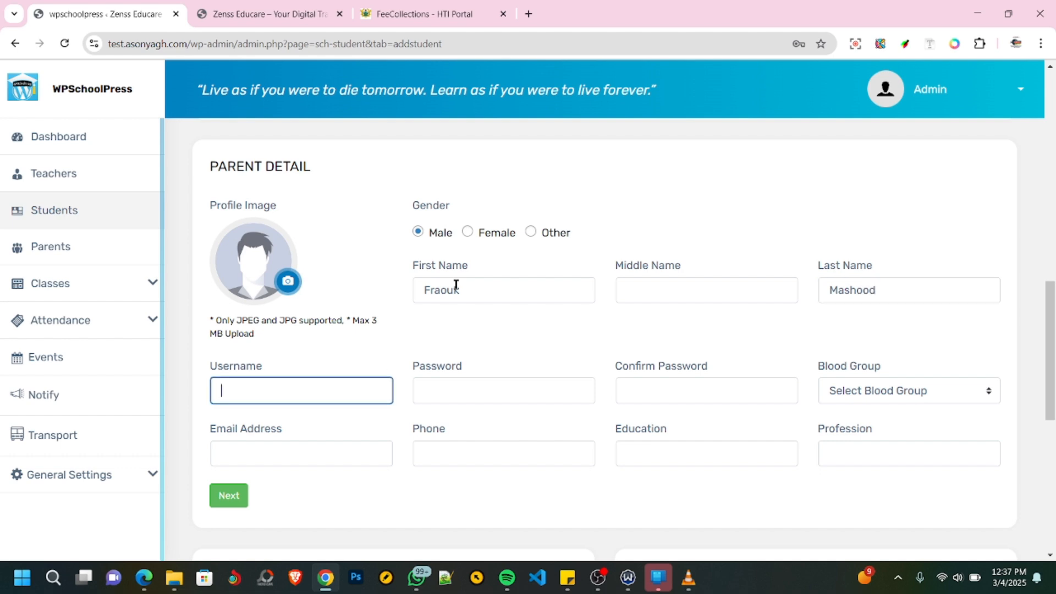
pyautogui.write('Farouk')
pyautogui.press('Tab')
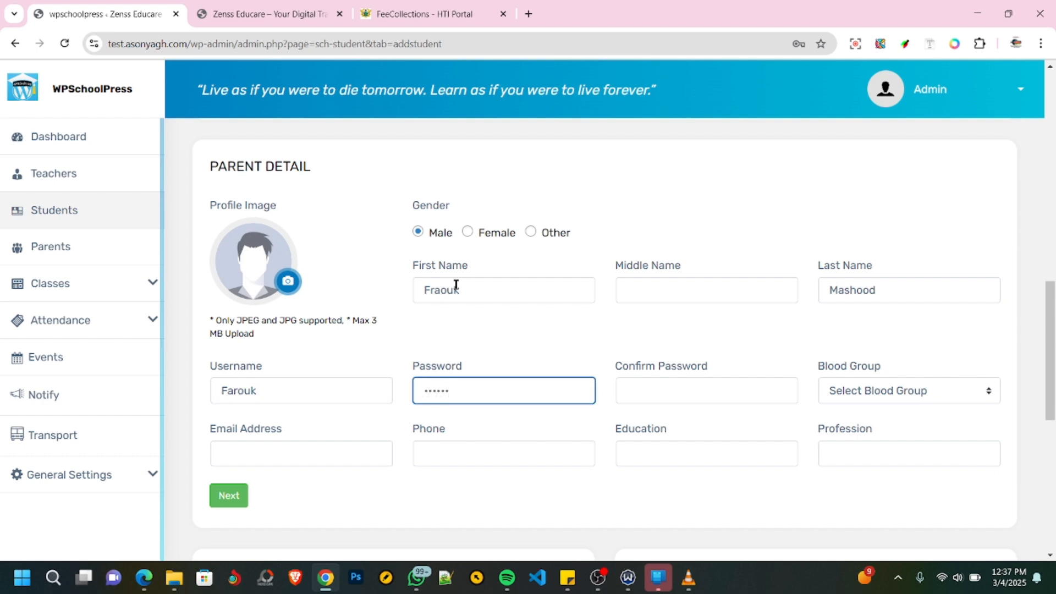
pyautogui.press('Tab')
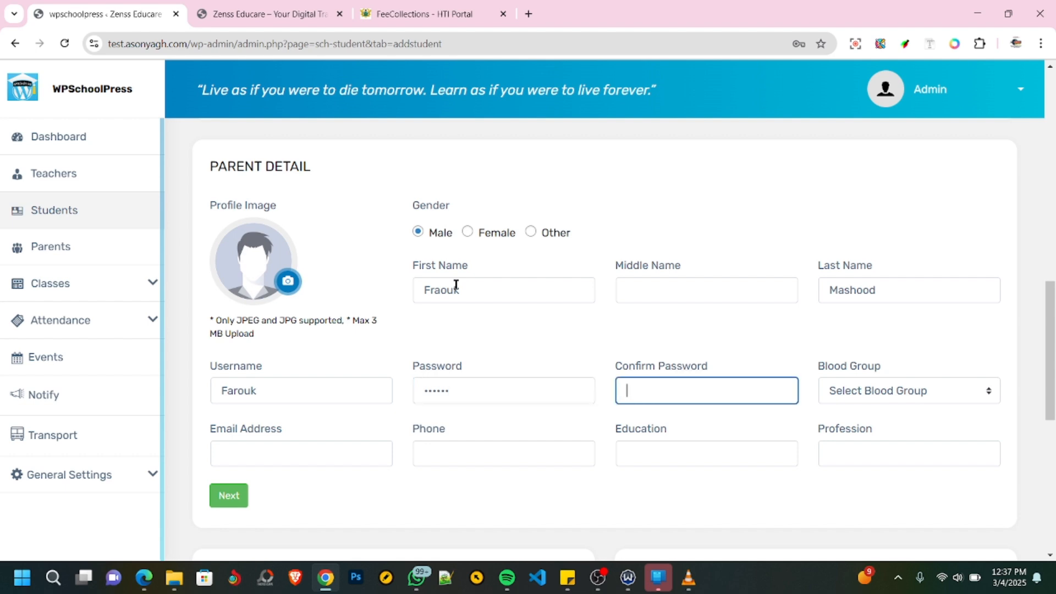
pyautogui.write('••••••')
# - Set the parent's blood group to A + and fill in the parent's email address from a saved suggestion
pyautogui.press('Tab')
pyautogui.click(897, 387)
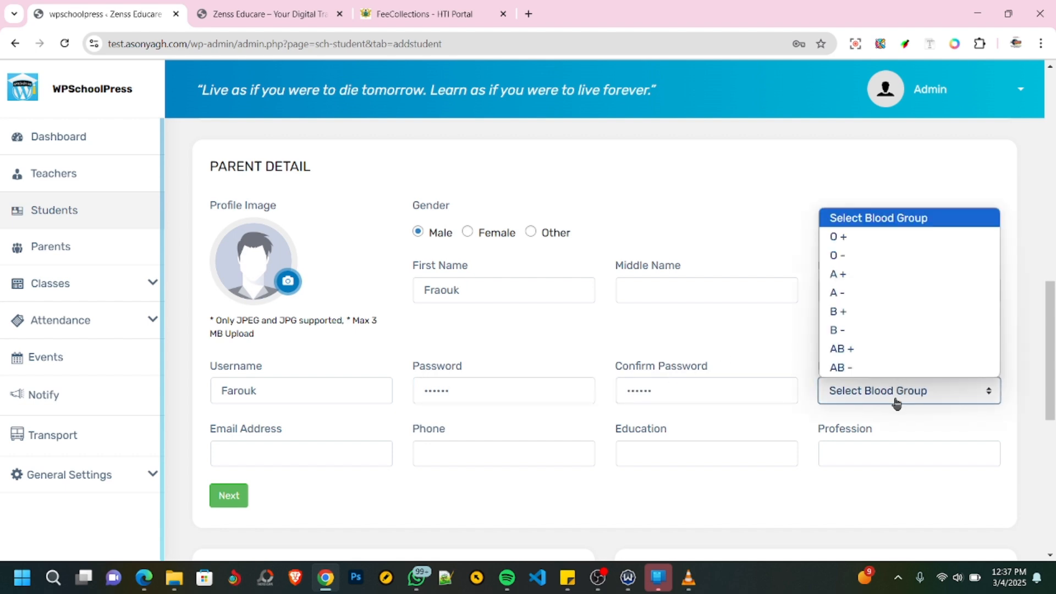
pyautogui.click(859, 275)
pyautogui.click(327, 452)
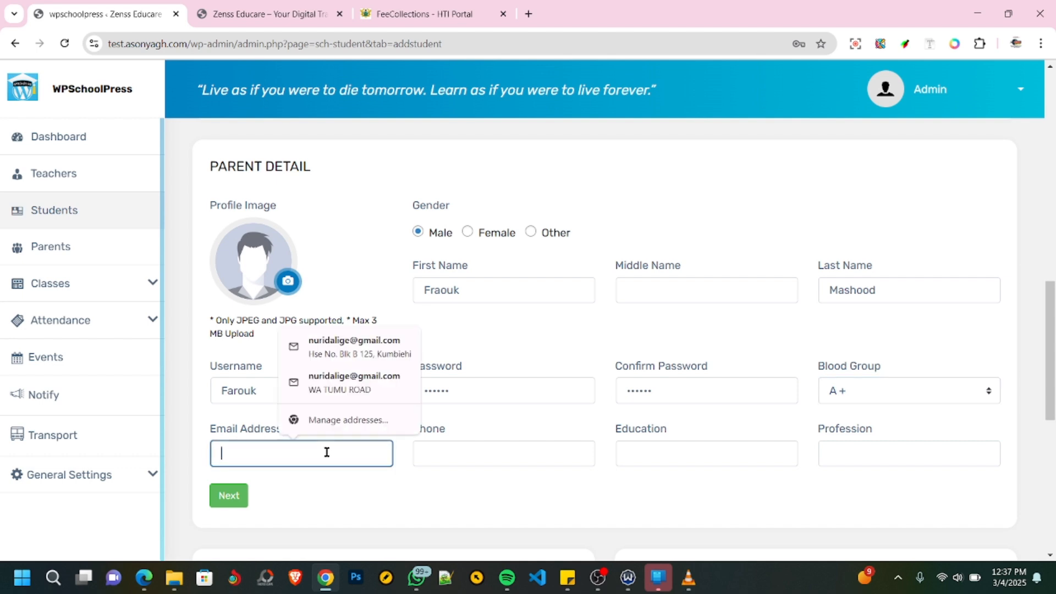
pyautogui.click(349, 376)
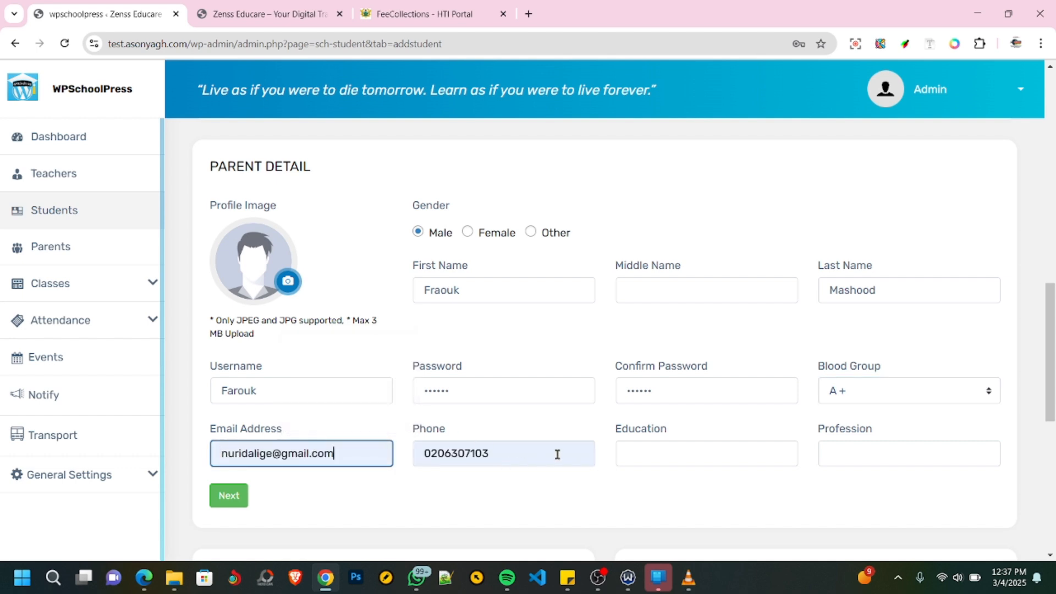
# - Replace the autofilled phone number in the parent details with the parent's own phone number
pyautogui.moveTo(497, 455); pyautogui.dragTo(431, 450)
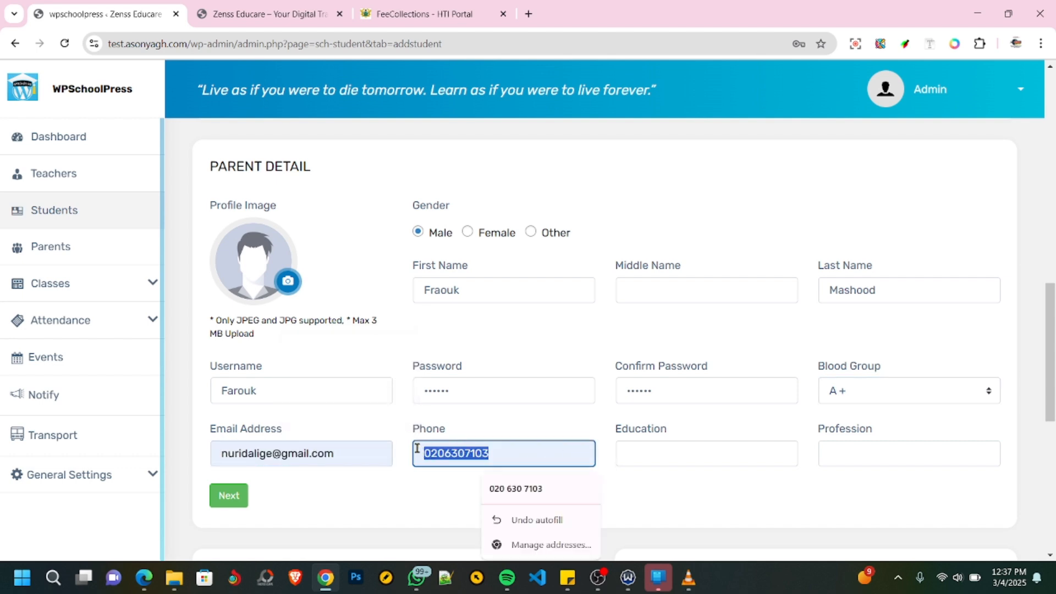
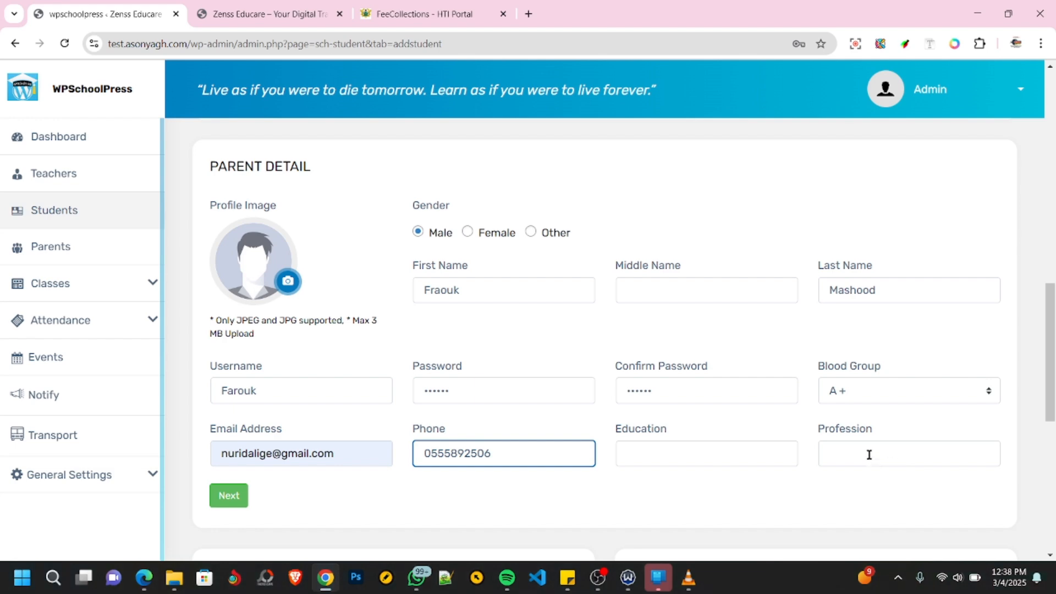
# - Fill in the student's email address in the account information
pyautogui.scroll(-6, 722, 472)
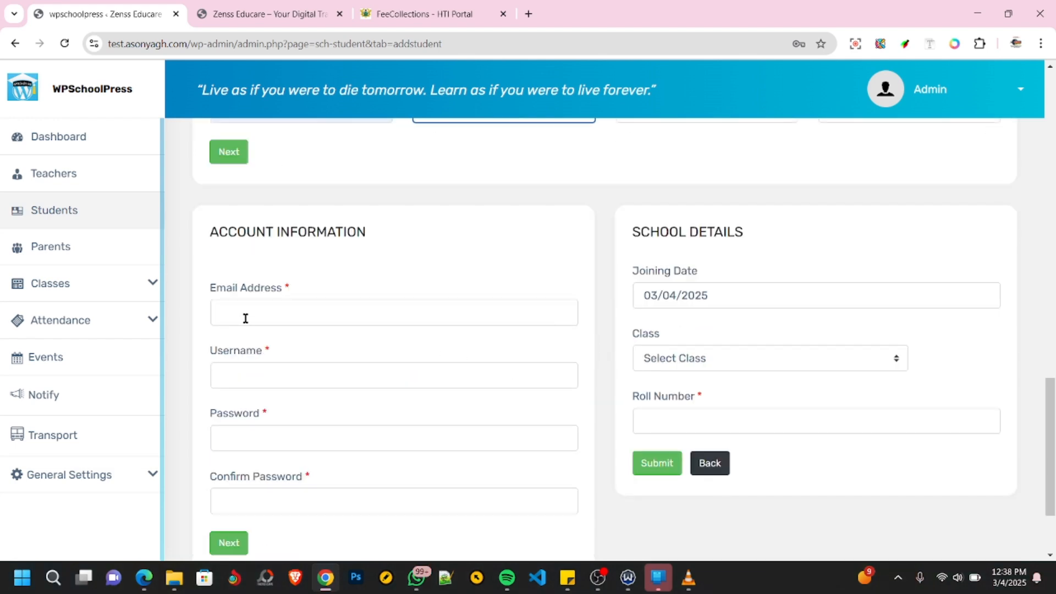
pyautogui.scroll(15, 487, 343)
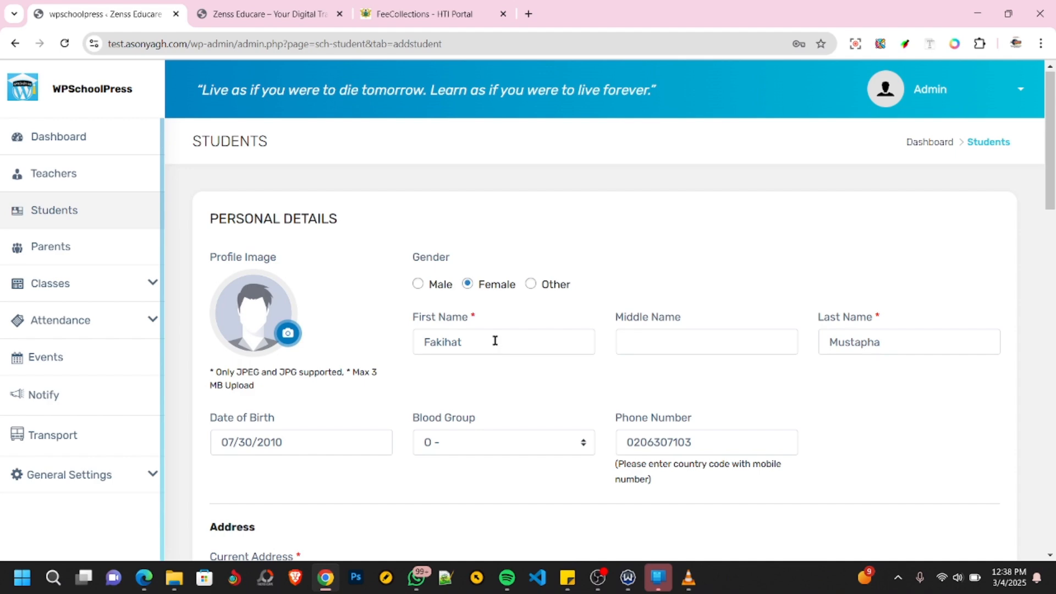
pyautogui.scroll(-10, 495, 342)
pyautogui.scroll(2, 440, 325)
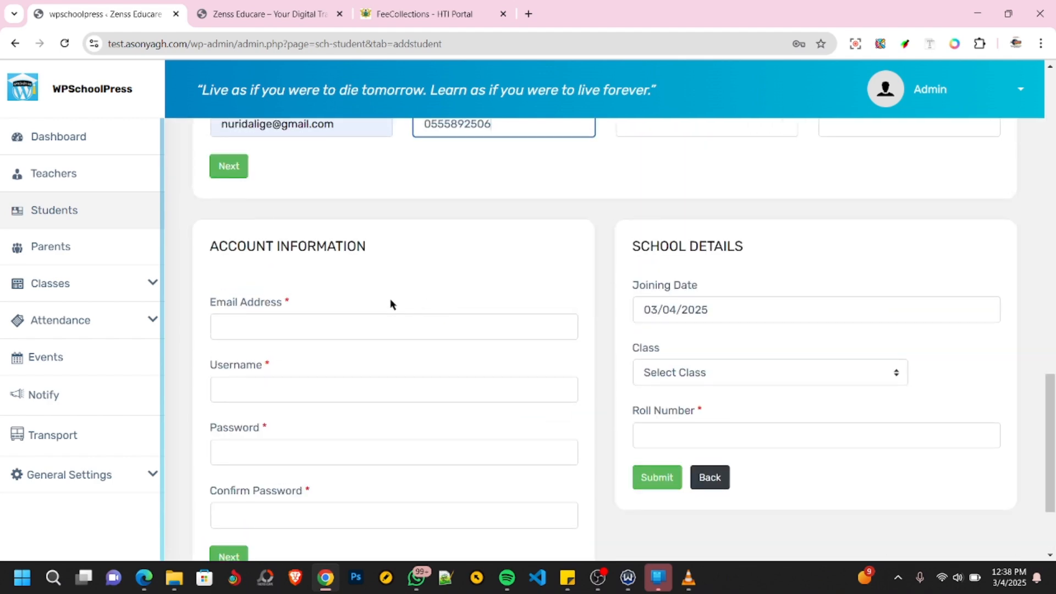
pyautogui.click(233, 324)
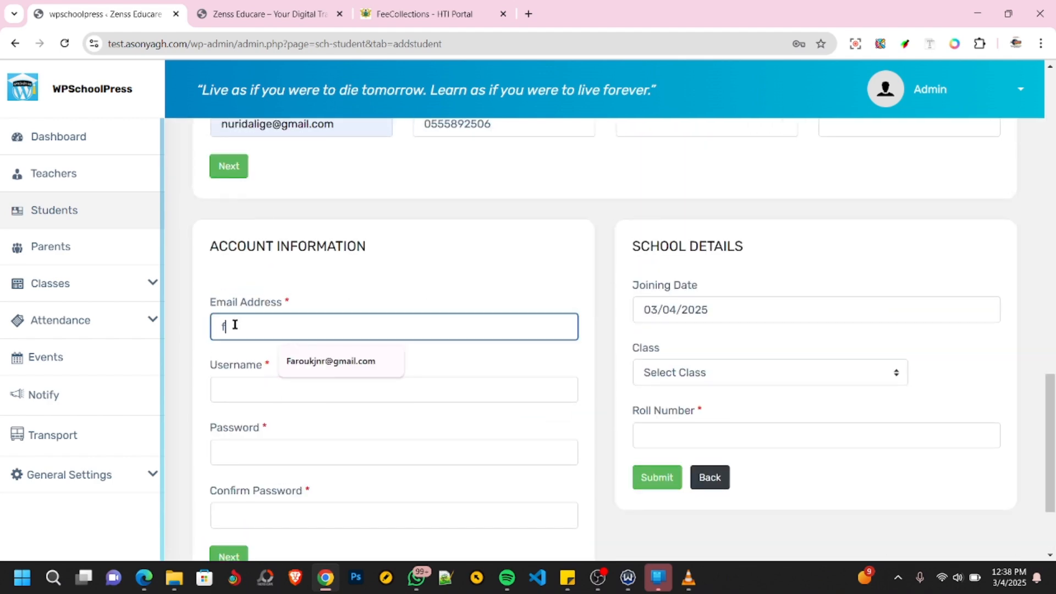
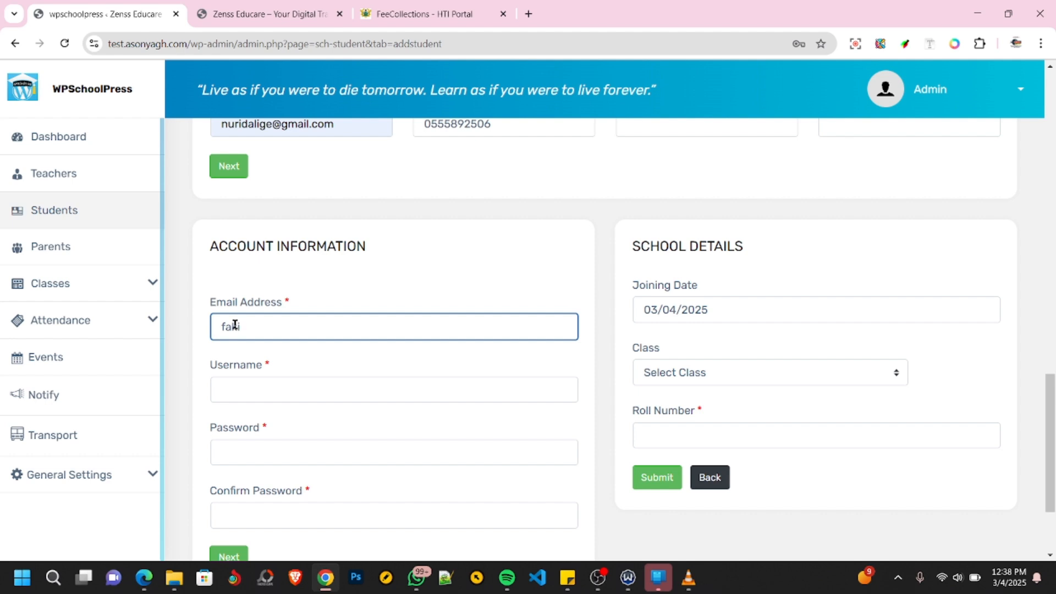
pyautogui.press('Tab')
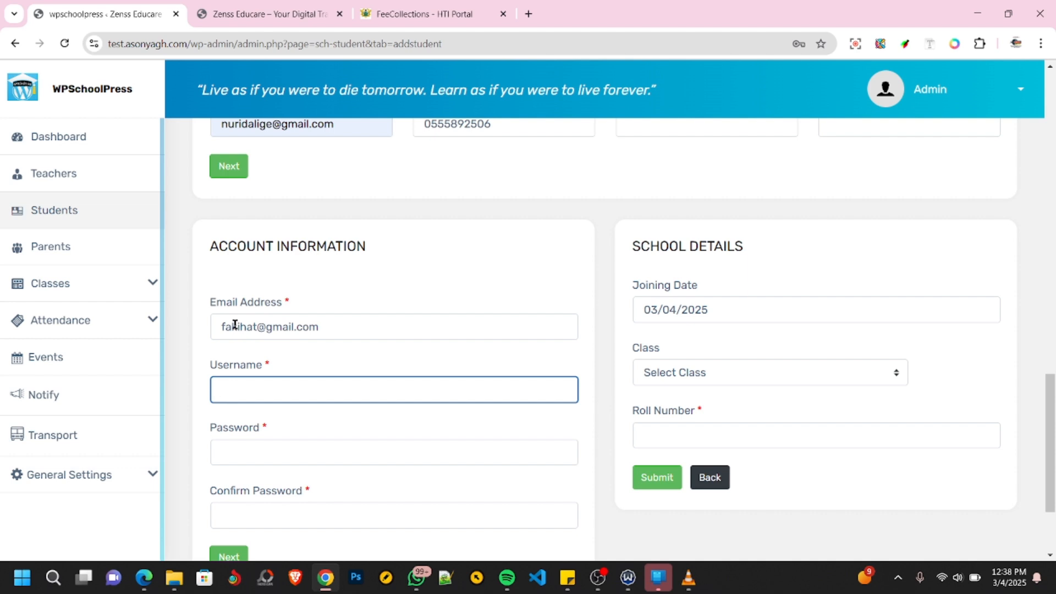
# - Enter the student's username, account password and password confirmation in the account information
pyautogui.write('fakihat')
pyautogui.press('Tab')
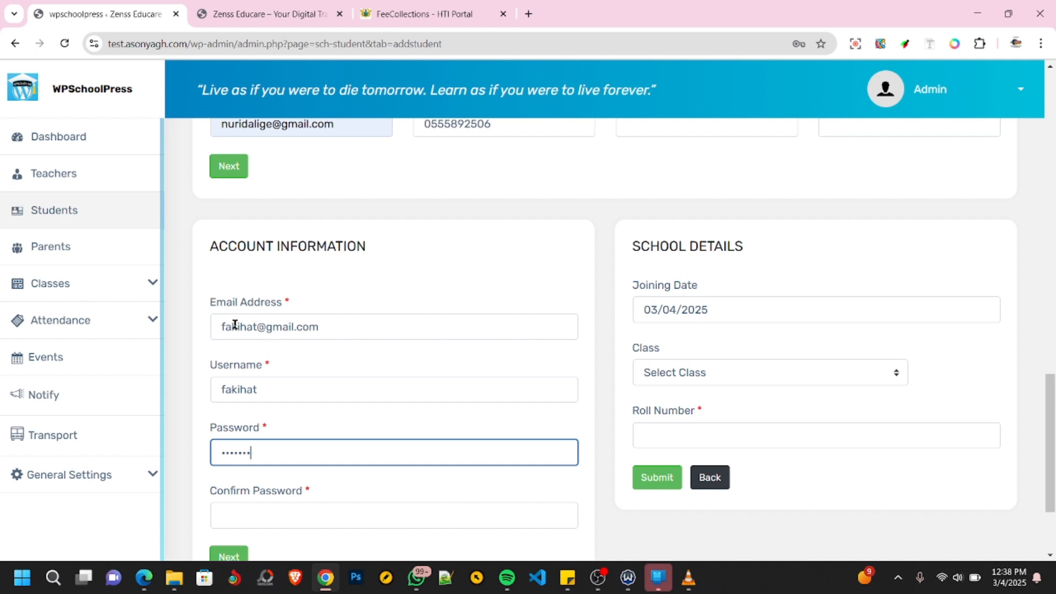
pyautogui.press('Tab')
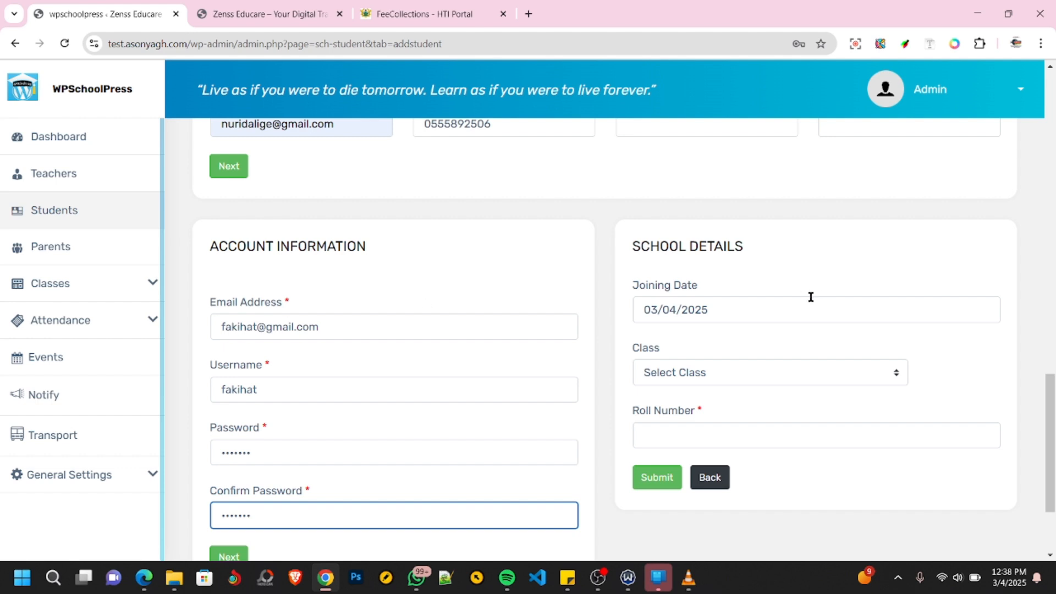
# - Fill in the school details with joining date 03/07/2025, class JHS 1 and roll number 000001, and try to submit the form without saving the address
pyautogui.click(721, 310)
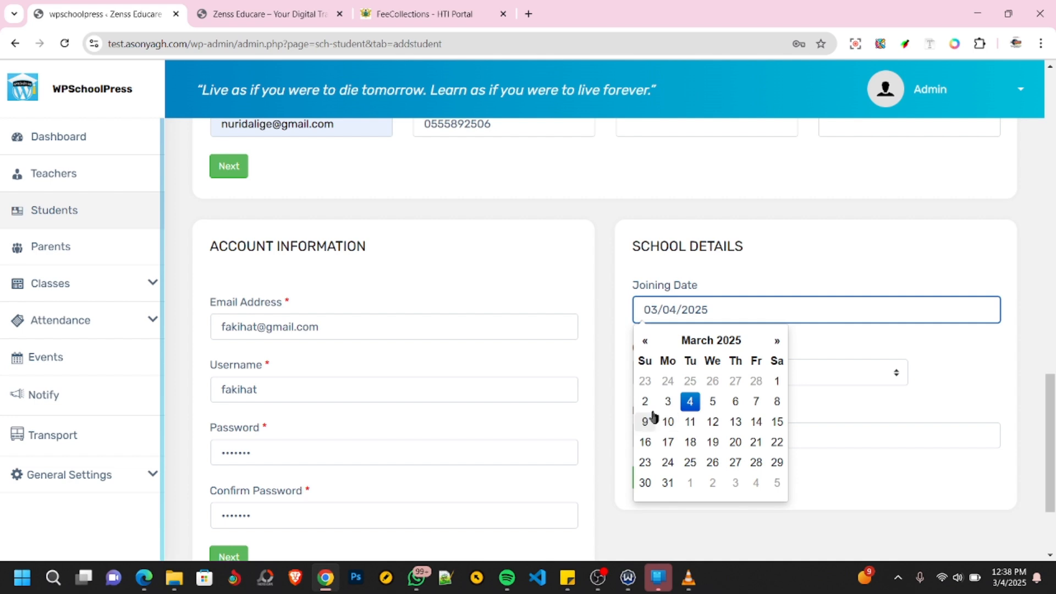
pyautogui.click(756, 402)
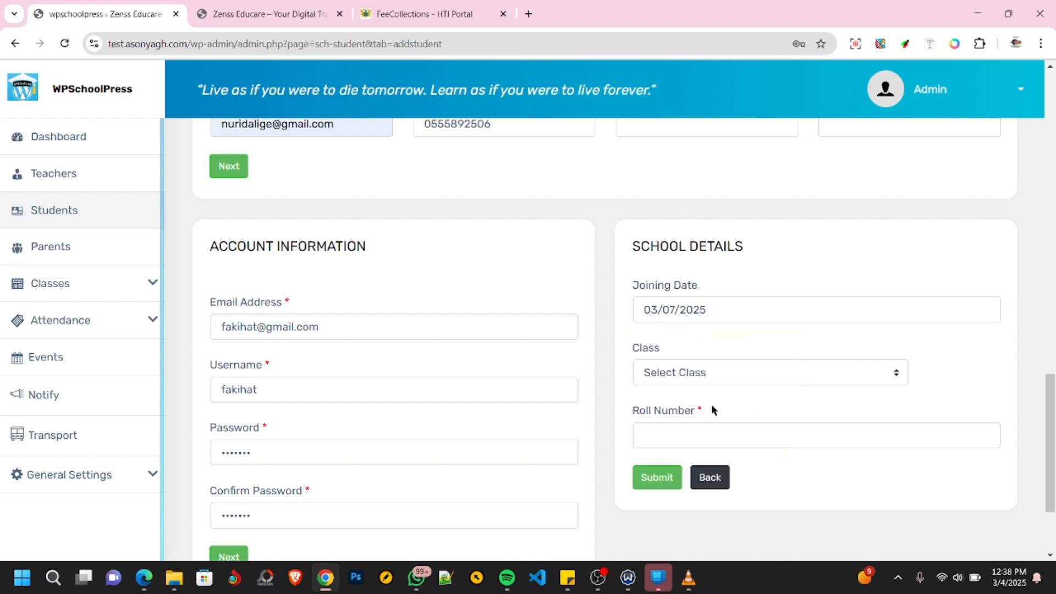
pyautogui.click(709, 376)
pyautogui.click(683, 416)
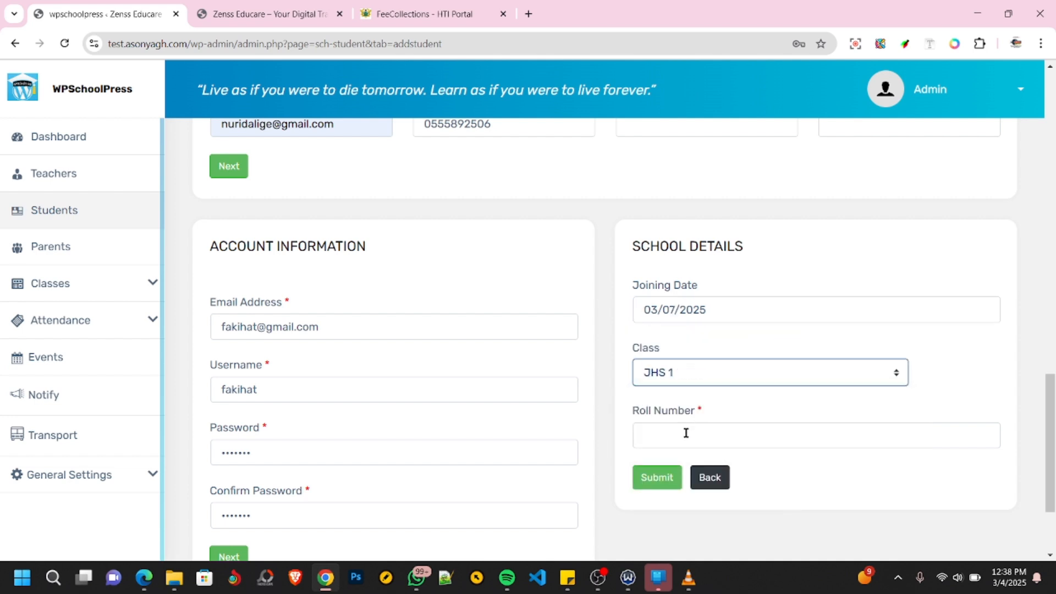
pyautogui.click(686, 433)
pyautogui.click(734, 470)
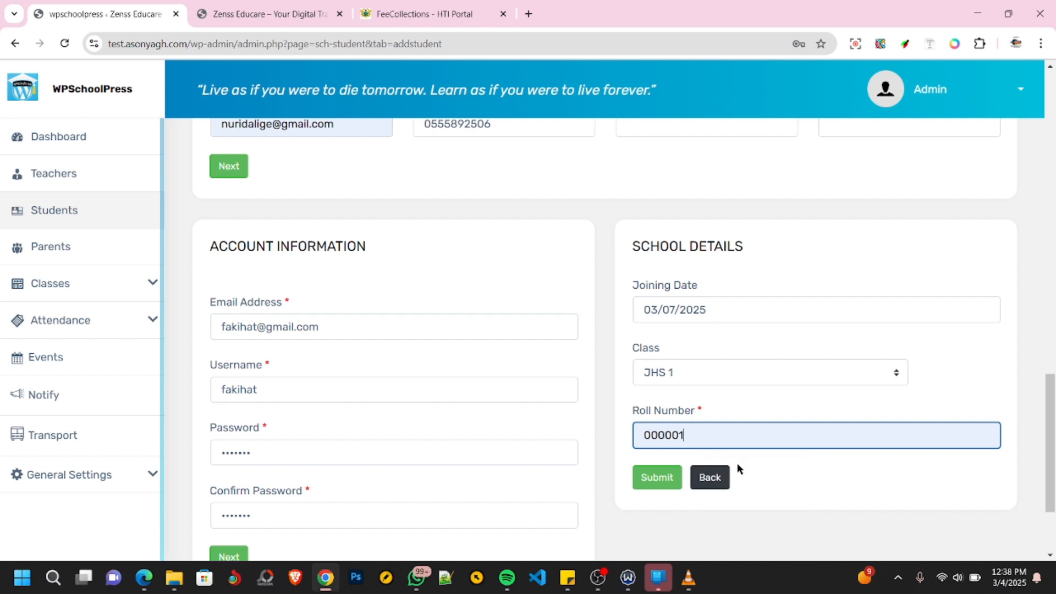
pyautogui.click(648, 481)
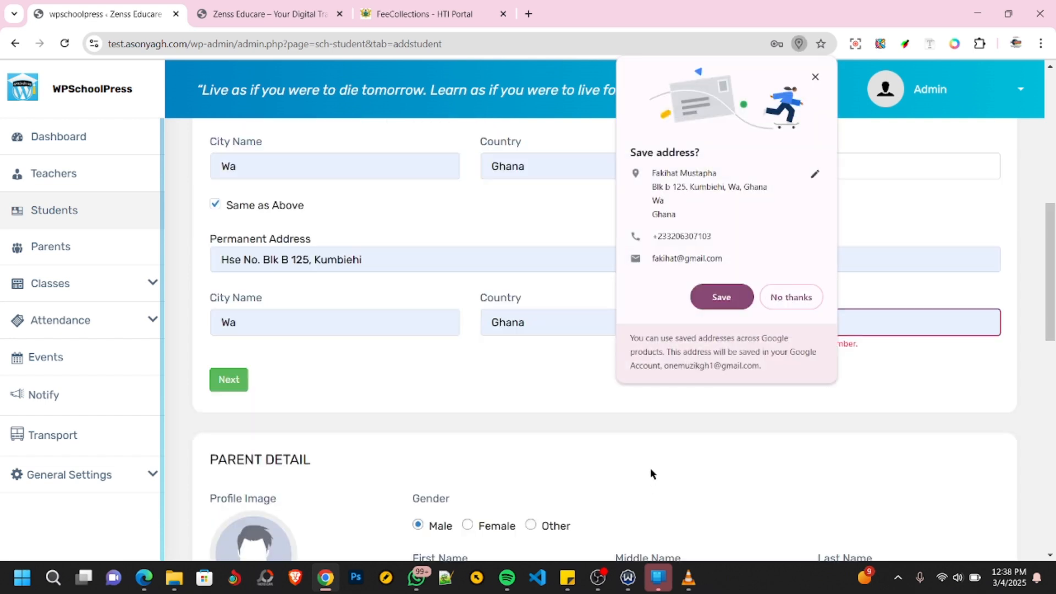
pyautogui.click(775, 296)
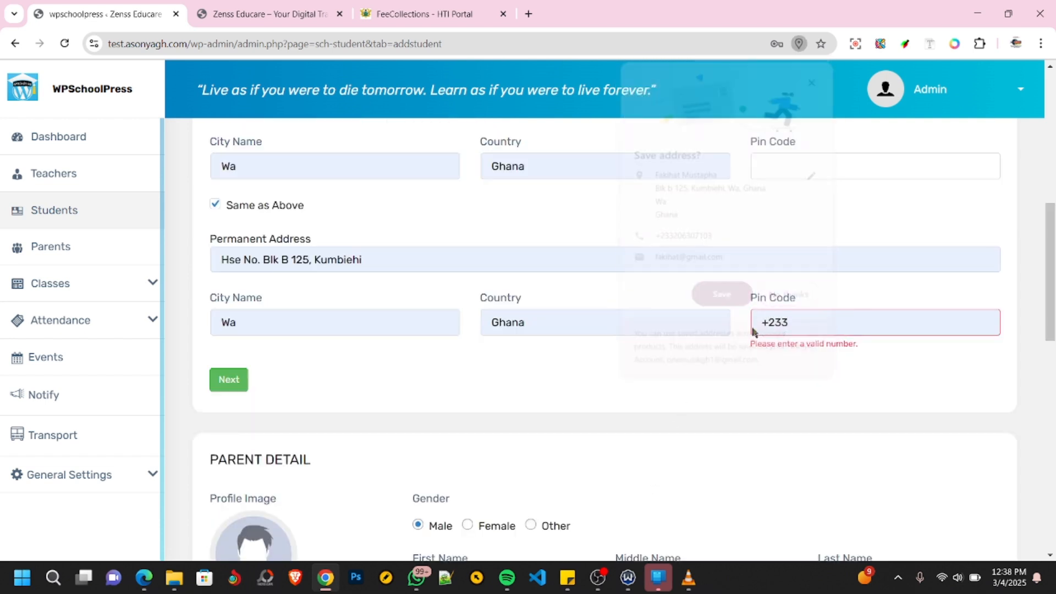
# - Replace the pin code of the student's permanent address with a purely numeric one
pyautogui.tripleClick(806, 323)
pyautogui.press('BackSpace')
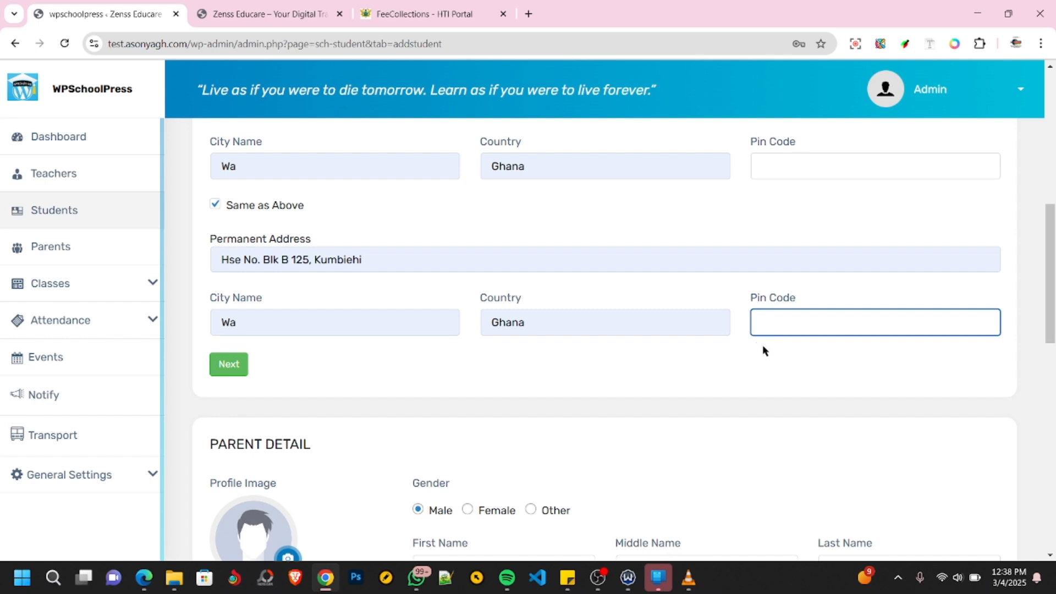
pyautogui.write('000')
pyautogui.click(845, 368)
# - Submit the student registration and dismiss the success message and the browser's password warning
pyautogui.scroll(-10, 846, 363)
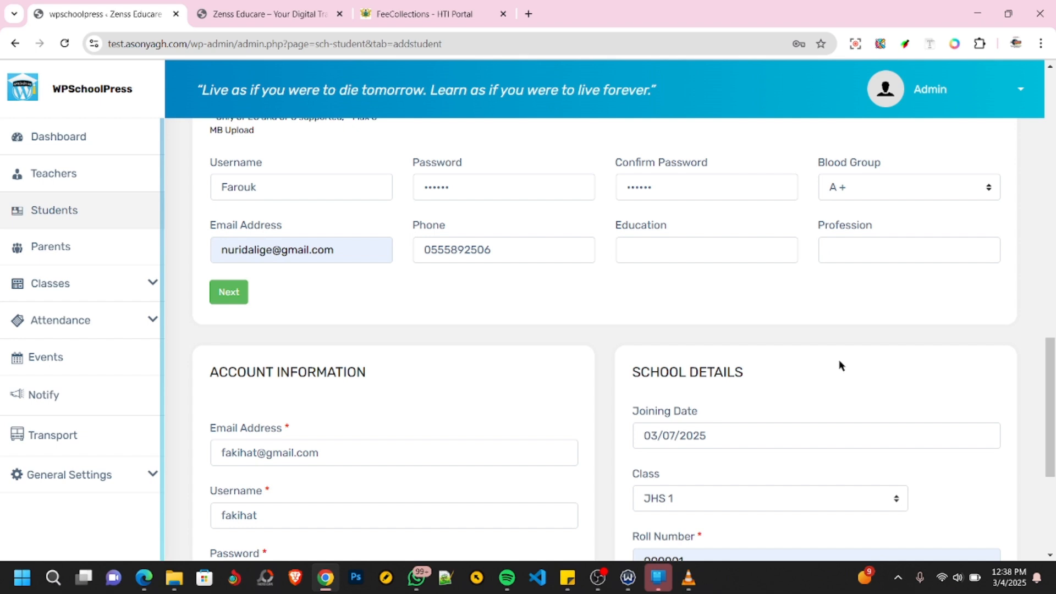
pyautogui.scroll(-5, 840, 365)
pyautogui.click(660, 349)
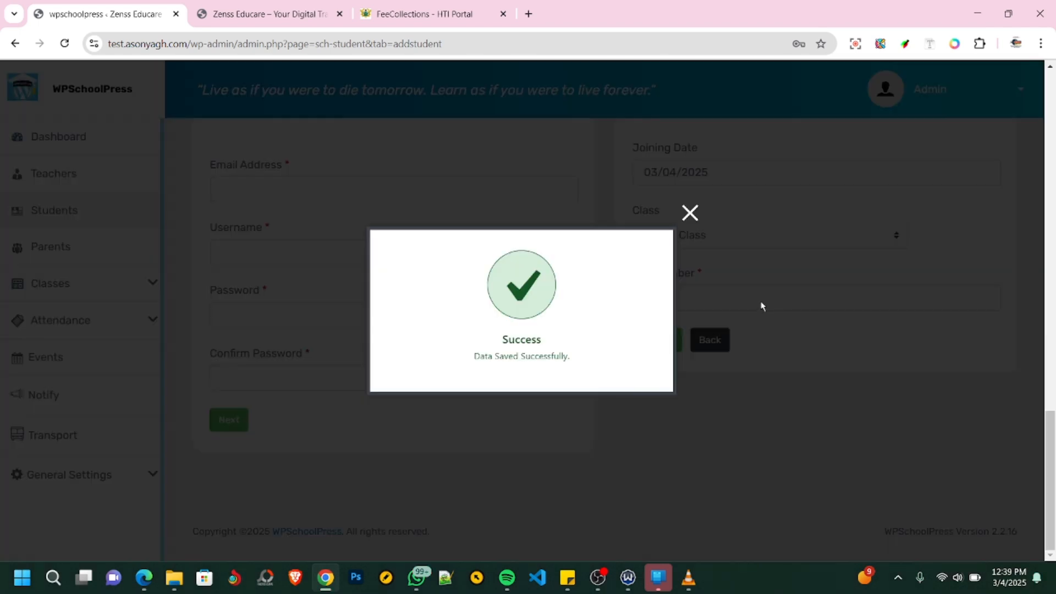
pyautogui.click(690, 214)
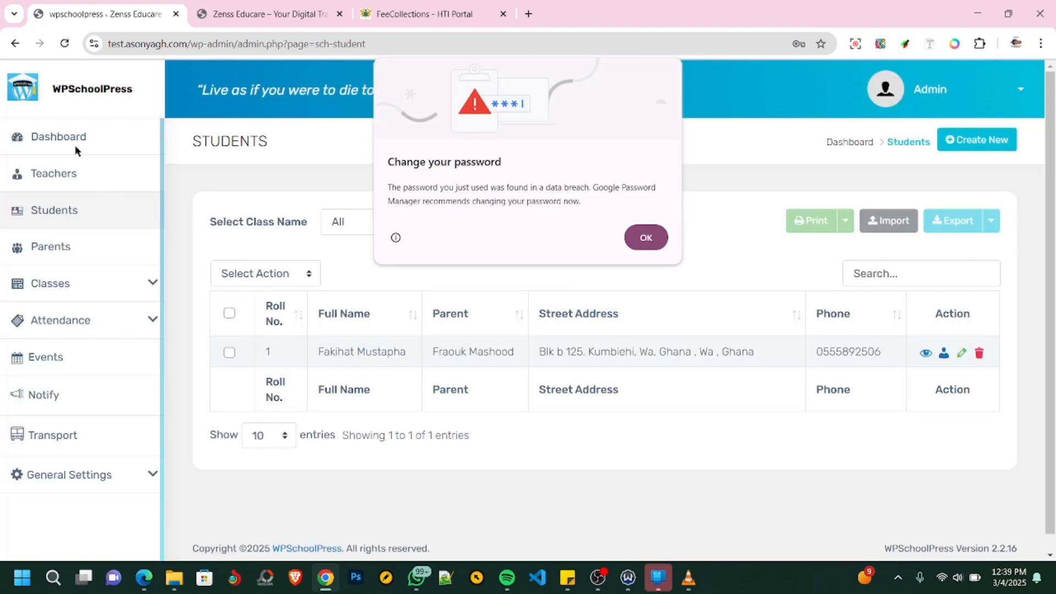
pyautogui.click(647, 236)
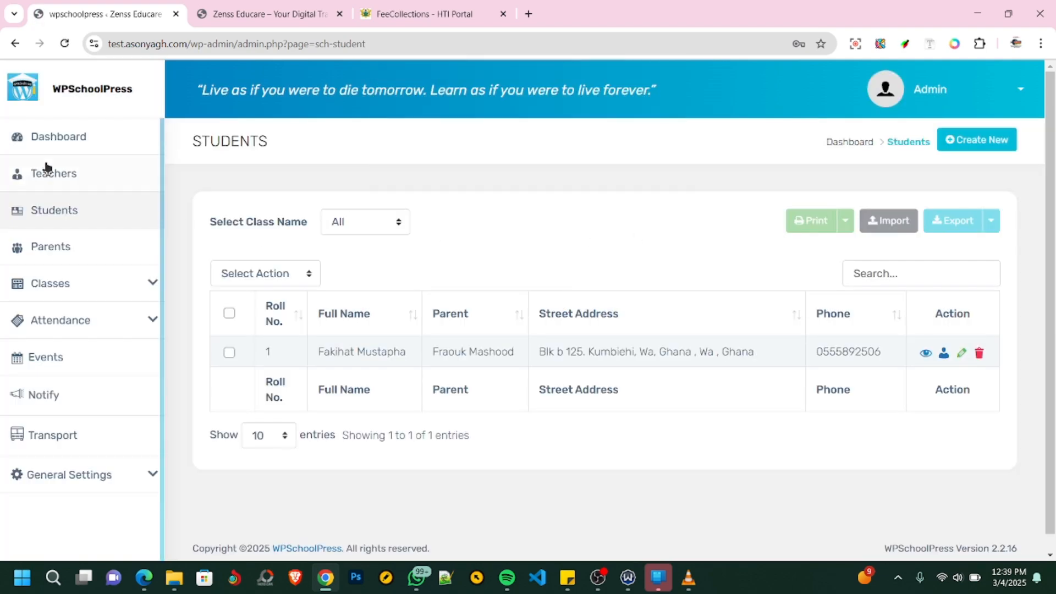
# - Open the dashboard and examine its summary cards, the activities calendar and the entries available for classes
pyautogui.click(57, 140)
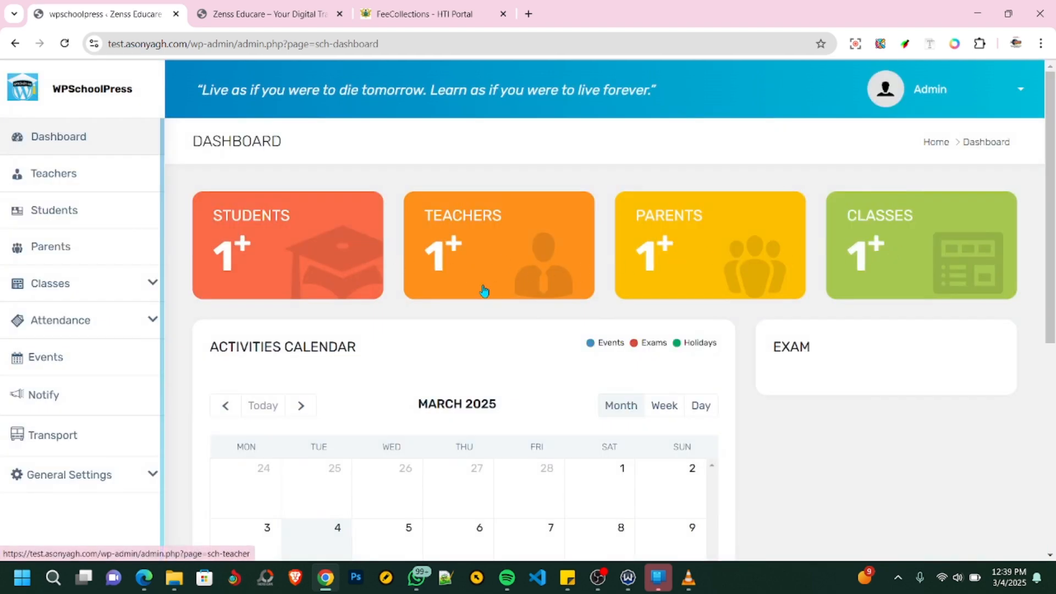
pyautogui.scroll(-6, 550, 290)
pyautogui.scroll(7, 565, 287)
pyautogui.scroll(-7, 570, 291)
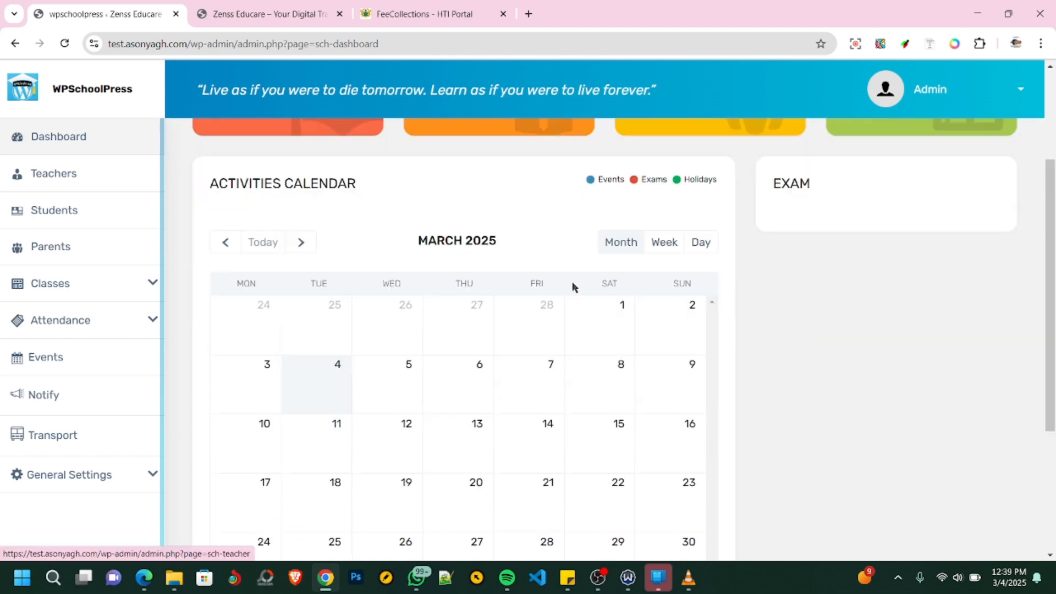
pyautogui.scroll(5, 573, 287)
pyautogui.scroll(-5, 576, 288)
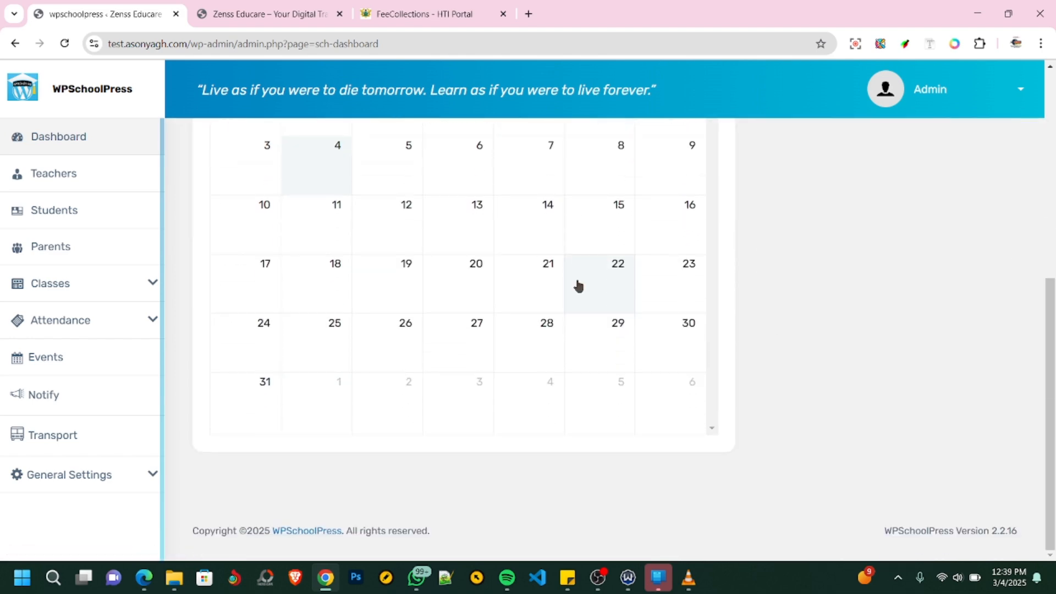
pyautogui.scroll(7, 577, 286)
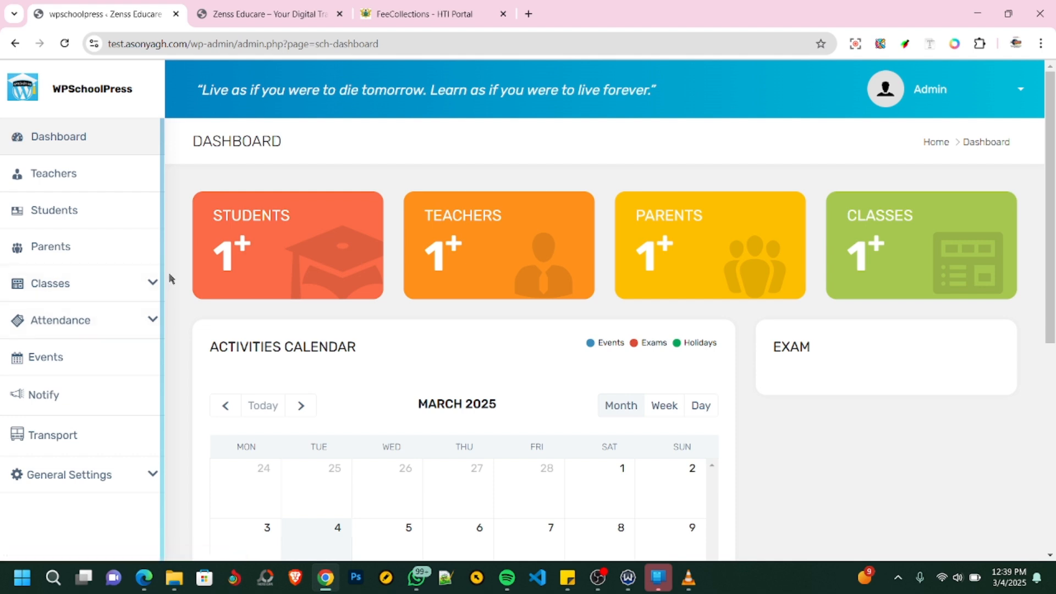
pyautogui.click(148, 286)
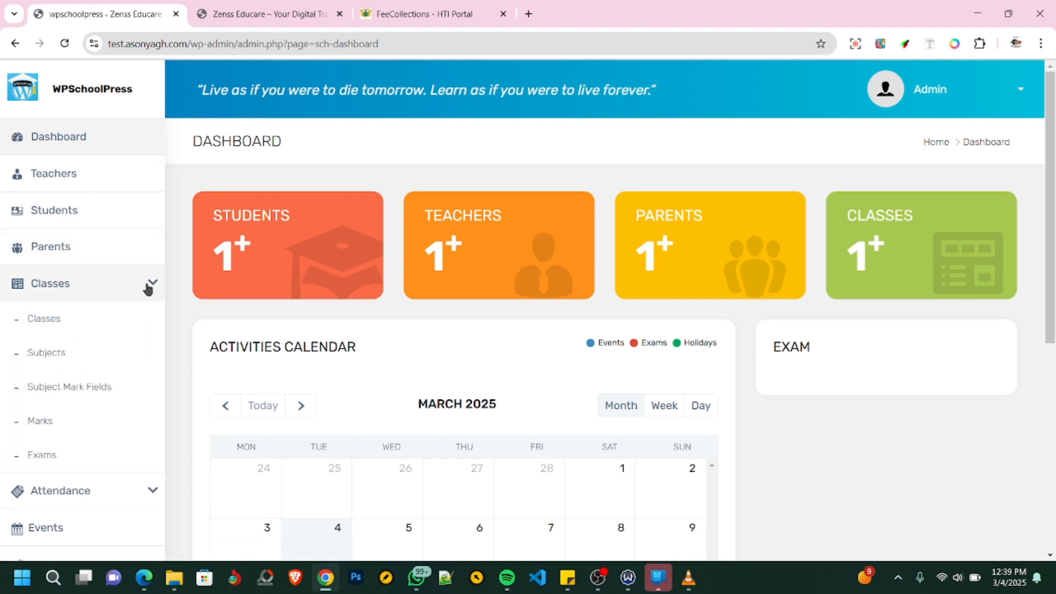
pyautogui.click(152, 285)
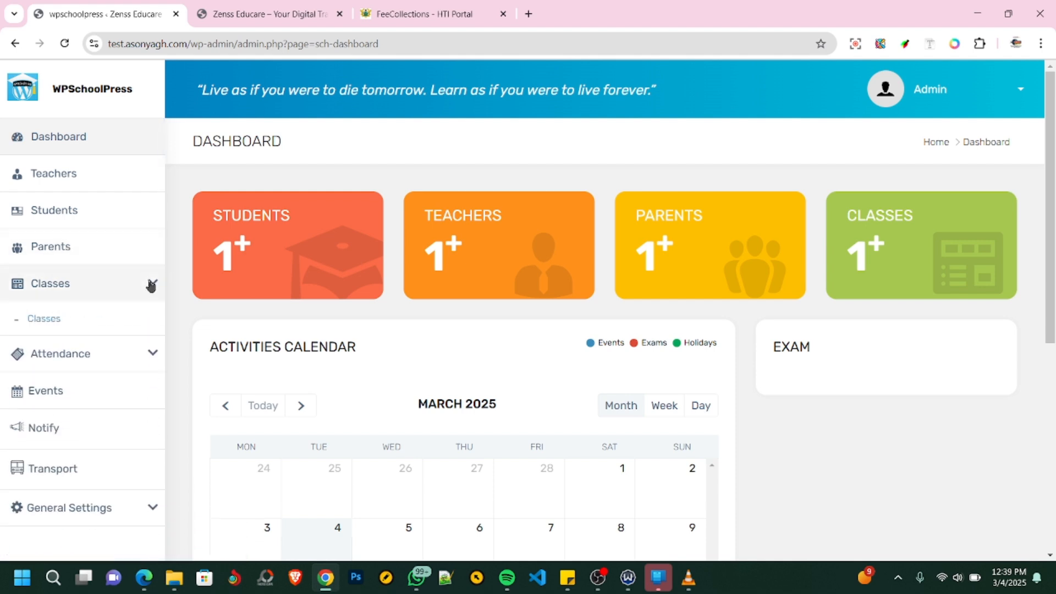
# - Open the students attendance page and select JHS 1 as the class for attendance
pyautogui.click(152, 322)
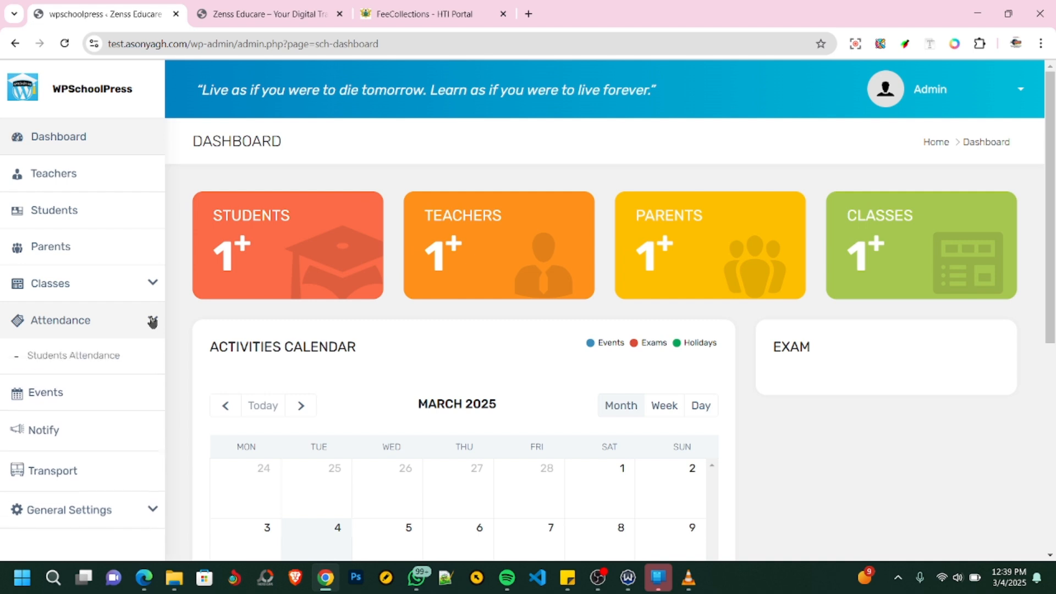
pyautogui.click(55, 355)
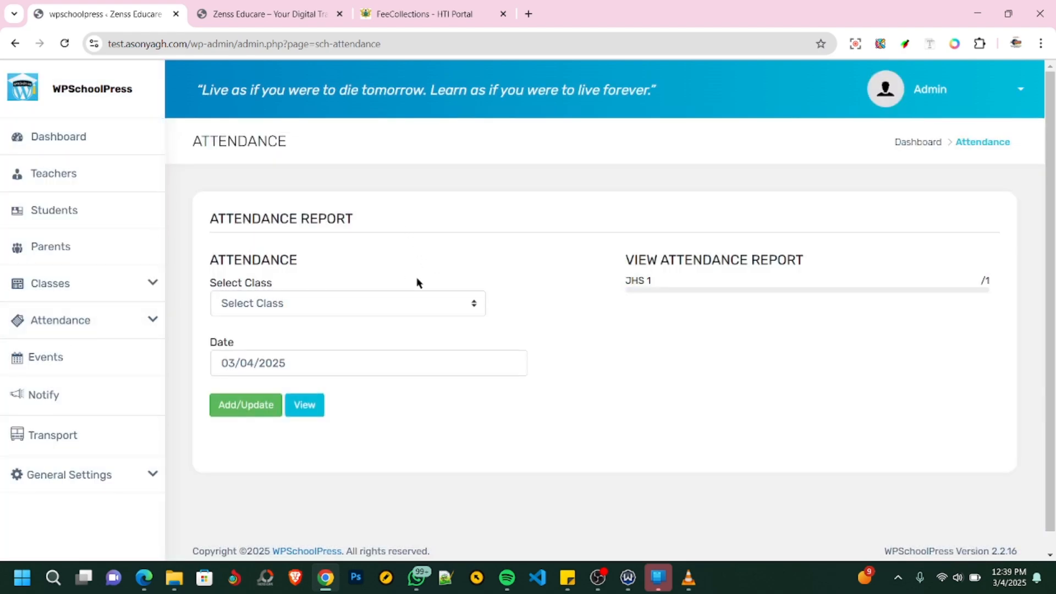
pyautogui.click(402, 309)
pyautogui.click(332, 347)
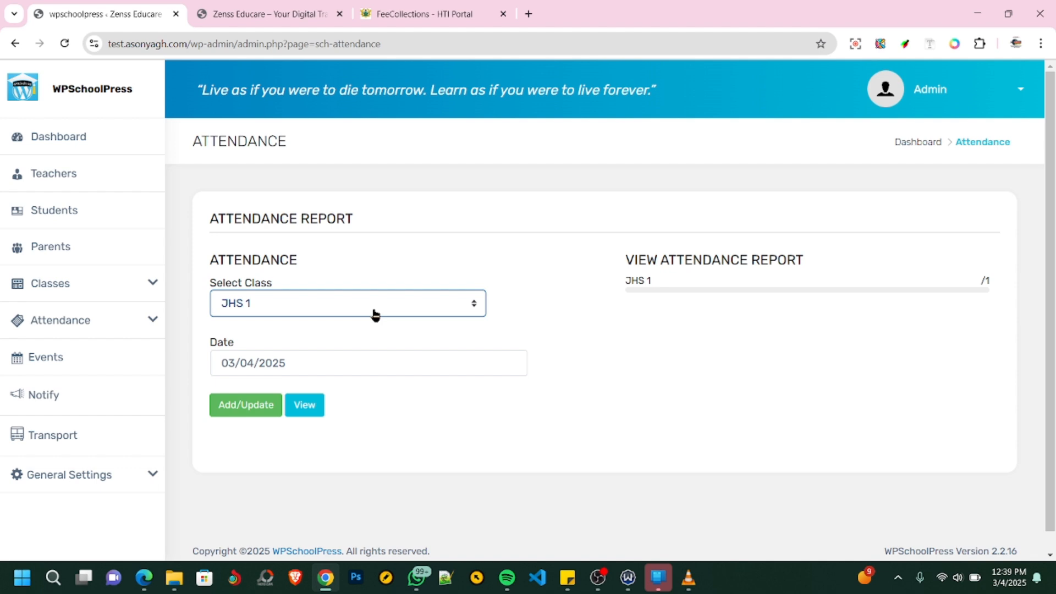
pyautogui.click(144, 321)
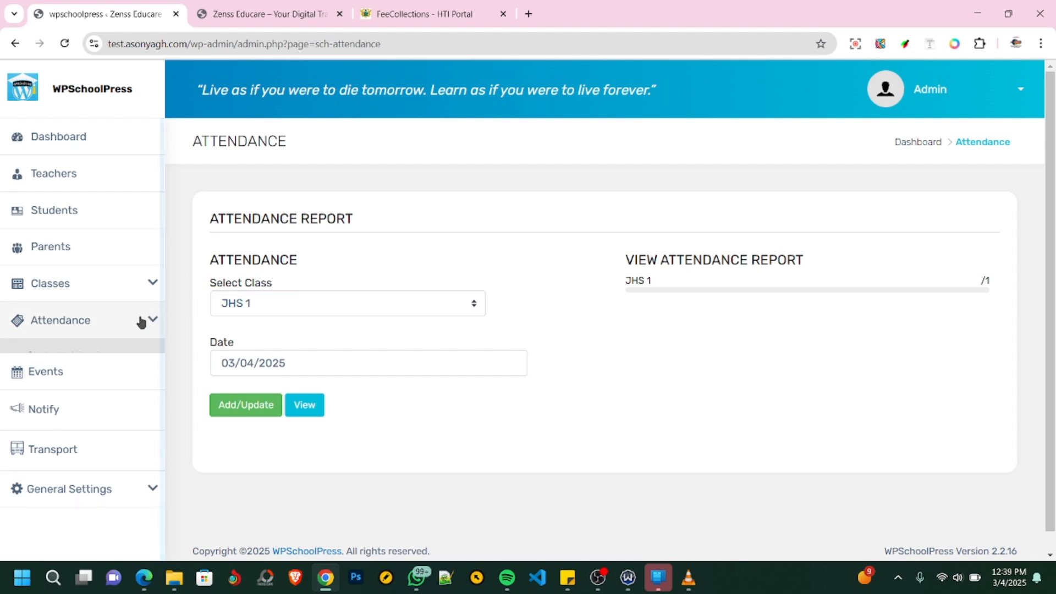
# - Go back to the dashboard and open the Subjects list for classes
pyautogui.click(52, 141)
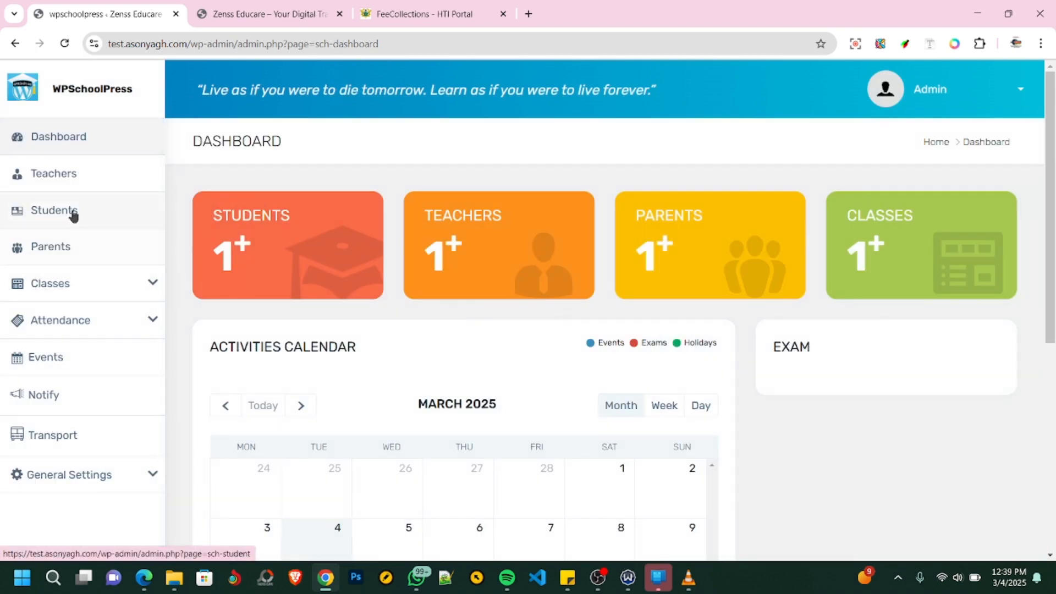
pyautogui.click(144, 283)
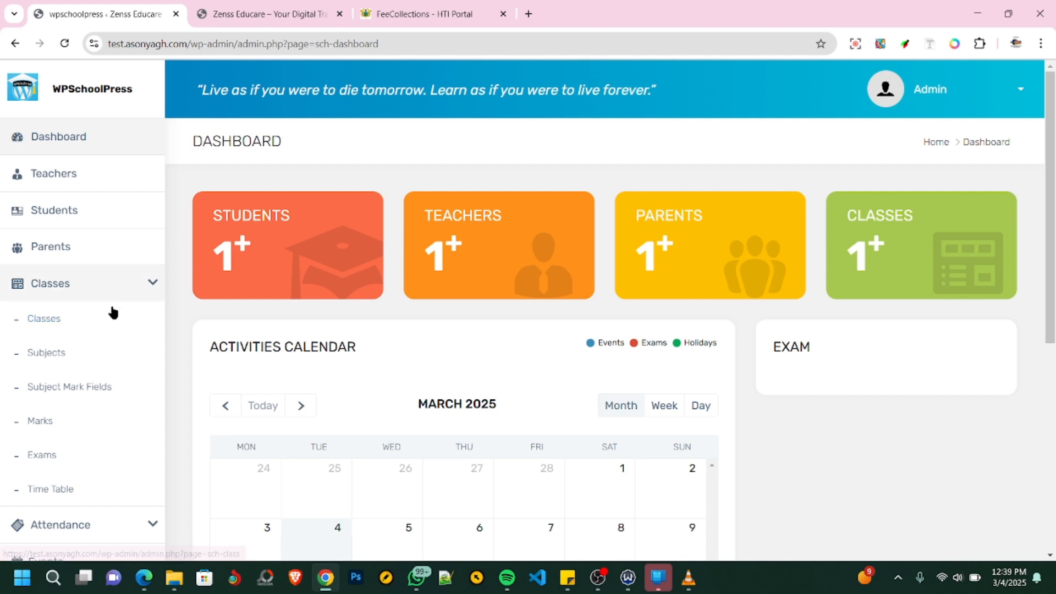
pyautogui.click(48, 354)
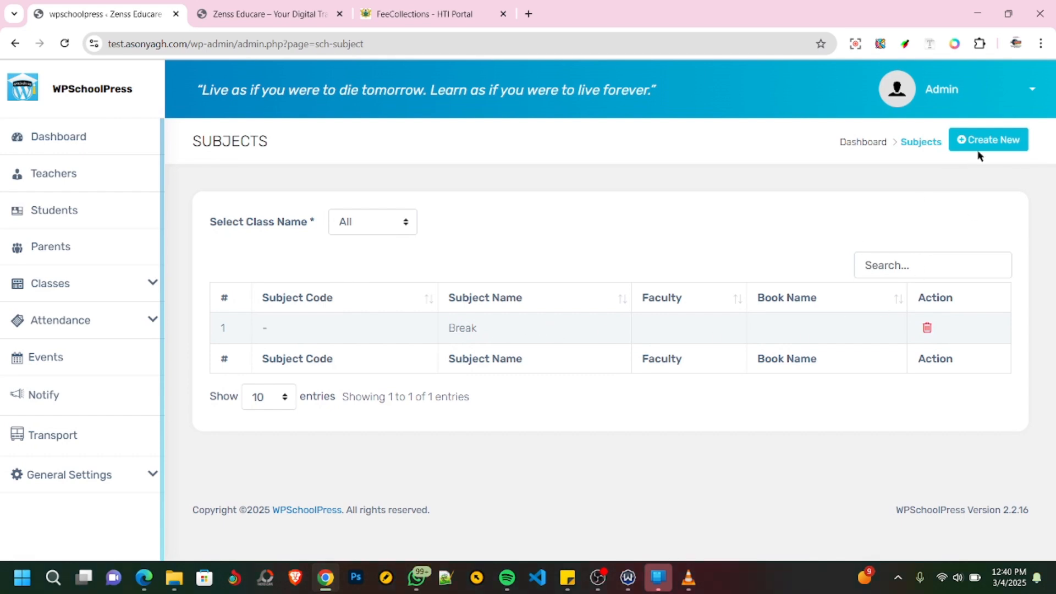
# - Start a new subject entry and choose JHS 1 as its class
pyautogui.click(991, 144)
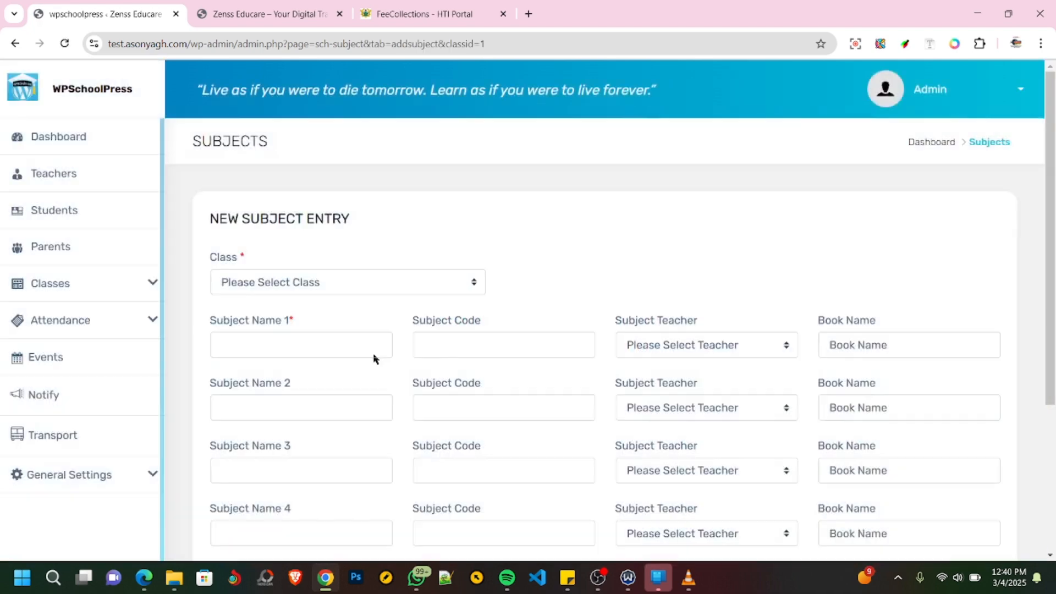
pyautogui.click(322, 282)
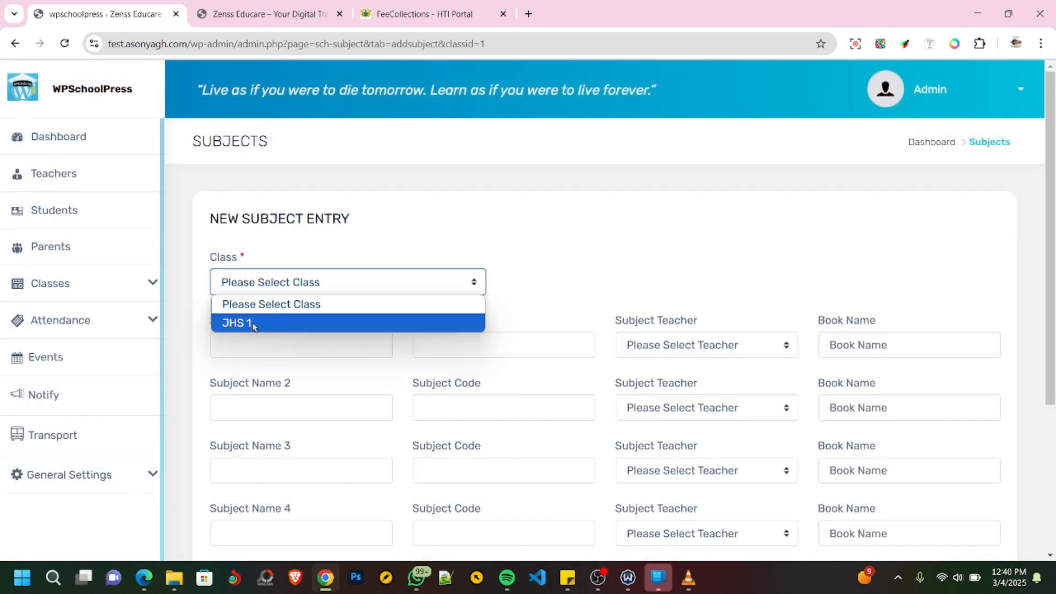
pyautogui.click(239, 323)
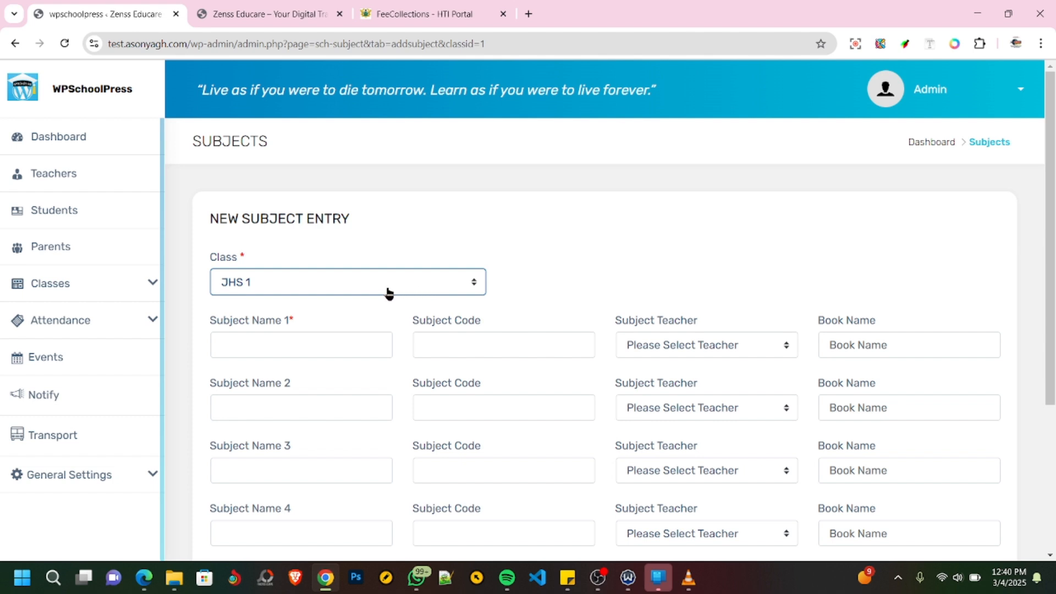
# - Fill in the first subject as Maths with code MAS101 and assign the available teacher, leaving the book name empty
pyautogui.click(242, 342)
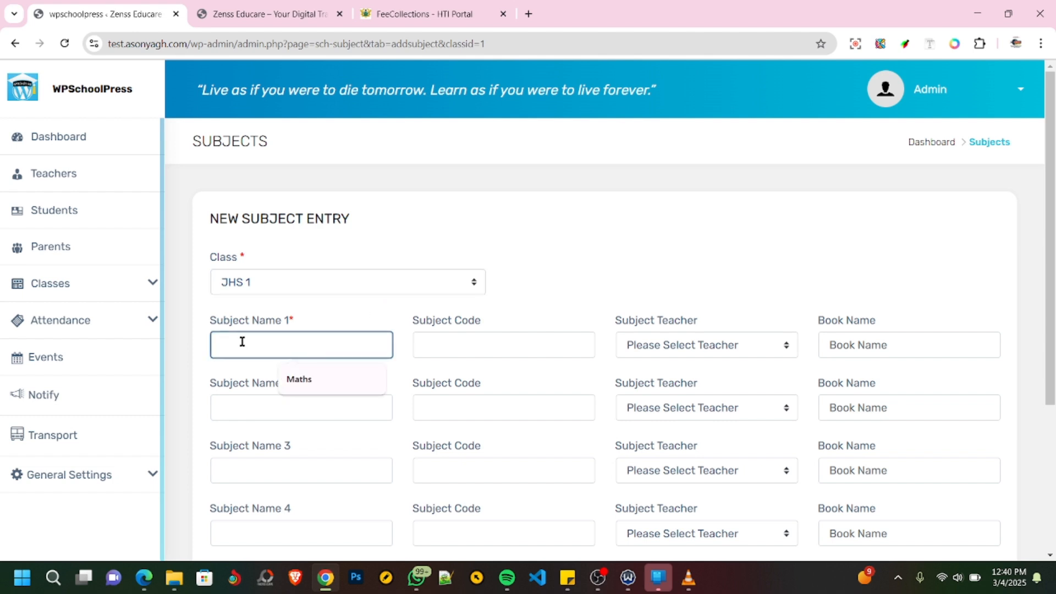
pyautogui.click(296, 379)
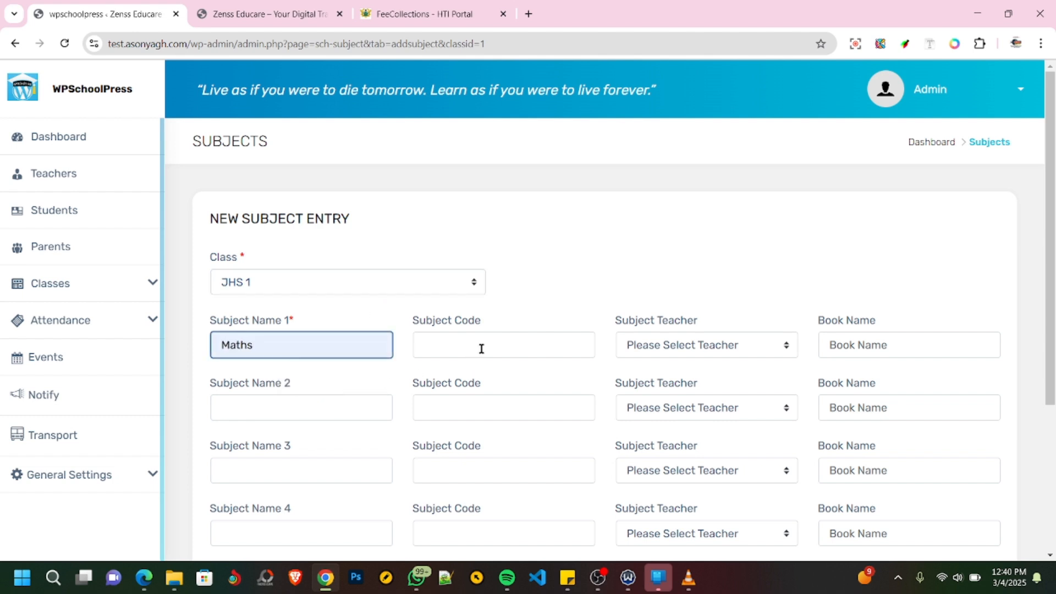
pyautogui.click(481, 348)
pyautogui.click(512, 380)
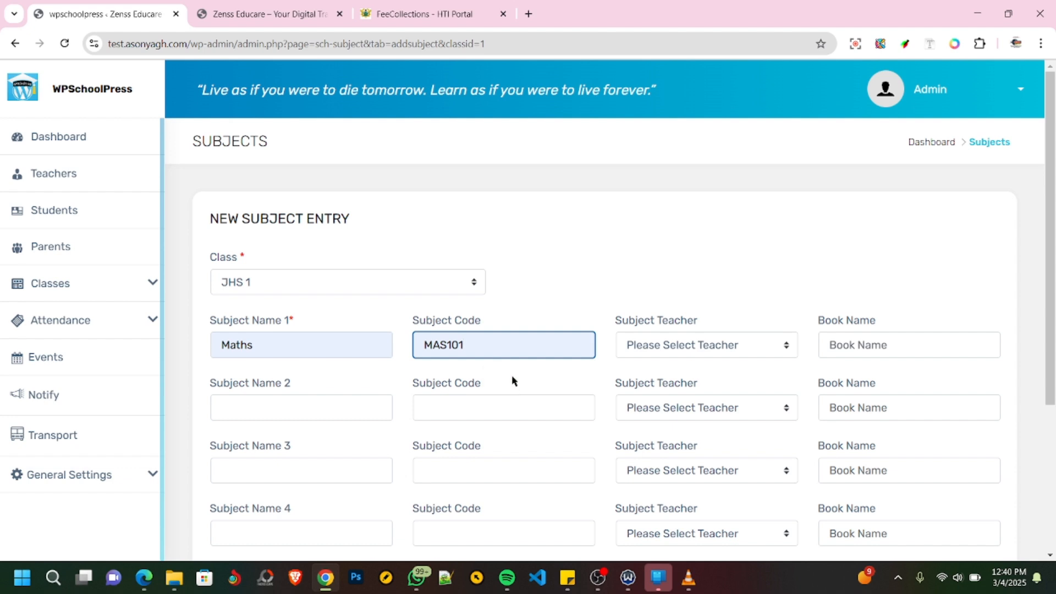
pyautogui.click(661, 346)
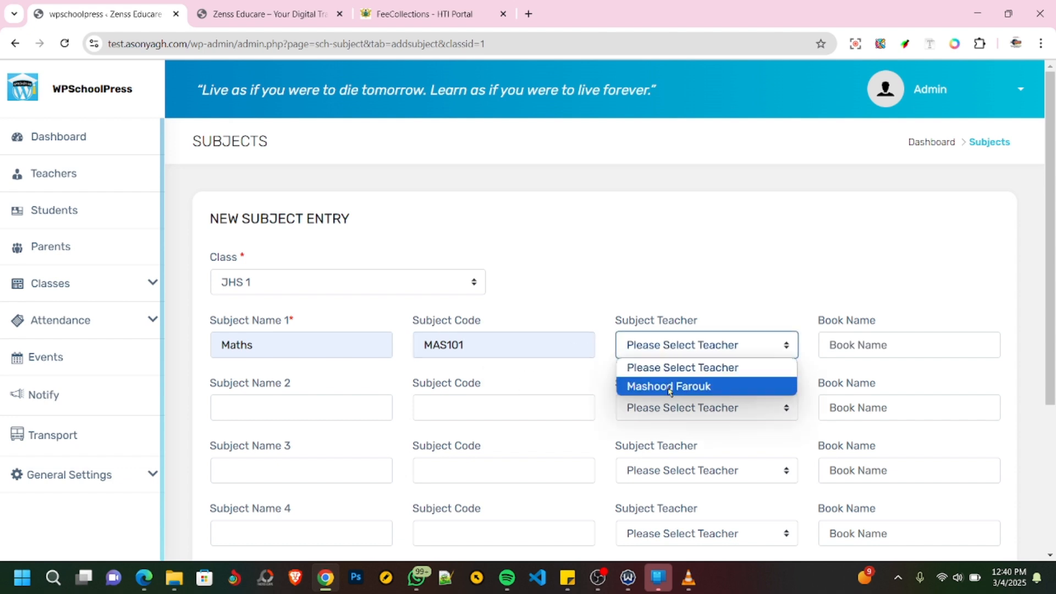
pyautogui.click(669, 385)
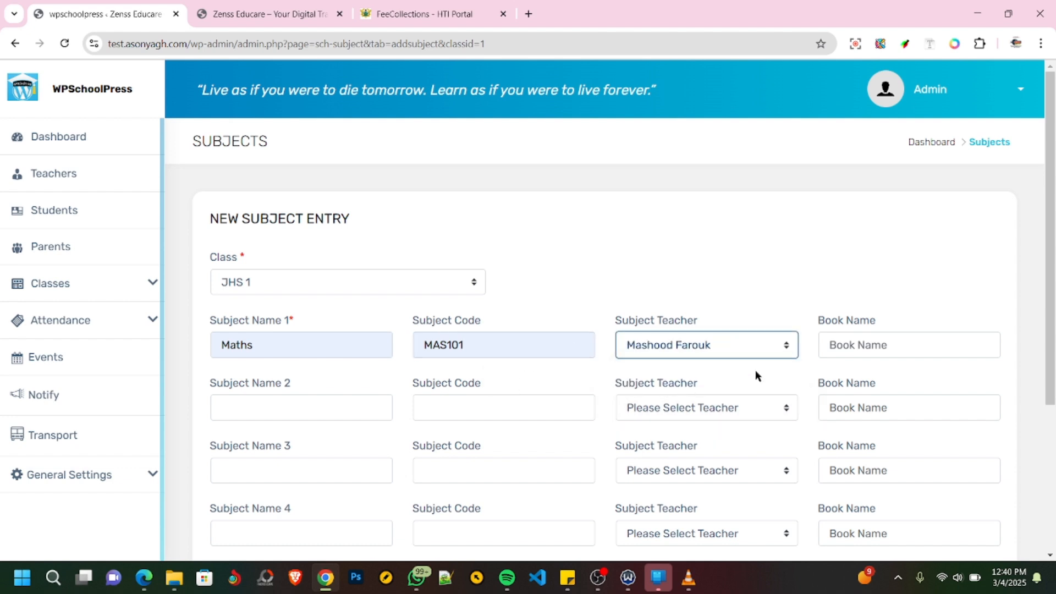
pyautogui.click(900, 338)
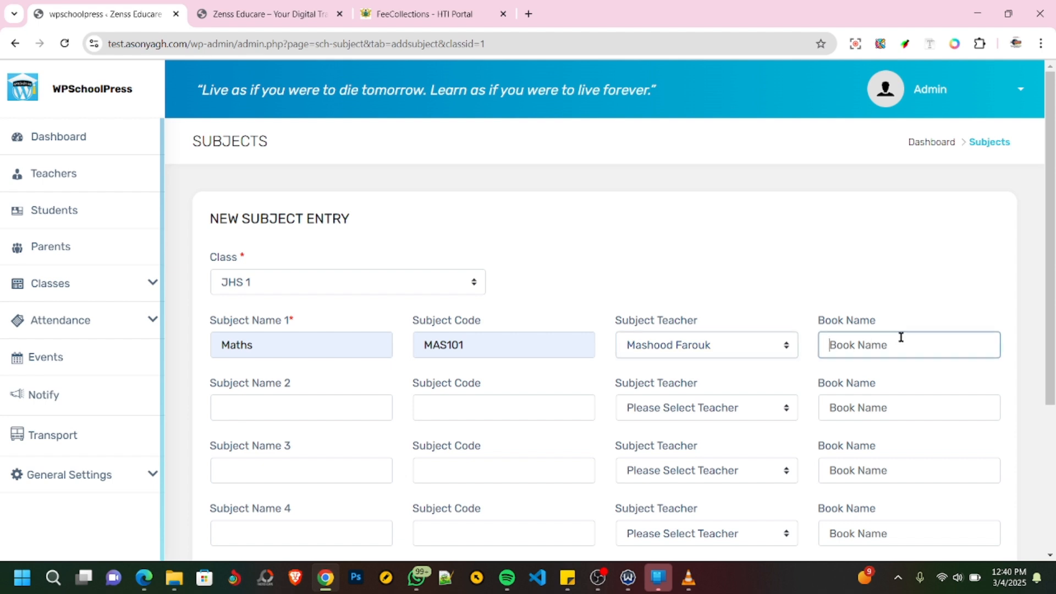
# - Fill in the second subject as English with code ENG101 and assign the same teacher
pyautogui.click(254, 410)
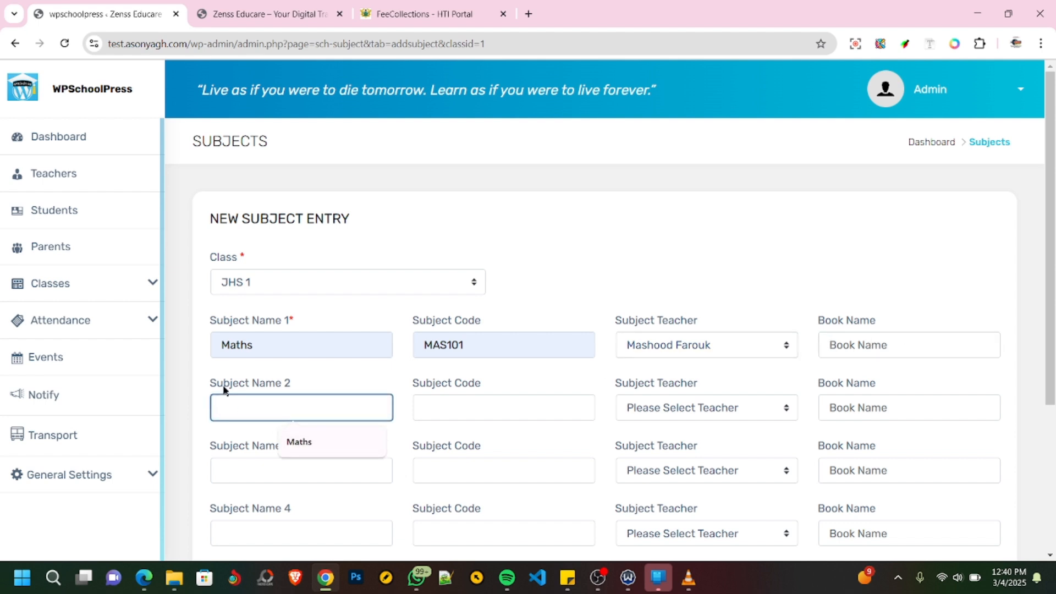
pyautogui.write('English')
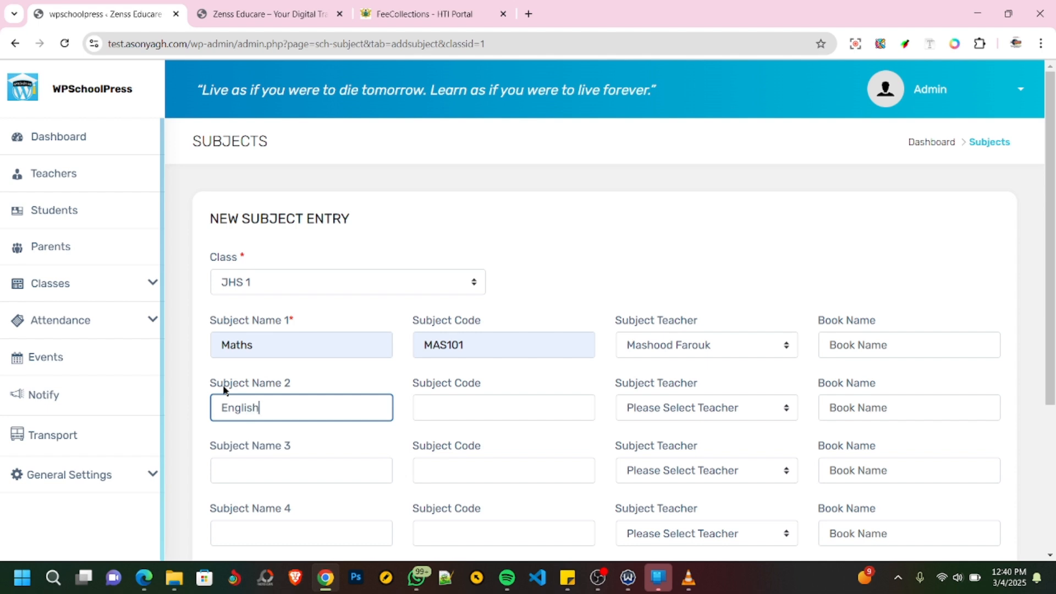
pyautogui.press('Tab')
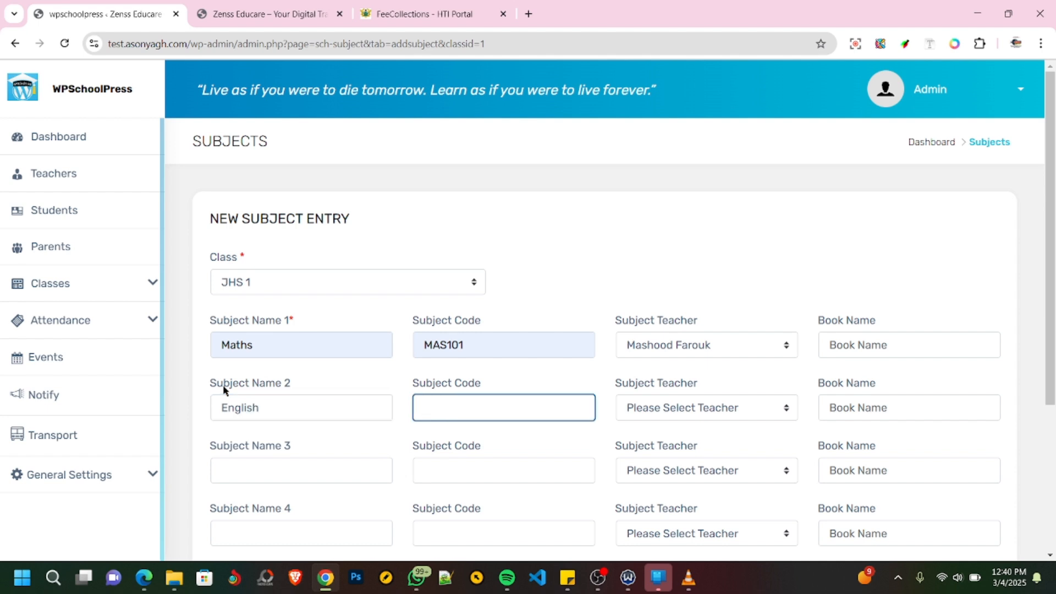
pyautogui.write('ENG101')
pyautogui.press('Tab')
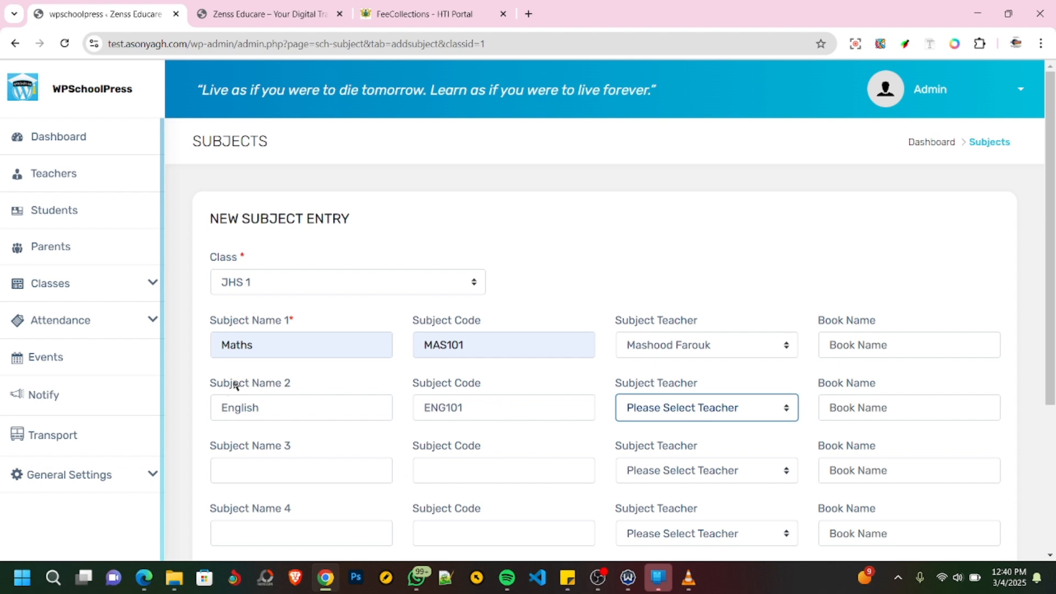
pyautogui.press('Down')
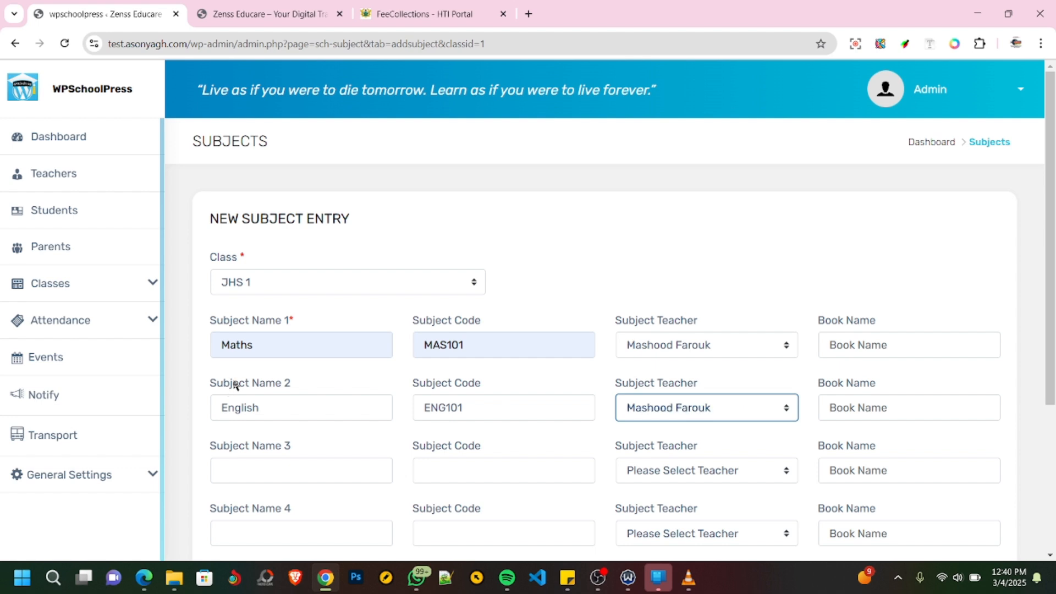
# - Fill in the third subject as Science with code SC101 and assign the same teacher
pyautogui.click(244, 464)
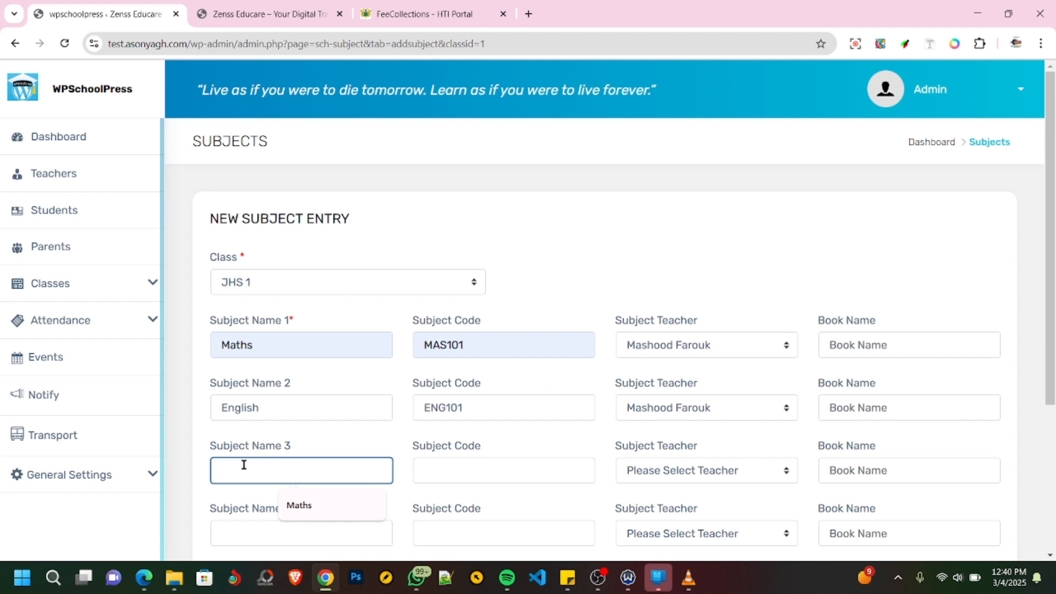
pyautogui.write('Int')
pyautogui.press('BackSpace')
pyautogui.press('BackSpace')
pyautogui.write('Scie')
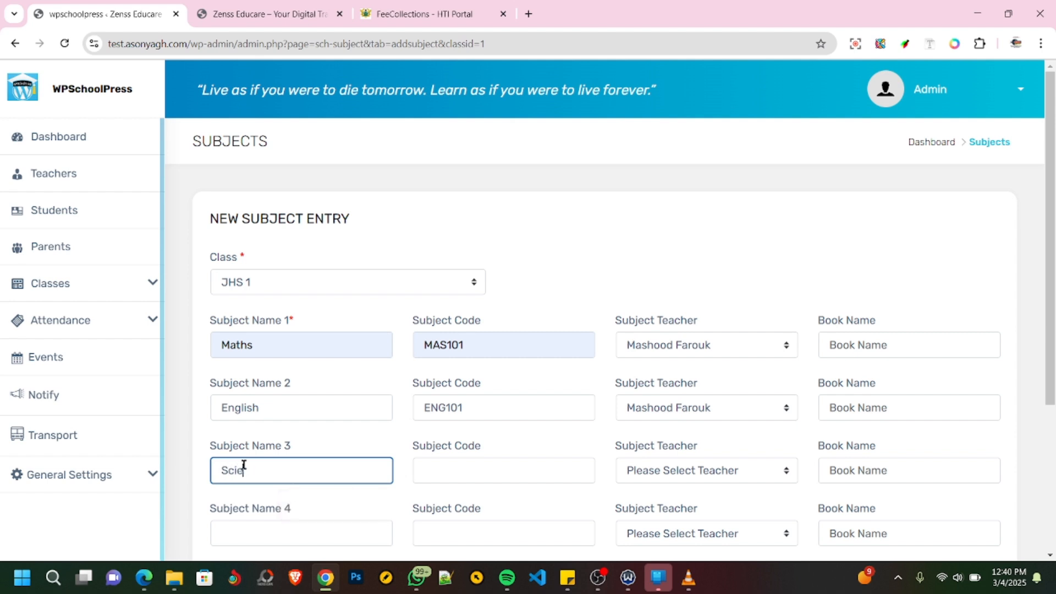
pyautogui.write('nce')
pyautogui.press('Tab')
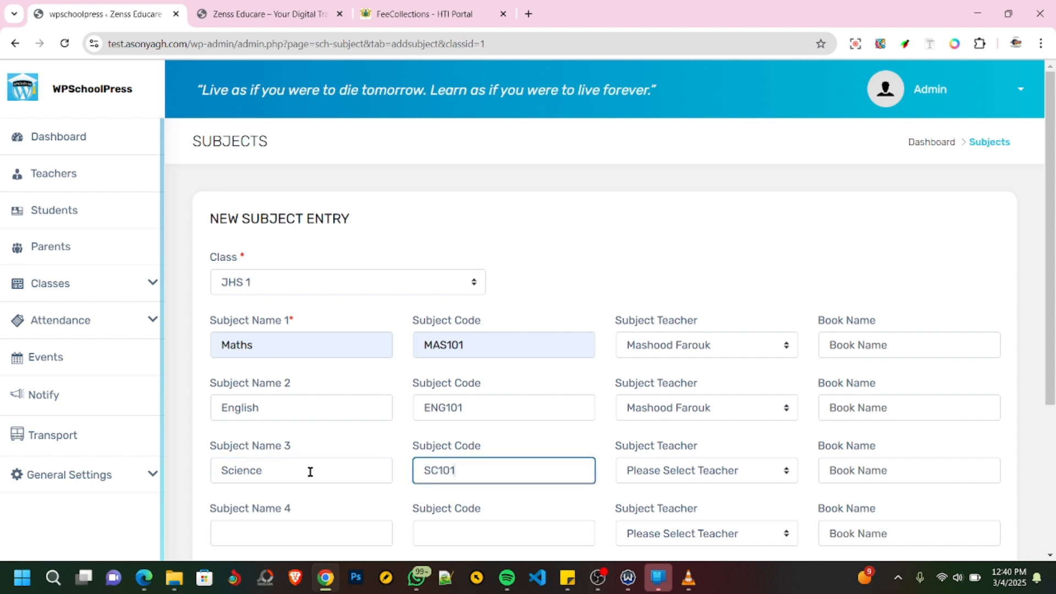
pyautogui.click(704, 472)
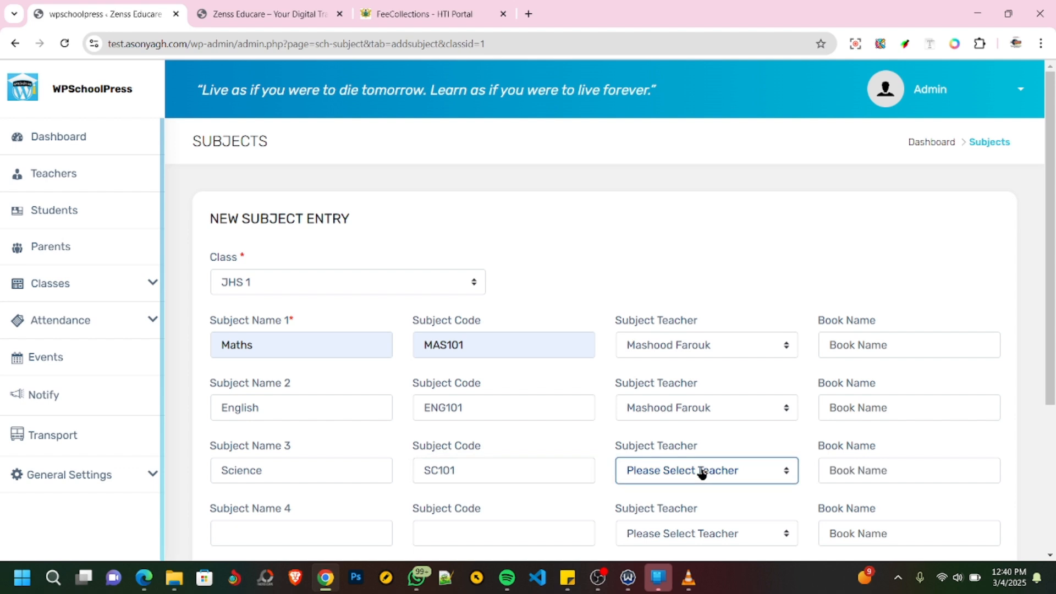
pyautogui.press('Down')
# - Fill in the fourth subject as Social Studies with code SS101 and assign the same teacher
pyautogui.scroll(-2, 503, 418)
pyautogui.click(273, 397)
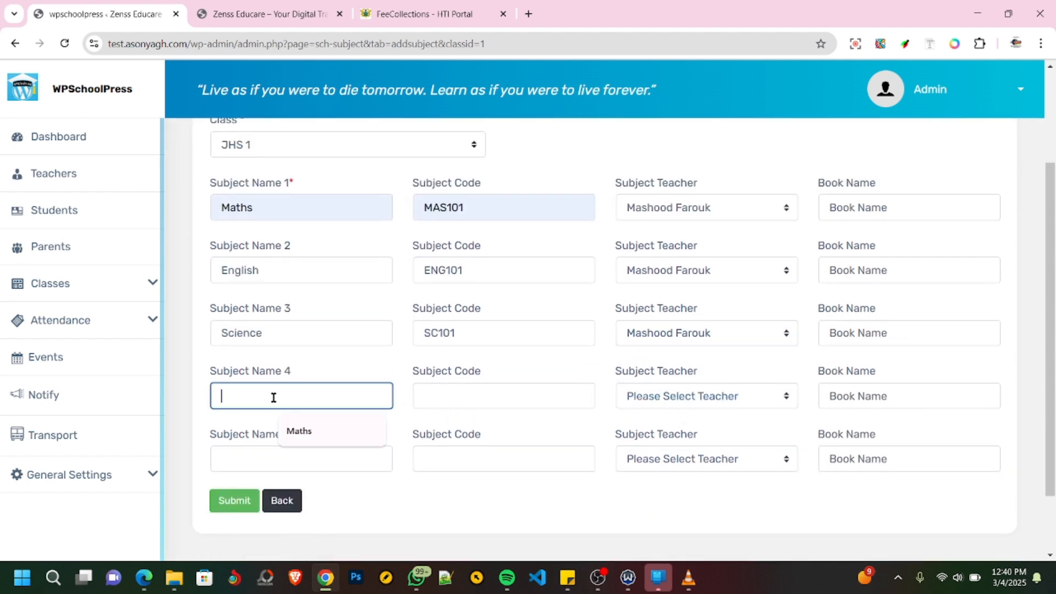
pyautogui.write('Social Studies')
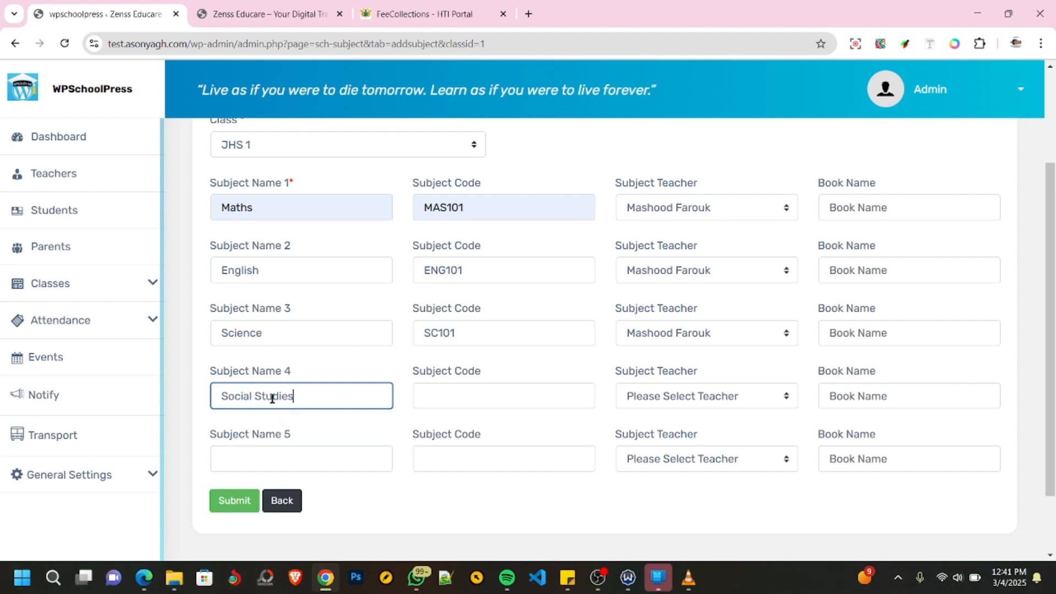
pyautogui.press('Tab')
pyautogui.write('S')
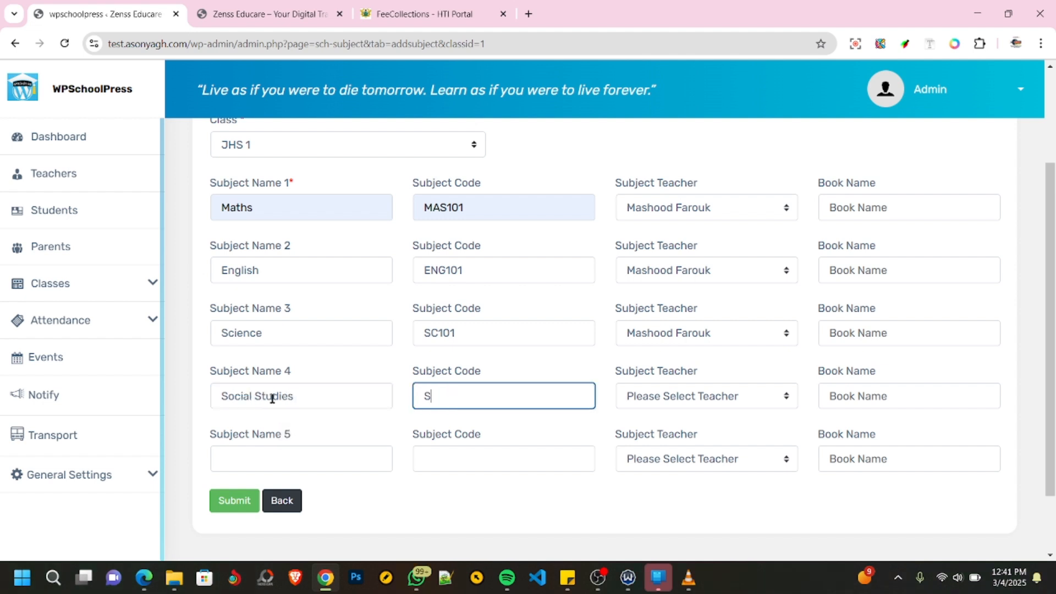
pyautogui.write('S101')
pyautogui.press('Tab')
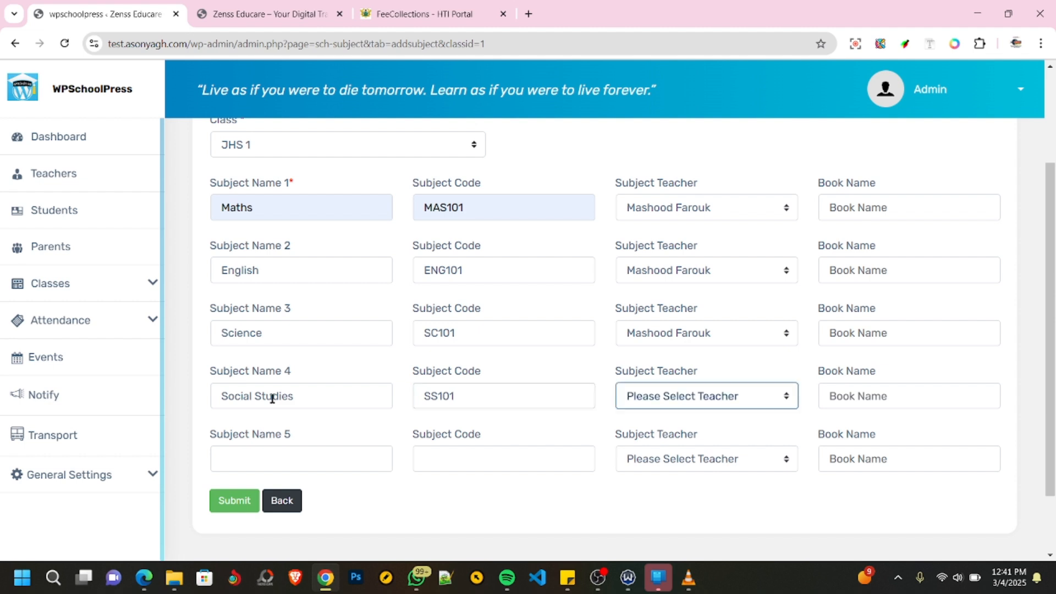
pyautogui.press('Down')
pyautogui.press('Tab')
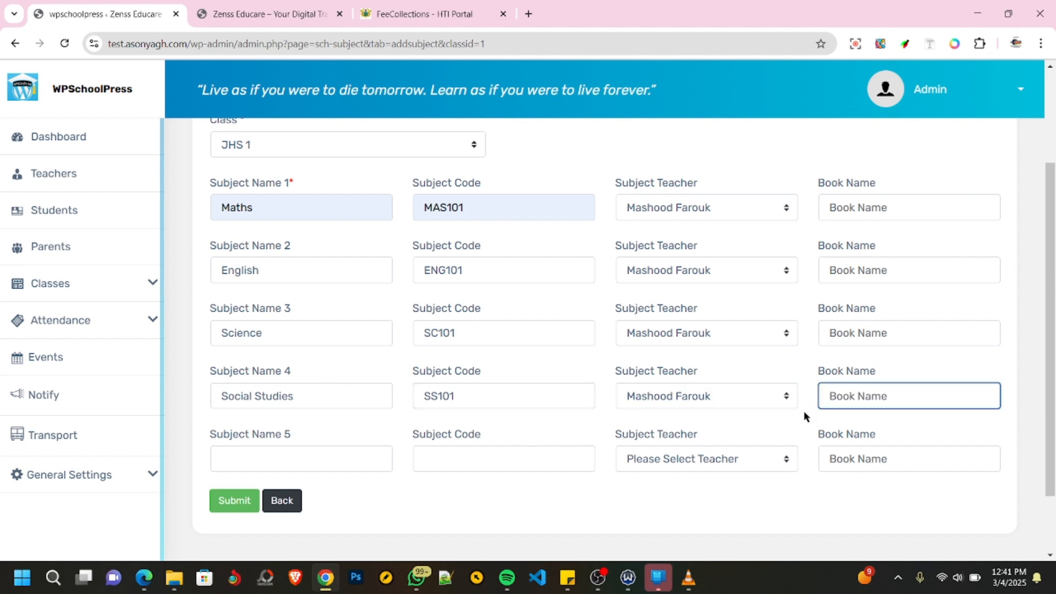
# - Fill in the fifth subject as Chemistry with code CHE101 and assign the same teacher
pyautogui.click(237, 456)
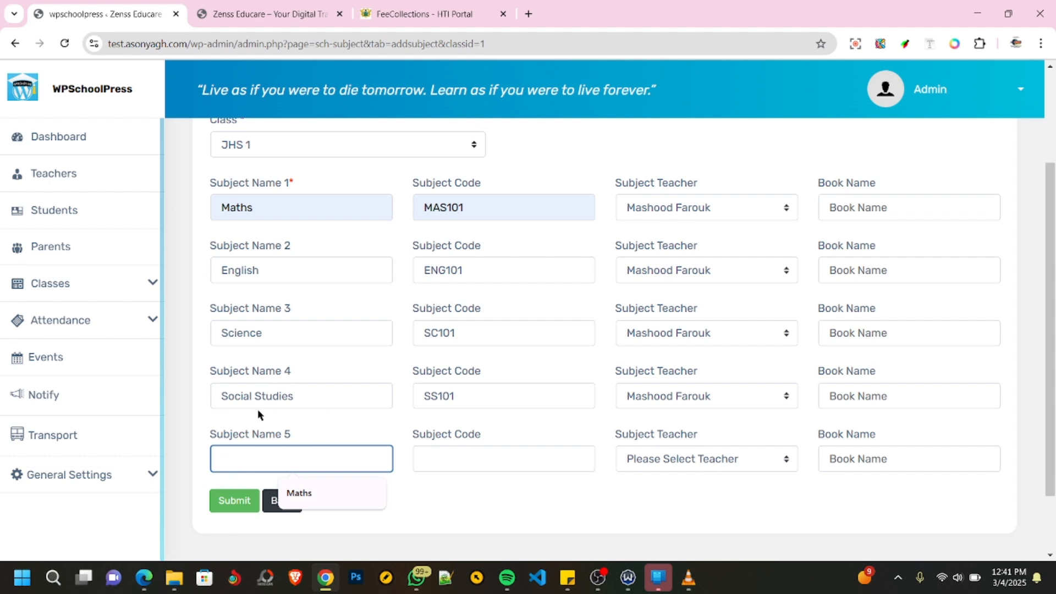
pyautogui.write('Chemistry')
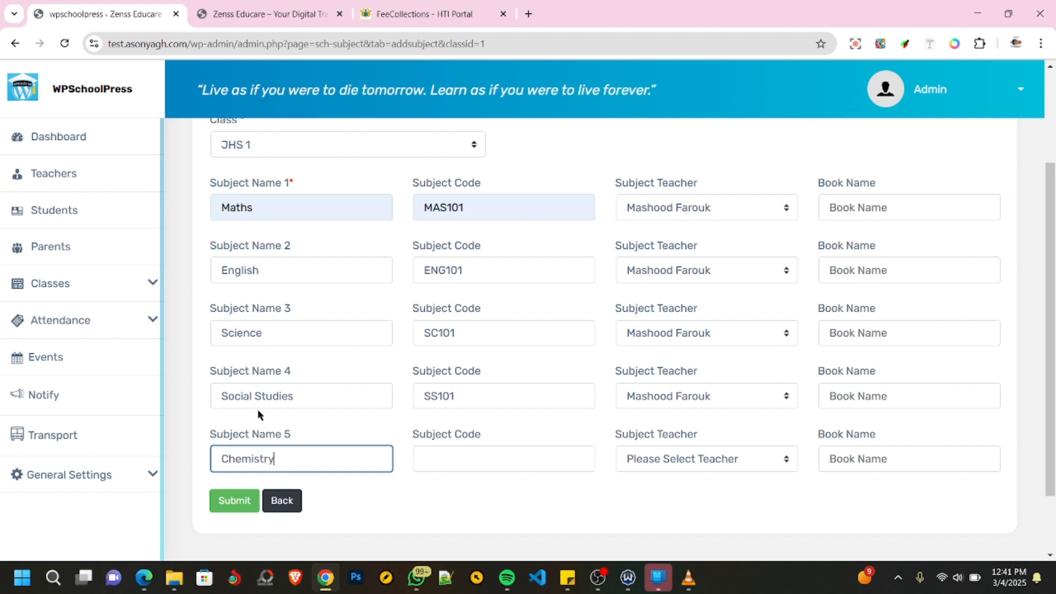
pyautogui.press('Tab')
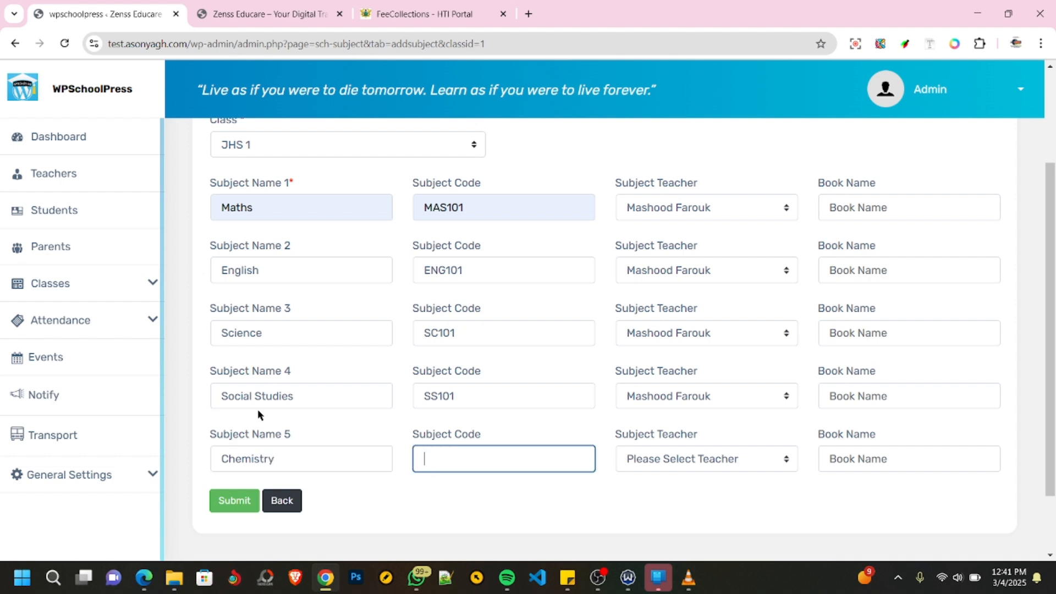
pyautogui.write('CHE101')
pyautogui.press('Tab')
pyautogui.press('Down')
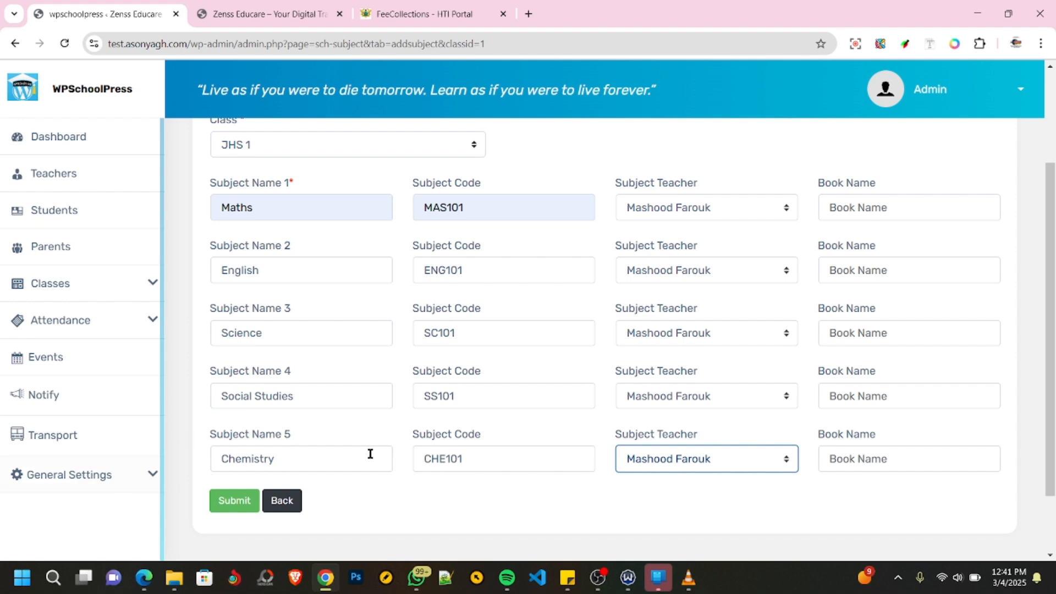
# - Review the five subject rows for JHS 1 and submit the new subject entry
pyautogui.scroll(3, 369, 452)
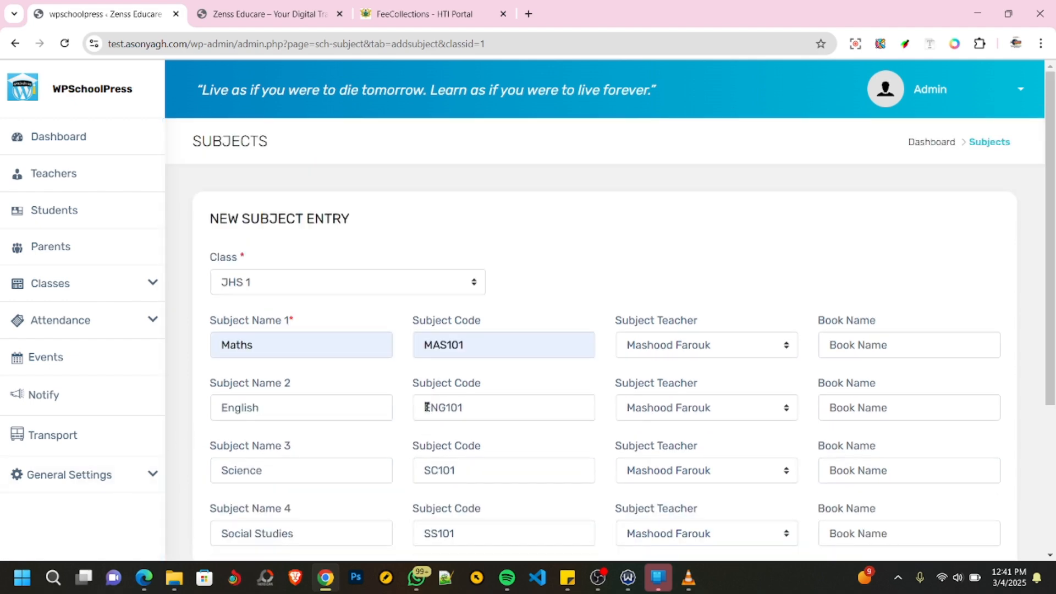
pyautogui.scroll(-3, 415, 406)
pyautogui.click(228, 425)
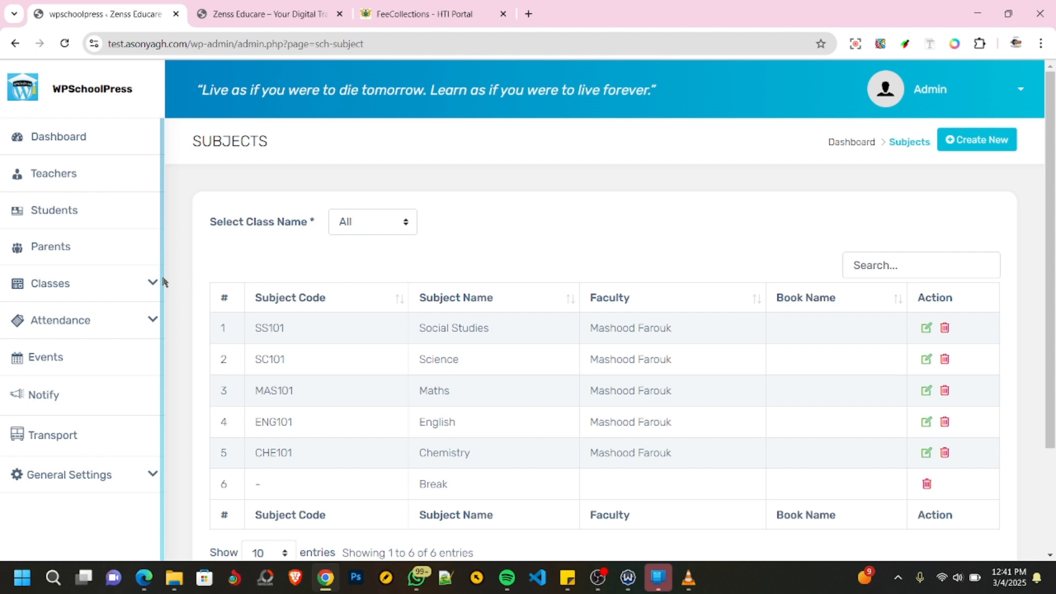
# - Start a new class timetable for JHS 1 with New Template as the session template
pyautogui.click(149, 286)
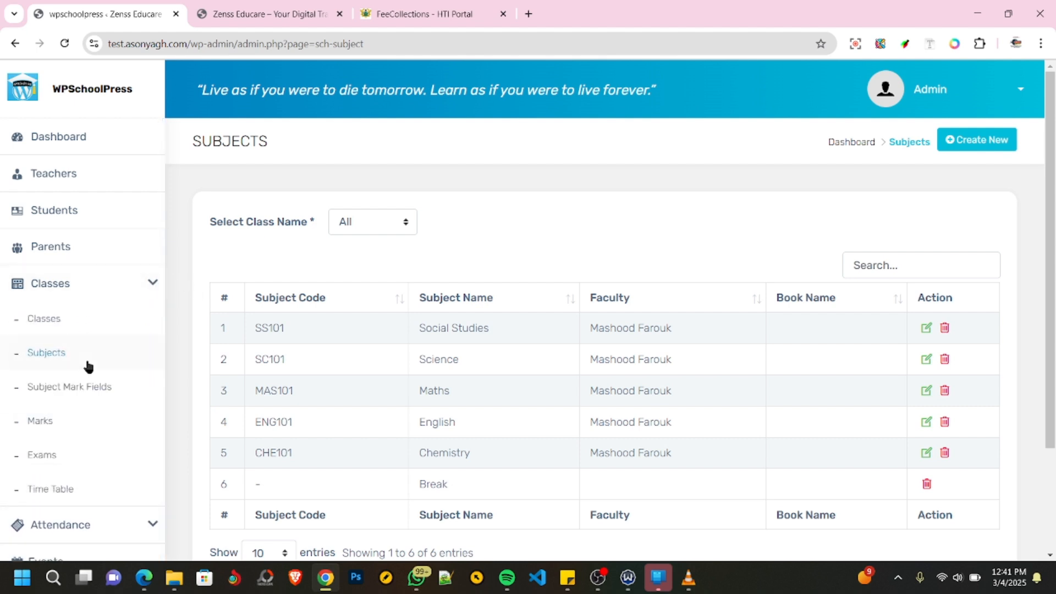
pyautogui.click(54, 492)
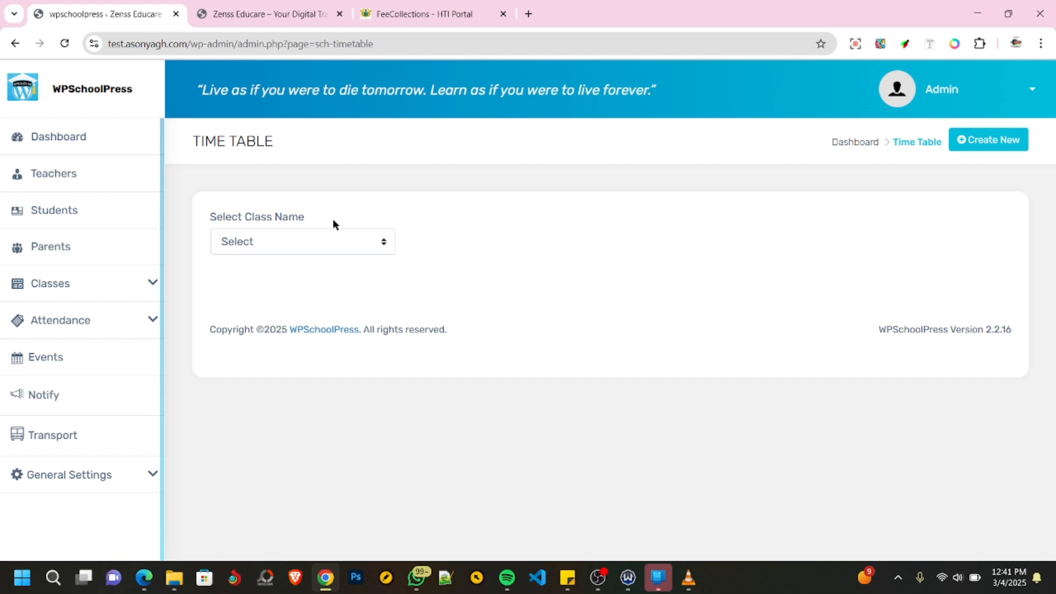
pyautogui.click(1002, 146)
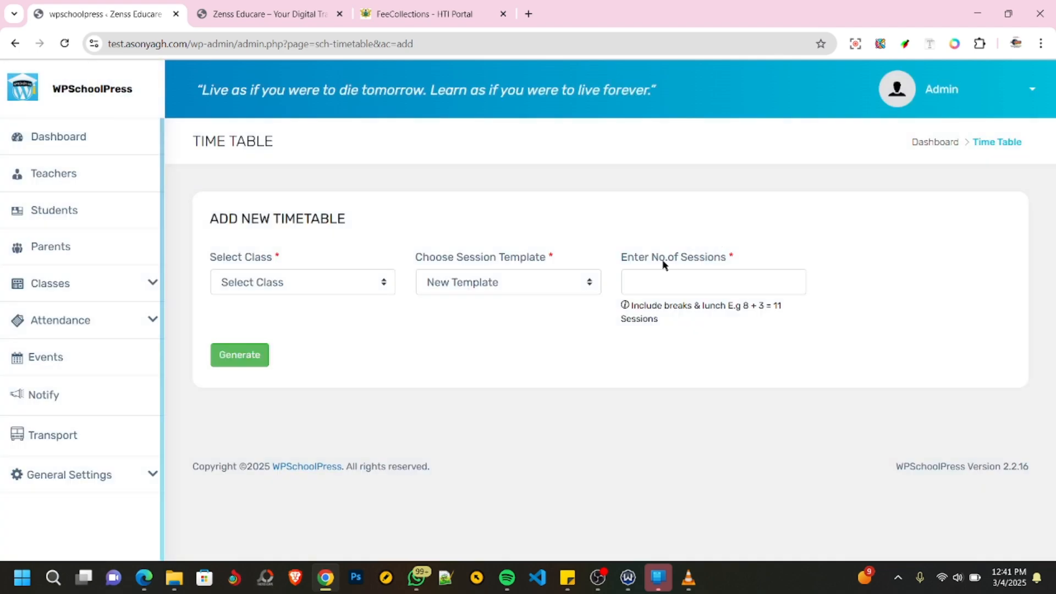
pyautogui.click(308, 287)
pyautogui.click(297, 325)
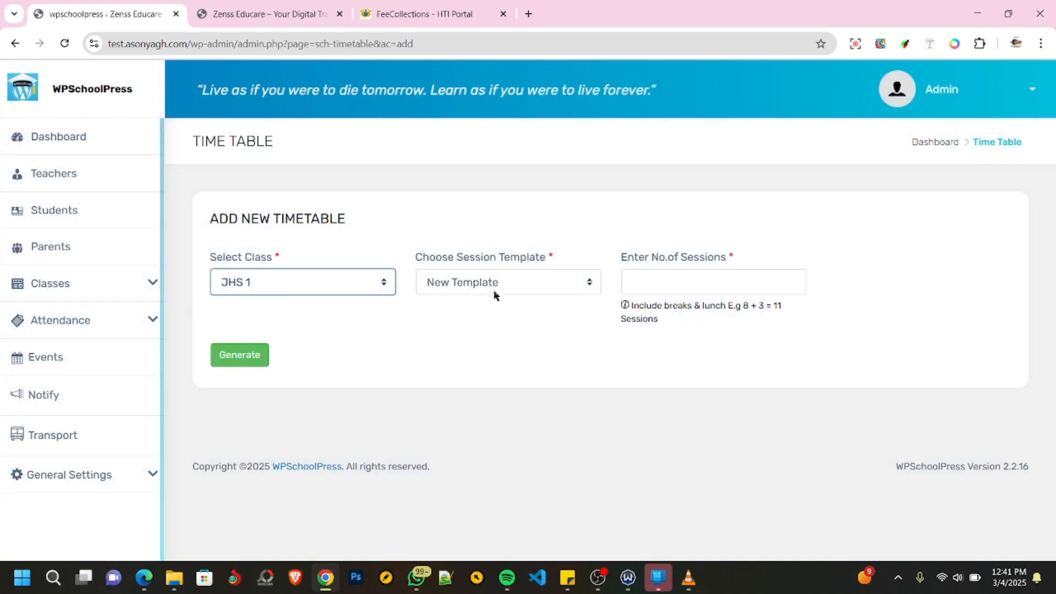
pyautogui.click(517, 287)
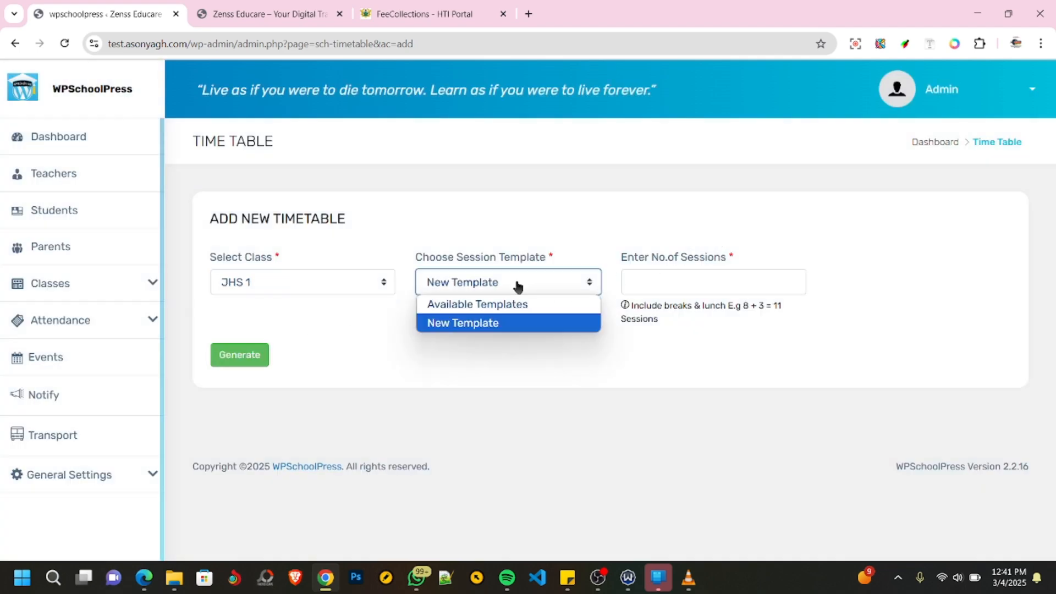
pyautogui.click(471, 323)
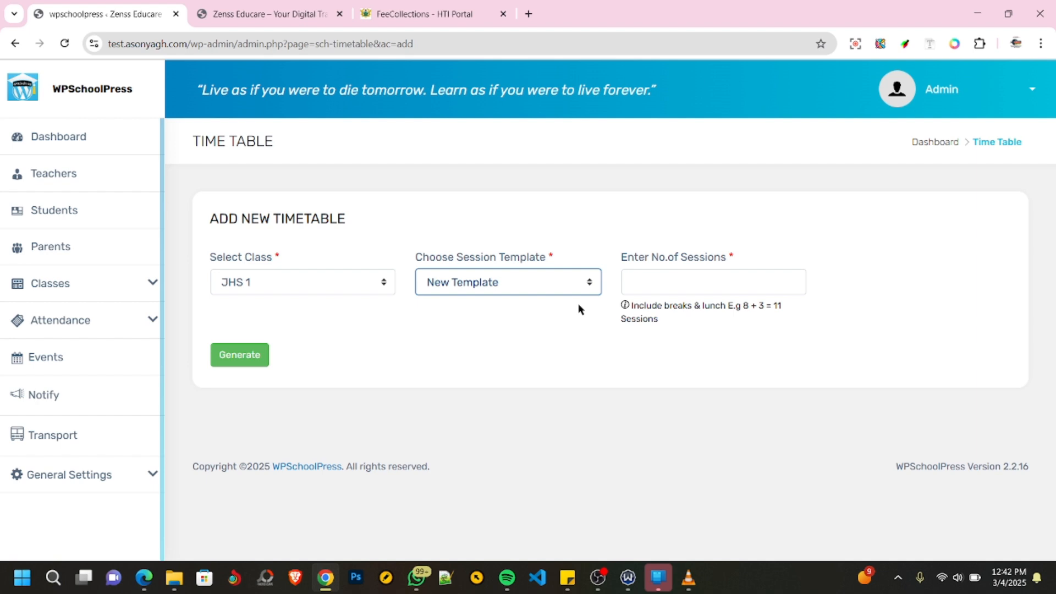
# - Set the number of sessions to 5 and try to generate the JHS 1 timetable
pyautogui.click(665, 284)
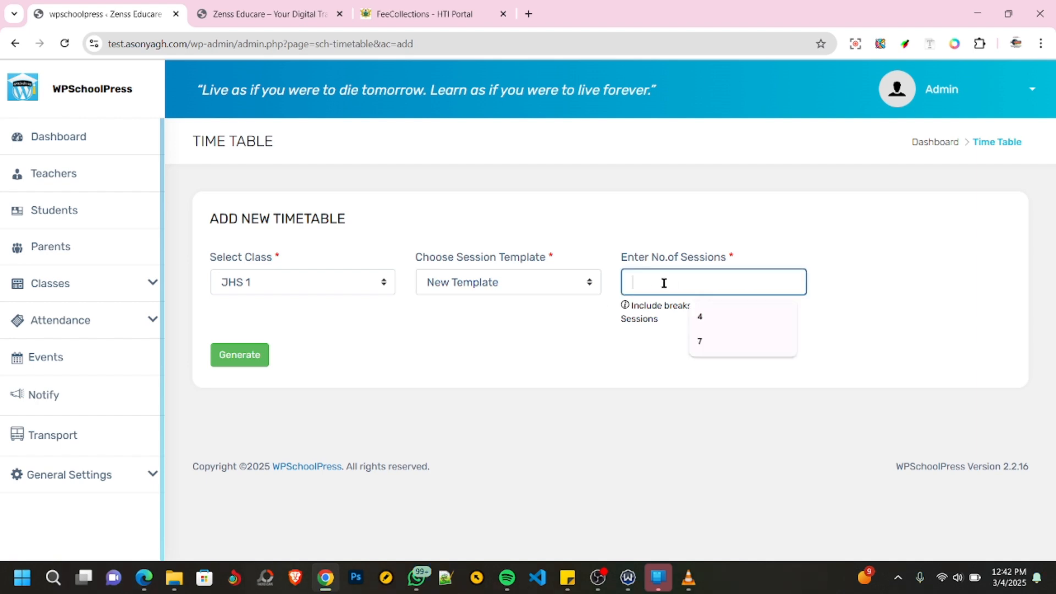
pyautogui.click(664, 283)
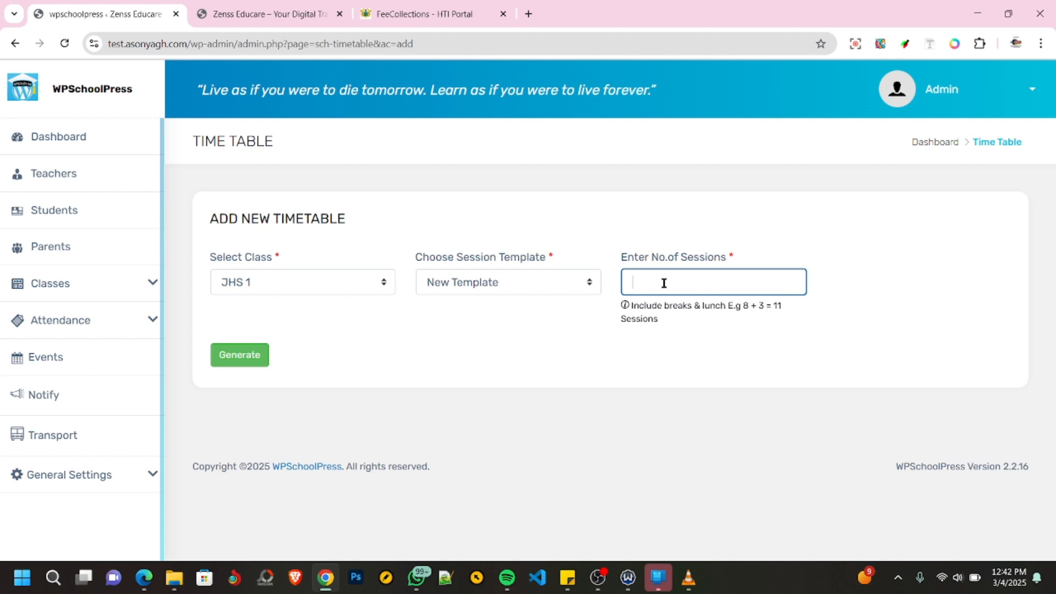
pyautogui.click(664, 283)
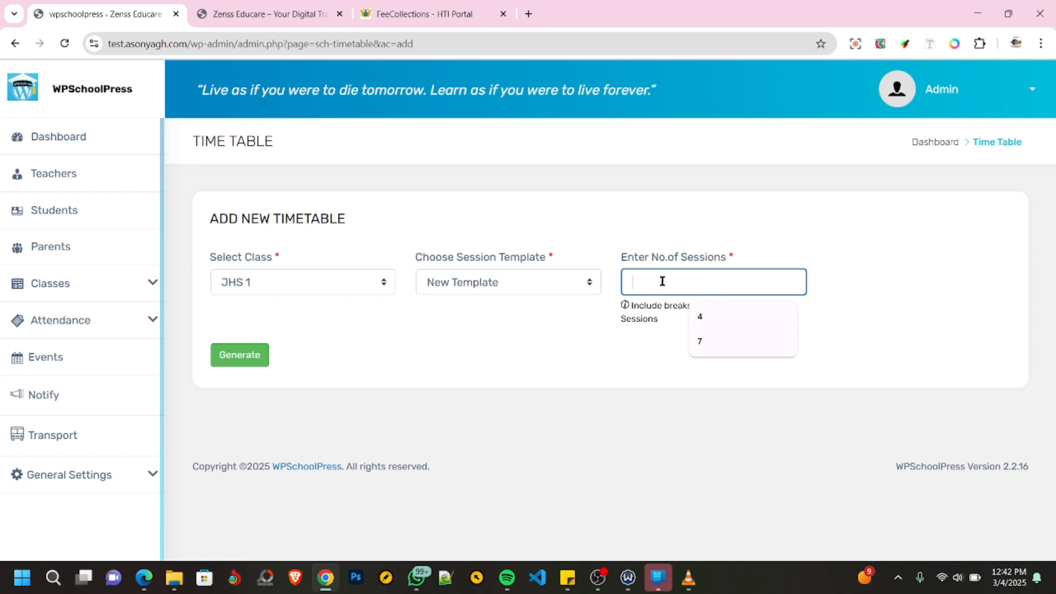
pyautogui.click(658, 343)
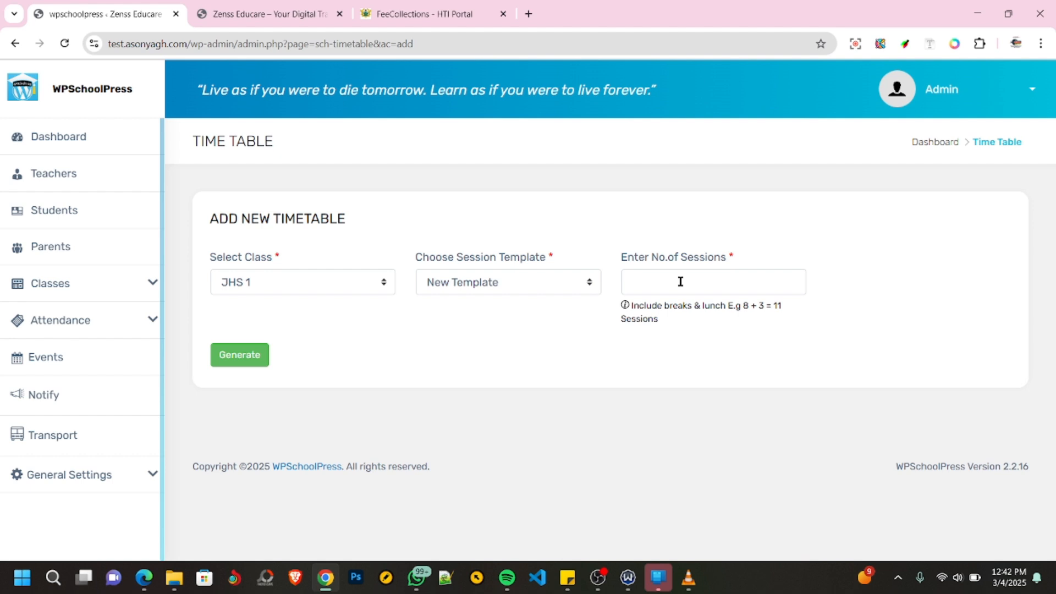
pyautogui.click(680, 282)
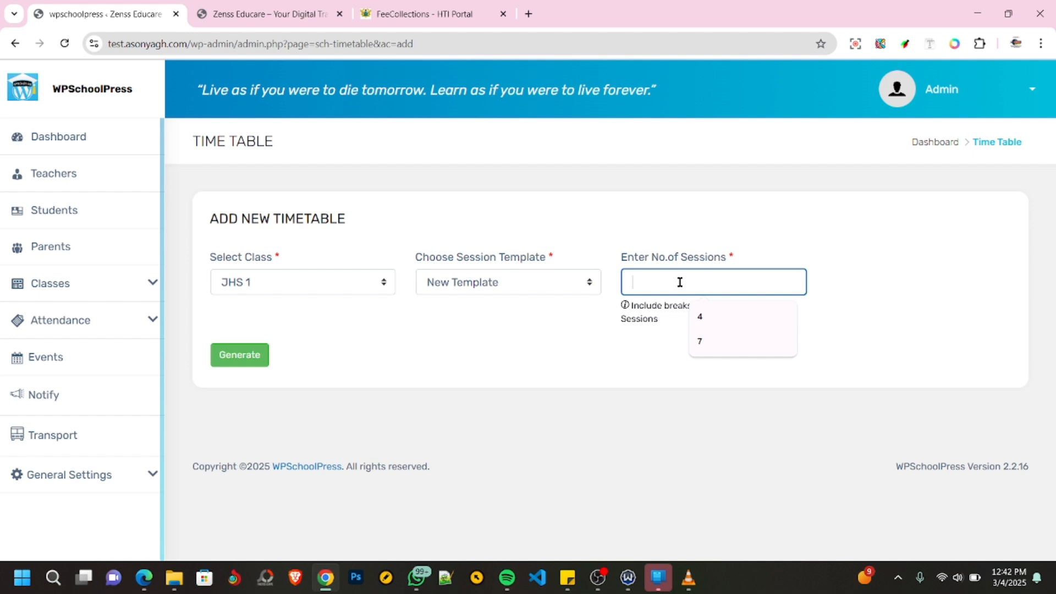
pyautogui.write('5')
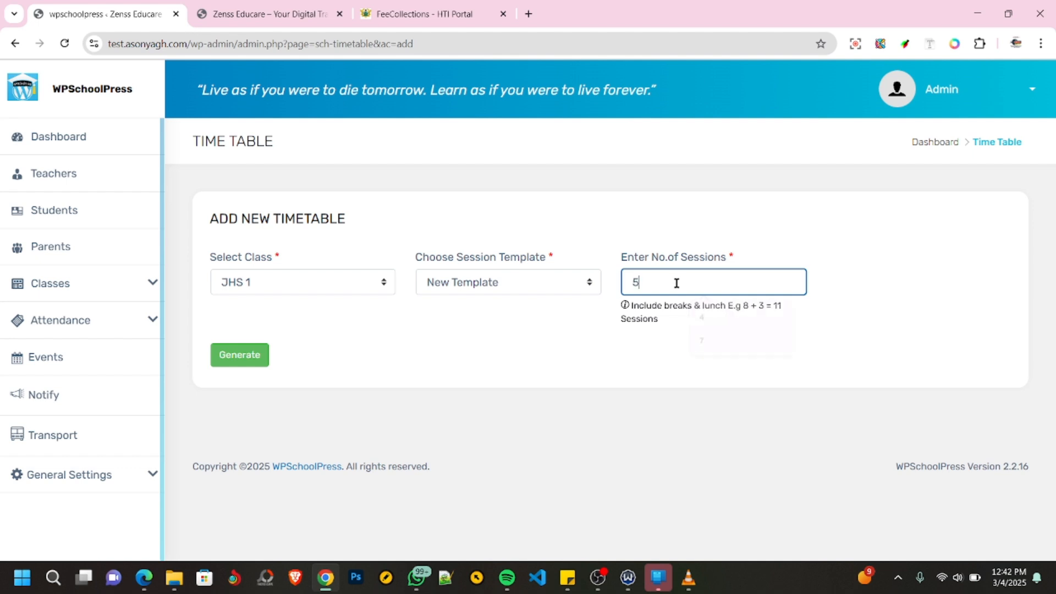
pyautogui.click(253, 362)
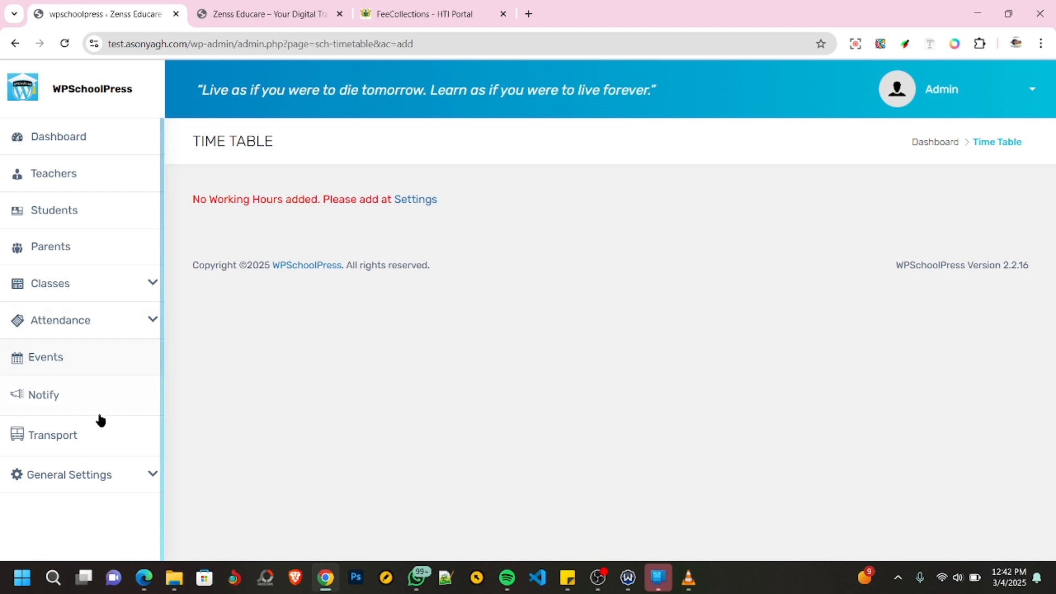
# - Open the school information page in the general settings
pyautogui.click(99, 478)
pyautogui.scroll(-1, 95, 456)
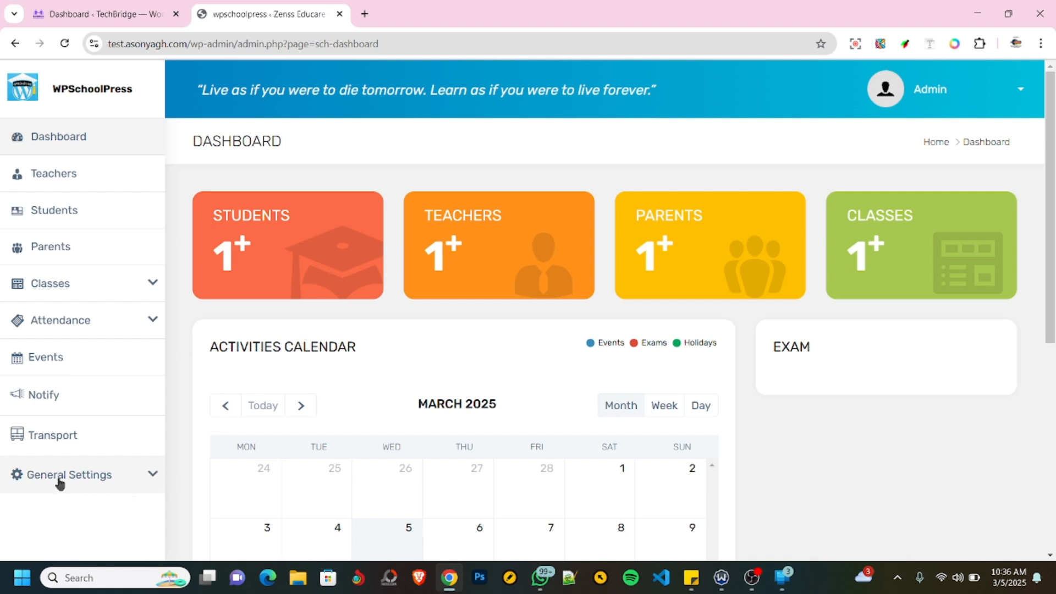
pyautogui.click(153, 477)
pyautogui.scroll(-2, 106, 496)
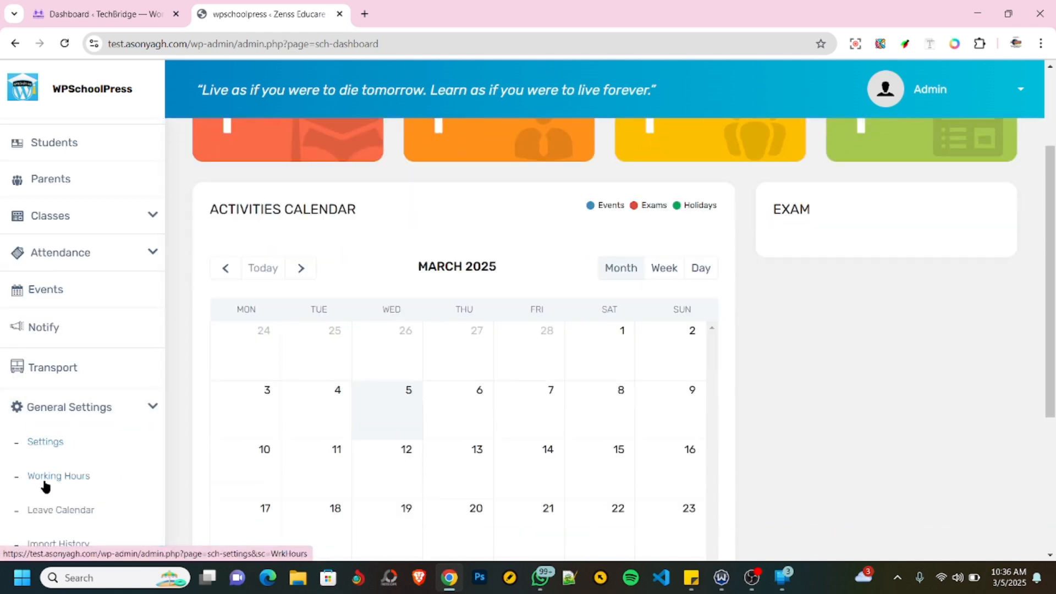
pyautogui.click(45, 446)
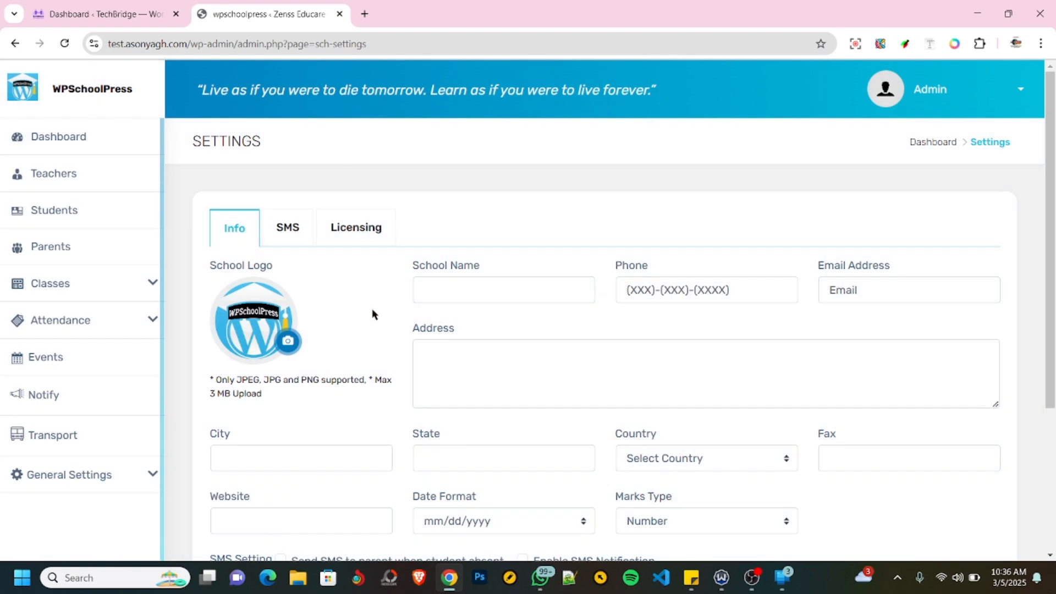
# - Upload the SC Logo image from the Downloads folder as the school logo
pyautogui.click(289, 344)
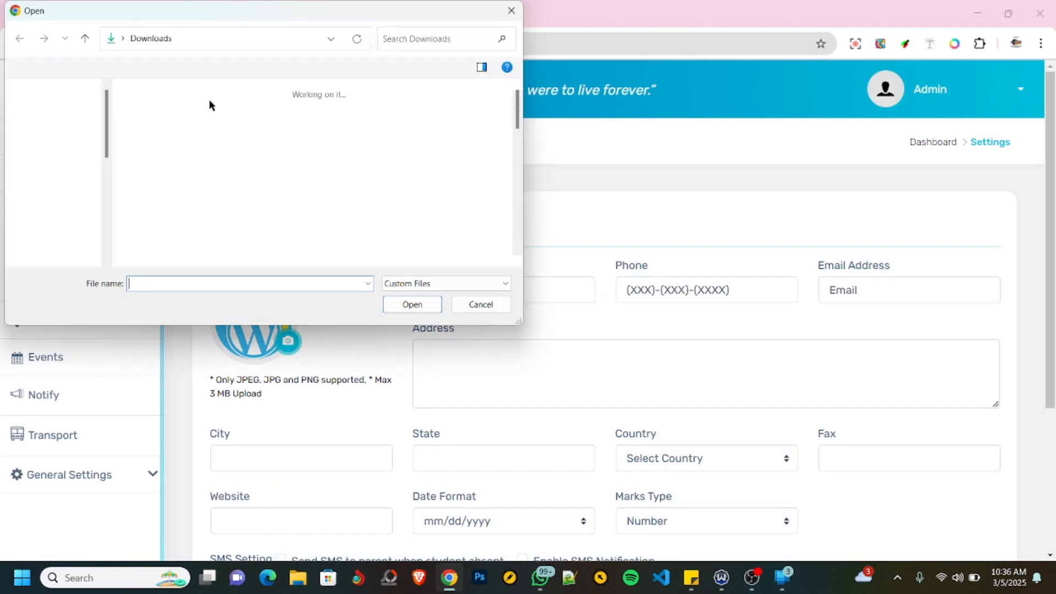
pyautogui.click(394, 145)
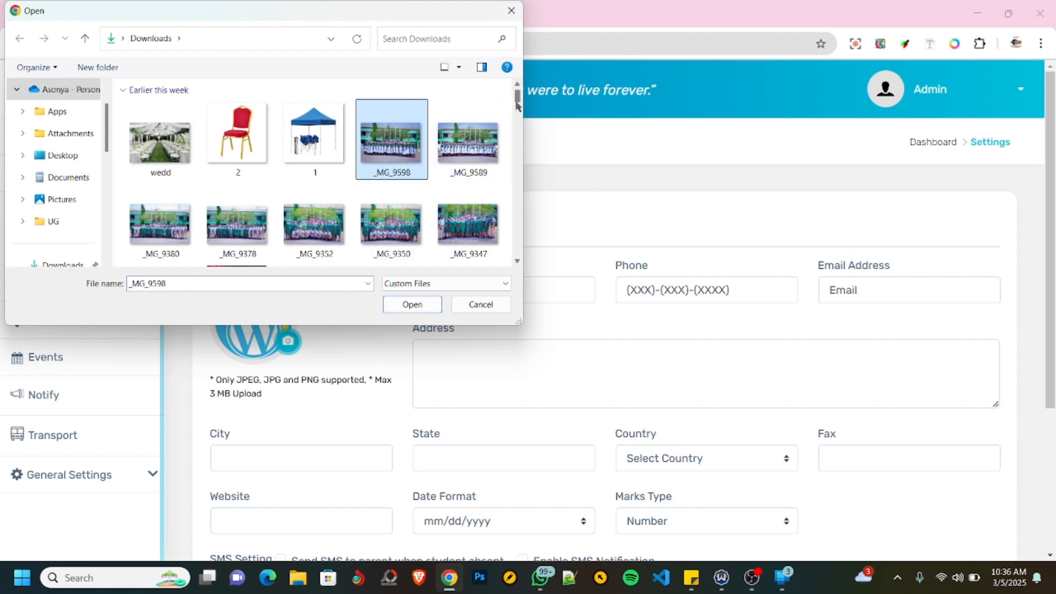
pyautogui.moveTo(517, 105); pyautogui.dragTo(512, 212)
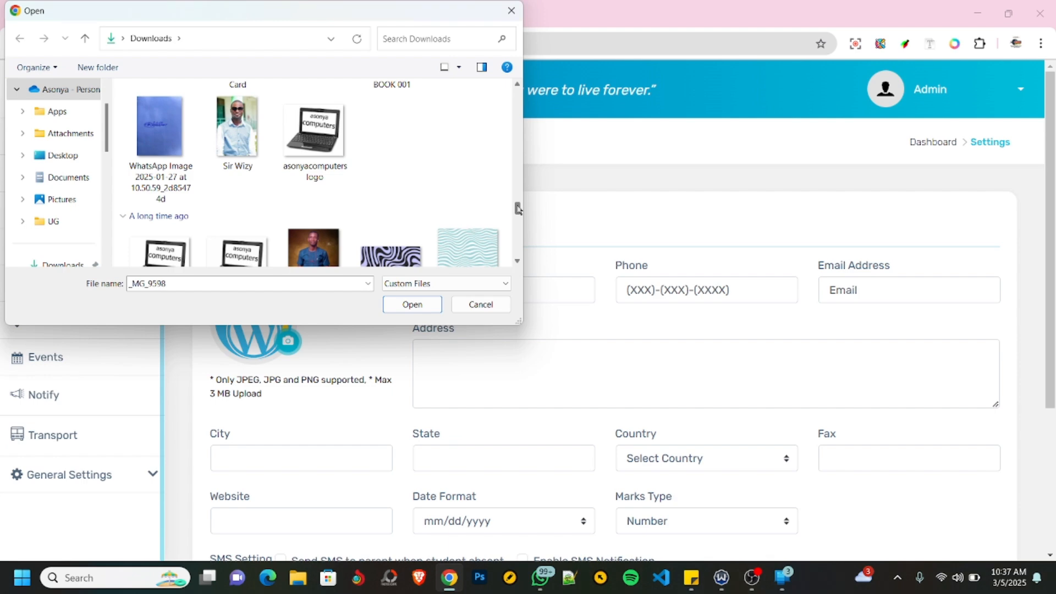
pyautogui.scroll(10, 518, 208)
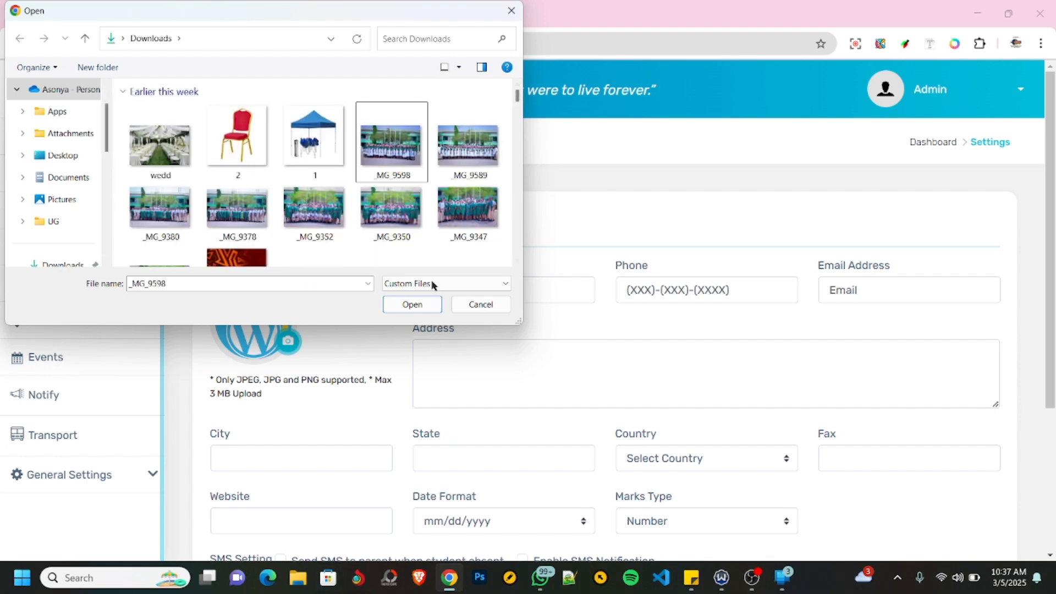
pyautogui.moveTo(518, 99); pyautogui.dragTo(525, 257)
pyautogui.scroll(1, 349, 202)
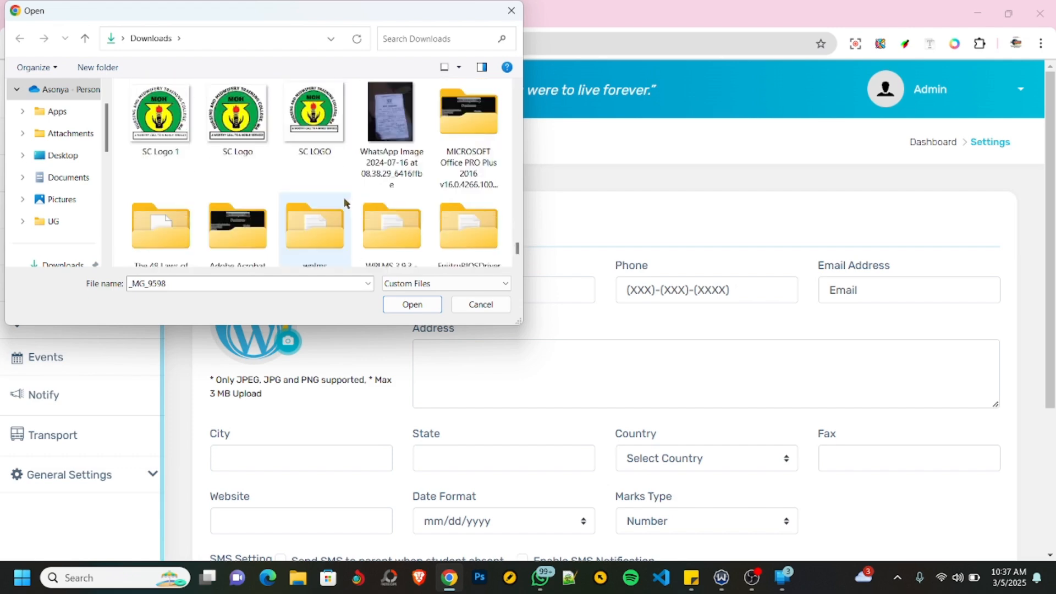
pyautogui.click(238, 129)
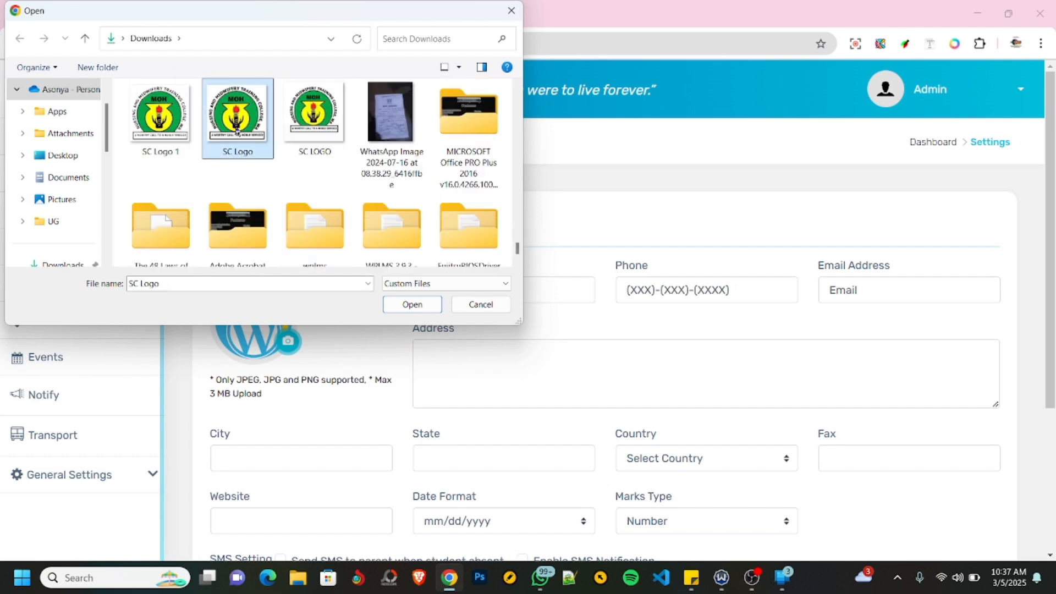
pyautogui.doubleClick(237, 131)
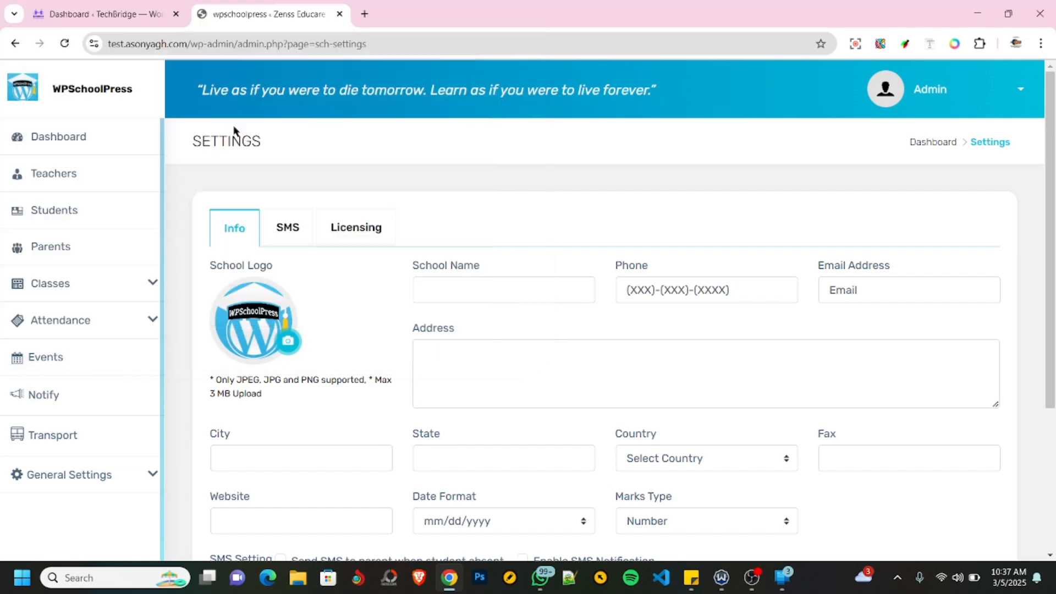
# - Enter Zenss Eduation Complex as the school name, fill in the school's phone number, and autofill the e-mail and address details from a saved entry
pyautogui.click(471, 284)
pyautogui.click(531, 329)
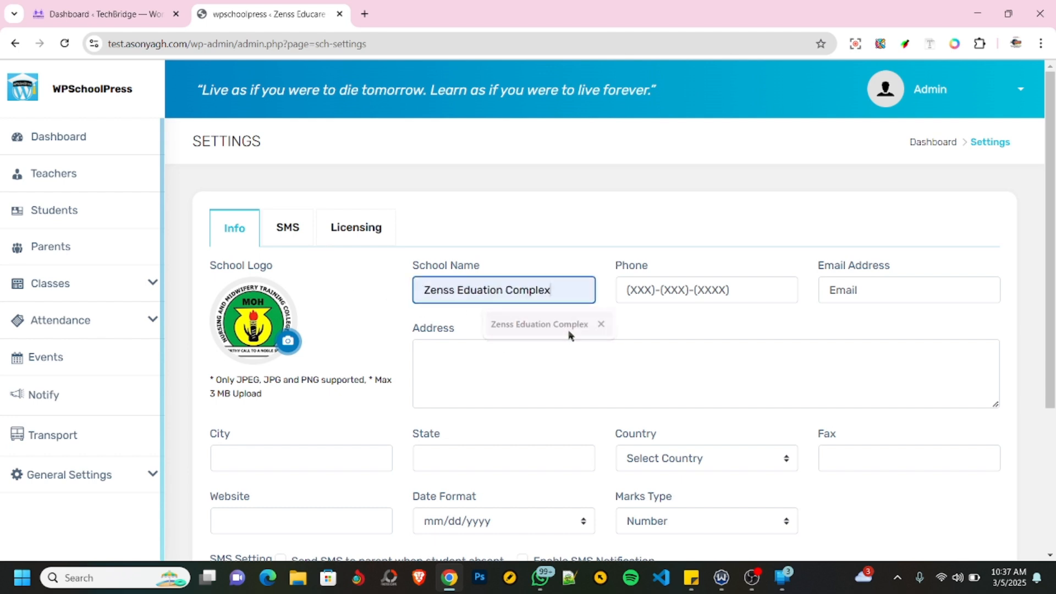
pyautogui.click(714, 290)
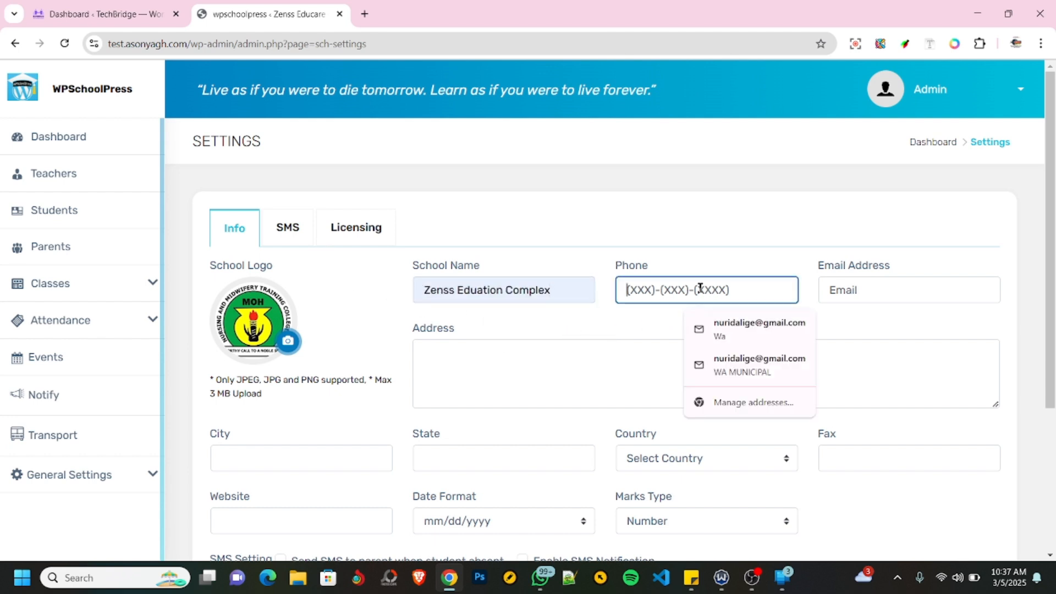
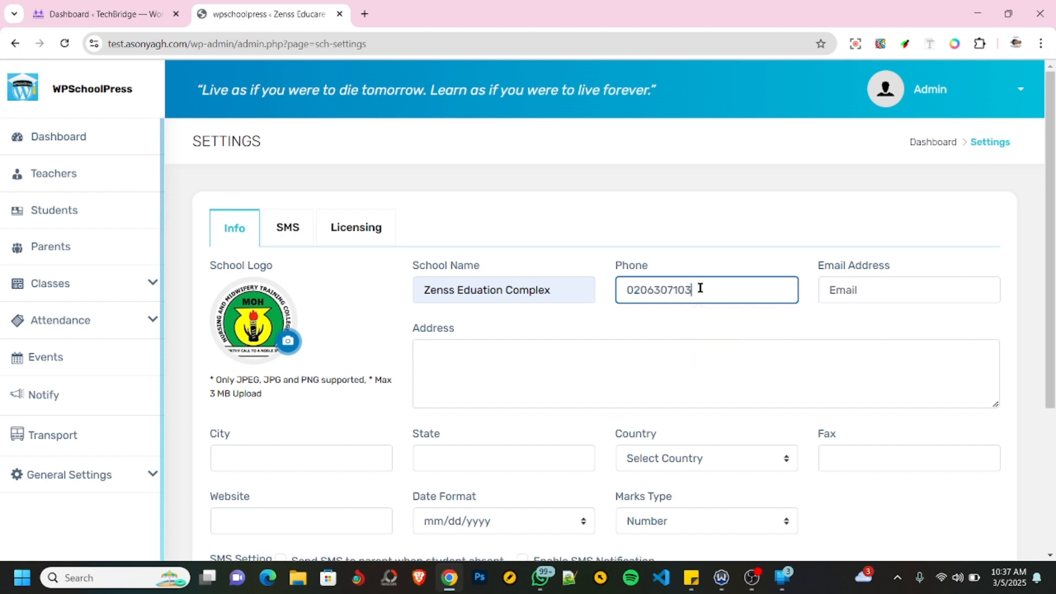
pyautogui.click(857, 291)
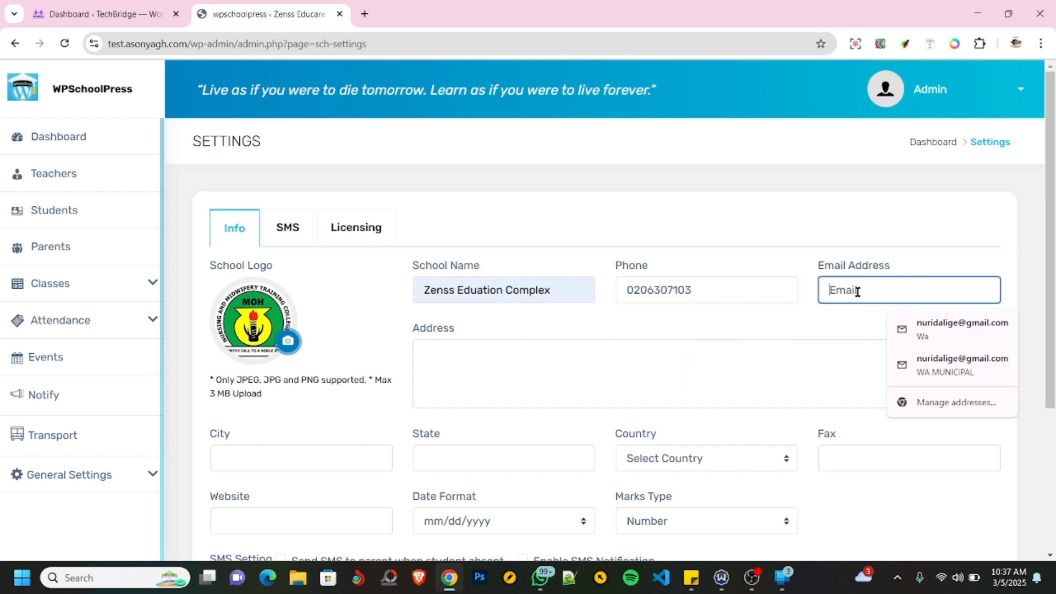
pyautogui.click(961, 330)
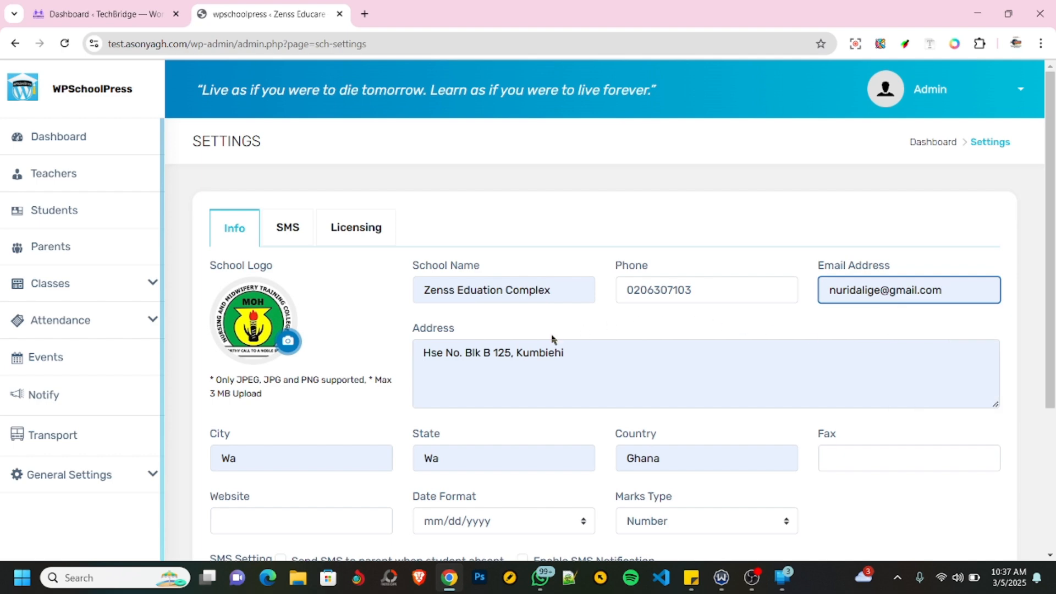
# - Set the website to asonyagh.com, the date format to dd-mm-yyyy and the marks type to Grade, and save the school information
pyautogui.scroll(-2, 464, 364)
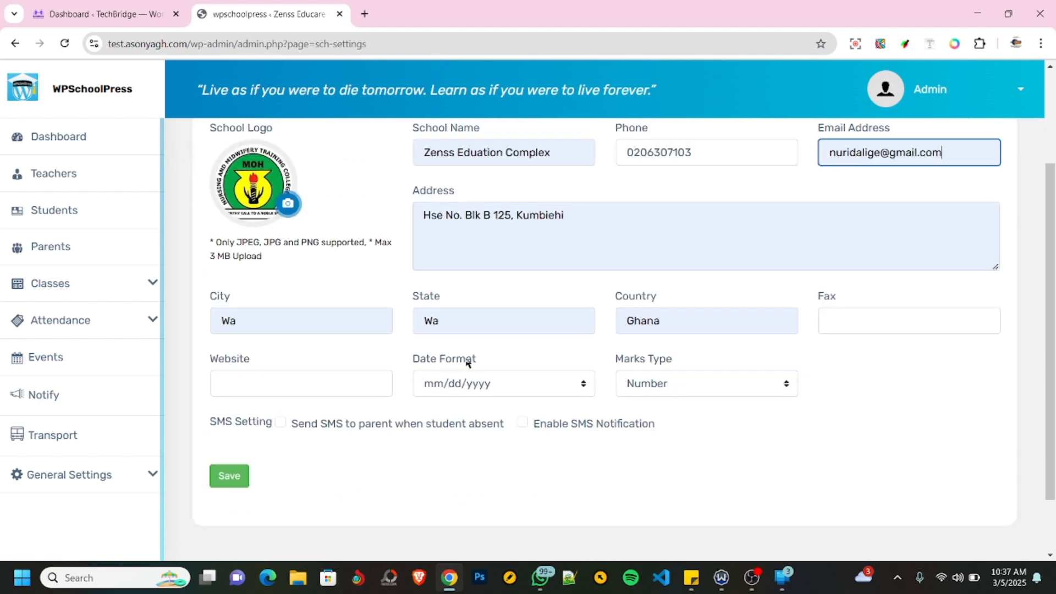
pyautogui.click(258, 384)
pyautogui.click(316, 419)
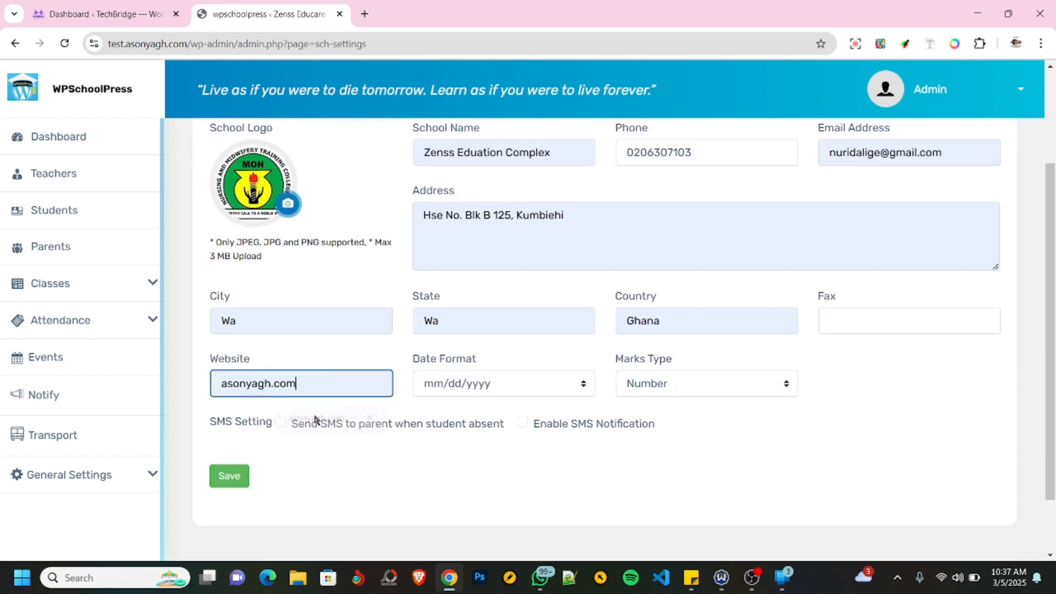
pyautogui.click(484, 387)
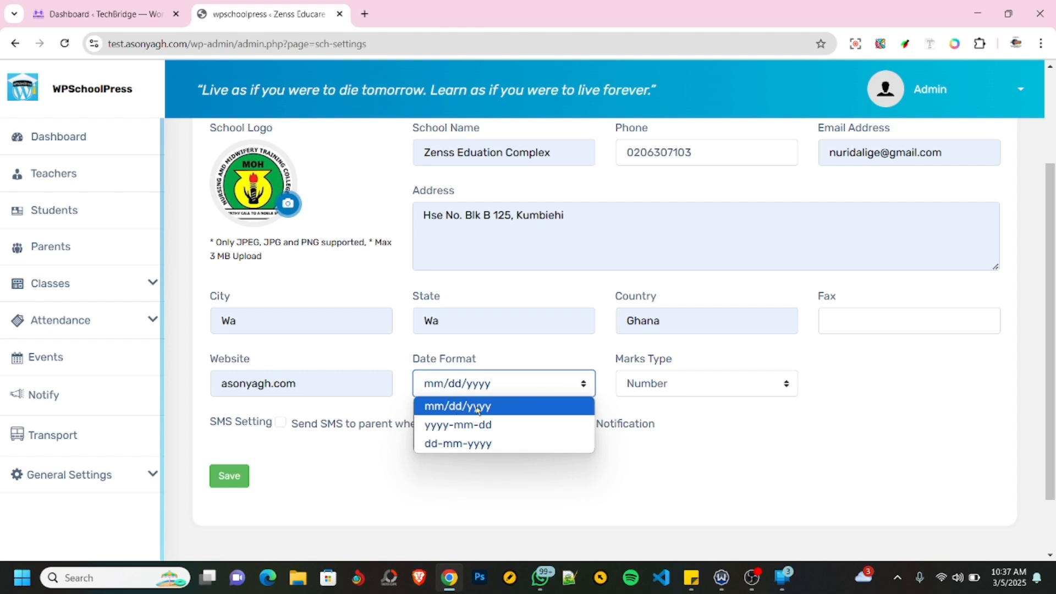
pyautogui.click(463, 448)
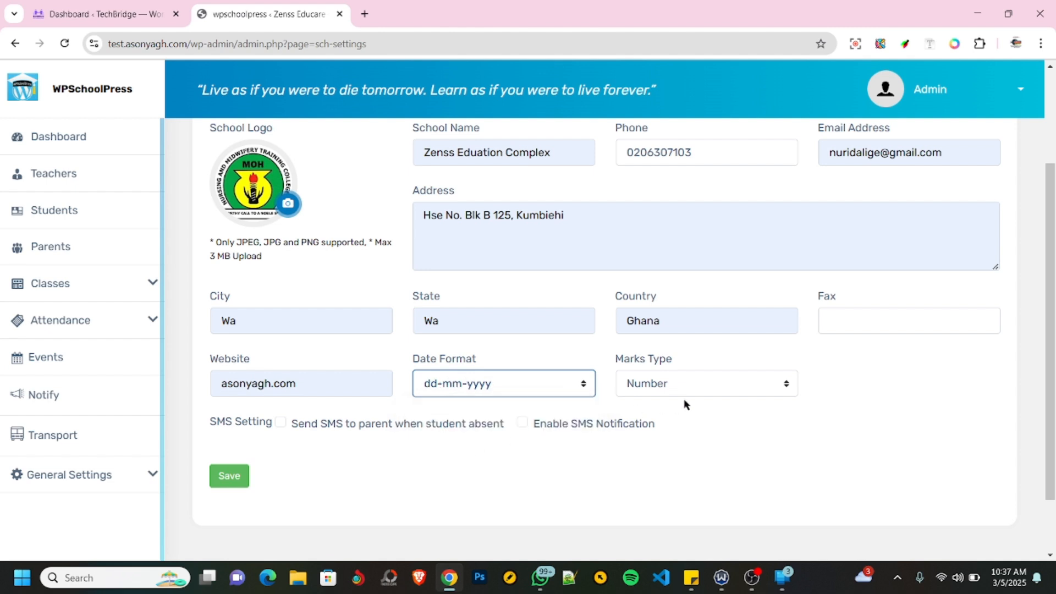
pyautogui.click(672, 388)
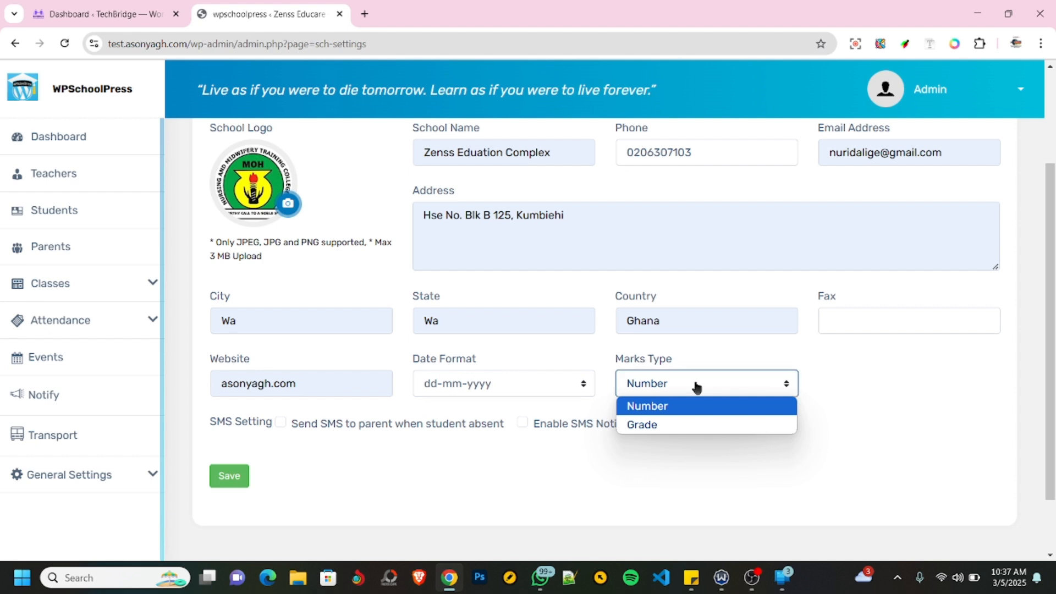
pyautogui.click(649, 427)
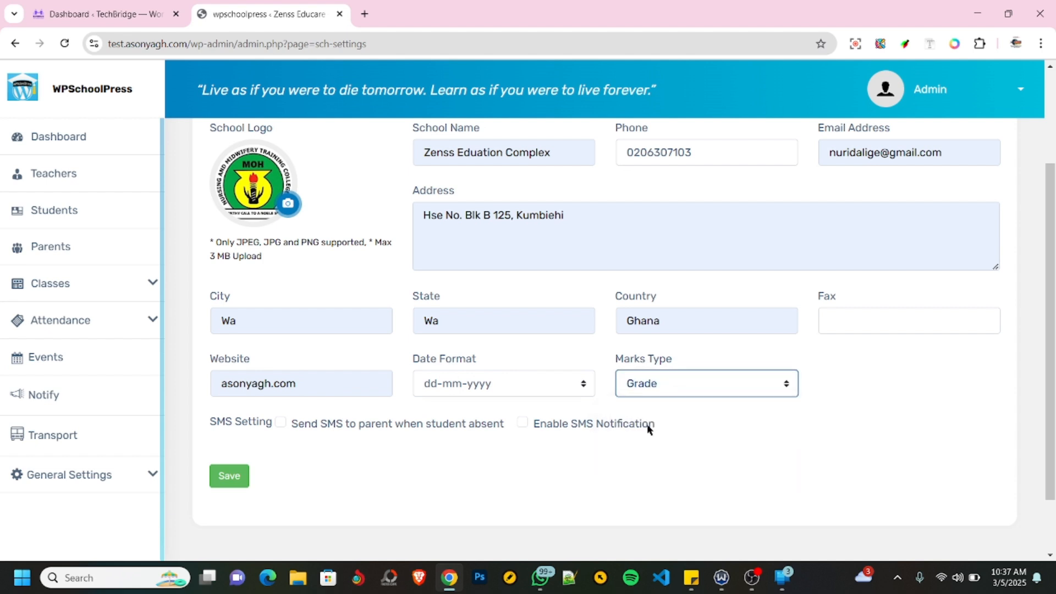
pyautogui.click(283, 424)
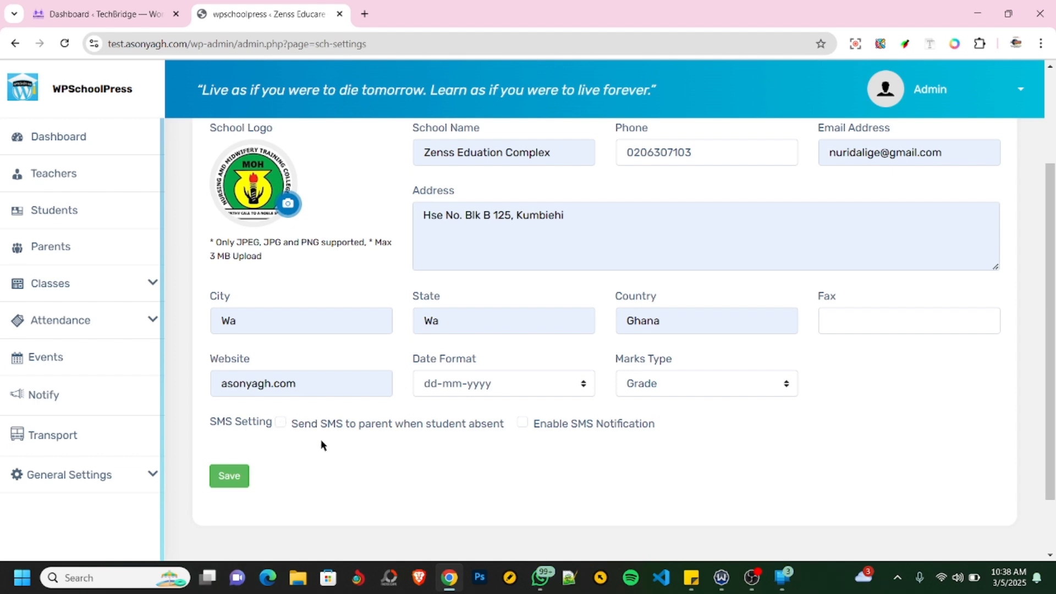
pyautogui.click(223, 474)
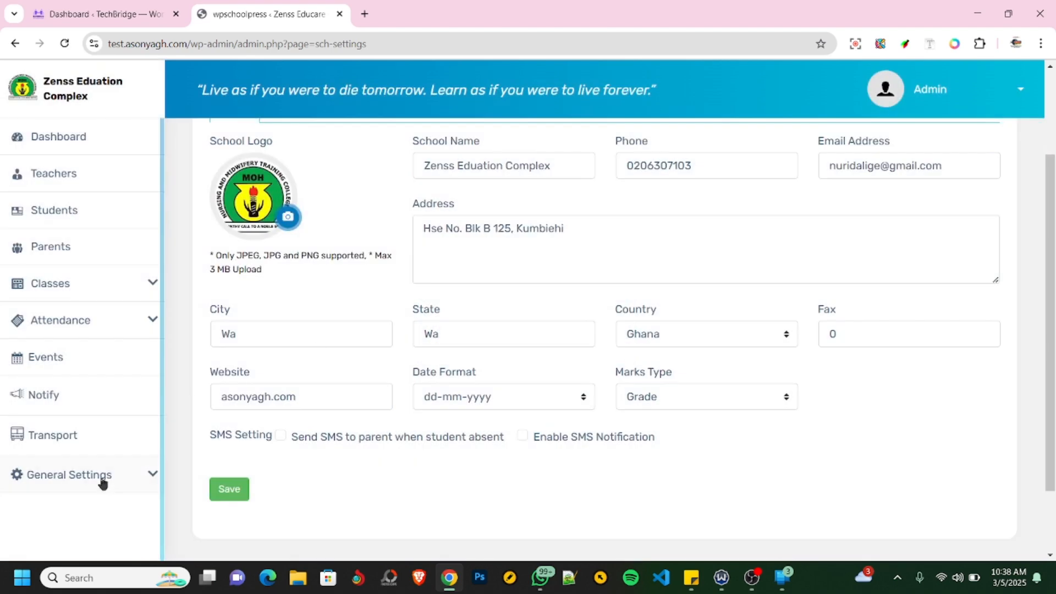
# - Open the working hours settings and delete the existing First lesson class hour
pyautogui.click(102, 479)
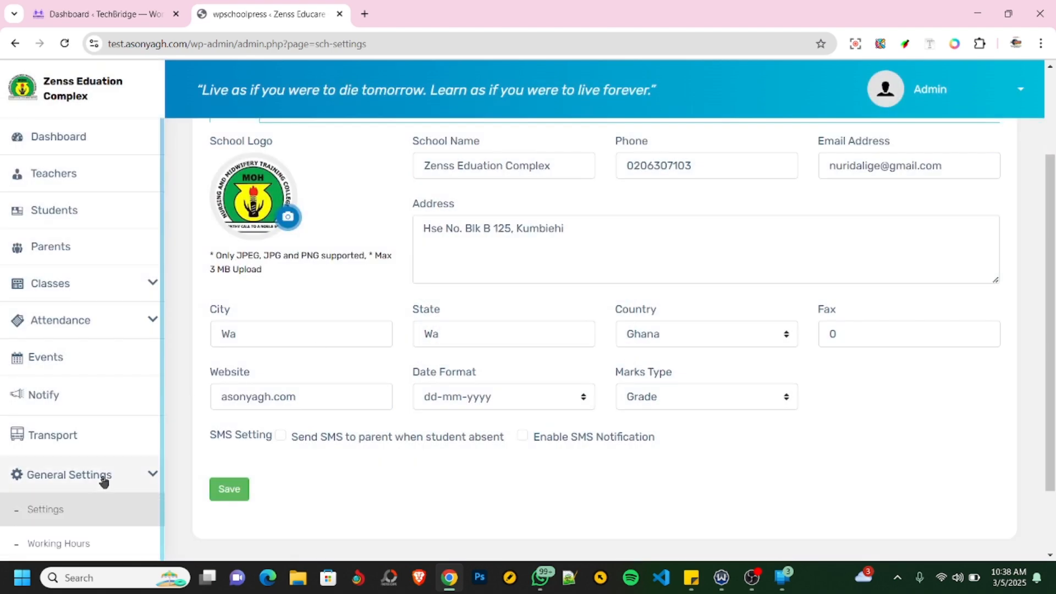
pyautogui.scroll(-2, 103, 479)
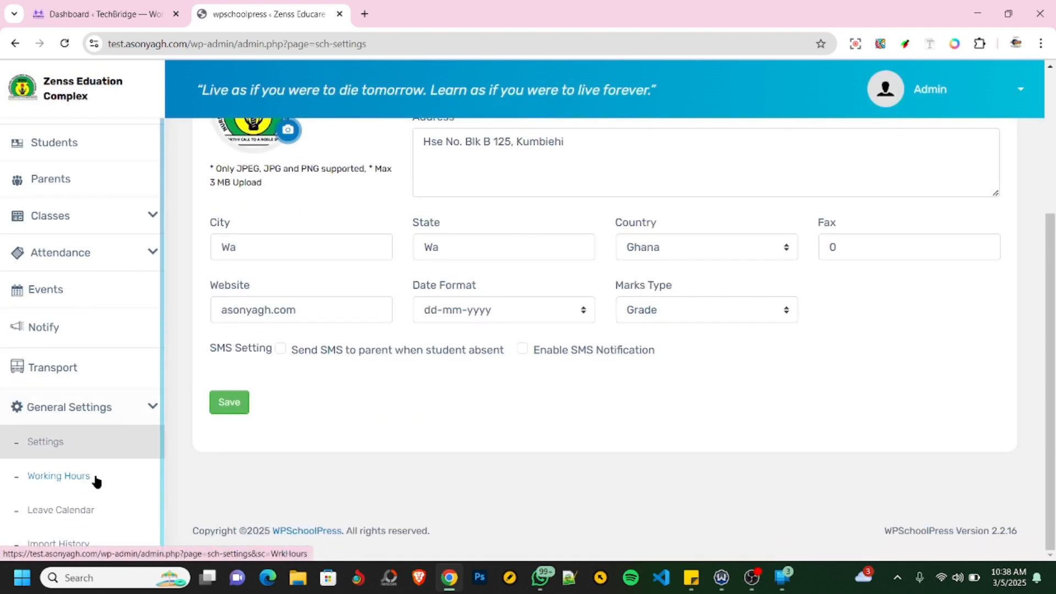
pyautogui.click(52, 479)
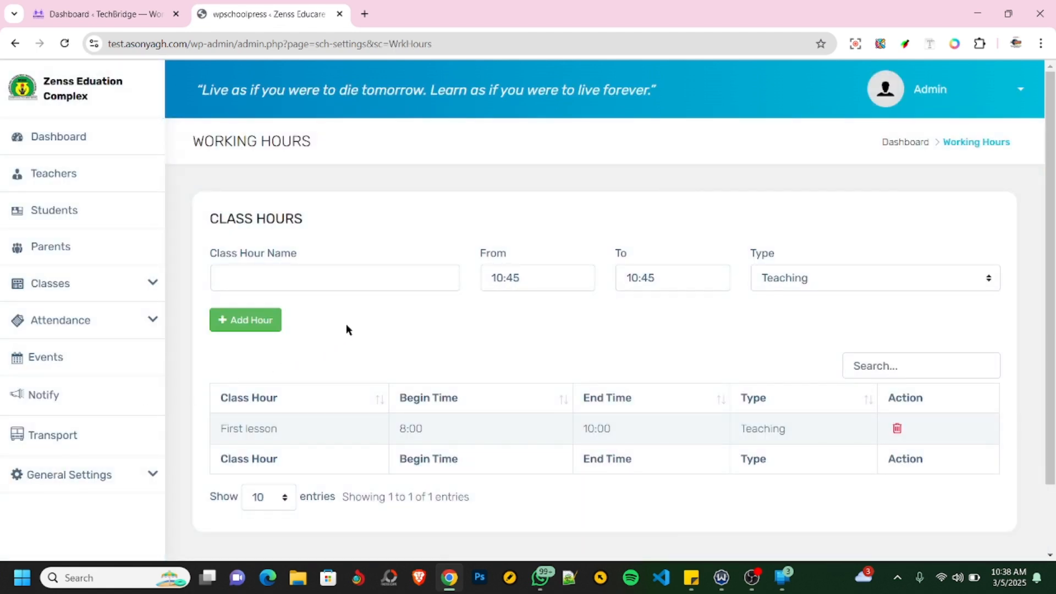
pyautogui.click(897, 428)
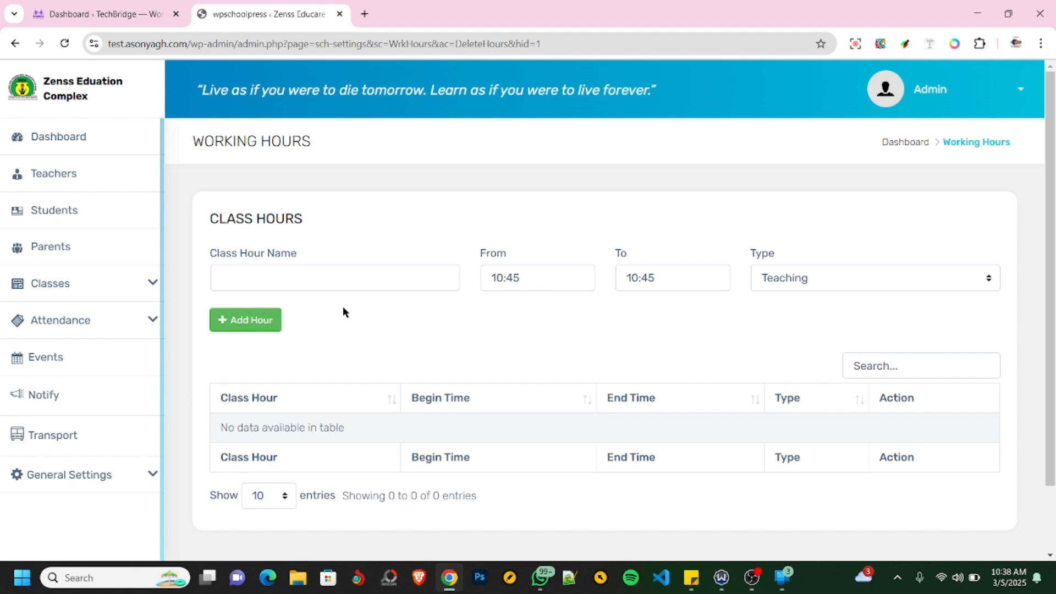
pyautogui.click(300, 280)
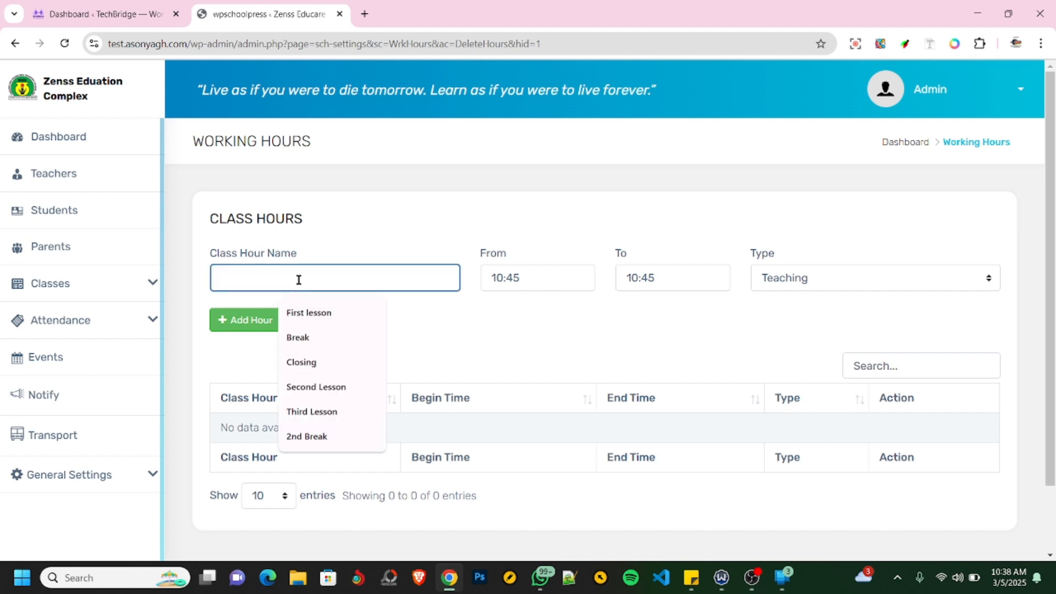
pyautogui.click(368, 236)
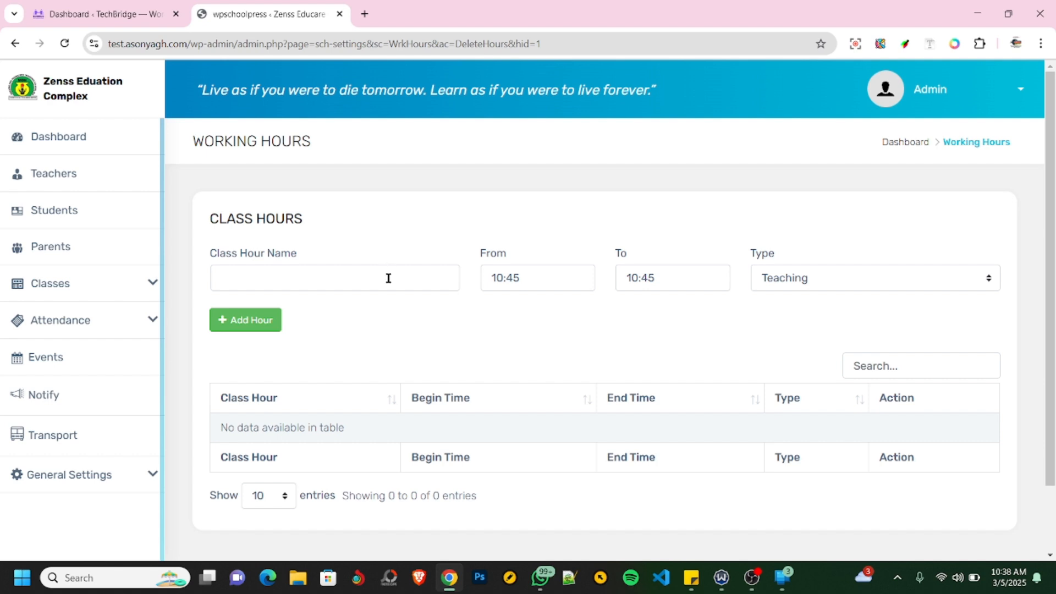
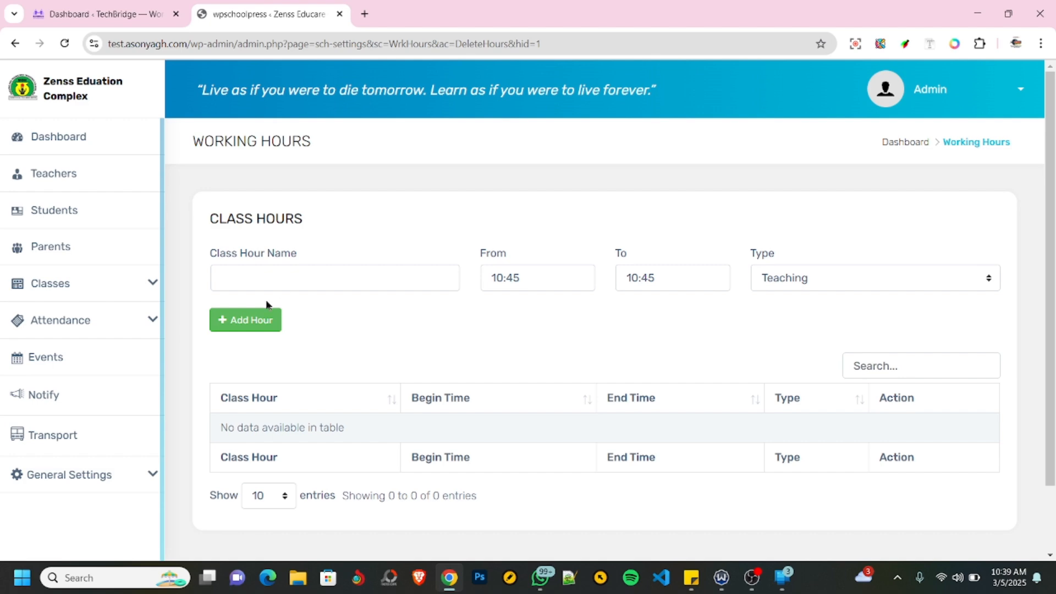
# - Reopen the working hours settings and name a new class hour First lesson, starting at 8:00
pyautogui.click(119, 479)
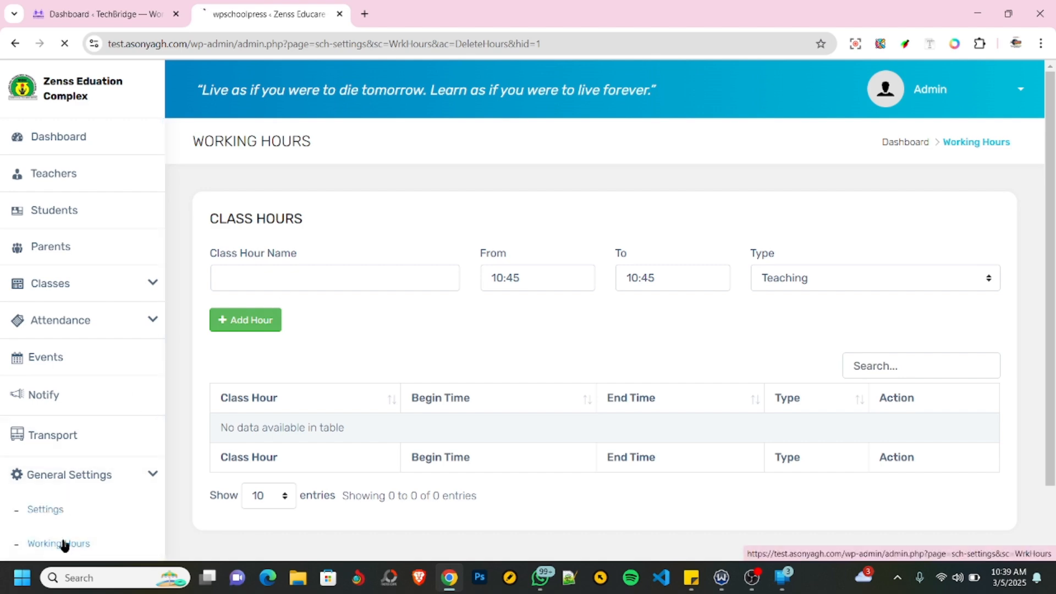
pyautogui.click(62, 543)
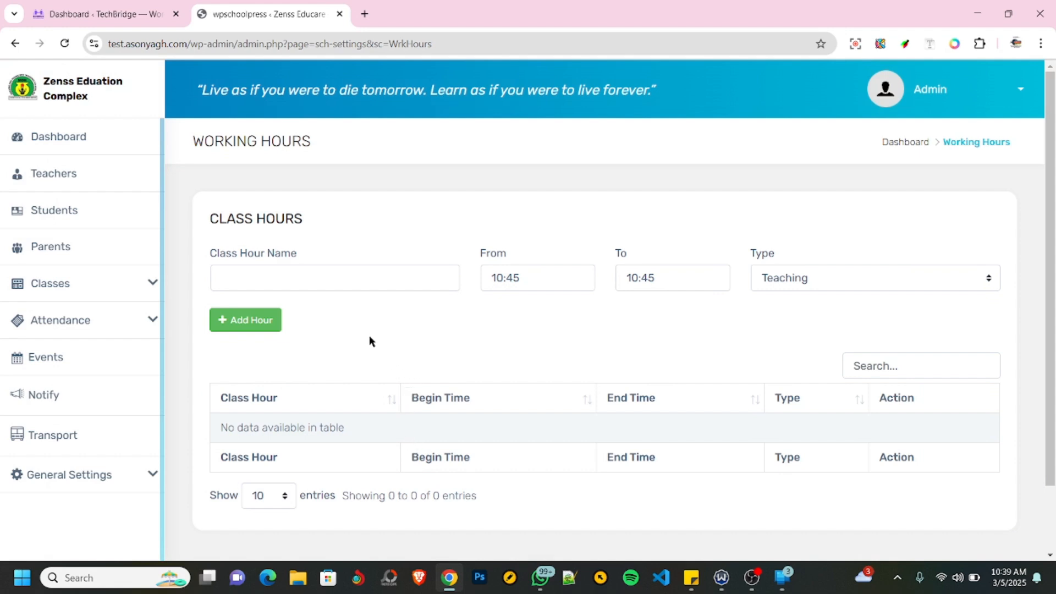
pyautogui.click(277, 275)
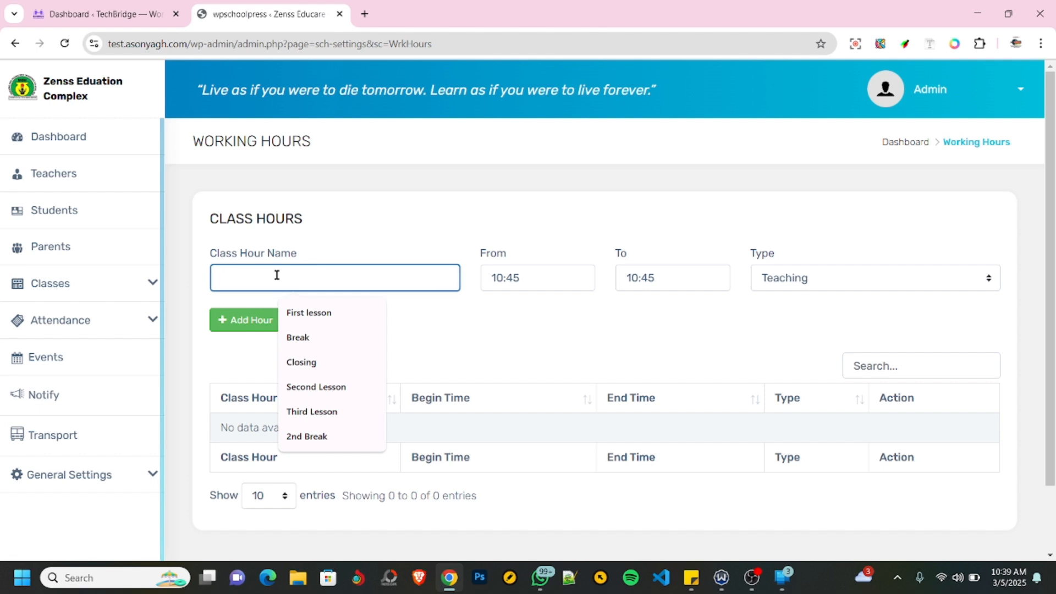
pyautogui.click(302, 313)
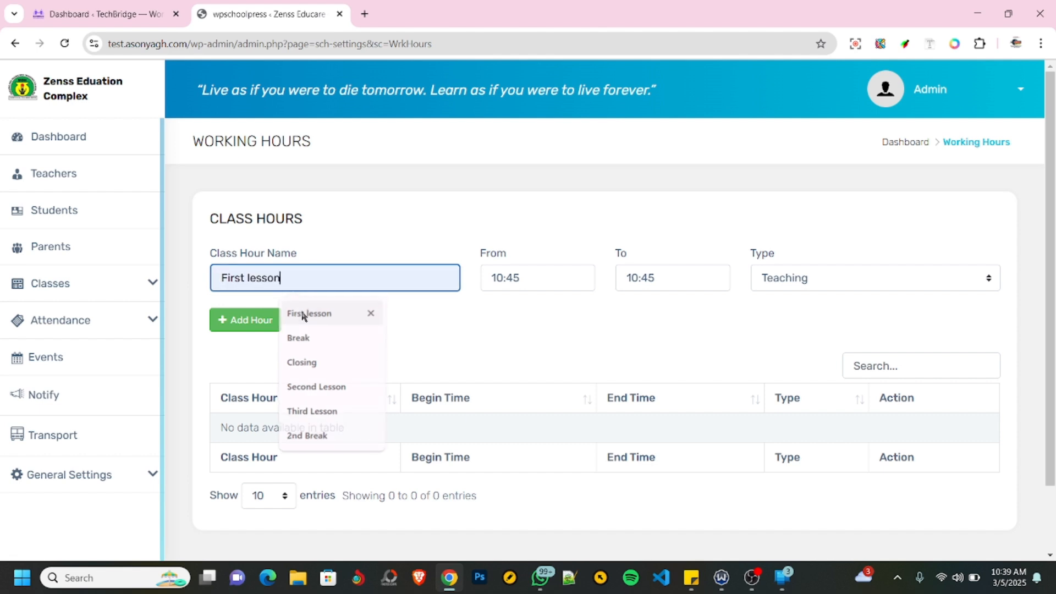
pyautogui.click(536, 277)
pyautogui.write('8')
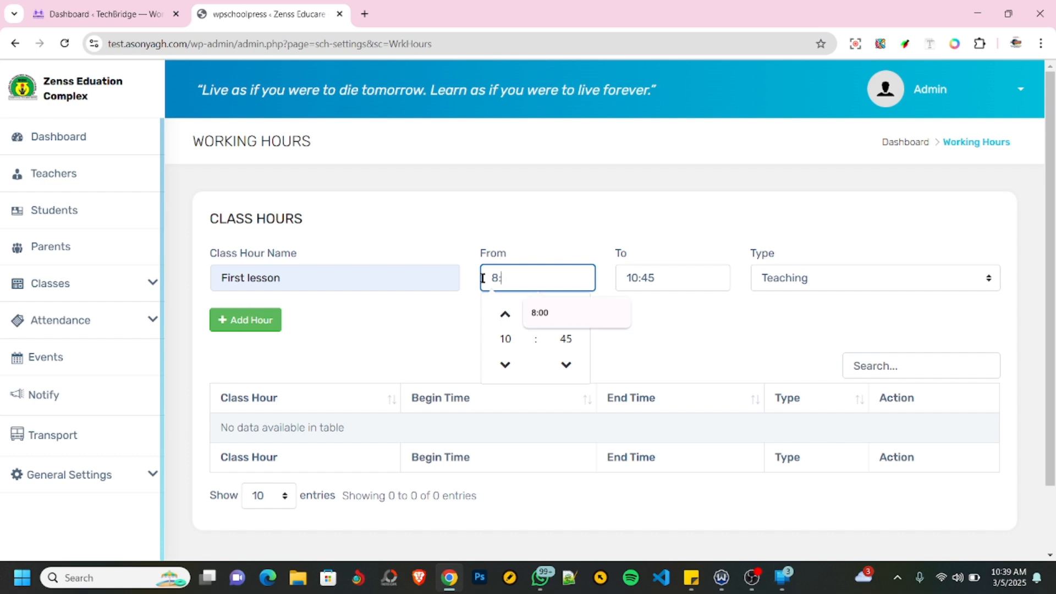
pyautogui.write(':00')
pyautogui.click(558, 317)
# - Set the First lesson's end time to 10:00, keep its type as Teaching and add the class hour
pyautogui.click(661, 278)
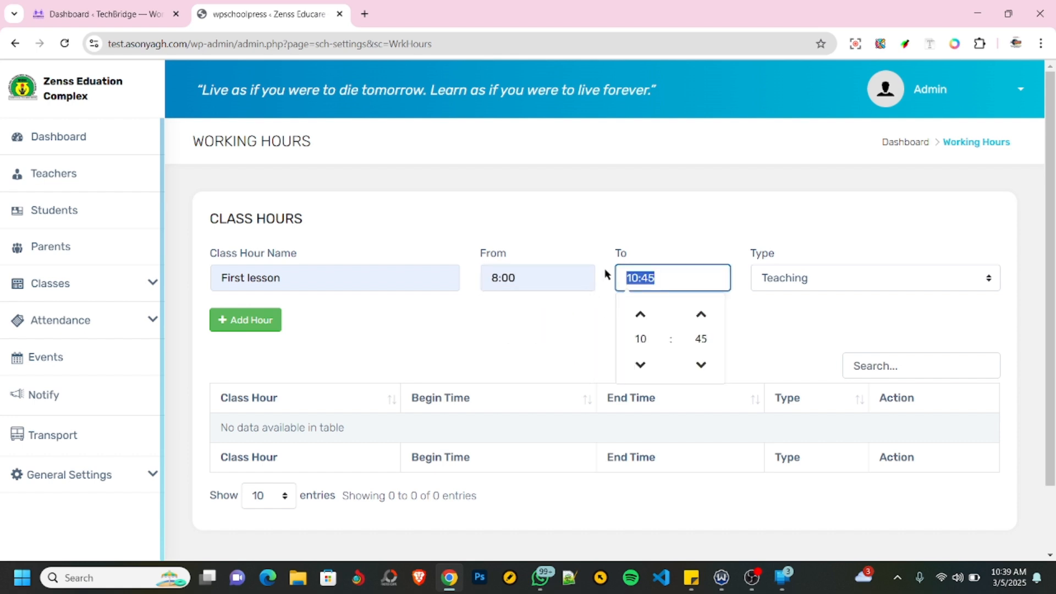
pyautogui.write('10')
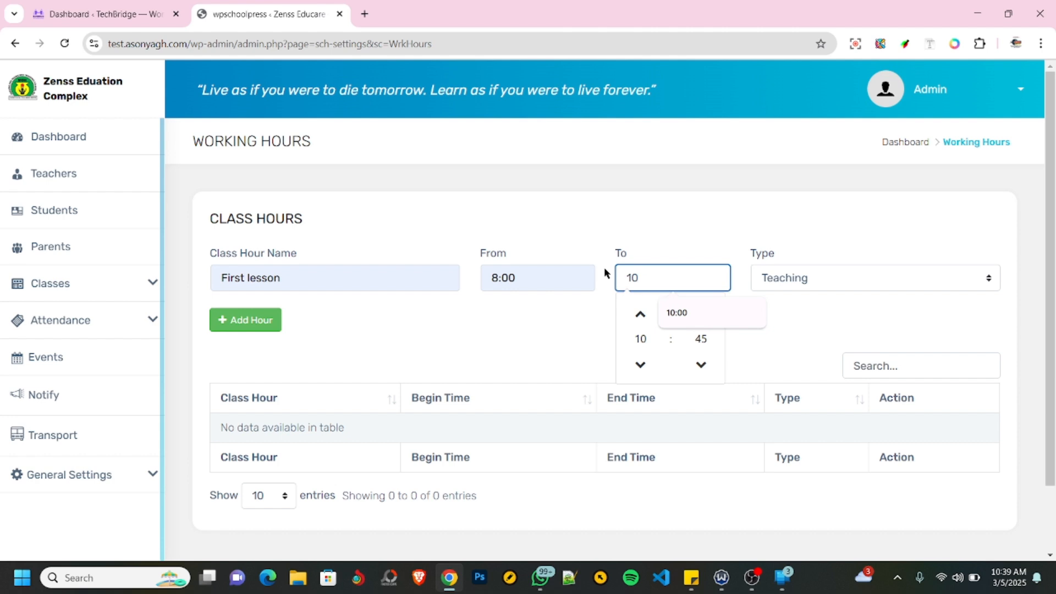
pyautogui.click(726, 306)
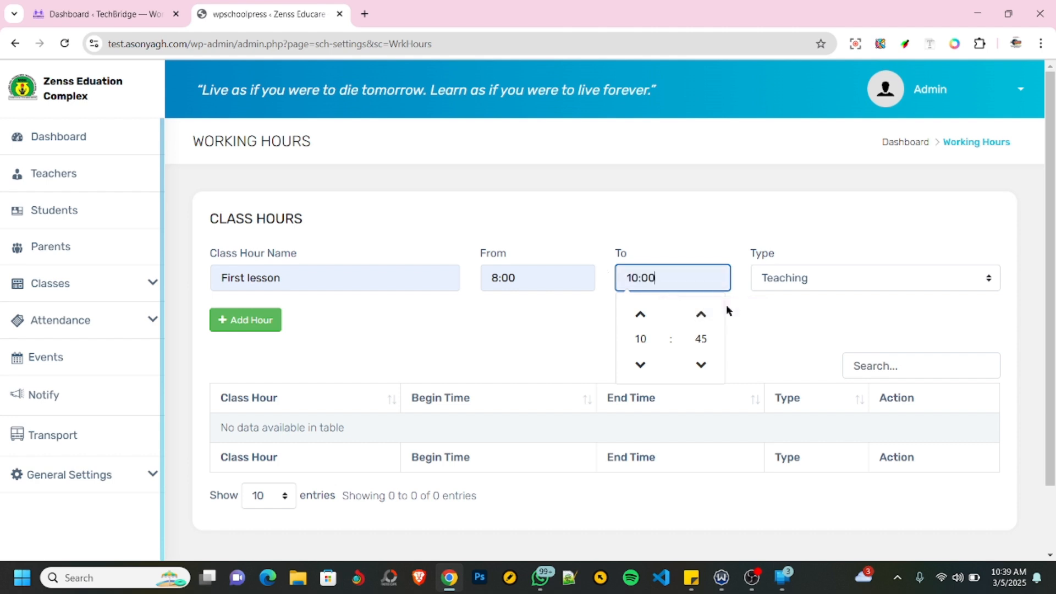
pyautogui.click(834, 285)
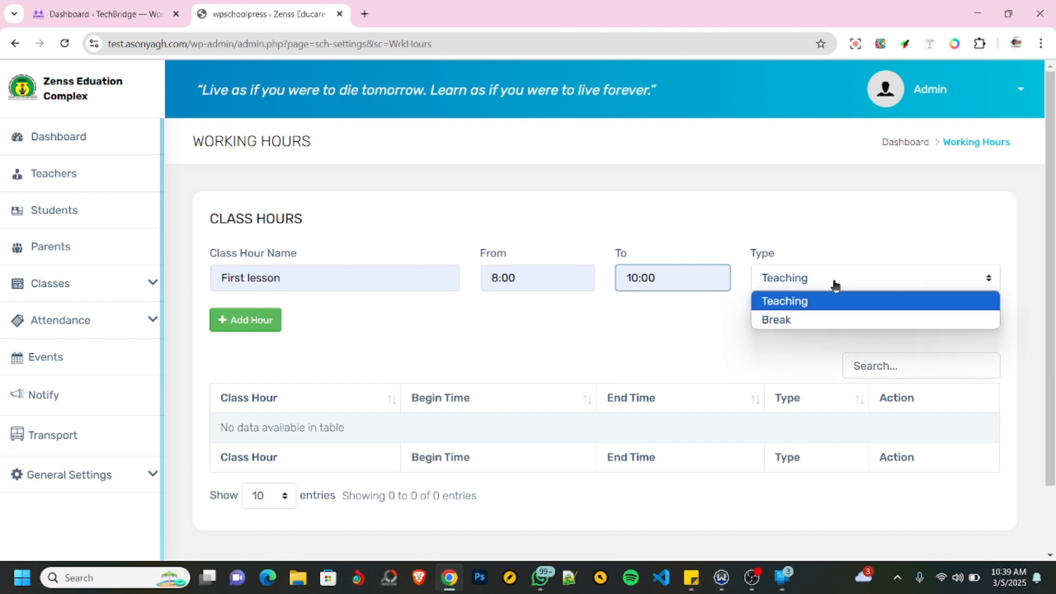
pyautogui.click(817, 309)
pyautogui.click(272, 313)
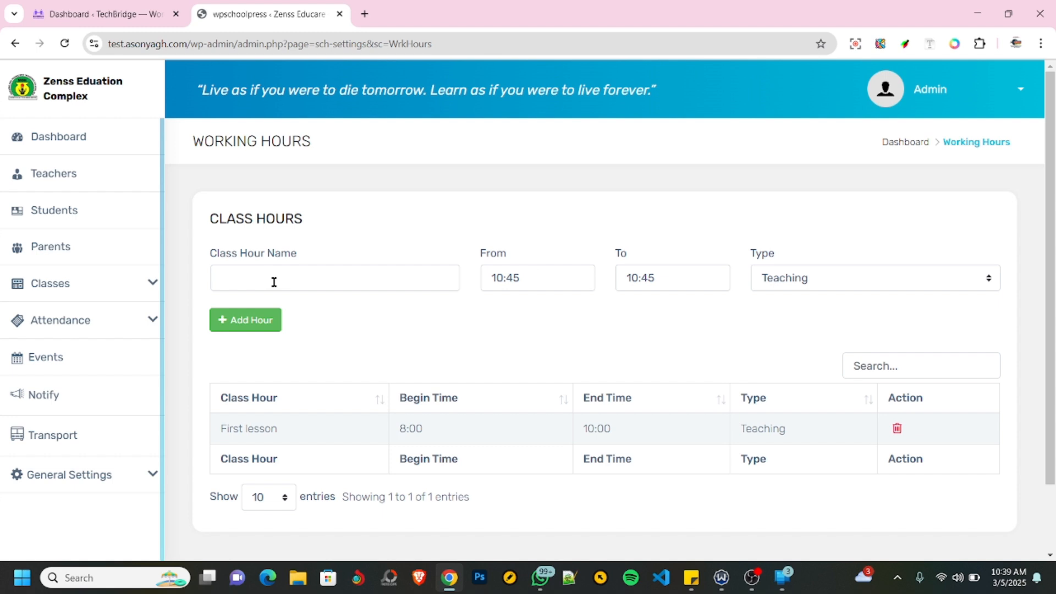
# - Enter a new class hour named First Break with 10:00 as its start time
pyautogui.click(274, 281)
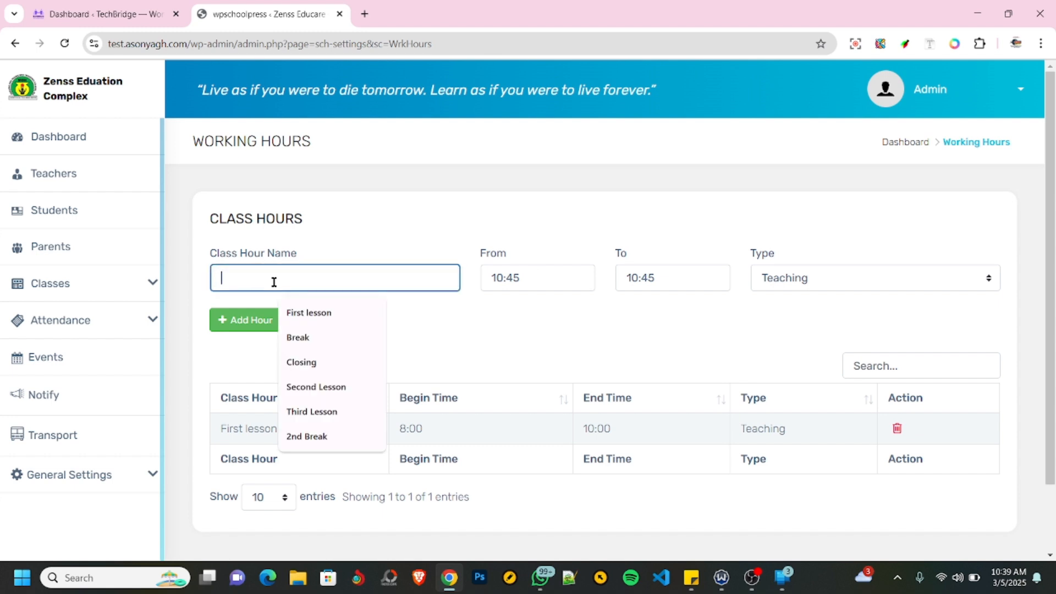
pyautogui.click(300, 340)
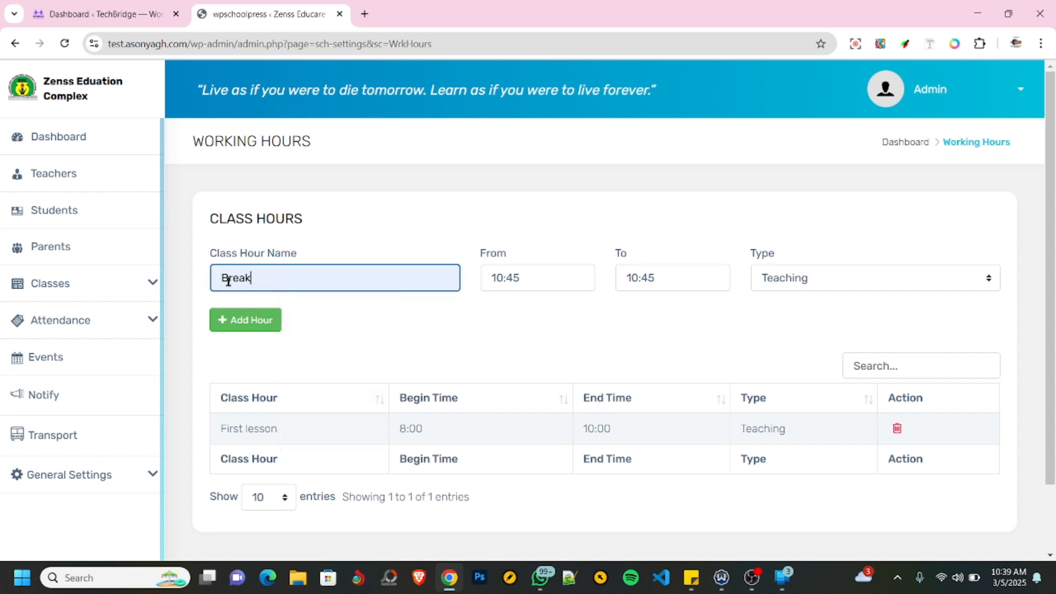
pyautogui.click(223, 277)
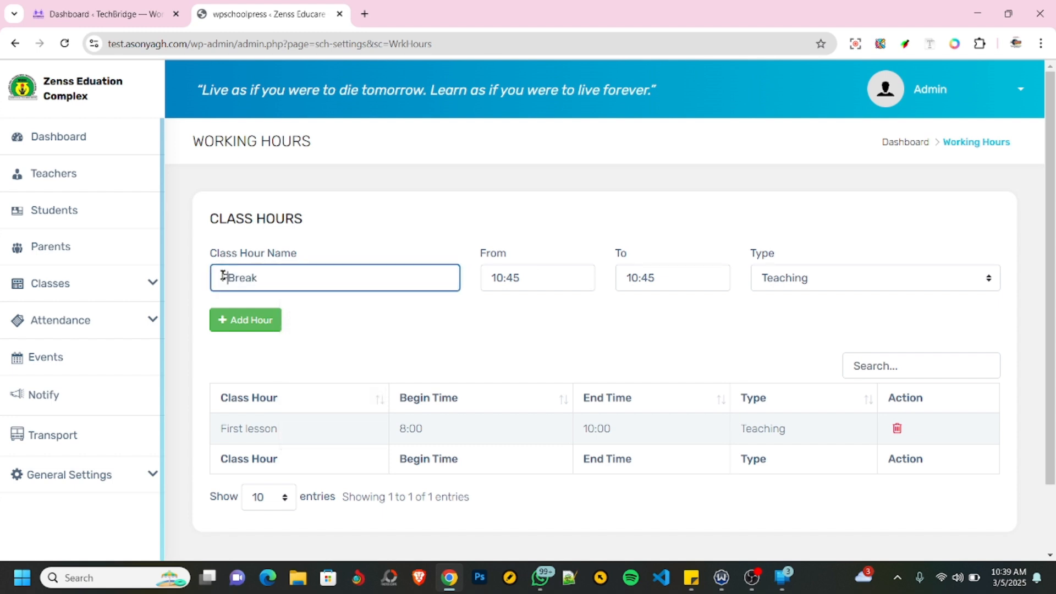
pyautogui.write('First')
pyautogui.click(526, 279)
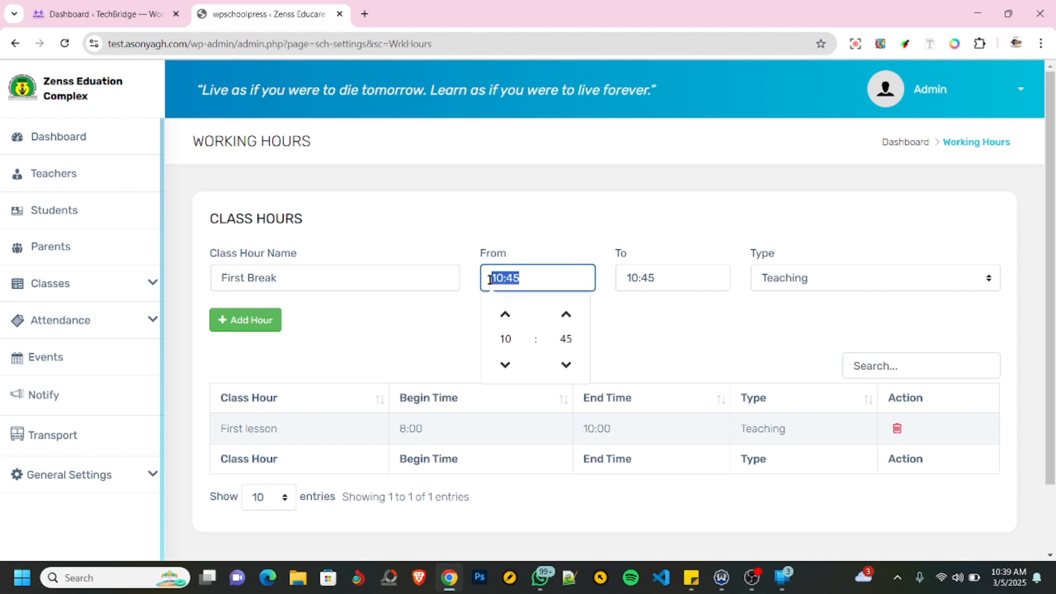
pyautogui.write('10:')
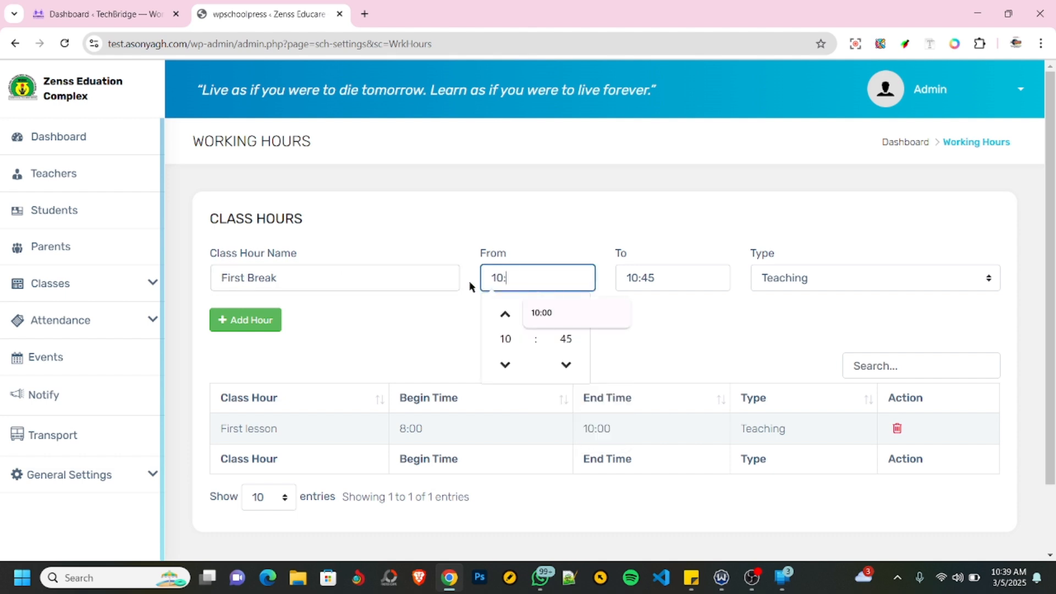
pyautogui.click(546, 314)
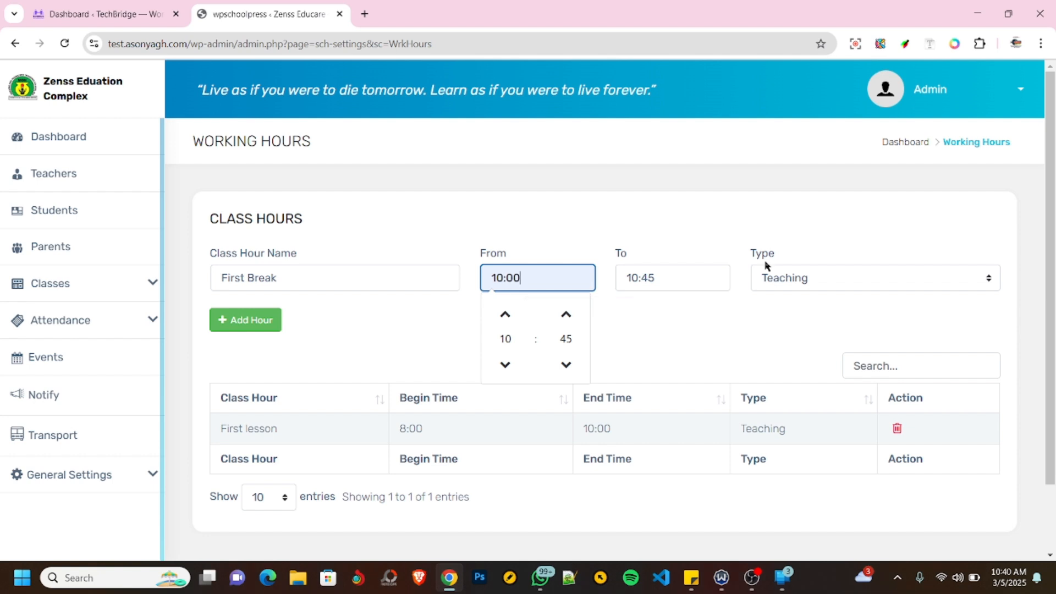
# - End the First Break at 10:30, set its type to Break and add the class hour
pyautogui.click(650, 279)
pyautogui.write('10')
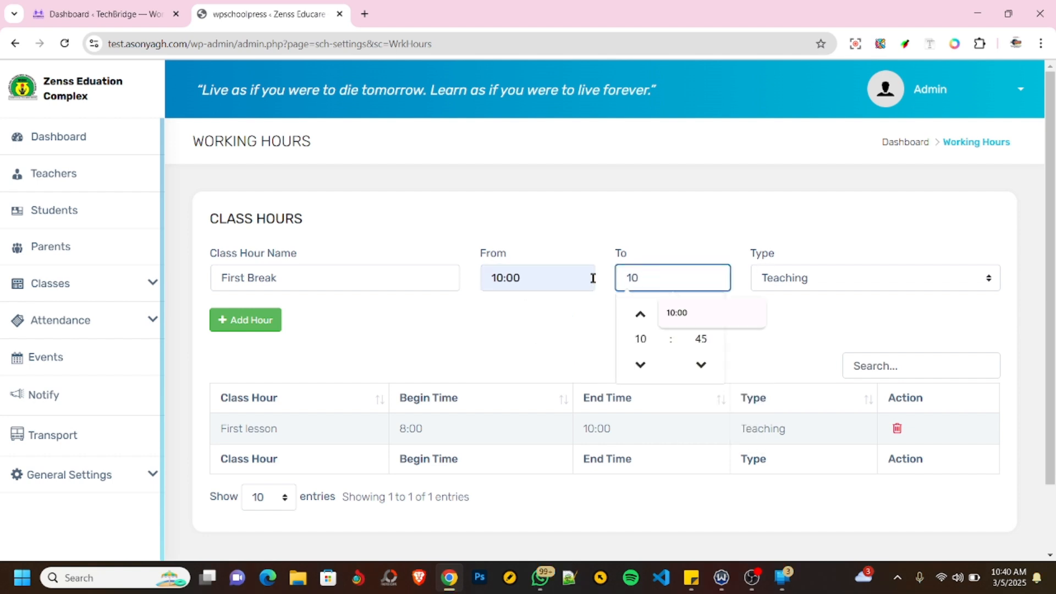
pyautogui.write(':30')
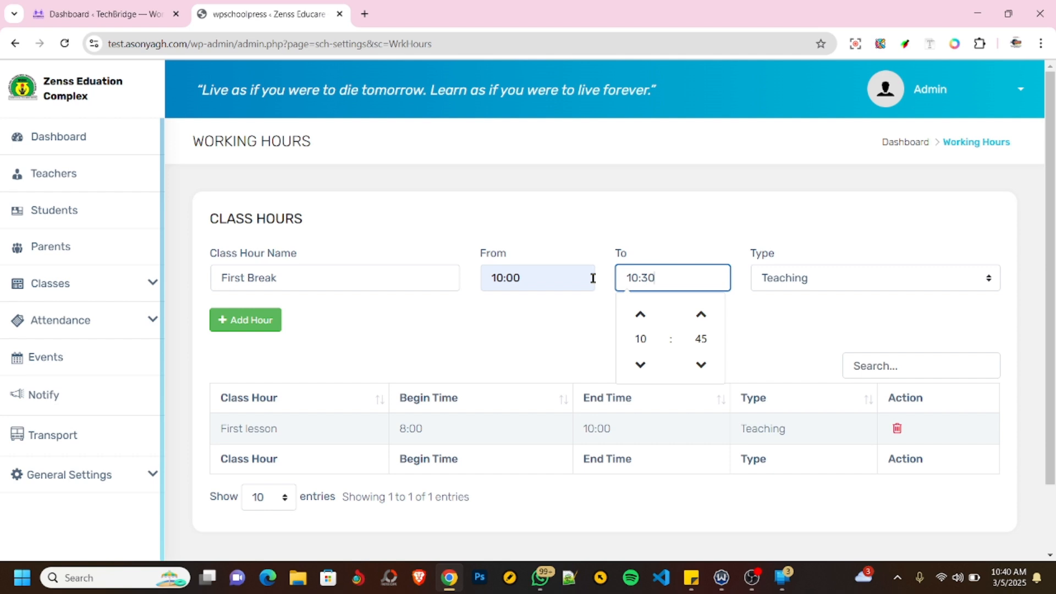
pyautogui.click(809, 283)
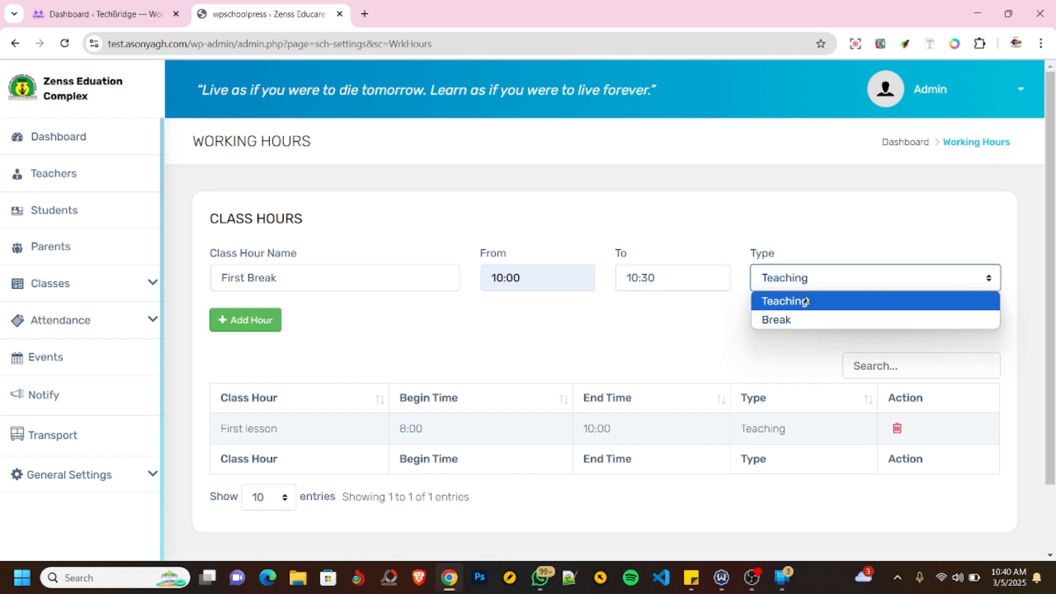
pyautogui.click(794, 322)
pyautogui.click(260, 321)
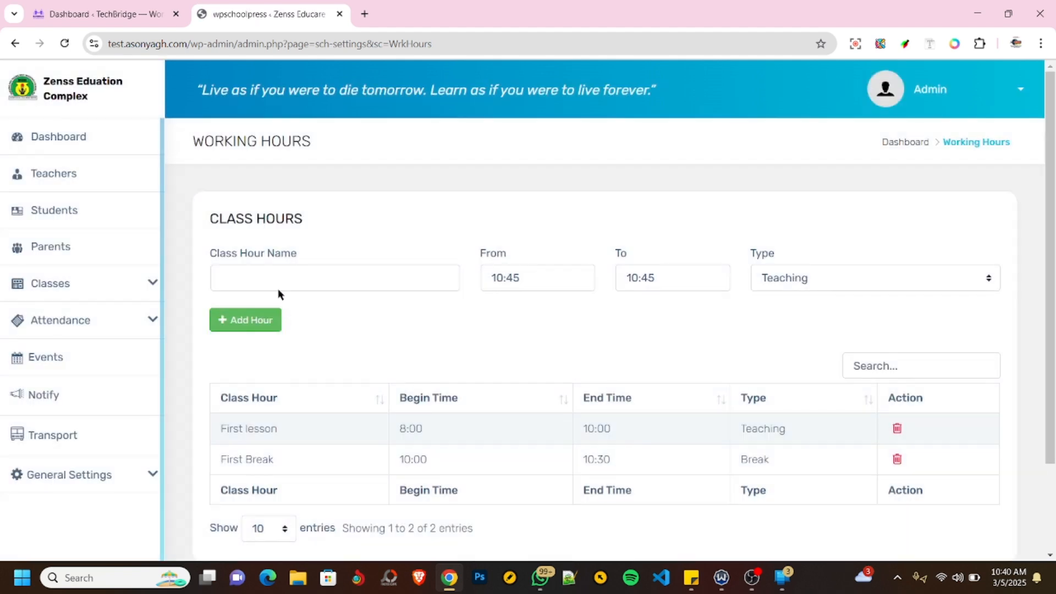
# - Enter a new class hour named Second Lesson with 10:30 as its start time
pyautogui.click(278, 273)
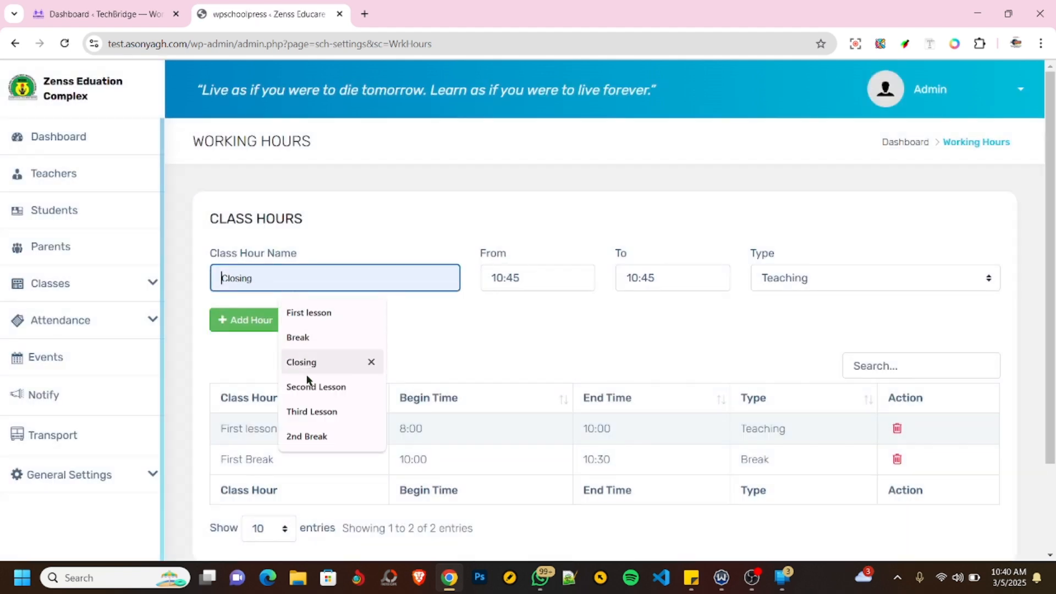
pyautogui.click(314, 387)
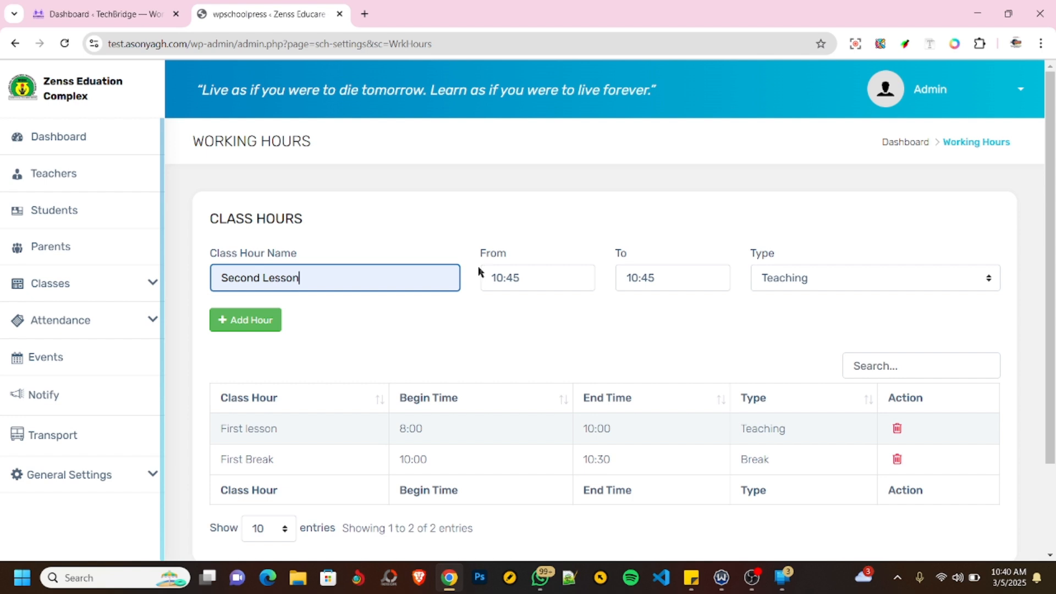
pyautogui.click(527, 276)
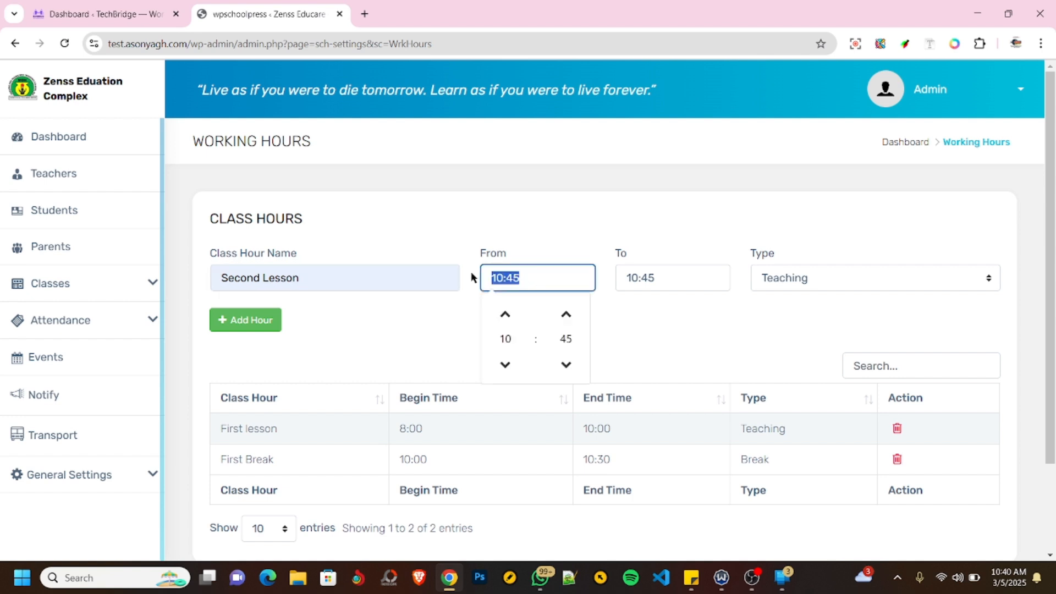
pyautogui.write('10:')
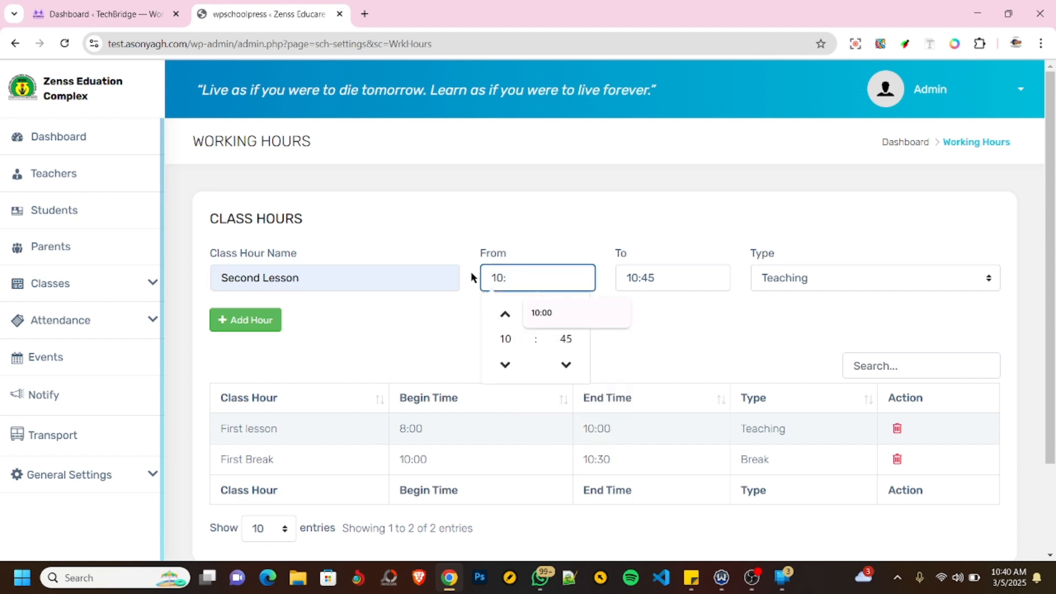
pyautogui.write('30')
pyautogui.press('Tab')
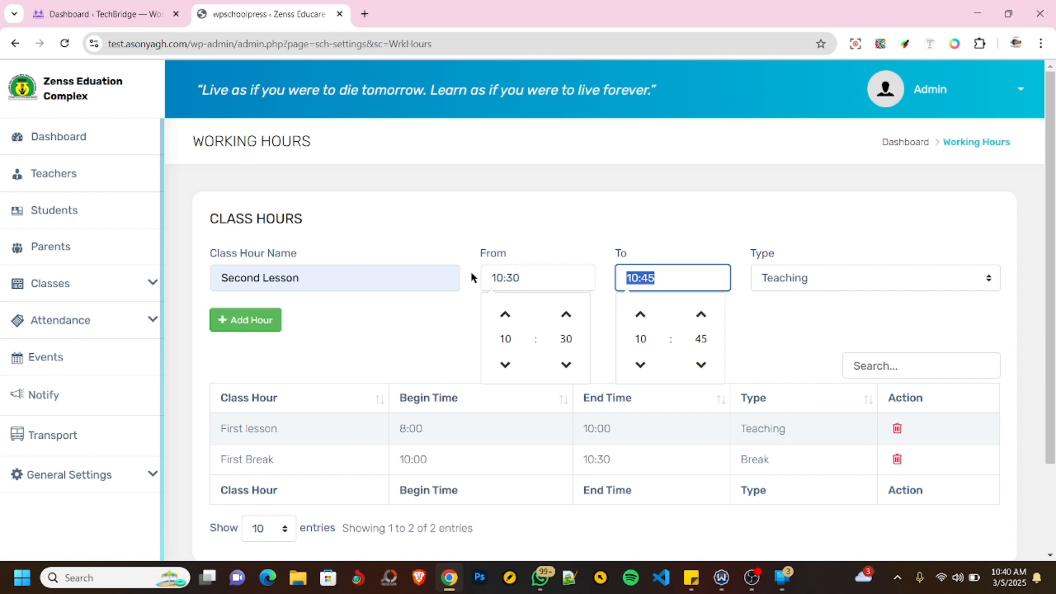
pyautogui.write('11:')
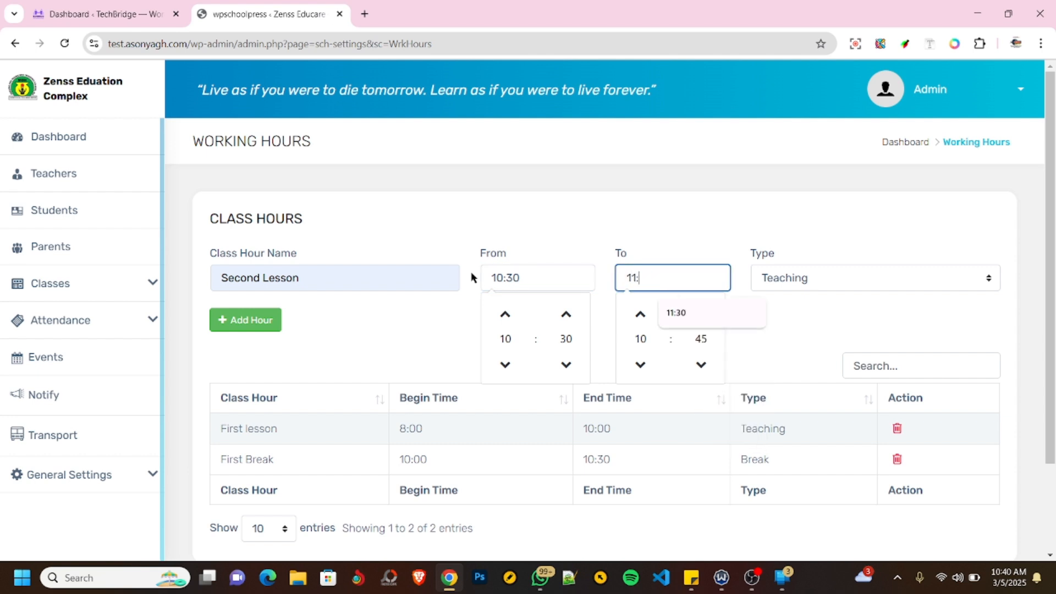
pyautogui.write('30')
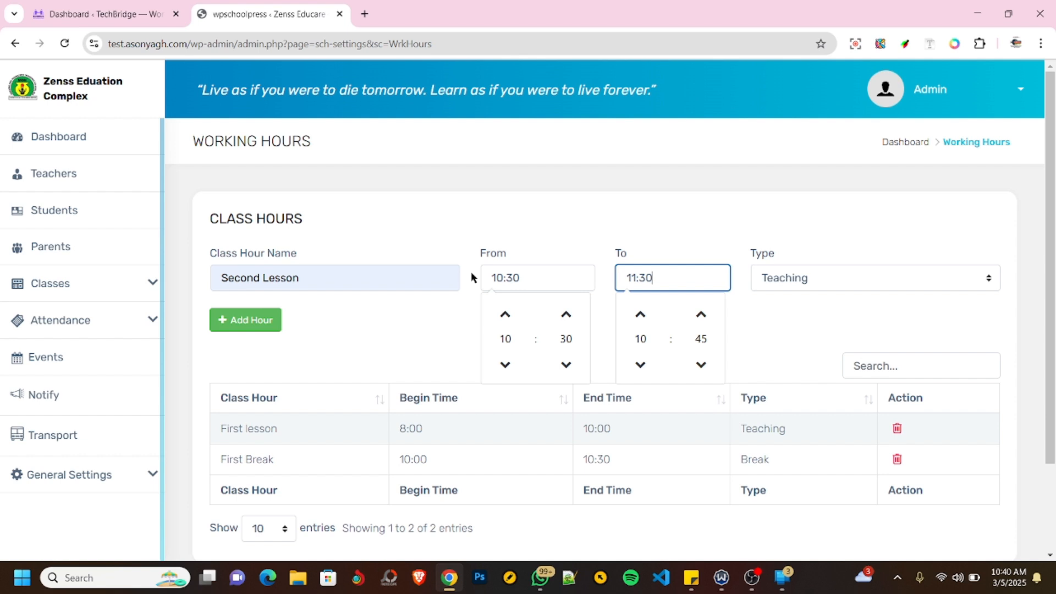
pyautogui.press('BackSpace')
pyautogui.press('BackSpace')
pyautogui.press('BackSpace')
pyautogui.press('BackSpace')
pyautogui.press('BackSpace')
# - End the Second Lesson at 12:30, keep its type as Teaching and add the class hour
pyautogui.write('12:')
pyautogui.write('30')
pyautogui.click(823, 283)
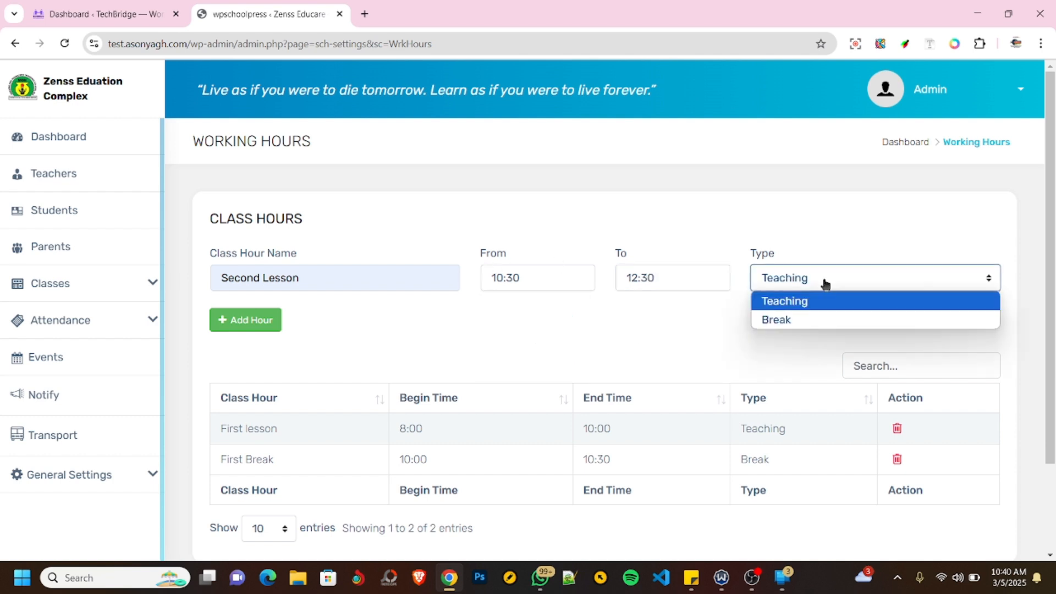
pyautogui.click(804, 304)
pyautogui.click(246, 321)
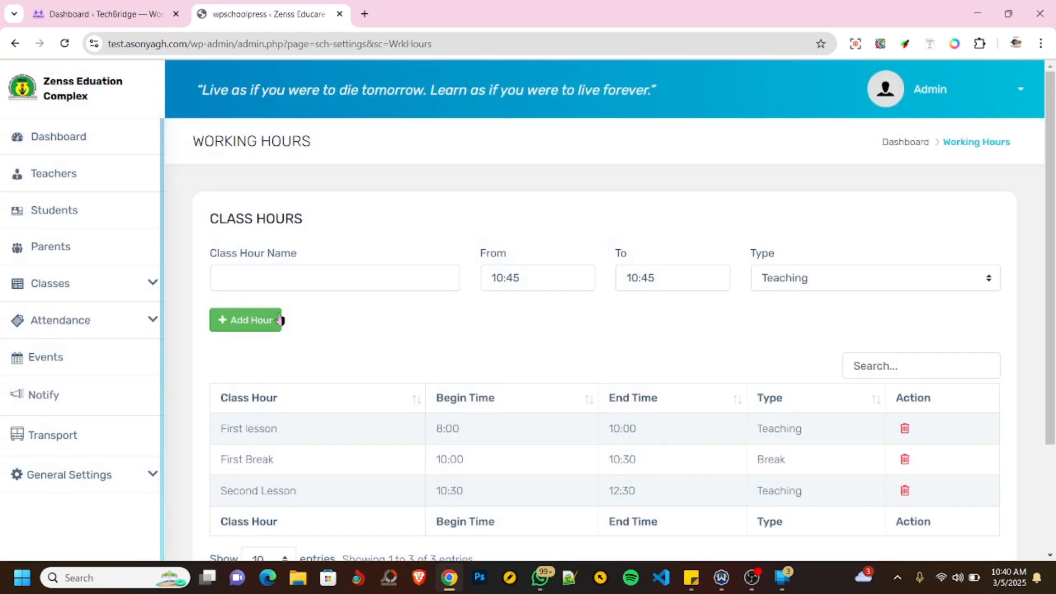
# - Enter a new class hour named 2nd Break with 12:30 as its start time
pyautogui.click(256, 277)
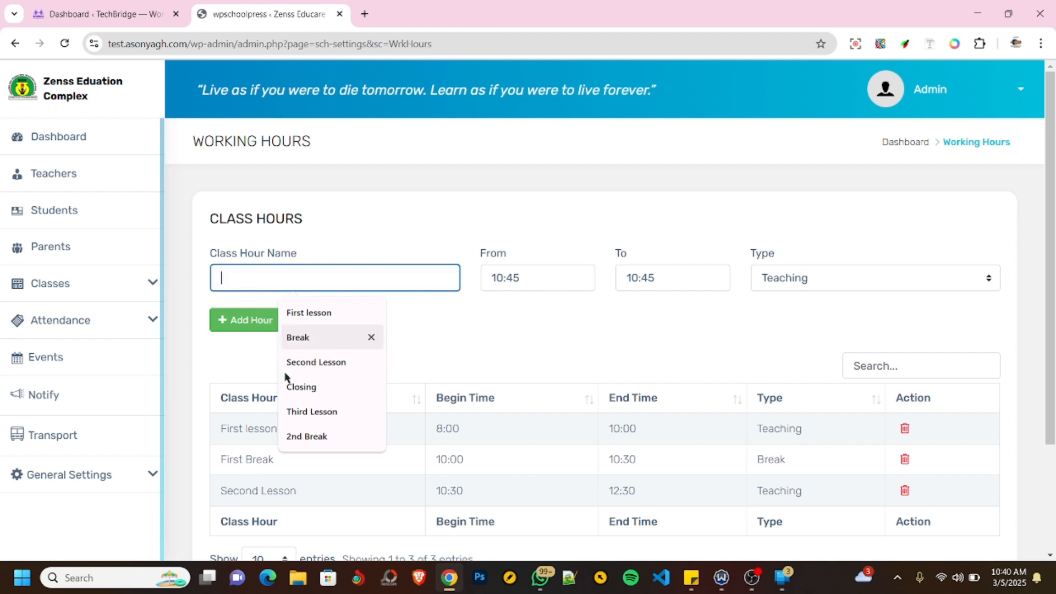
pyautogui.click(295, 437)
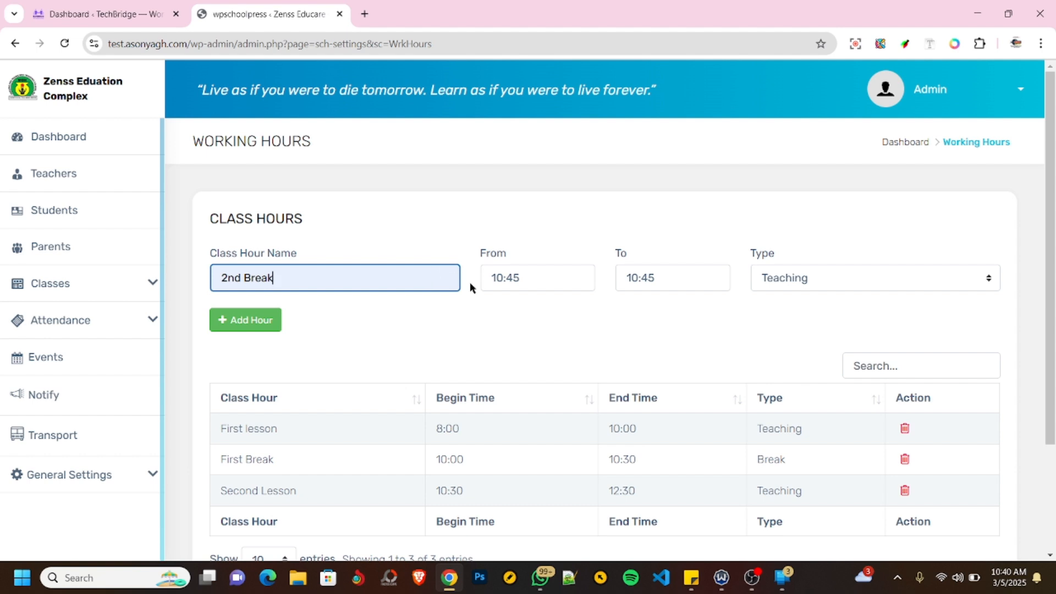
pyautogui.click(523, 276)
pyautogui.moveTo(522, 276); pyautogui.dragTo(482, 282)
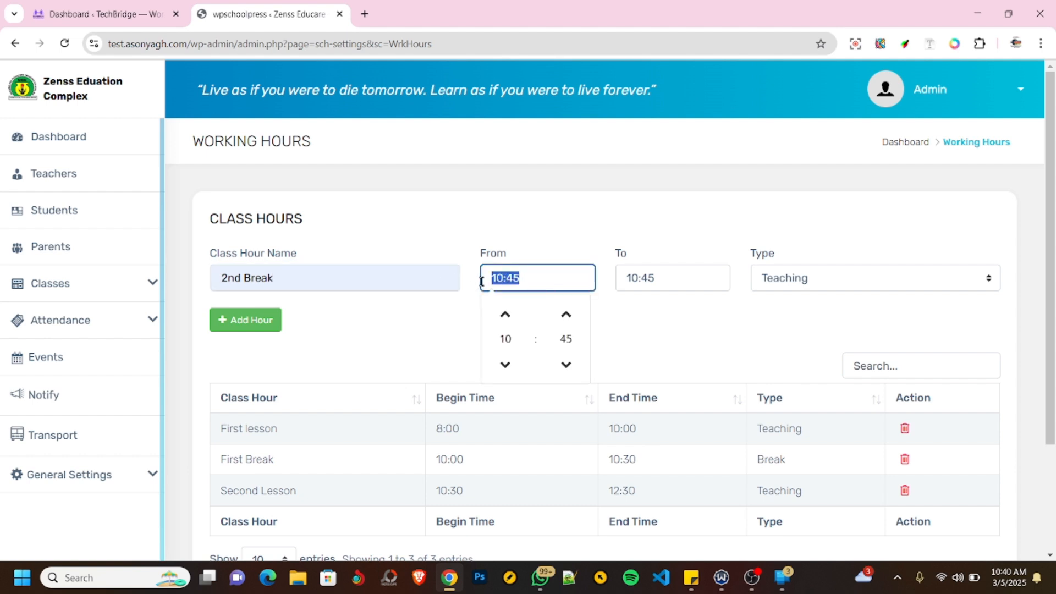
pyautogui.write('12:30')
pyautogui.press('Tab')
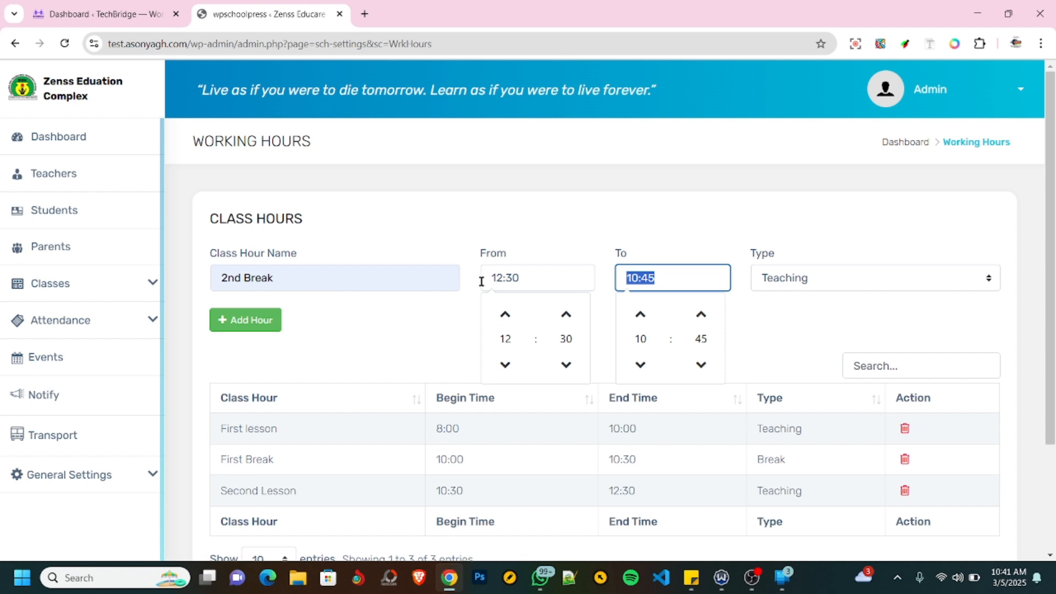
# - End the 2nd Break at 13:00, set its type to Break and add the class hour
pyautogui.write('13:00')
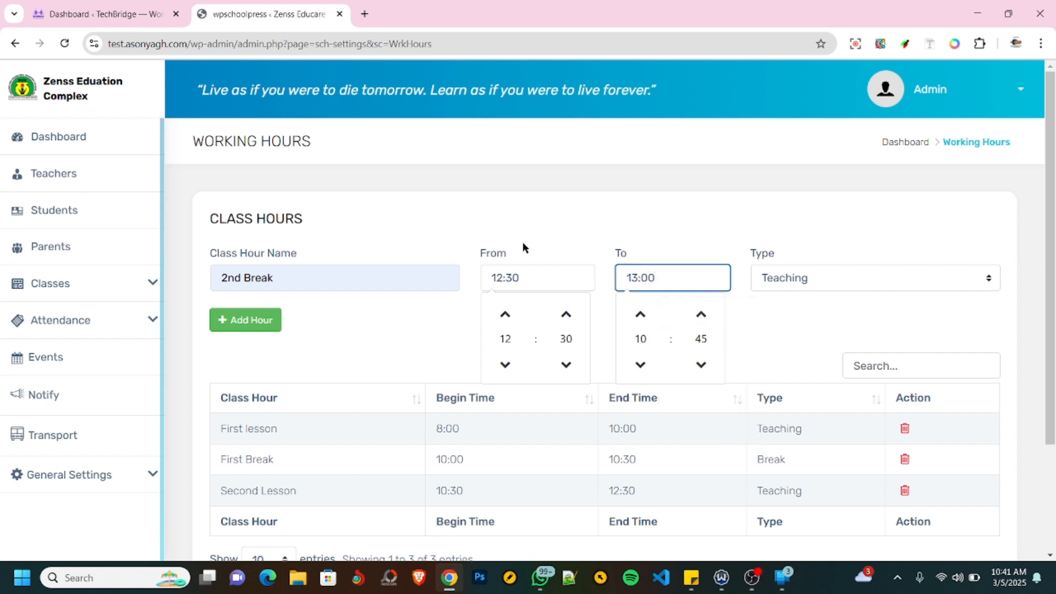
pyautogui.click(806, 278)
pyautogui.click(775, 321)
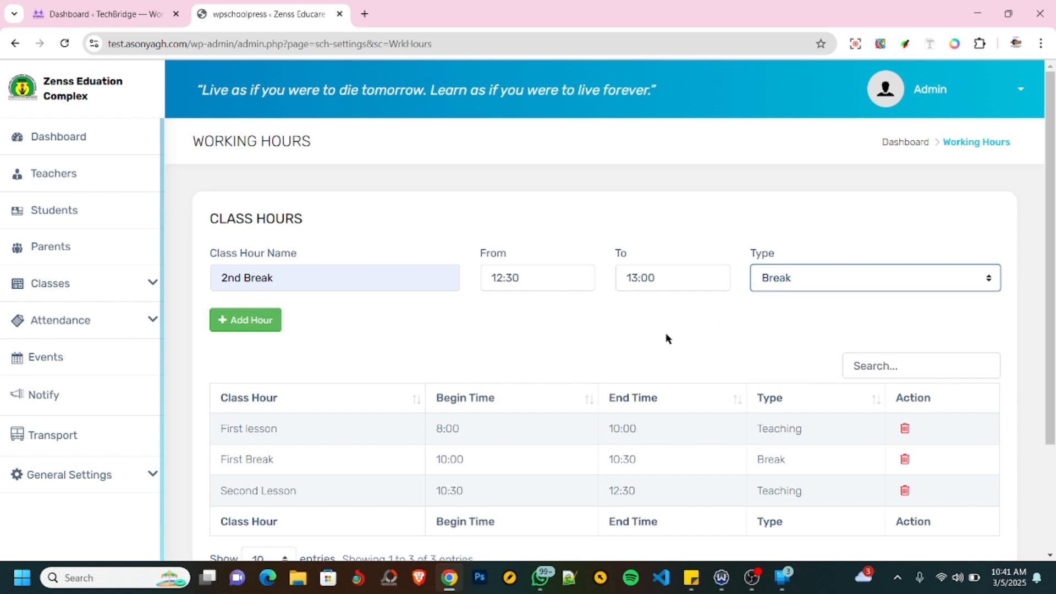
pyautogui.click(258, 323)
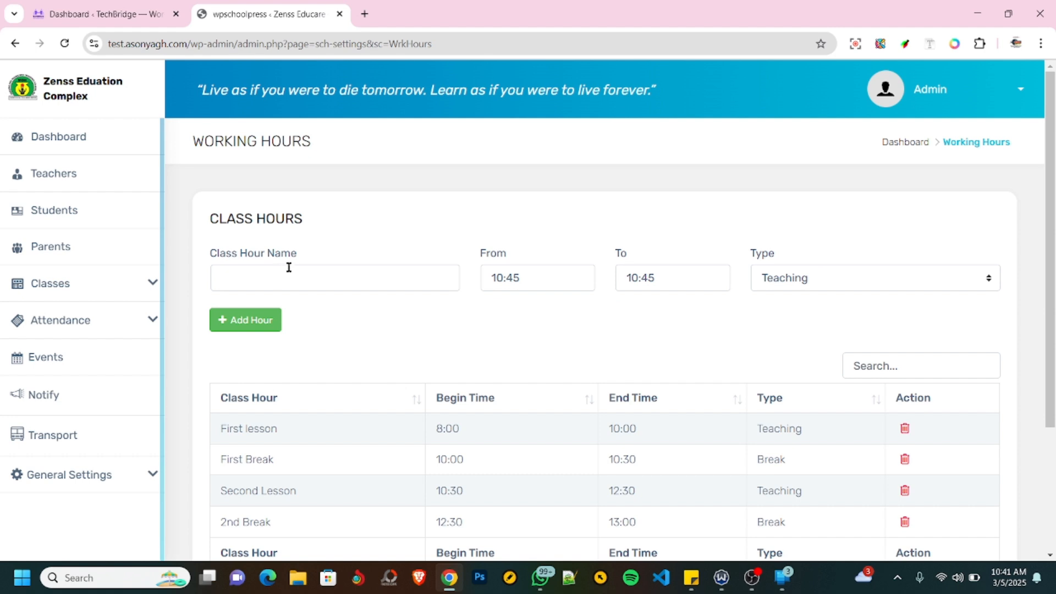
# - Enter a new class hour named Third Lesson with 13:00 as its start time
pyautogui.scroll(-1, 341, 307)
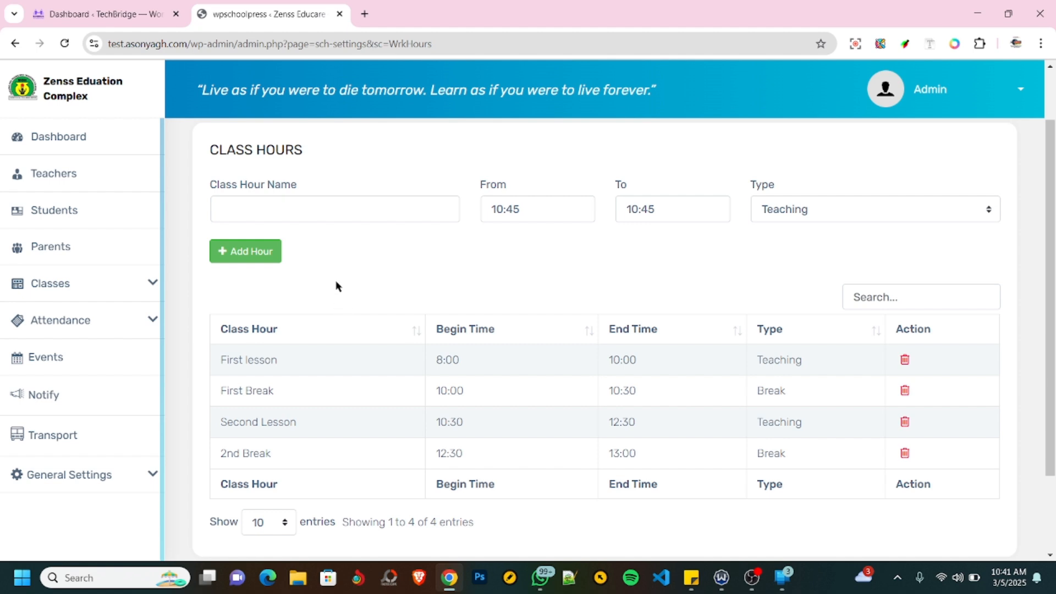
pyautogui.click(257, 208)
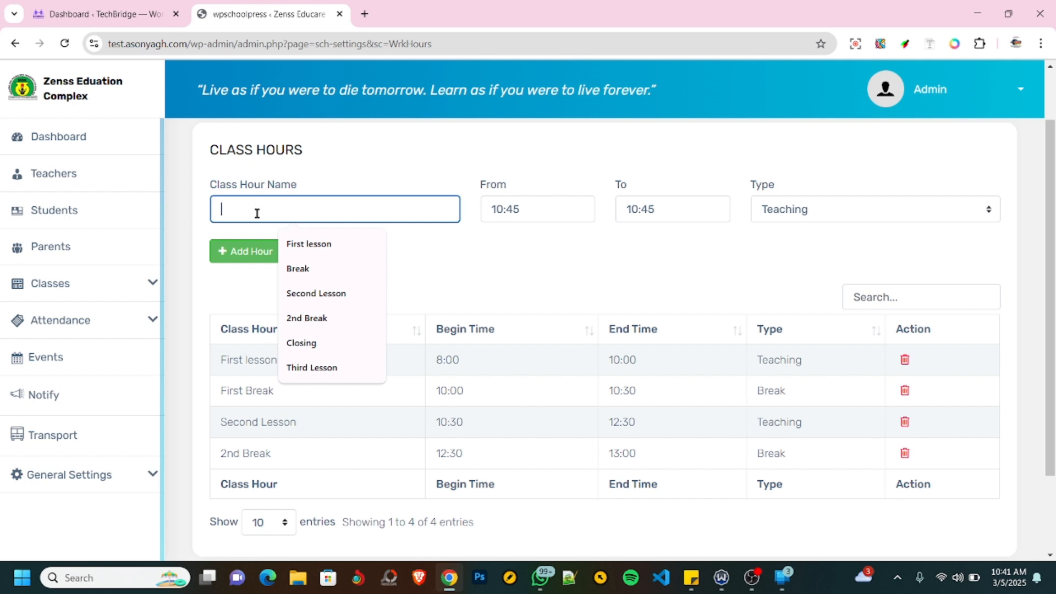
pyautogui.click(312, 368)
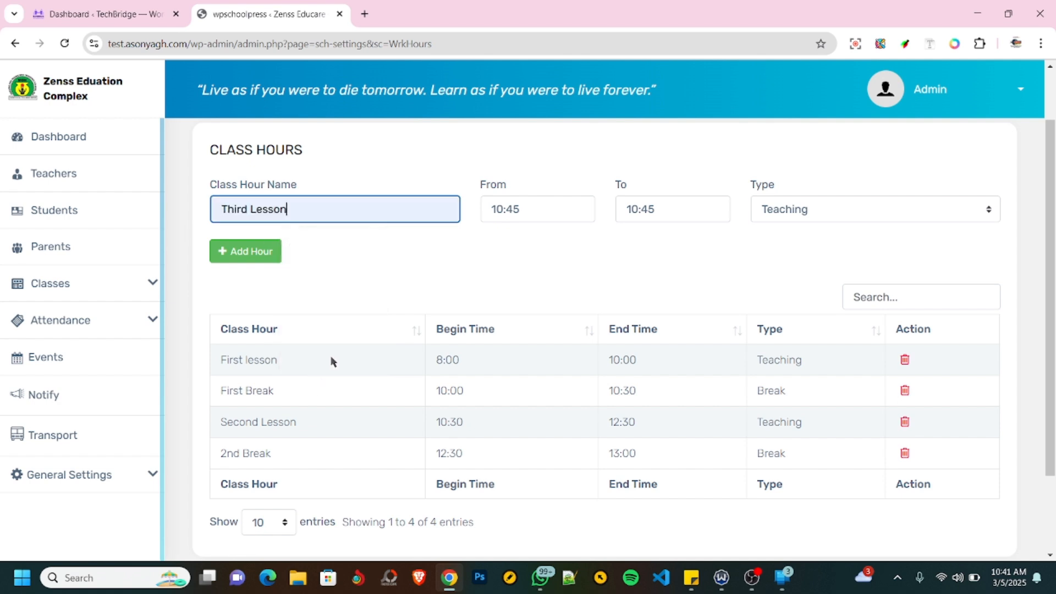
pyautogui.click(487, 210)
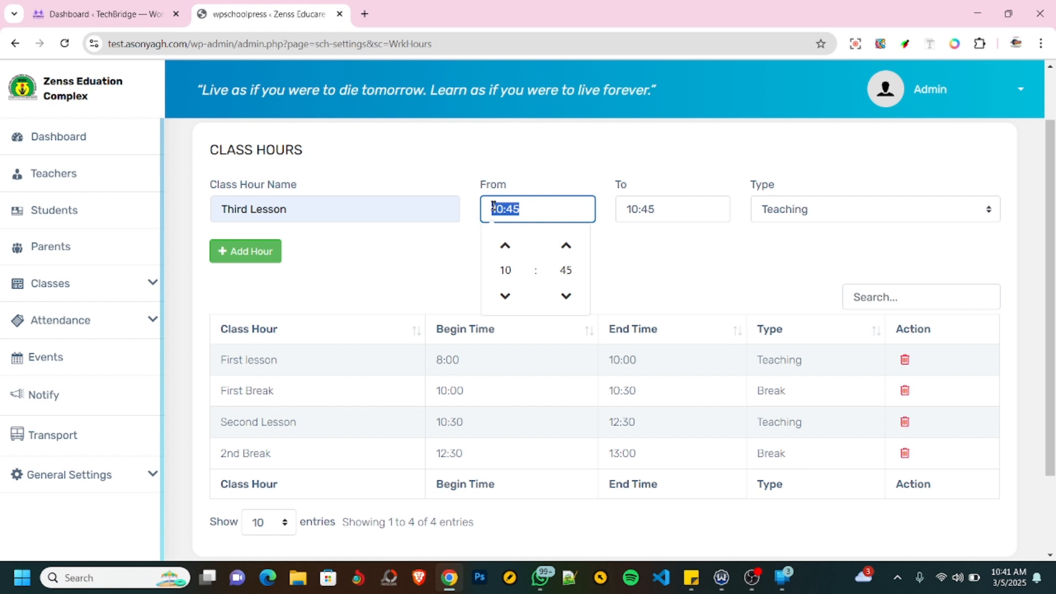
pyautogui.write('13:00')
# - End the Third Lesson at 15:00 and add the class hour, reloading the page and resubmitting the form
pyautogui.click(679, 207)
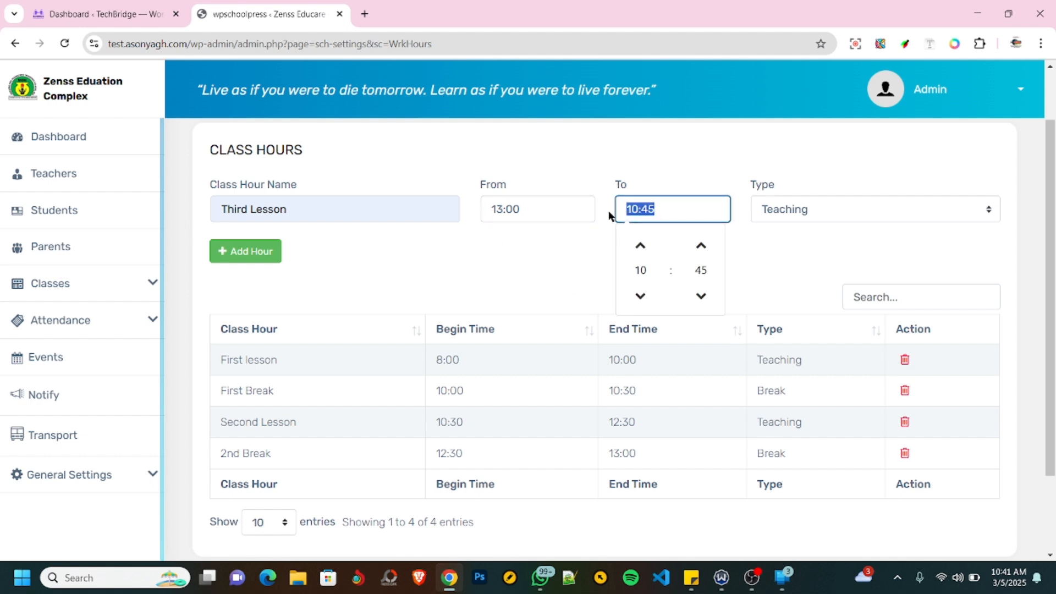
pyautogui.write('15')
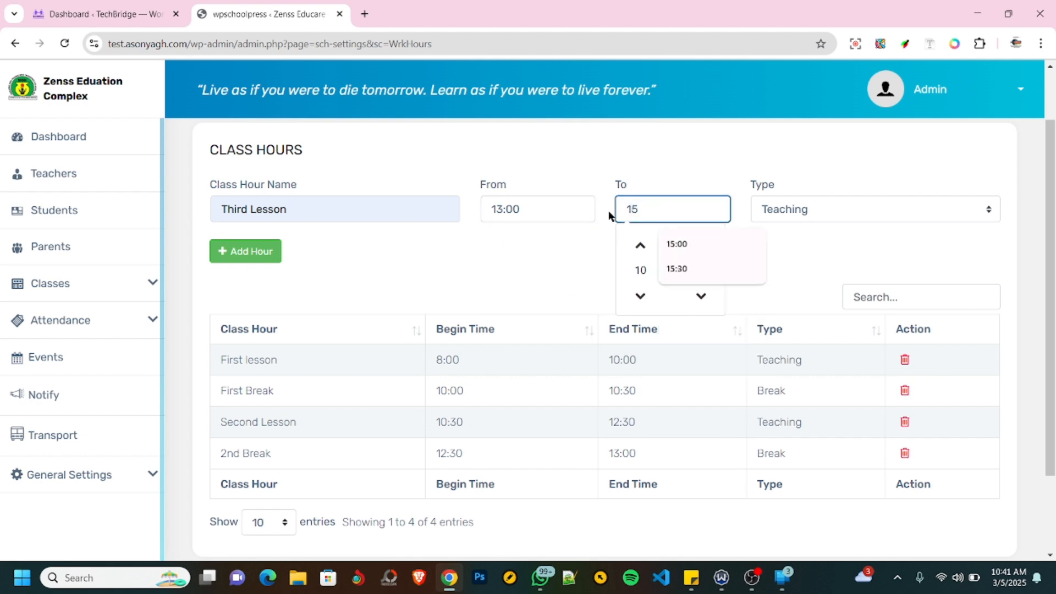
pyautogui.write(':00')
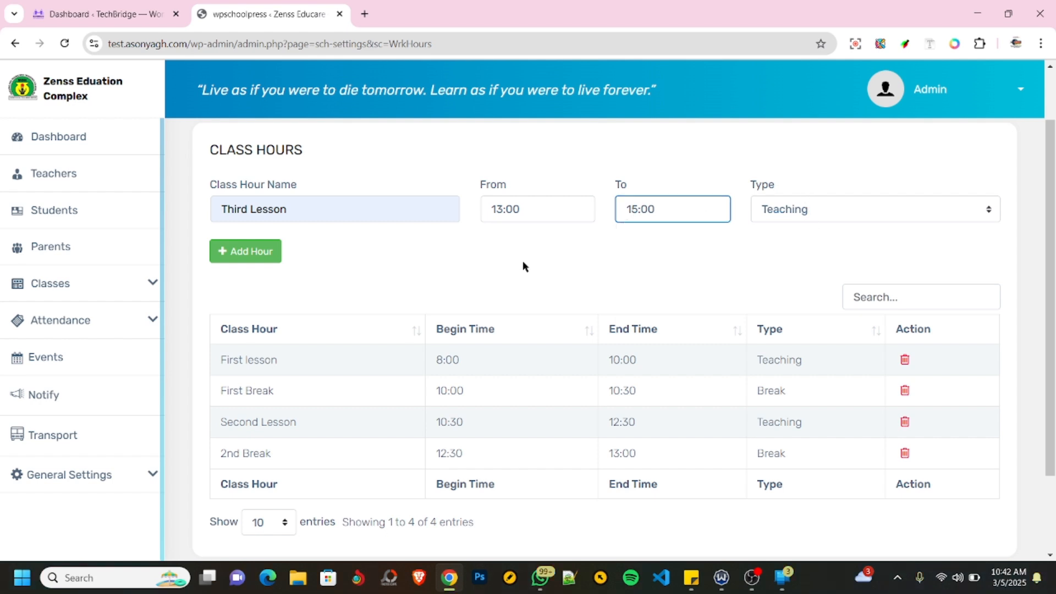
pyautogui.click(256, 255)
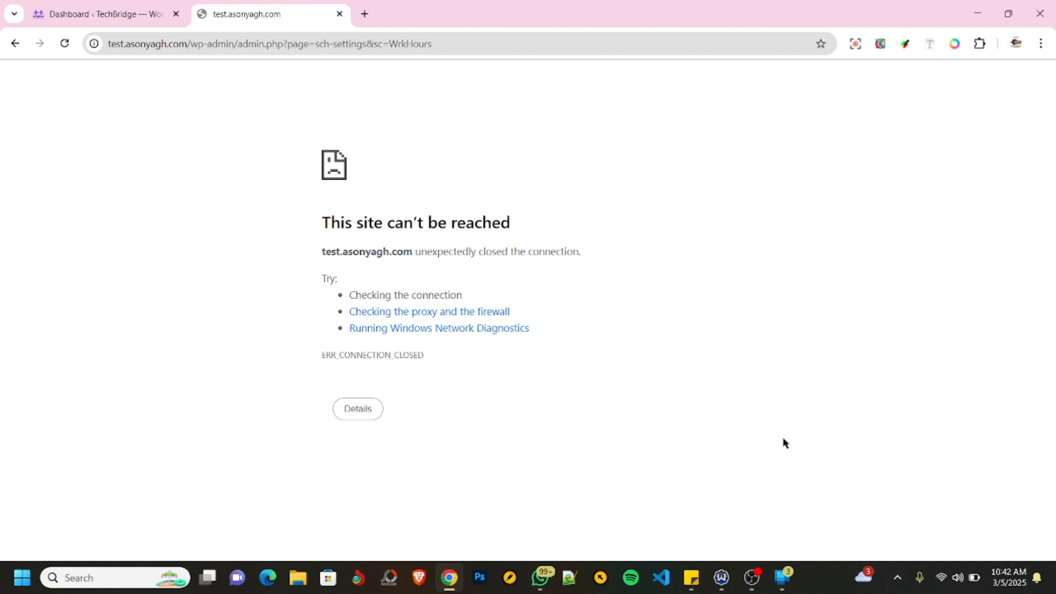
pyautogui.press('F5')
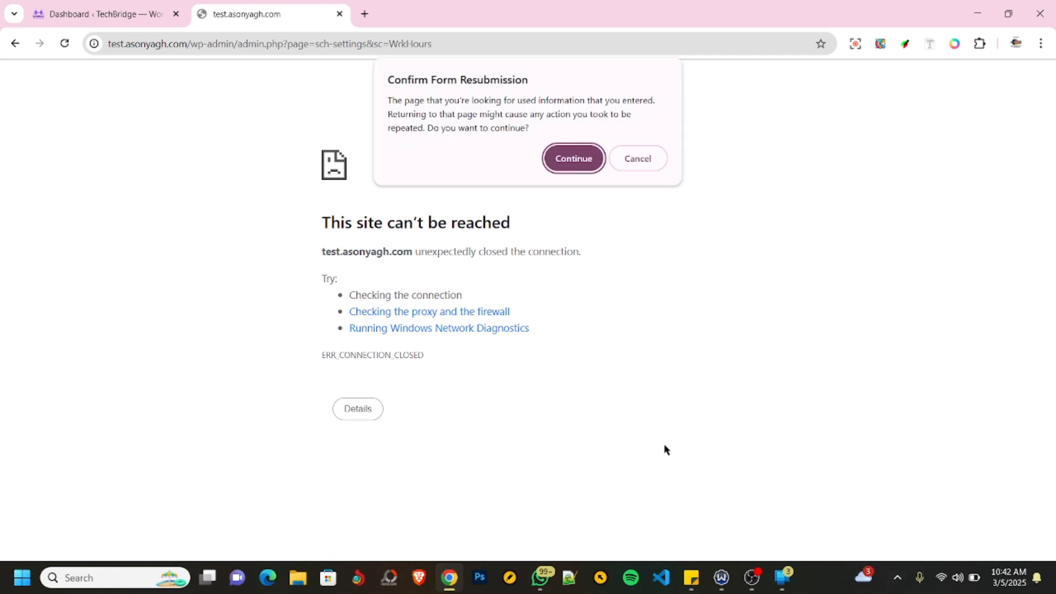
pyautogui.click(573, 158)
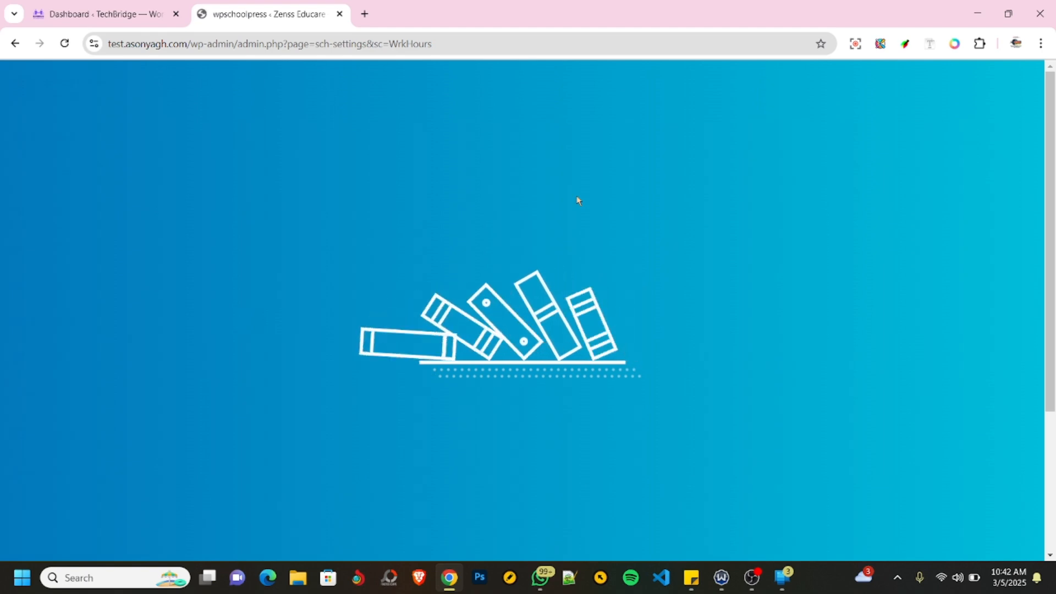
# - Review the list of class hours with their begin times, end times and types
pyautogui.scroll(-4, 531, 298)
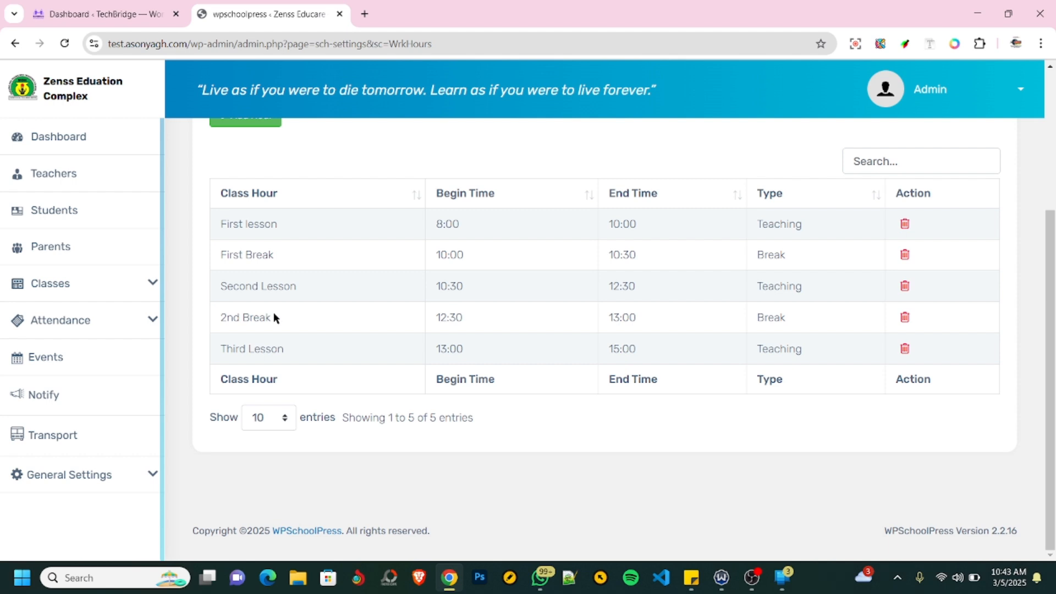
pyautogui.scroll(3, 424, 322)
pyautogui.scroll(-3, 424, 323)
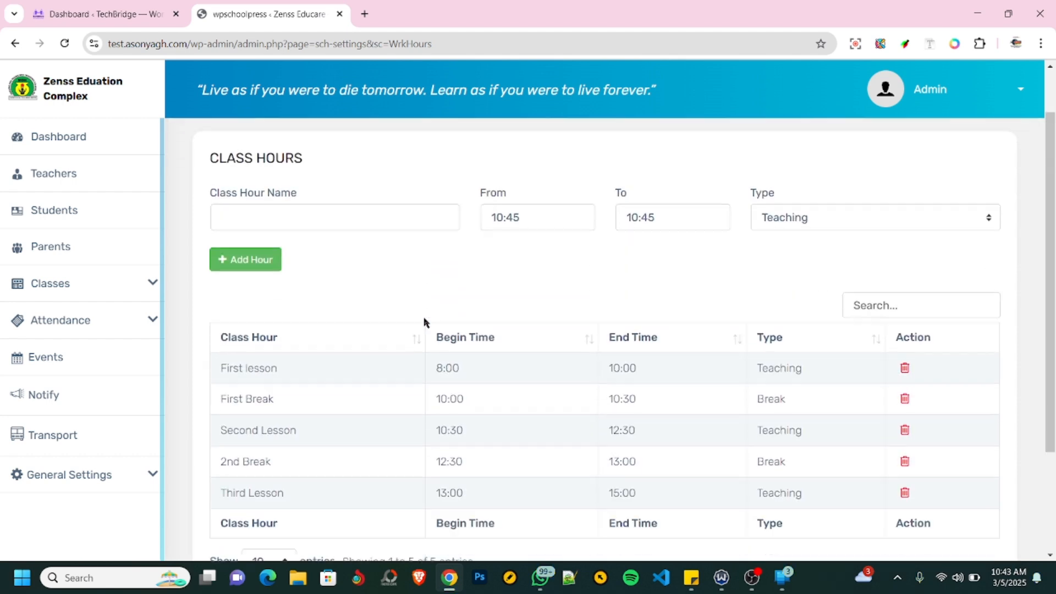
pyautogui.scroll(3, 424, 322)
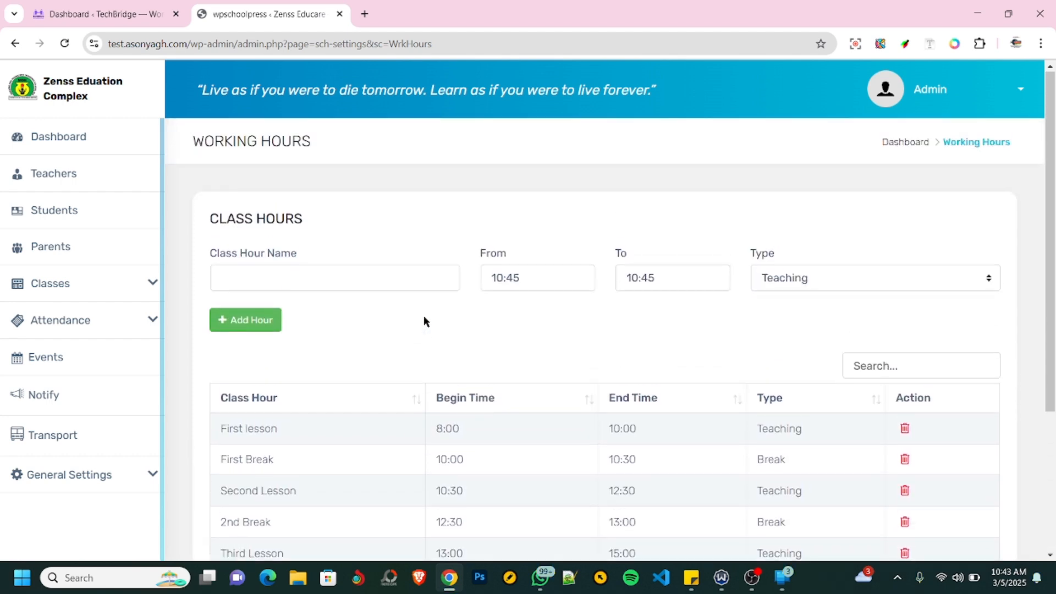
pyautogui.scroll(-3, 424, 320)
pyautogui.scroll(3, 427, 311)
pyautogui.scroll(-3, 428, 308)
# - Open the Leave Calendar and examine the weekly off options for class JHS 1 without choosing a day
pyautogui.click(105, 471)
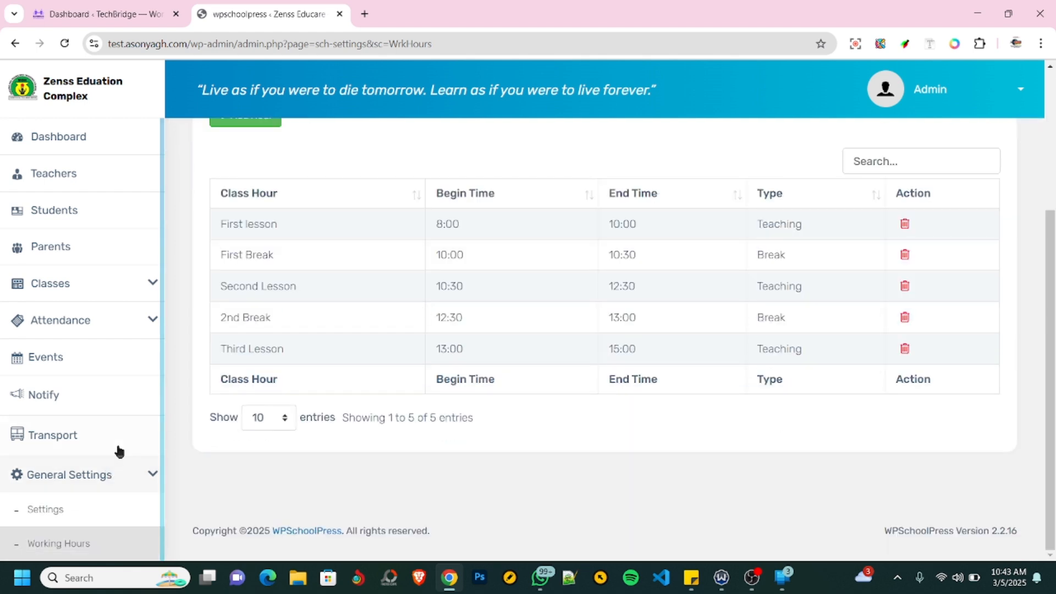
pyautogui.scroll(-1, 105, 465)
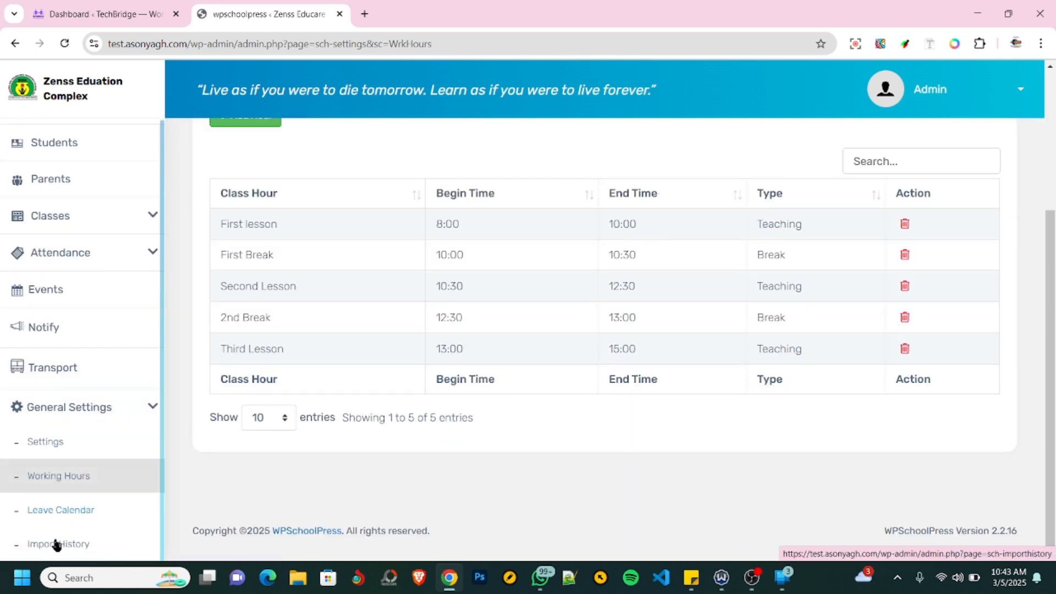
pyautogui.click(62, 512)
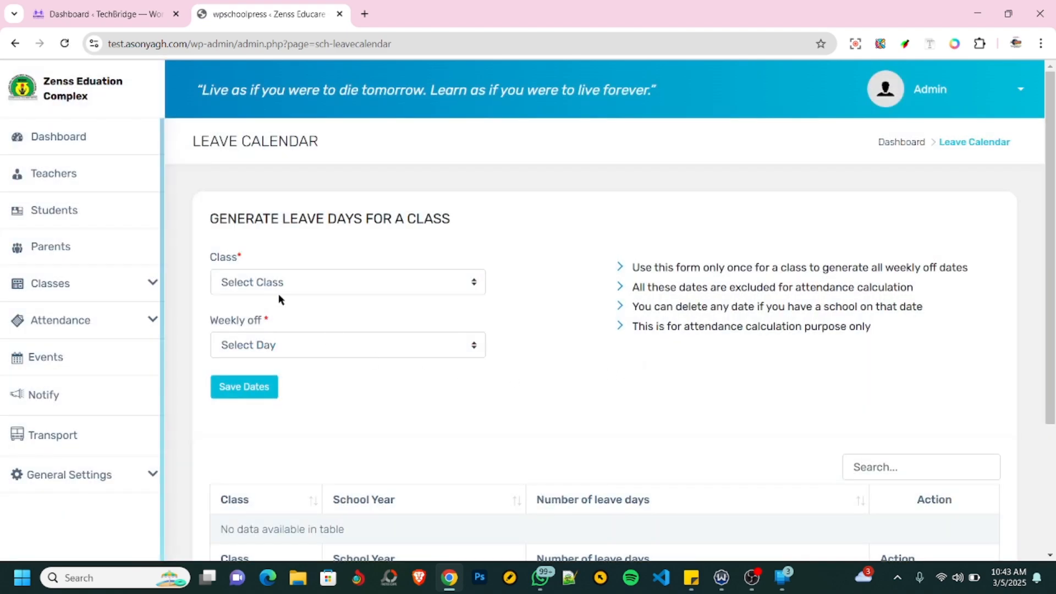
pyautogui.click(302, 290)
pyautogui.click(281, 323)
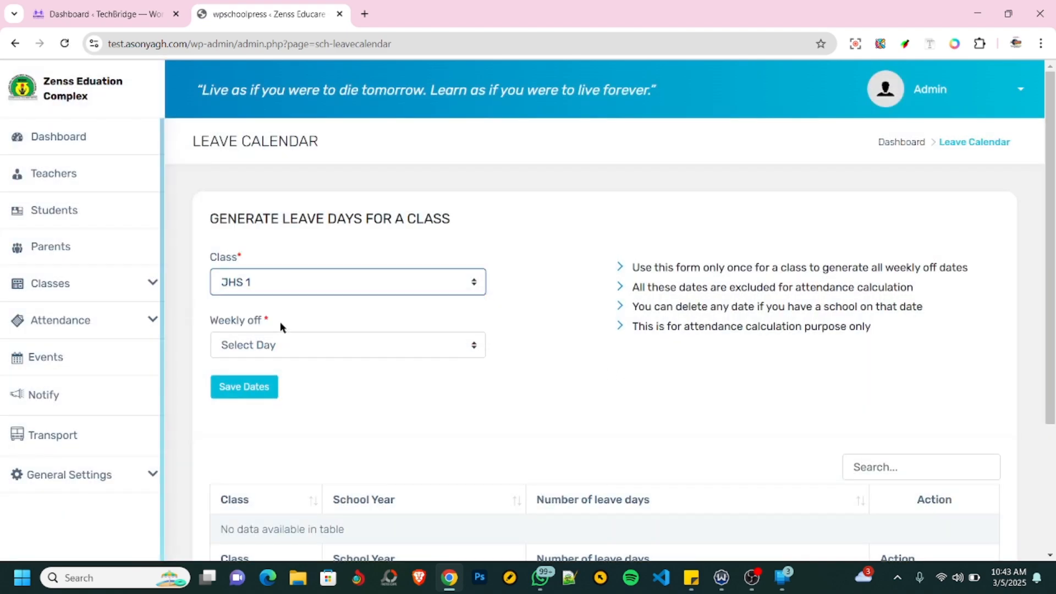
pyautogui.click(349, 352)
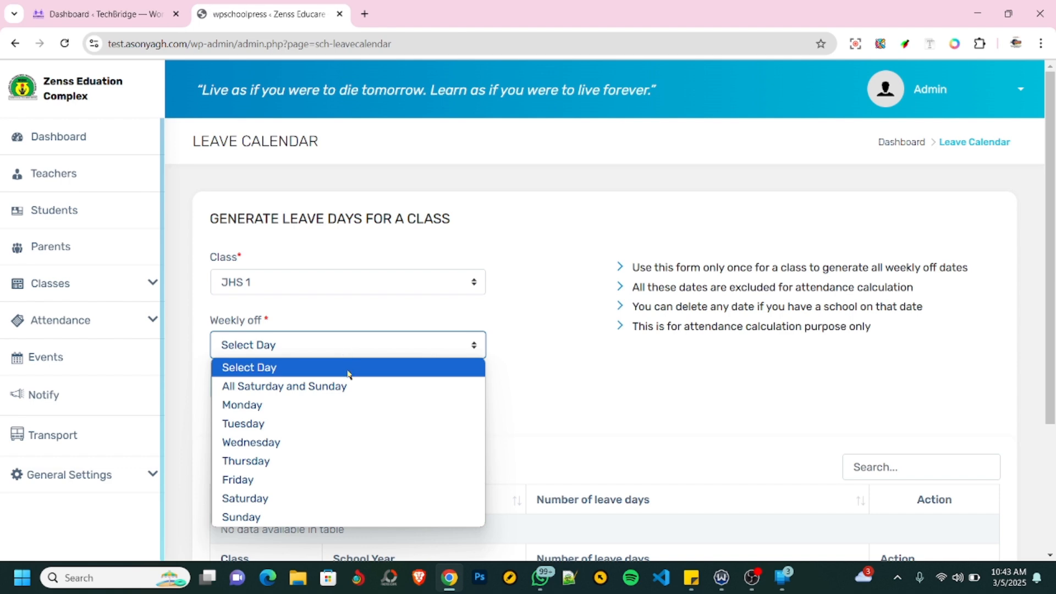
pyautogui.click(659, 417)
pyautogui.click(660, 417)
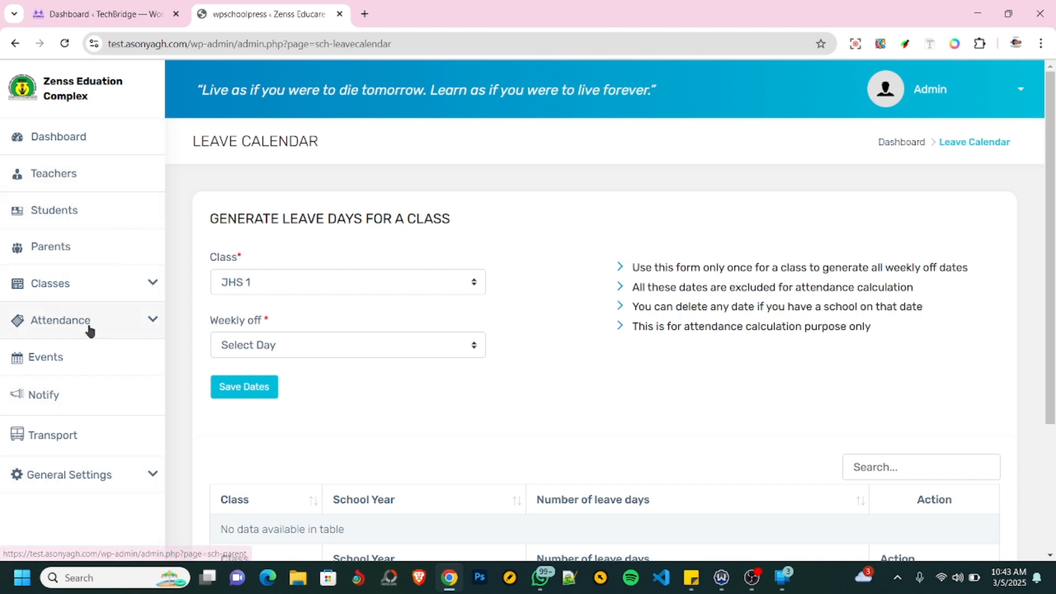
# - Open the class Time Table page and look up the timetable of JHS 1
pyautogui.click(154, 288)
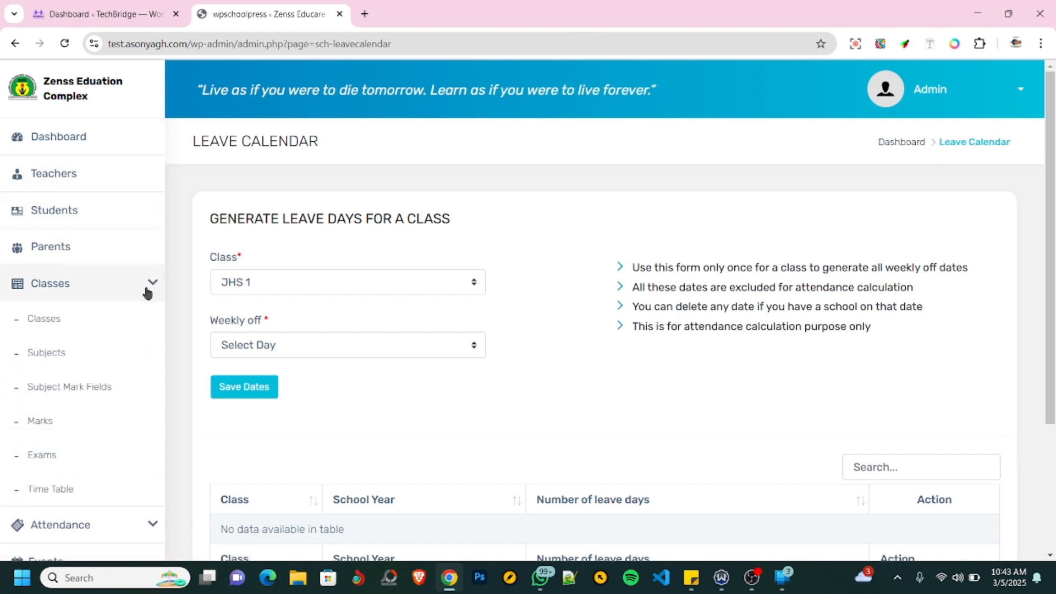
pyautogui.click(55, 489)
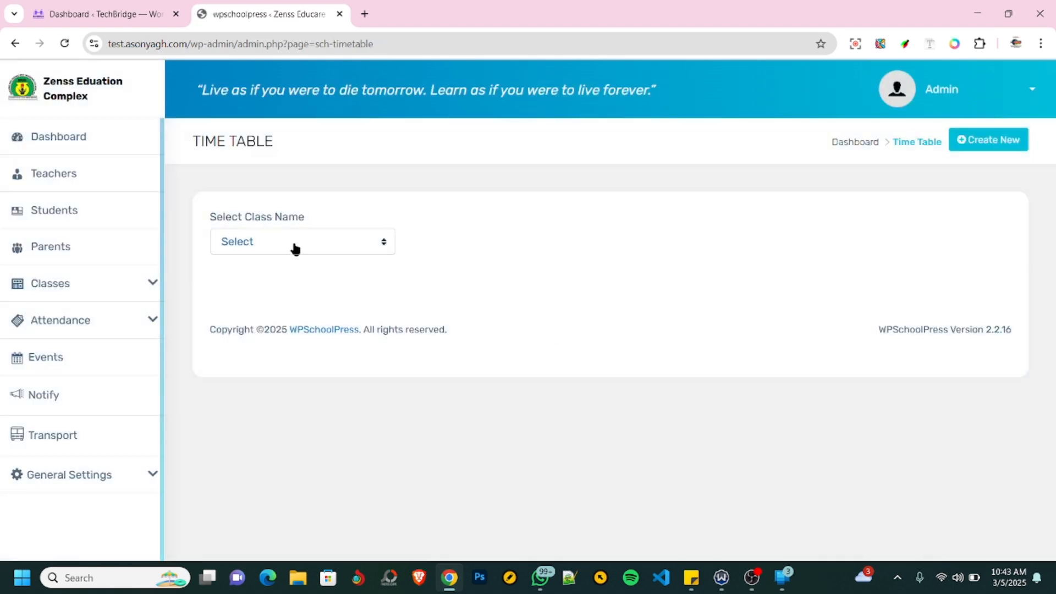
pyautogui.click(299, 242)
pyautogui.click(276, 284)
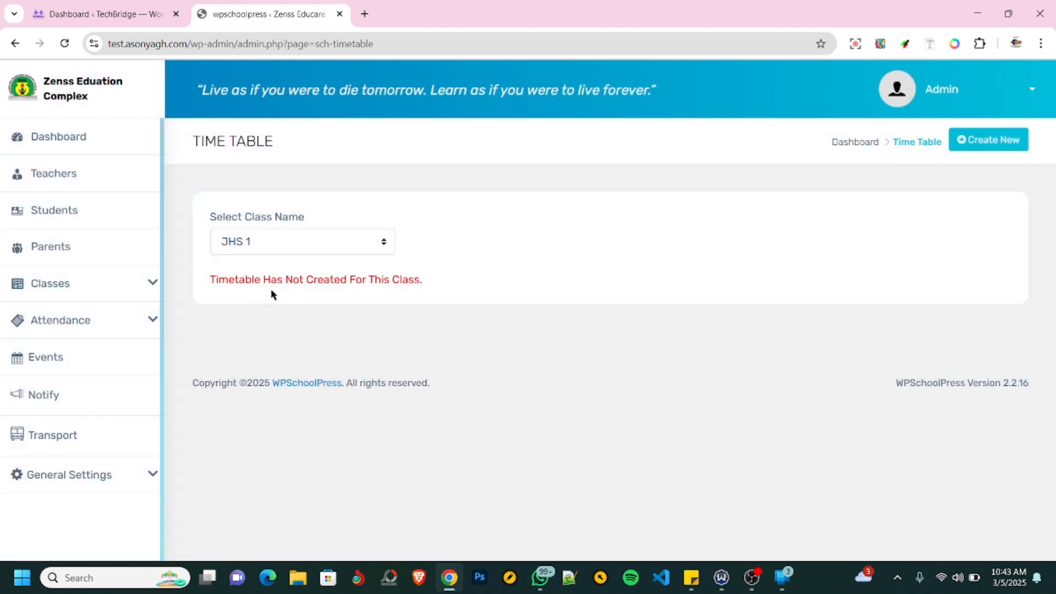
# - Create a new timetable for JHS 1 using New Template with 5 sessions and generate it
pyautogui.click(998, 142)
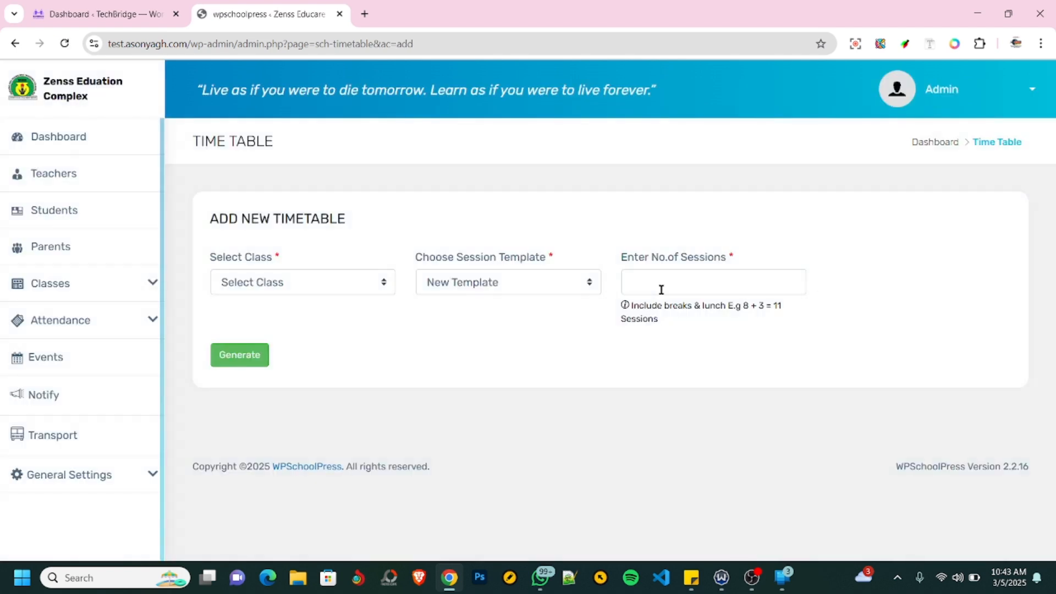
pyautogui.click(312, 287)
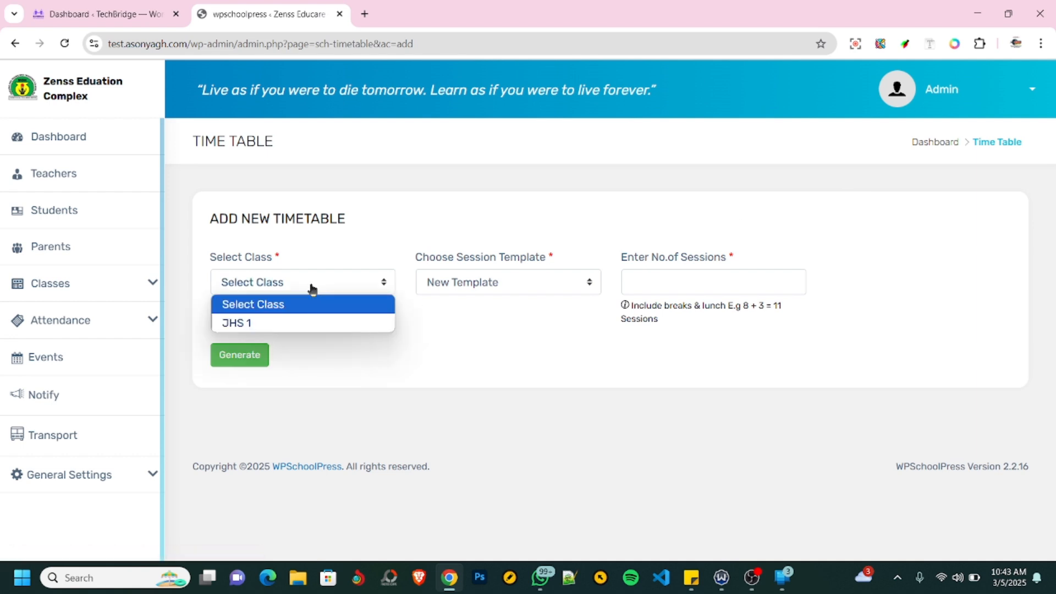
pyautogui.click(499, 287)
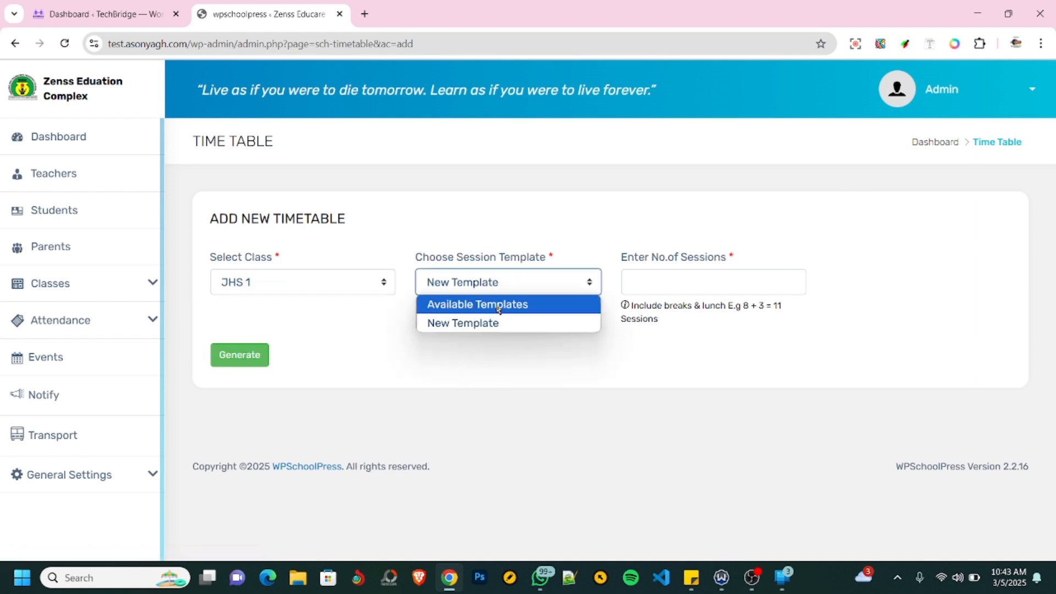
pyautogui.click(485, 325)
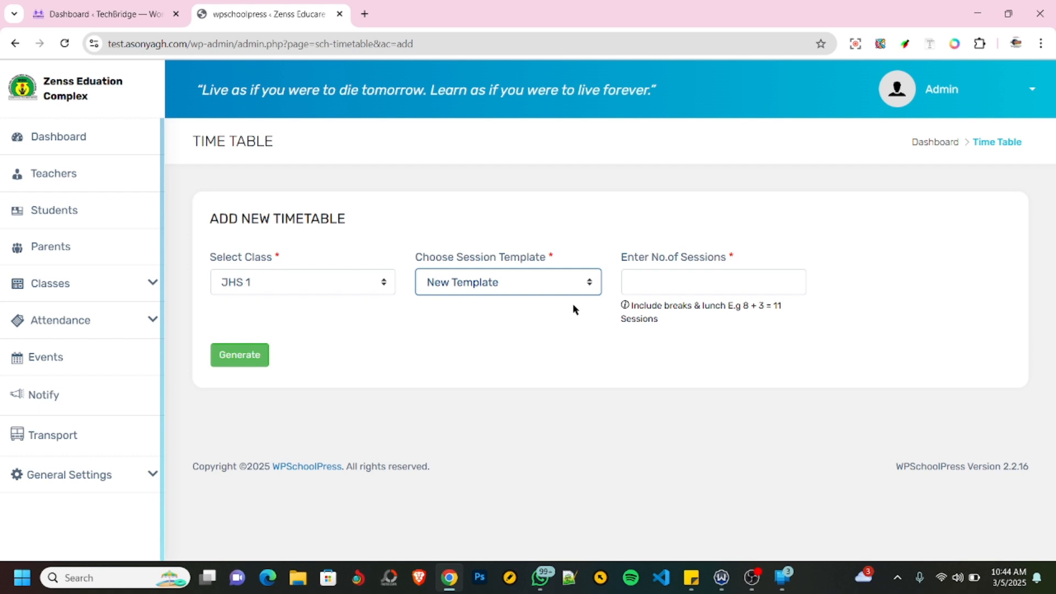
pyautogui.click(670, 281)
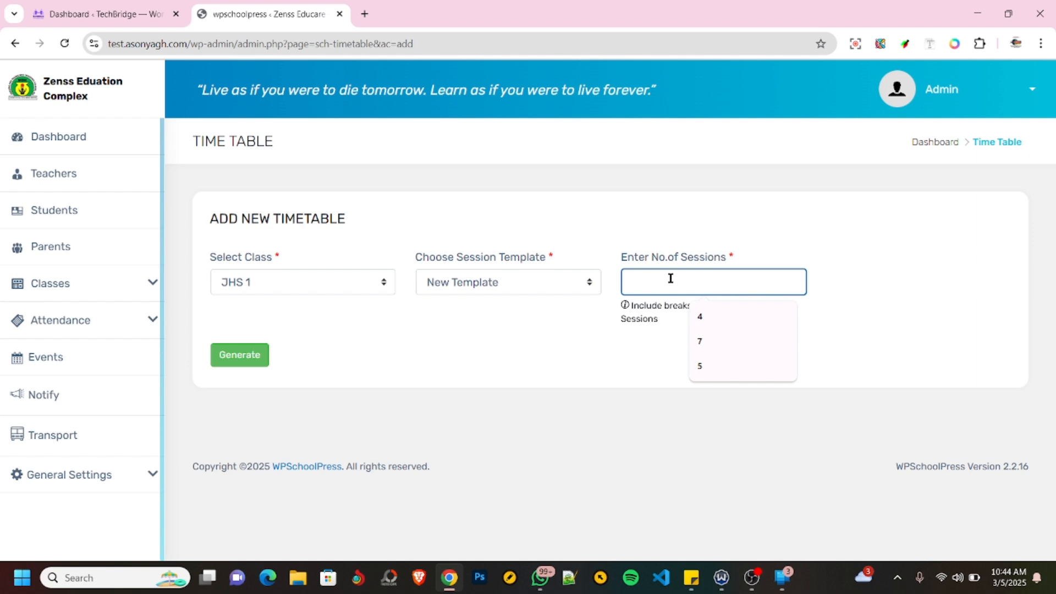
pyautogui.write('5')
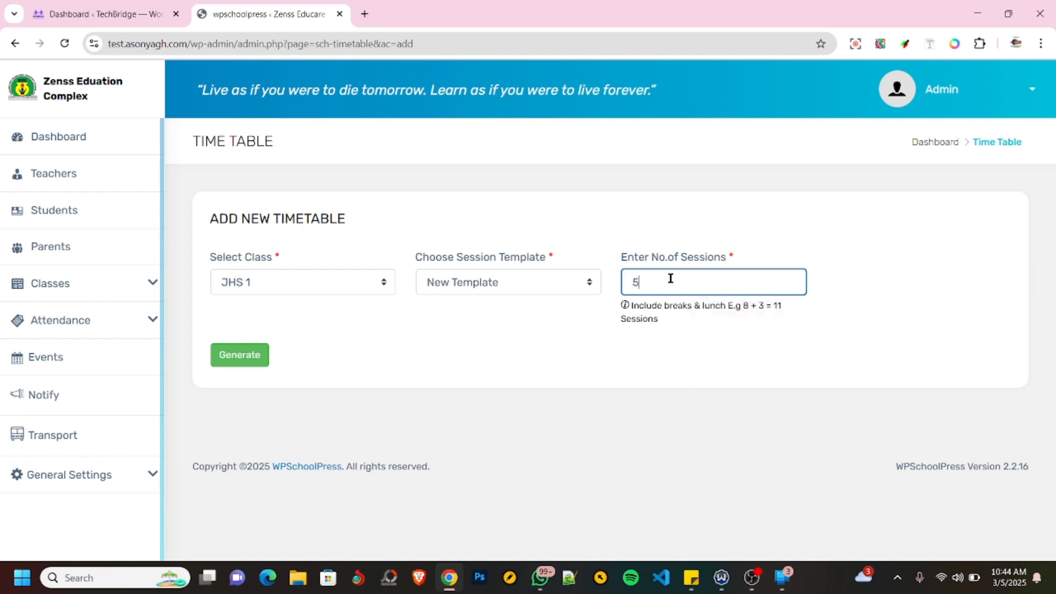
pyautogui.click(243, 360)
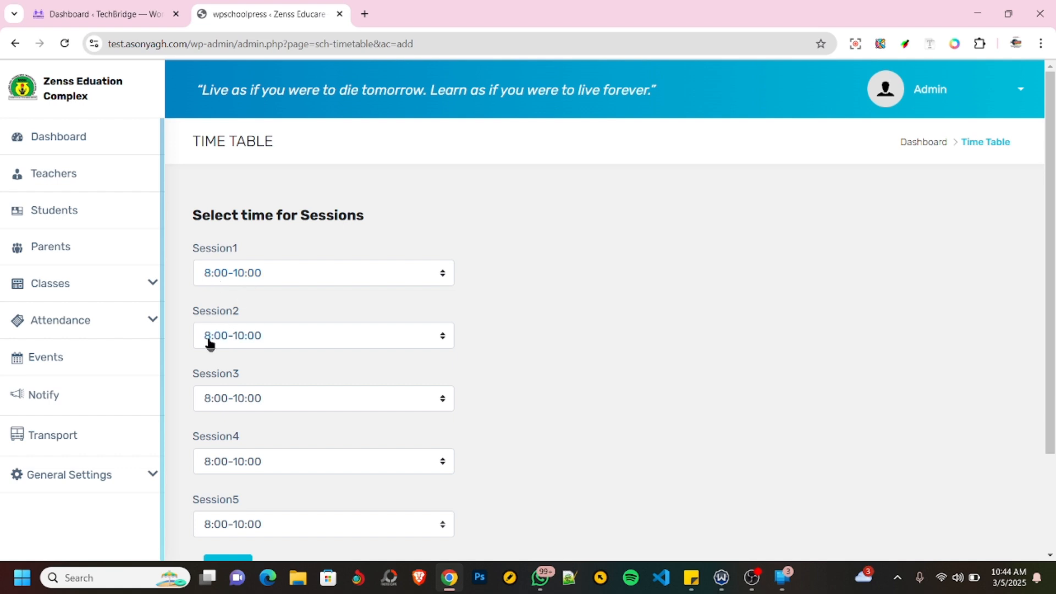
# - Set the time of Session2 to 10:00-10:30 and of Session3 to 10:30-12:30 for the JHS 1 timetable
pyautogui.scroll(-3, 258, 350)
pyautogui.scroll(3, 297, 328)
pyautogui.click(258, 340)
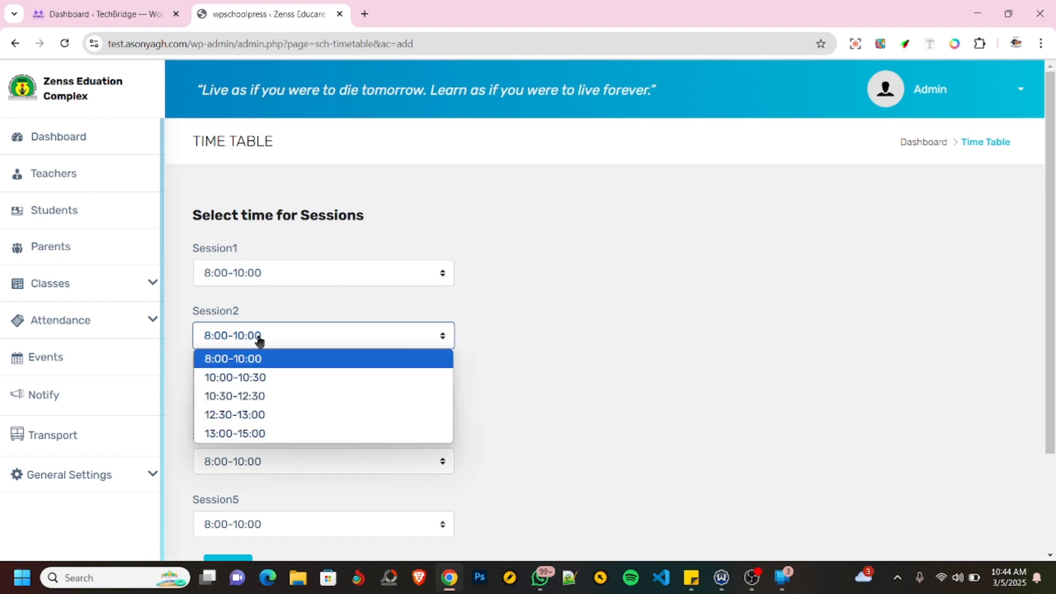
pyautogui.click(251, 378)
pyautogui.scroll(-2, 258, 346)
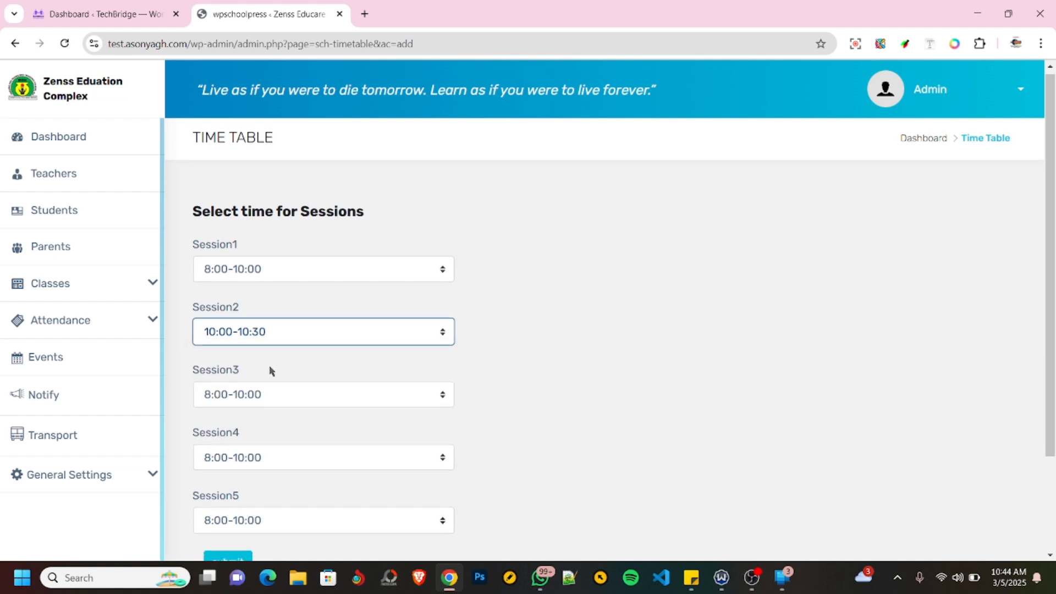
pyautogui.click(257, 333)
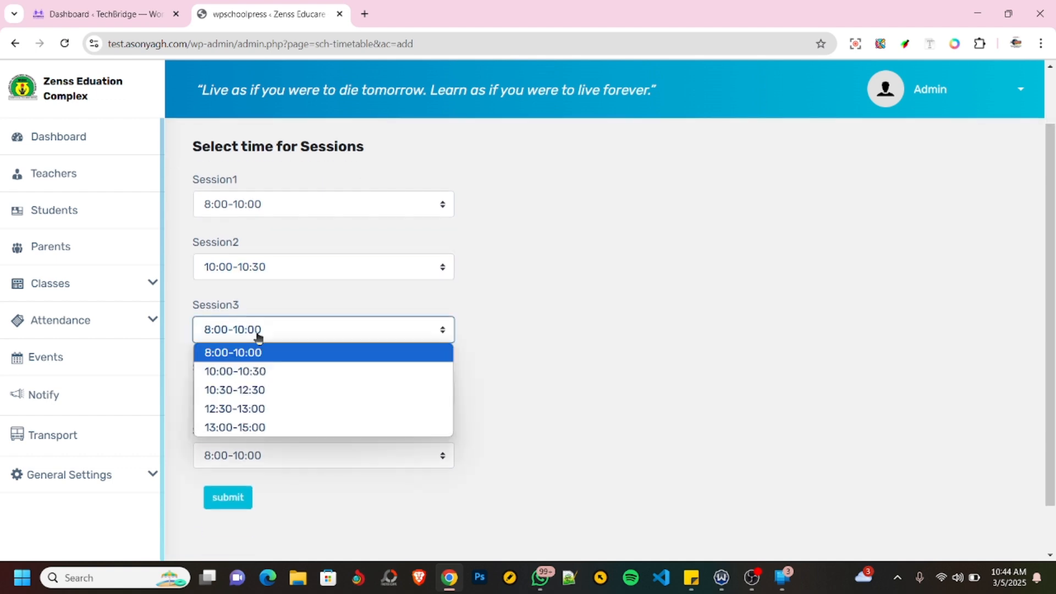
pyautogui.click(245, 392)
# - Set Session4 to 12:30-13:00 and Session5 to 13:00-15:00, and submit the session times
pyautogui.click(246, 394)
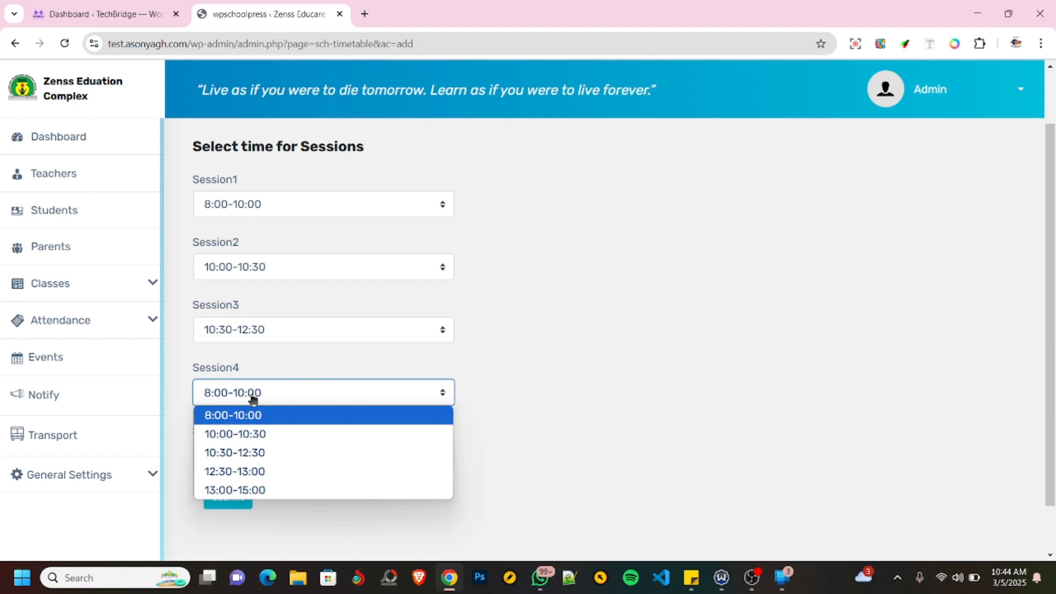
pyautogui.click(243, 473)
pyautogui.click(263, 461)
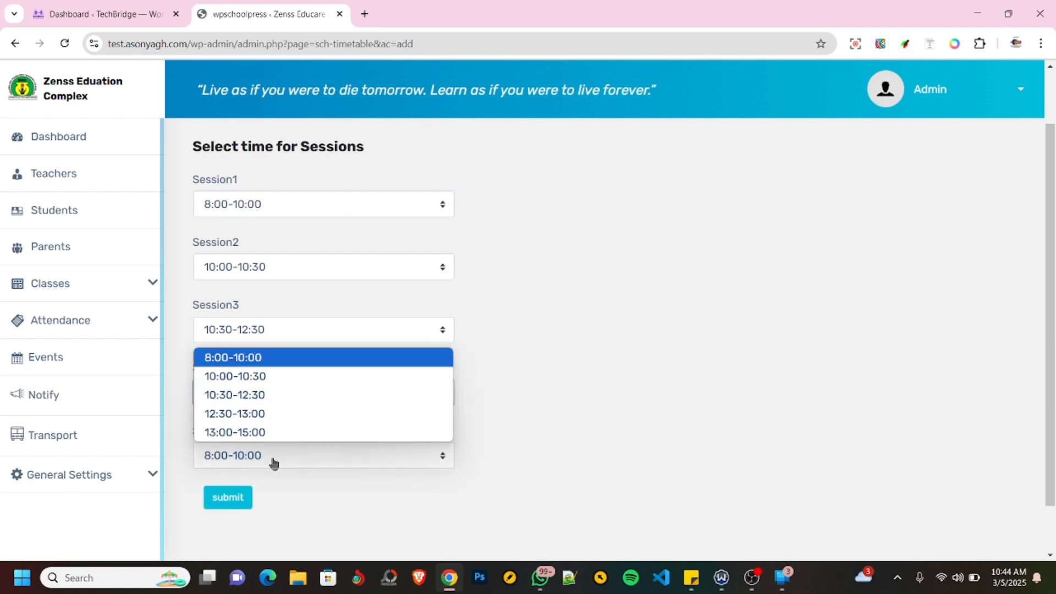
pyautogui.click(259, 434)
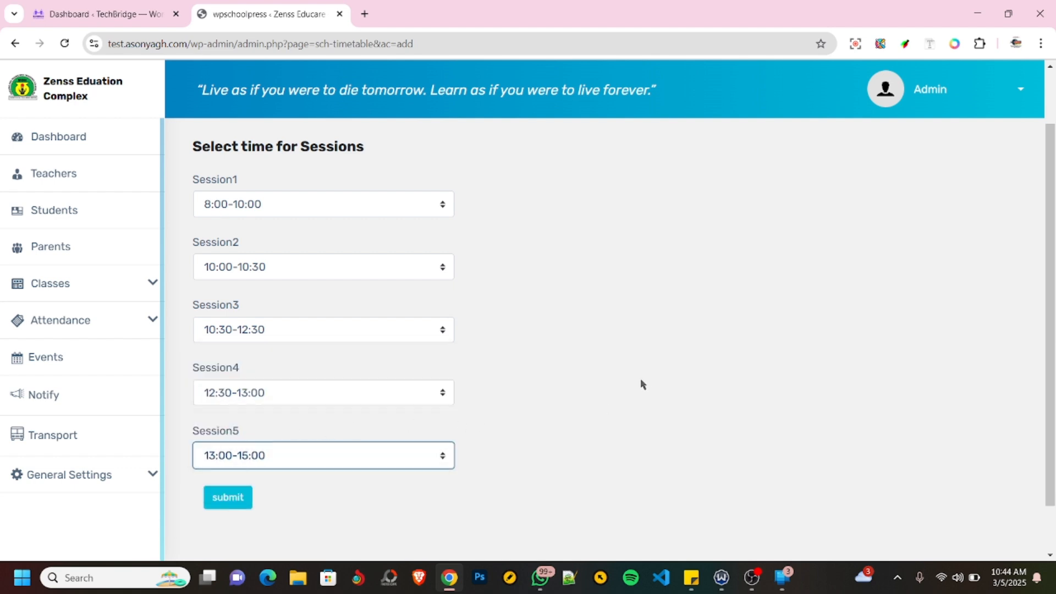
pyautogui.scroll(-1, 365, 421)
pyautogui.click(222, 441)
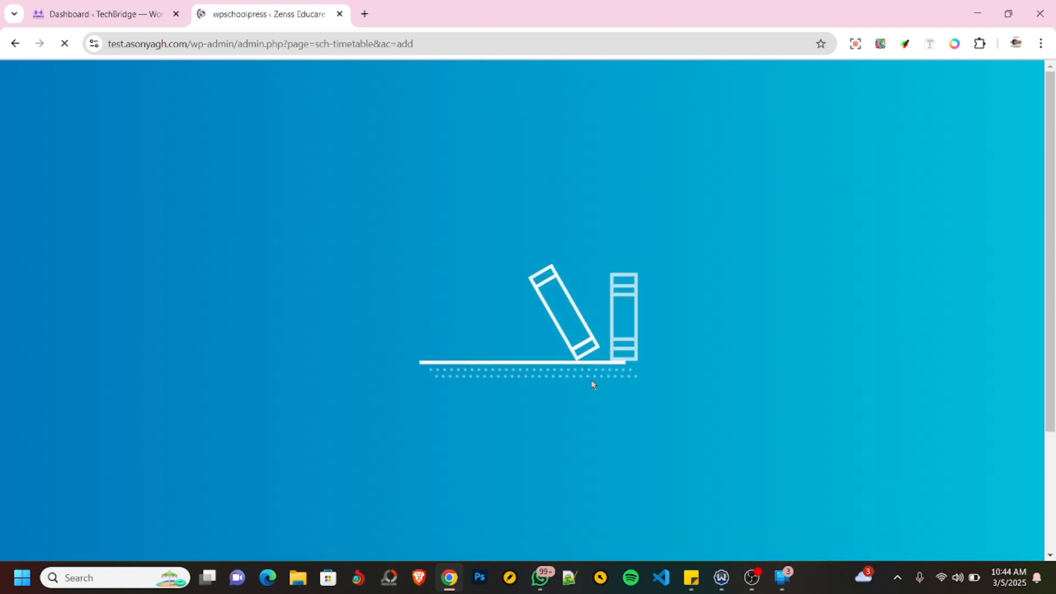
# - Fill Monday in the JHS 1 timetable with Maths at 8:00, Science at 10:30 and Chemistry at 13:00
pyautogui.scroll(-1, 513, 380)
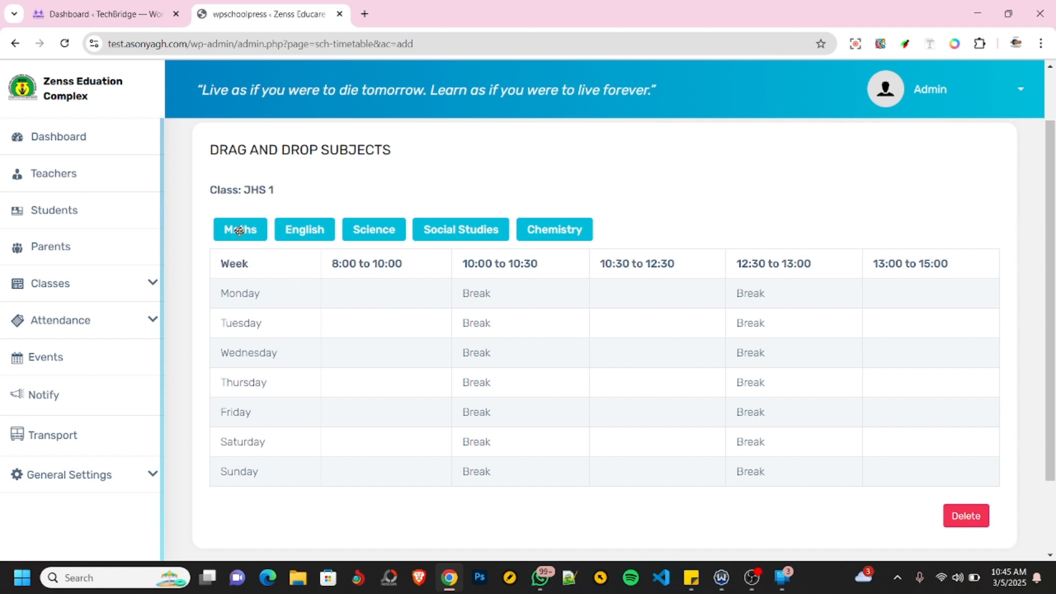
pyautogui.moveTo(240, 231); pyautogui.dragTo(374, 295)
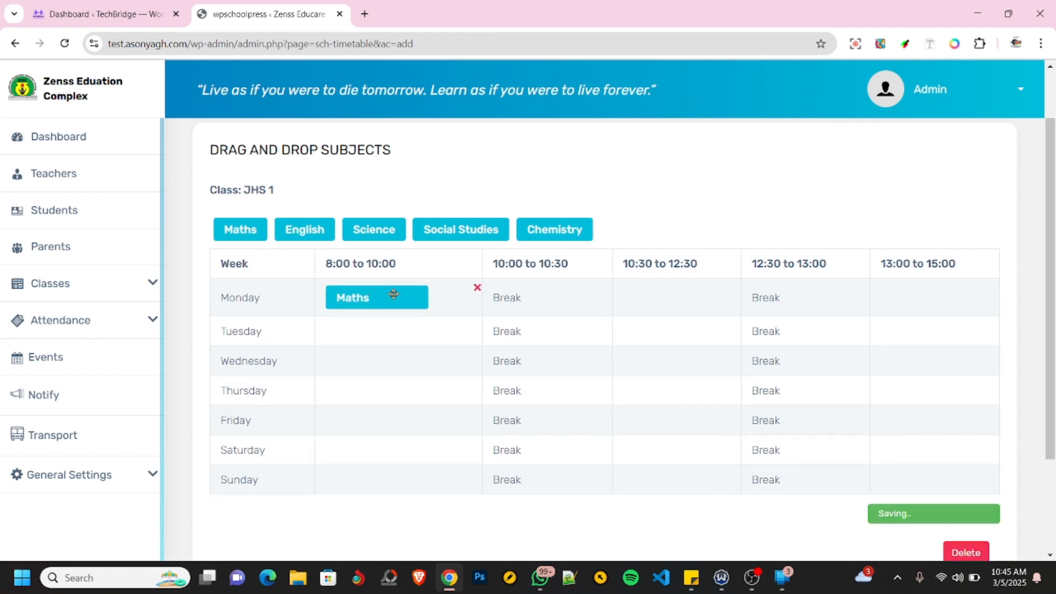
pyautogui.moveTo(353, 231); pyautogui.dragTo(660, 301)
pyautogui.moveTo(553, 228); pyautogui.dragTo(951, 299)
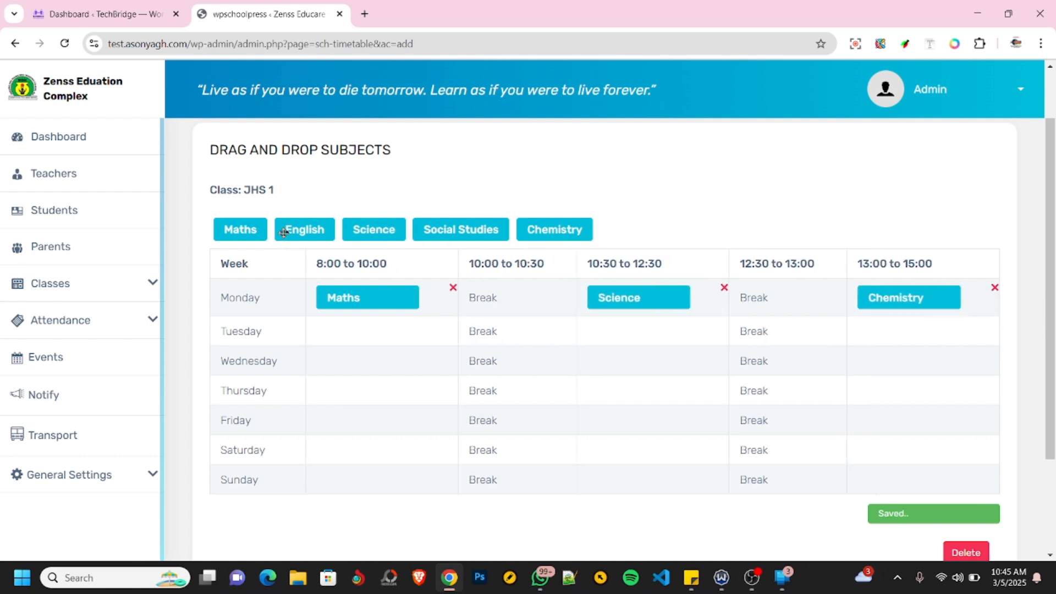
# - Fill Tuesday with English at 8:00, Social Studies at 10:30 and English at 13:00
pyautogui.moveTo(284, 229); pyautogui.dragTo(330, 333)
pyautogui.moveTo(464, 229); pyautogui.dragTo(635, 335)
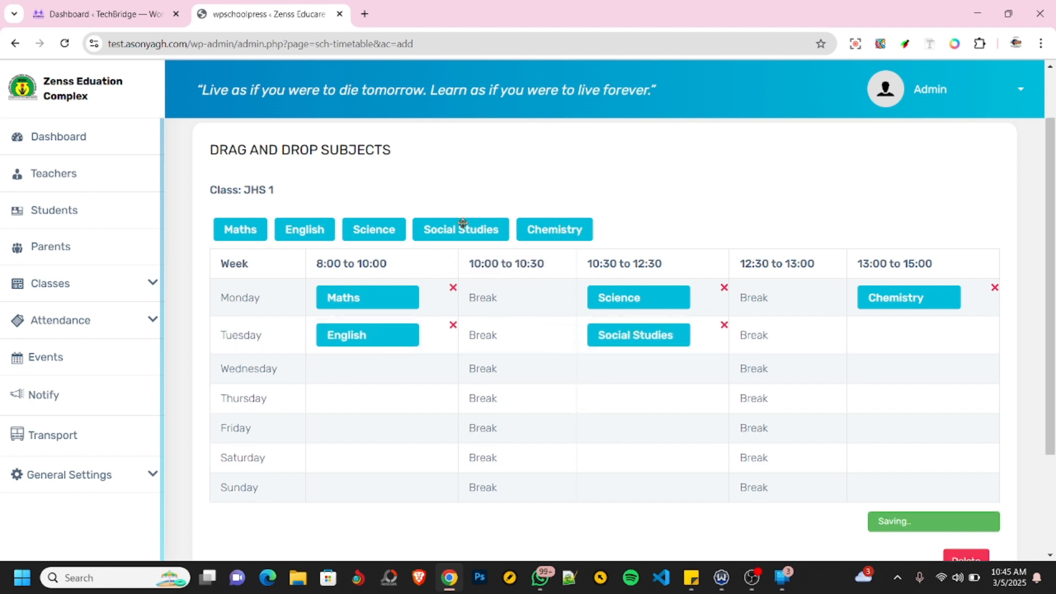
pyautogui.moveTo(293, 229); pyautogui.dragTo(913, 333)
# - Fill Wednesday with Maths at 8:00, Science at 10:30 and Social Studies at 13:00
pyautogui.moveTo(238, 230); pyautogui.dragTo(350, 368)
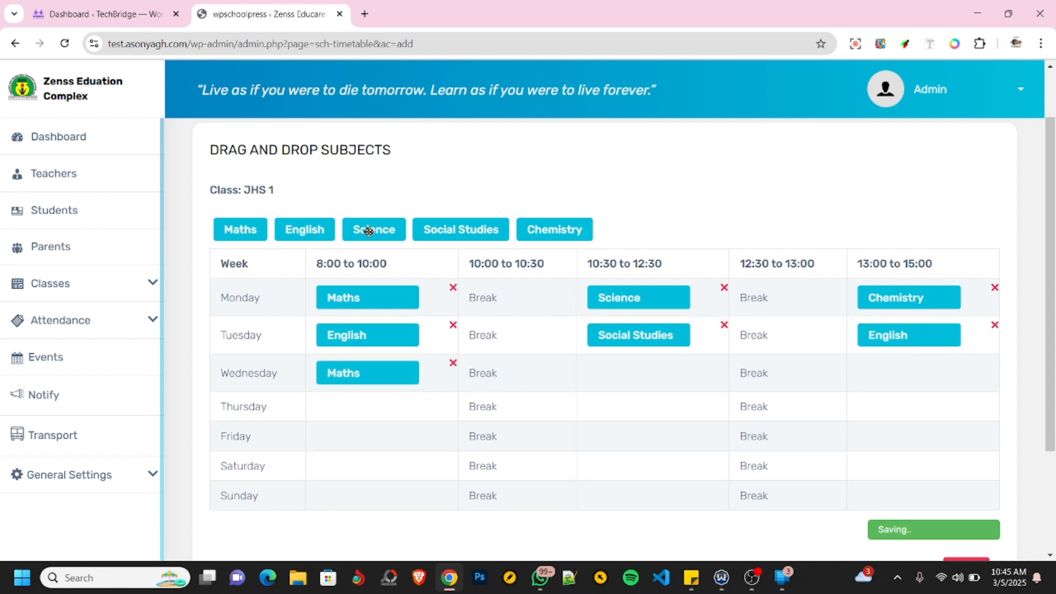
pyautogui.moveTo(369, 232); pyautogui.dragTo(614, 373)
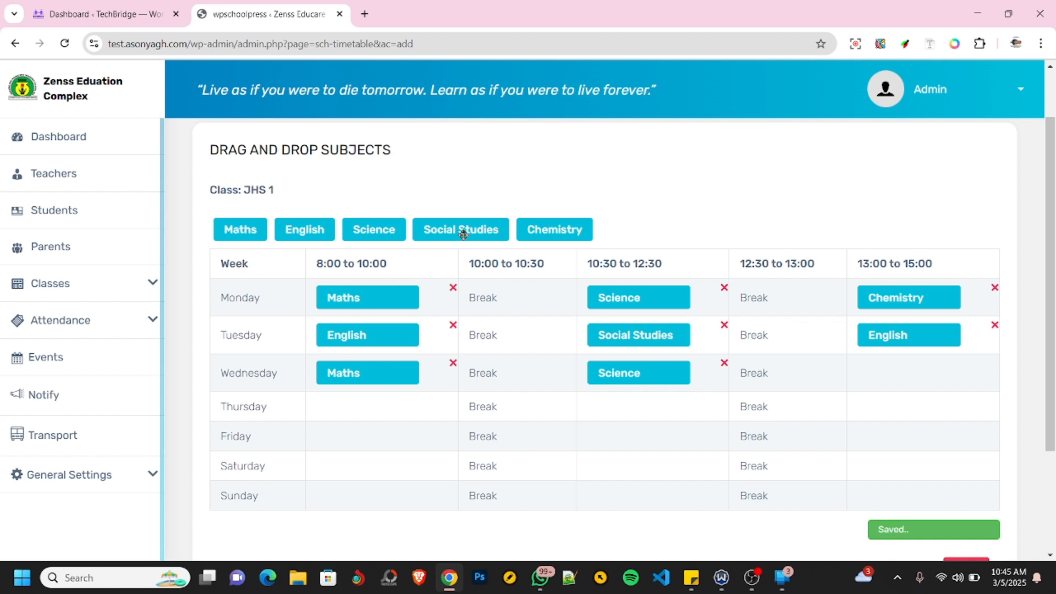
pyautogui.moveTo(473, 240); pyautogui.dragTo(912, 367)
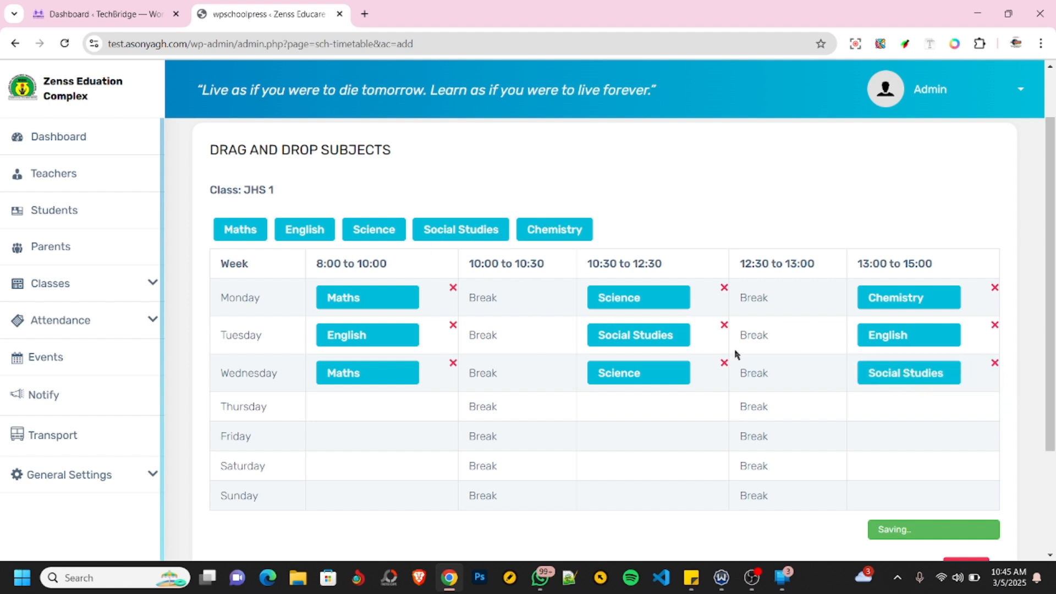
# - Fill Thursday with Science at 8:00, Chemistry at 10:30 and Maths at 13:00
pyautogui.moveTo(360, 230); pyautogui.dragTo(350, 407)
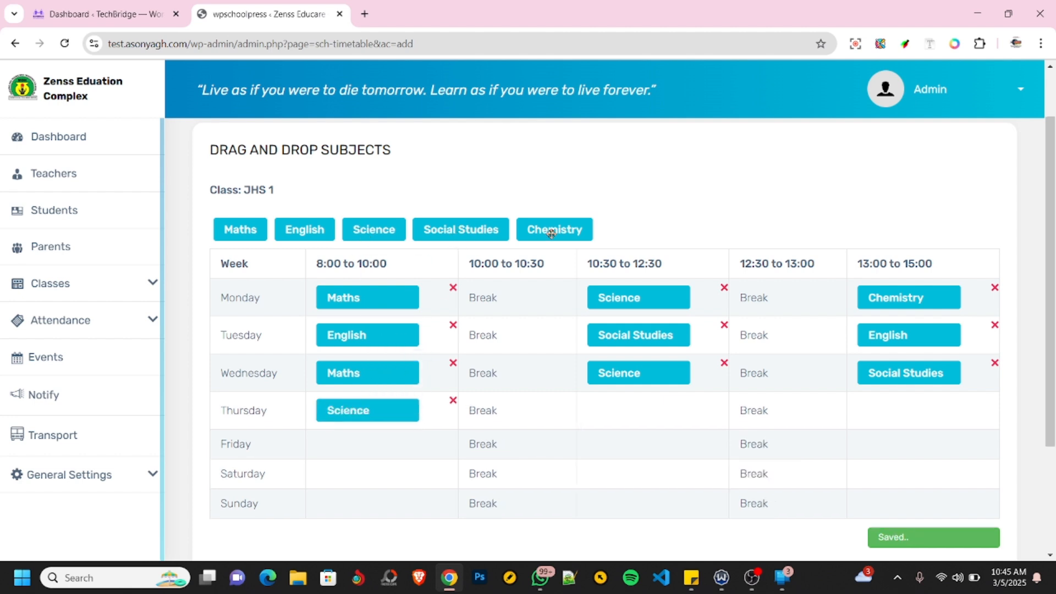
pyautogui.moveTo(554, 231); pyautogui.dragTo(624, 409)
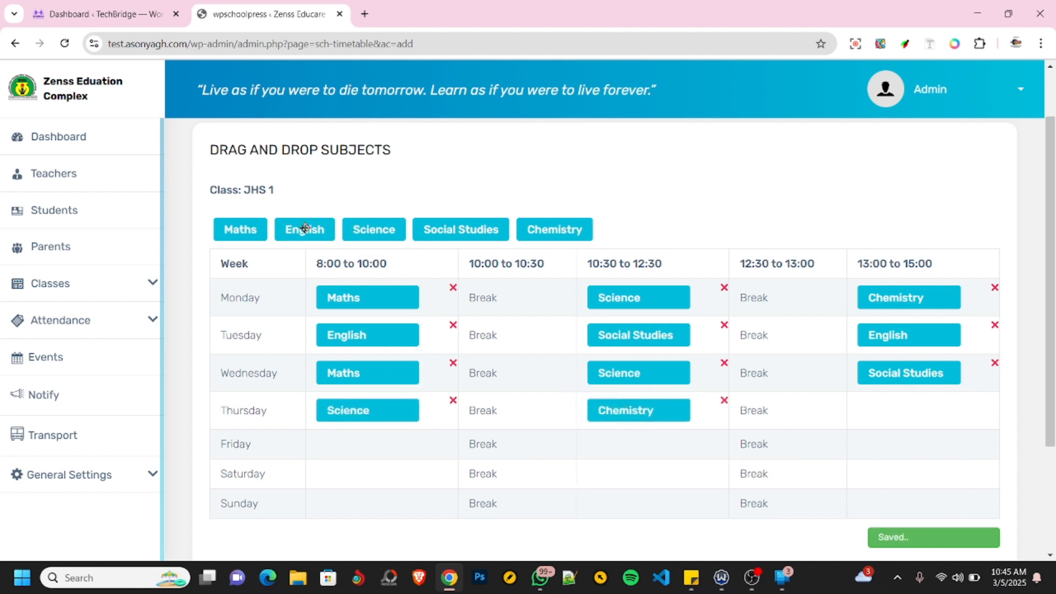
pyautogui.moveTo(223, 230); pyautogui.dragTo(880, 412)
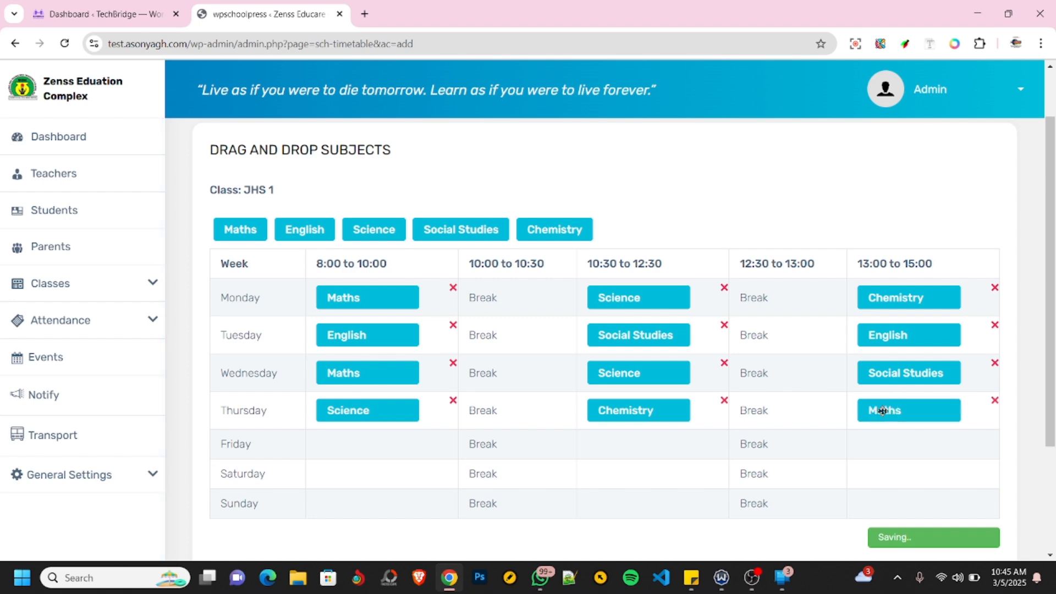
# - Fill Friday with Chemistry at 8:00, Science at 10:30 and English at 13:00
pyautogui.moveTo(543, 229); pyautogui.dragTo(360, 446)
pyautogui.moveTo(369, 229); pyautogui.dragTo(639, 453)
pyautogui.moveTo(299, 229); pyautogui.dragTo(885, 449)
# - Review the Monday to Friday subjects and the break slots in the JHS 1 timetable grid
pyautogui.scroll(-3, 567, 440)
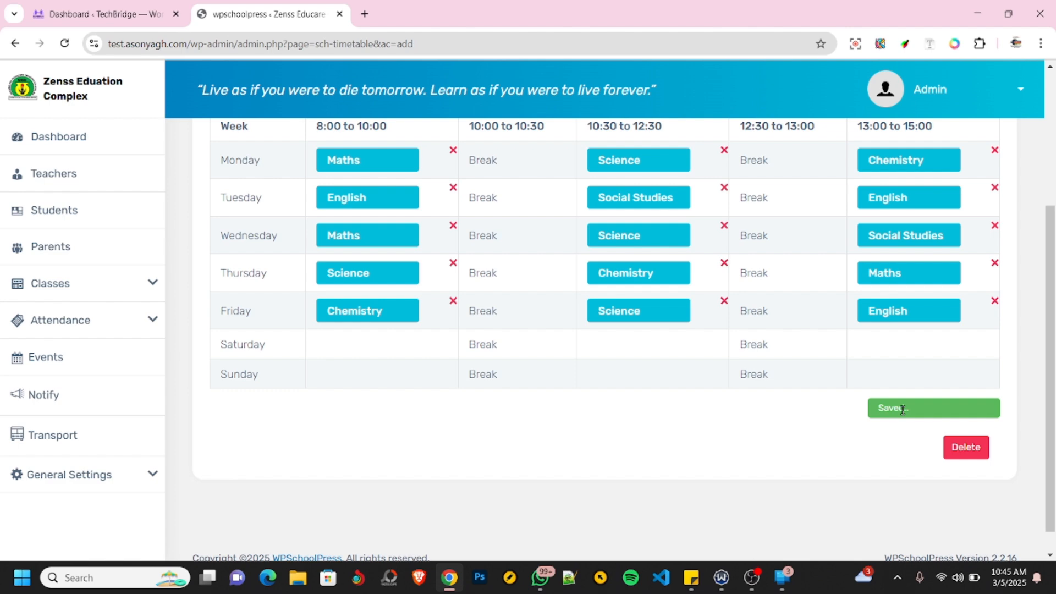
pyautogui.scroll(4, 782, 431)
pyautogui.scroll(-4, 784, 427)
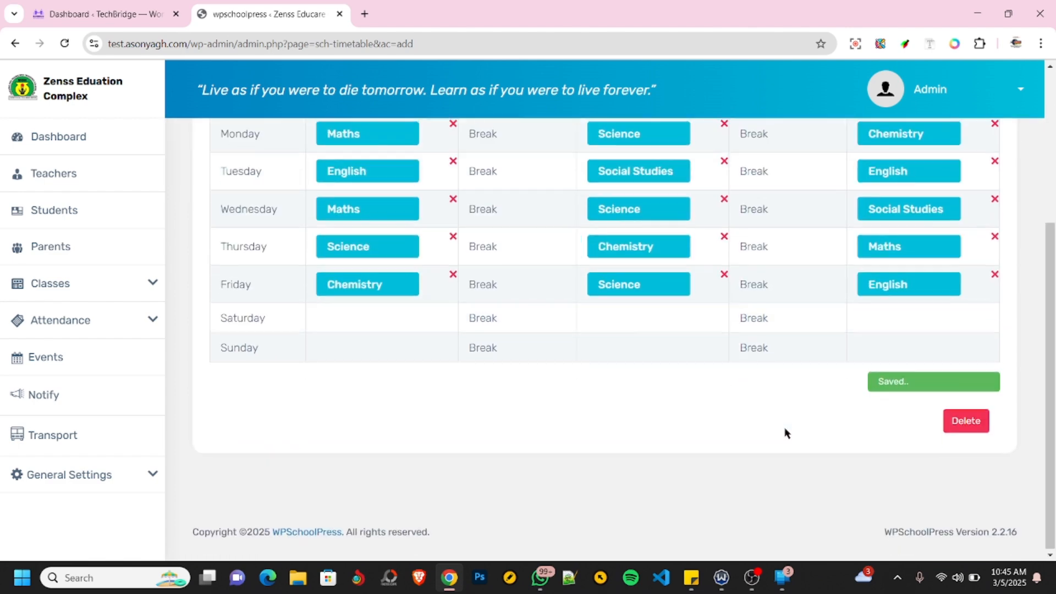
pyautogui.scroll(4, 786, 432)
pyautogui.scroll(-2, 785, 431)
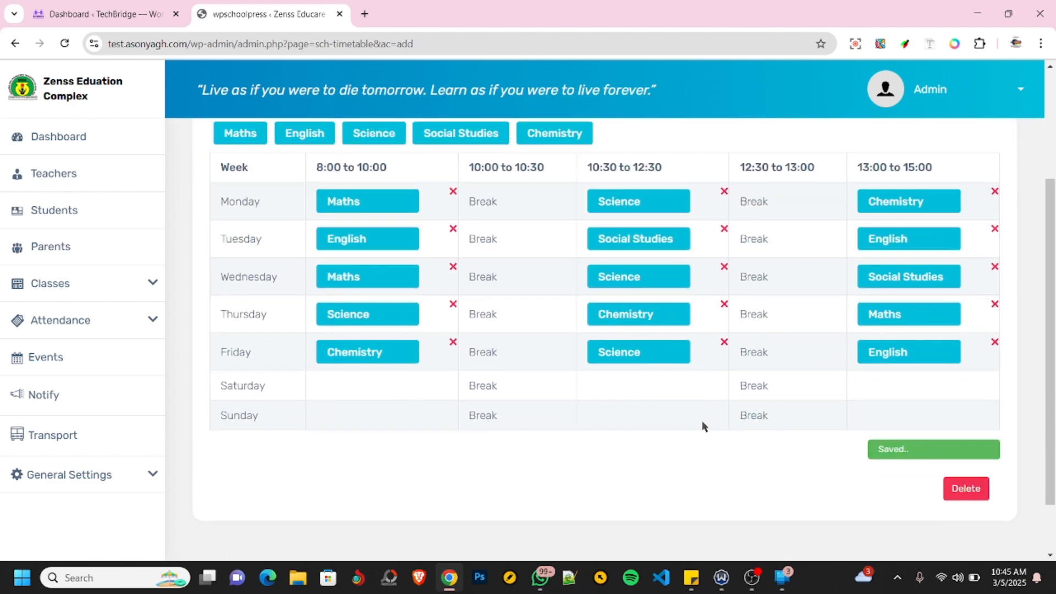
pyautogui.scroll(3, 700, 408)
pyautogui.scroll(-4, 700, 405)
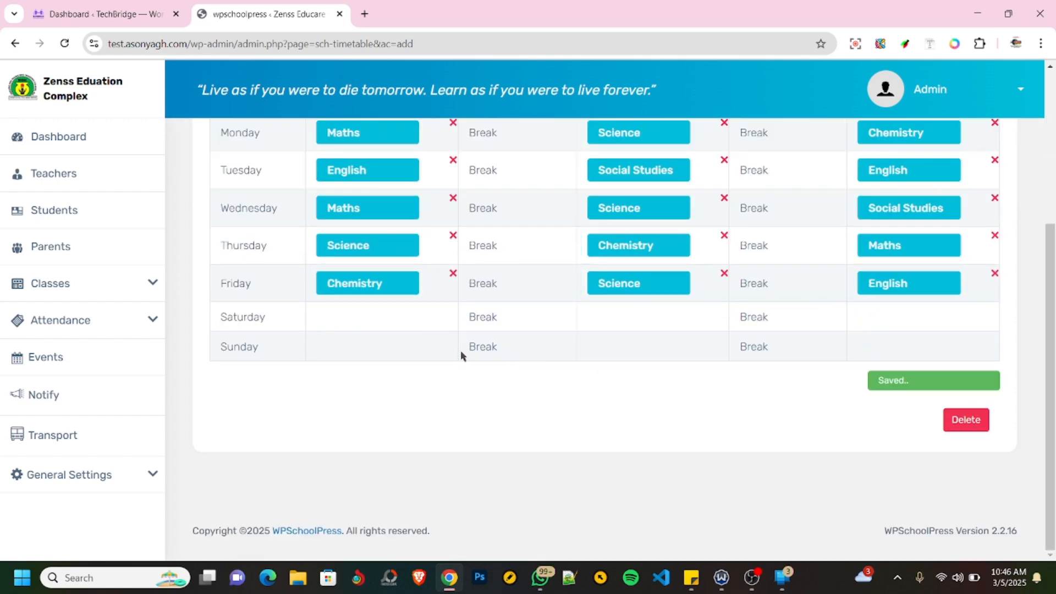
pyautogui.scroll(3, 424, 324)
pyautogui.scroll(-3, 429, 316)
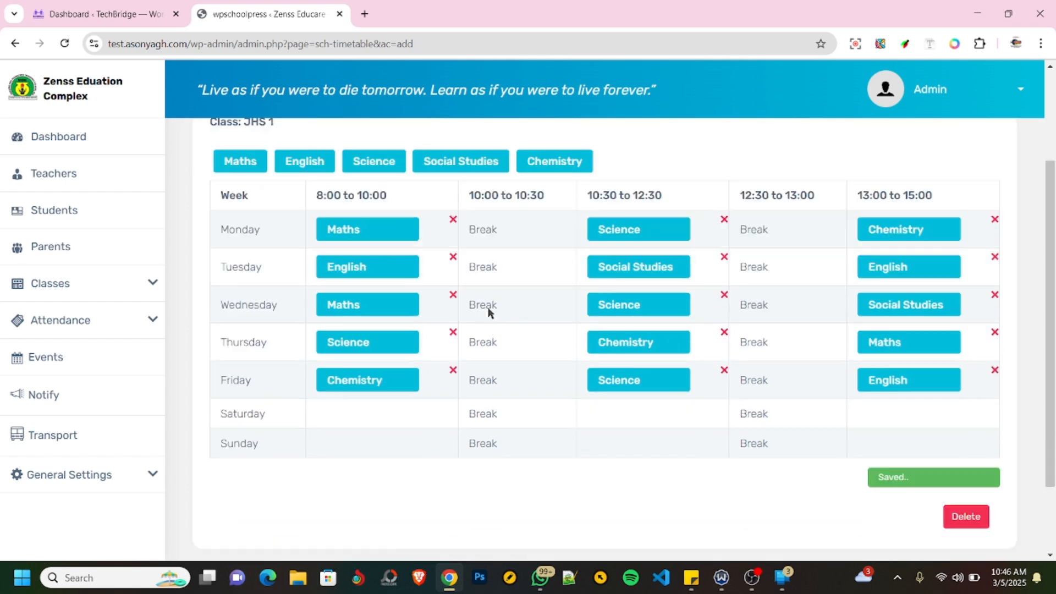
pyautogui.scroll(2, 592, 344)
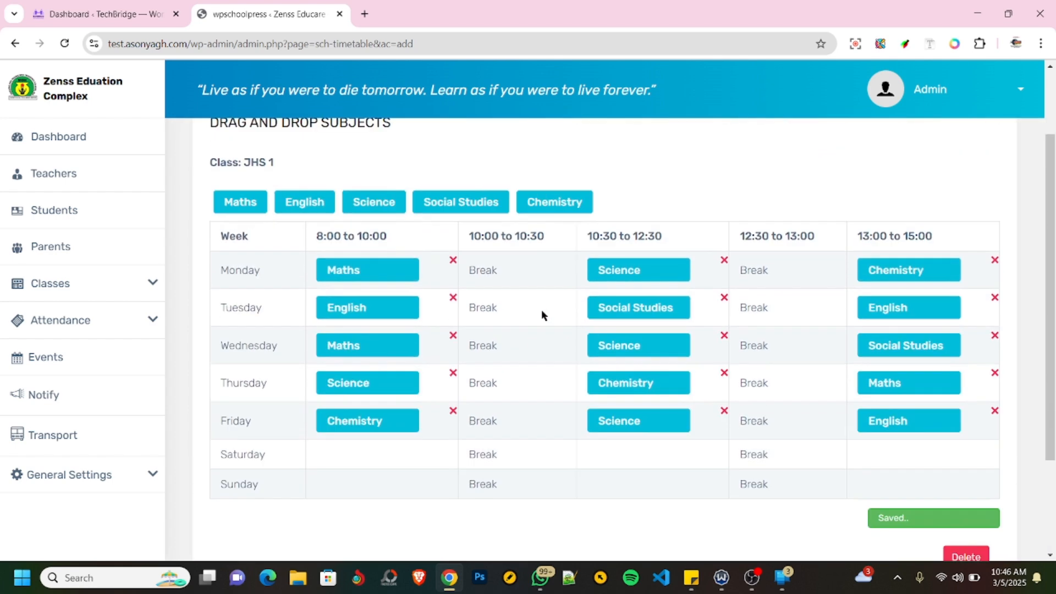
# - Fill Sunday with Maths at 8:00, English at 10:30 and Social Studies at 13:00
pyautogui.moveTo(243, 202); pyautogui.dragTo(380, 468)
pyautogui.click(377, 460)
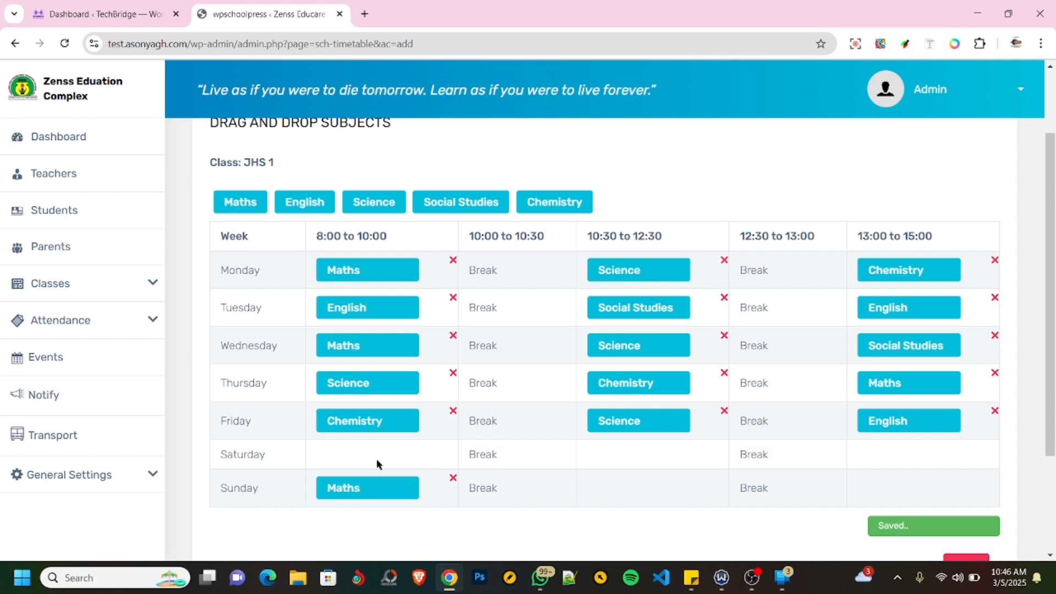
pyautogui.moveTo(315, 201); pyautogui.dragTo(670, 483)
pyautogui.moveTo(445, 200); pyautogui.dragTo(906, 490)
# - Fill Saturday with Maths at 8:00, Science at 10:30 and Social Studies at 13:00
pyautogui.moveTo(244, 203); pyautogui.dragTo(367, 451)
pyautogui.moveTo(394, 197); pyautogui.dragTo(630, 460)
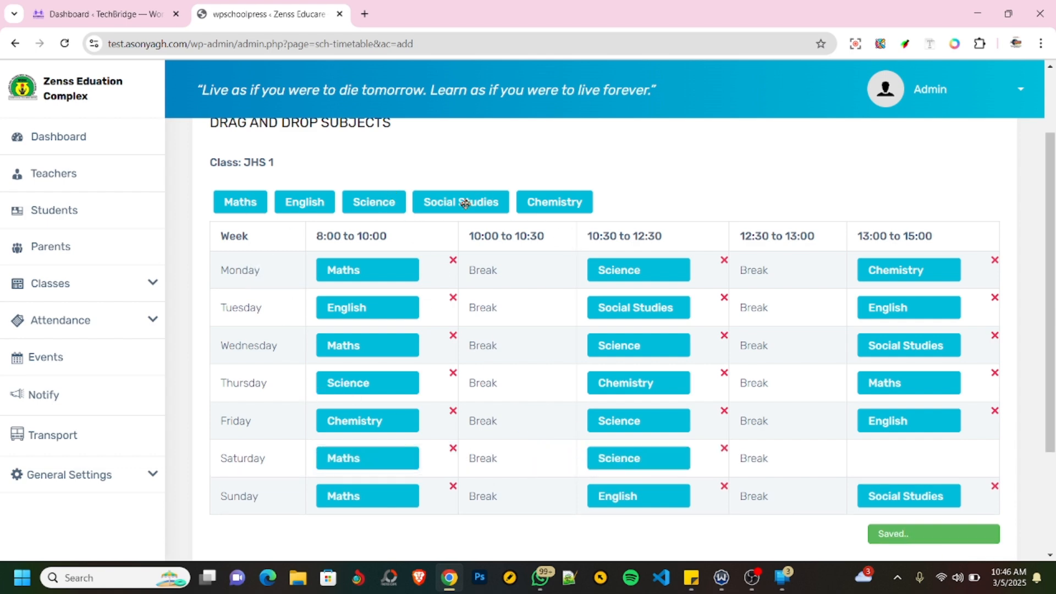
pyautogui.moveTo(463, 202); pyautogui.dragTo(898, 450)
pyautogui.scroll(-3, 867, 408)
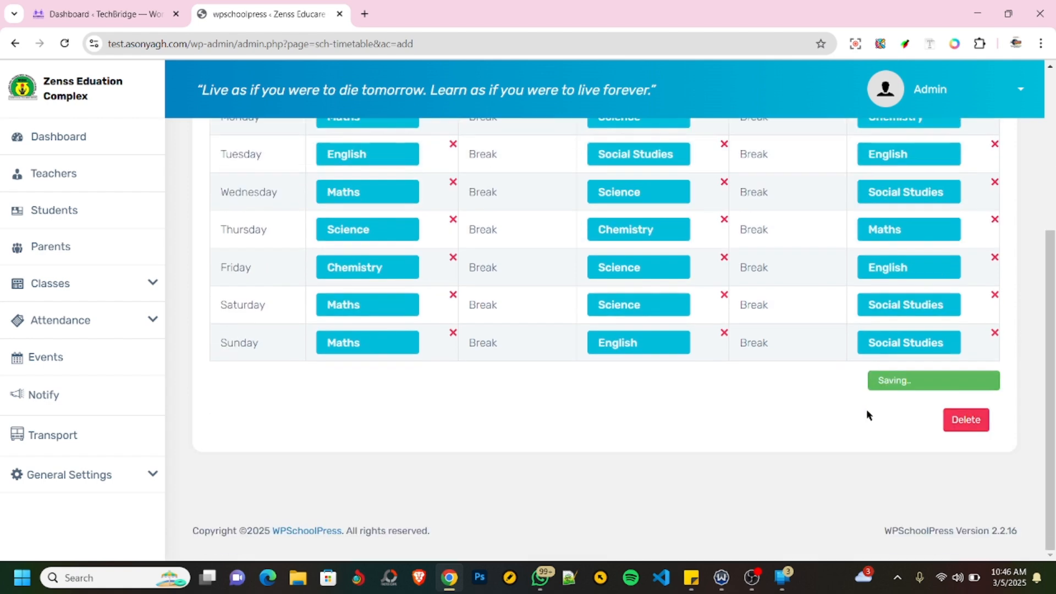
pyautogui.scroll(1, 860, 446)
pyautogui.scroll(3, 785, 444)
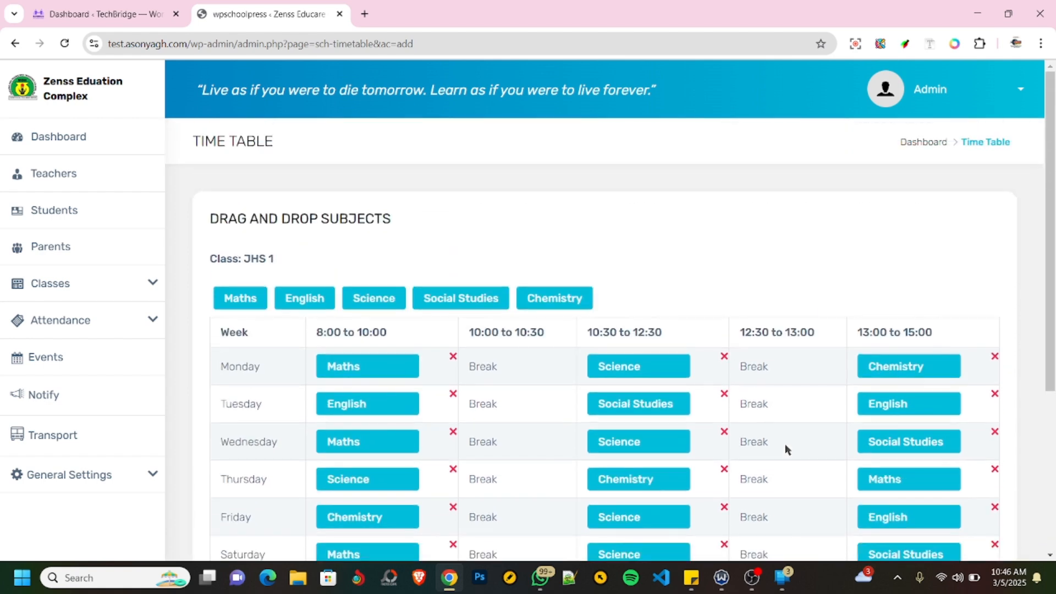
pyautogui.scroll(-5, 784, 420)
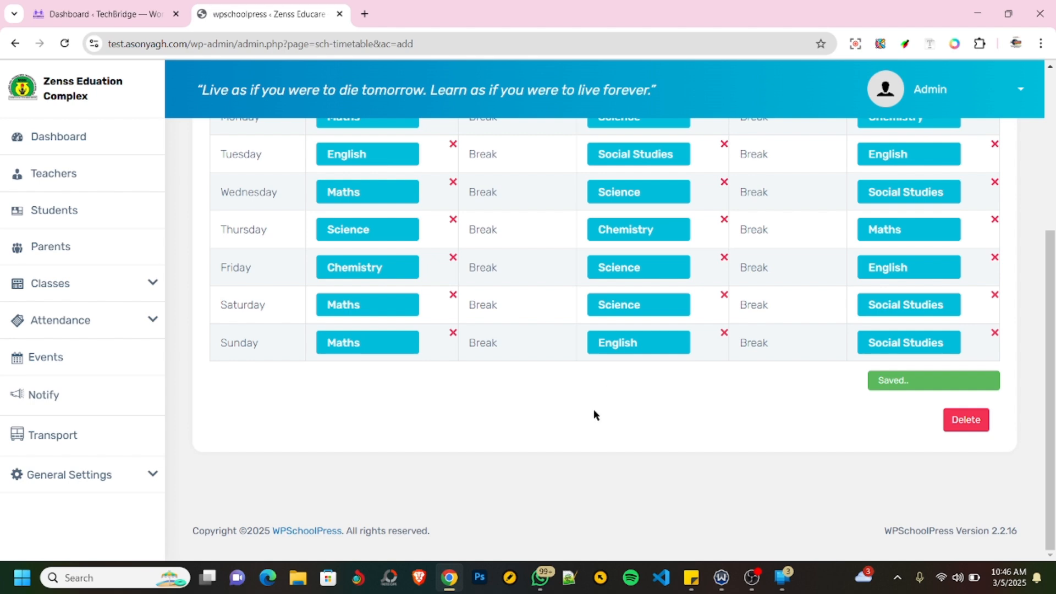
pyautogui.scroll(3, 594, 415)
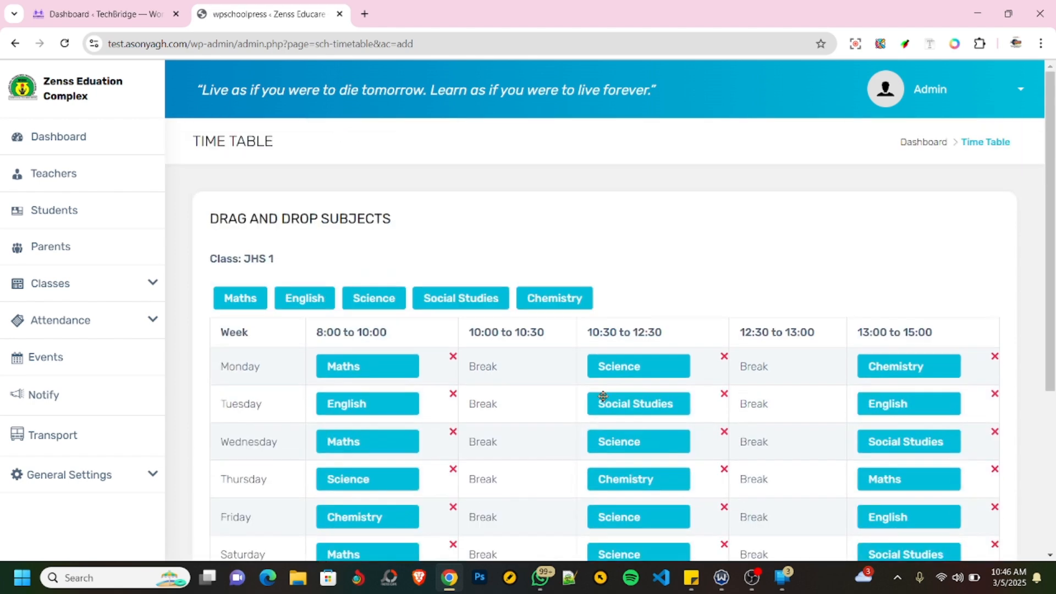
# - Return to the class Time Table page, choose JHS 1 and review its full weekly timetable
pyautogui.click(132, 287)
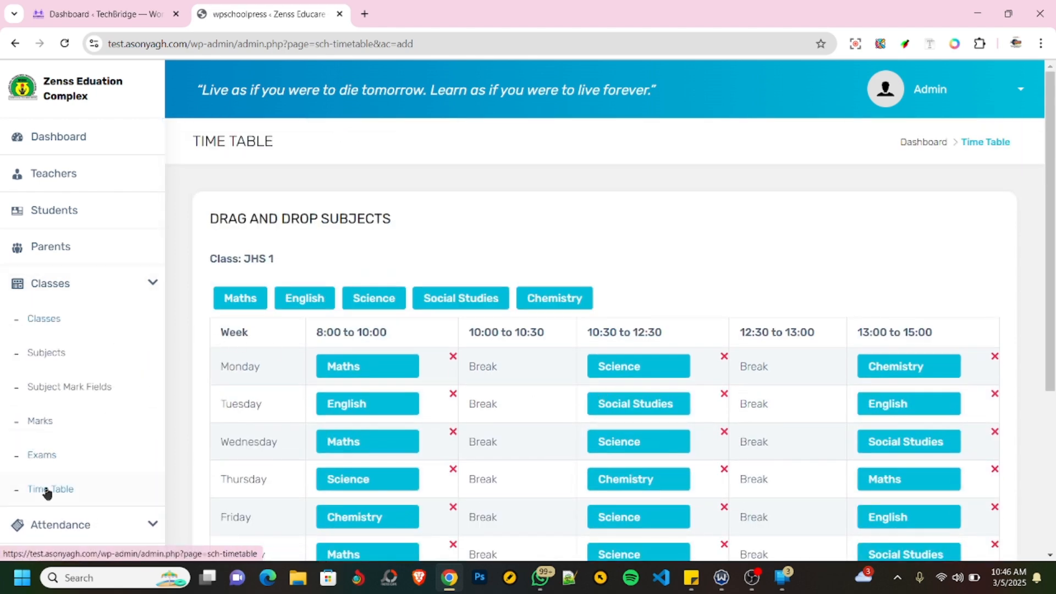
pyautogui.click(47, 490)
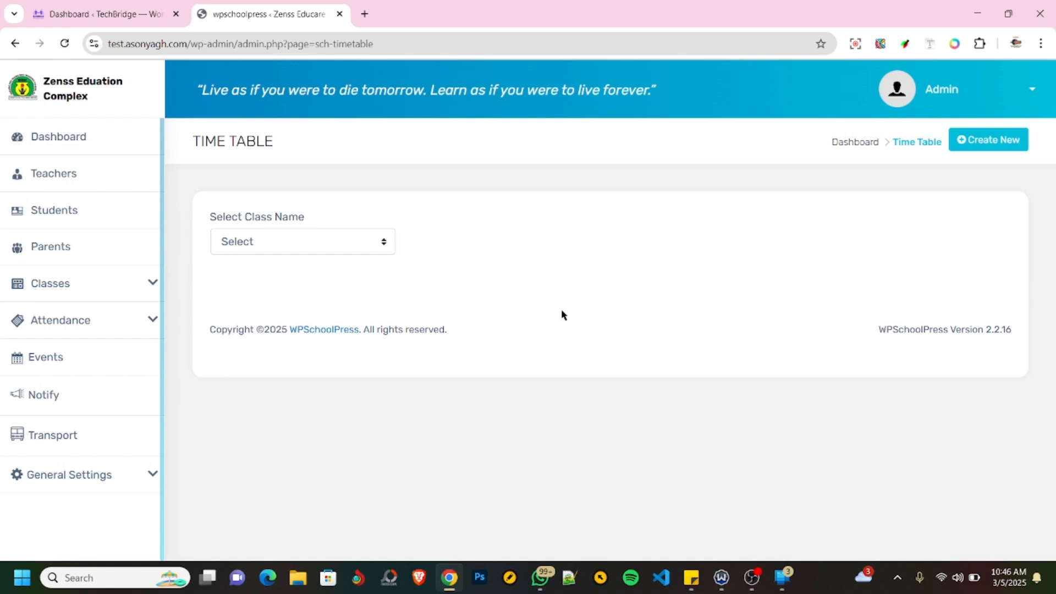
pyautogui.click(335, 245)
pyautogui.click(272, 284)
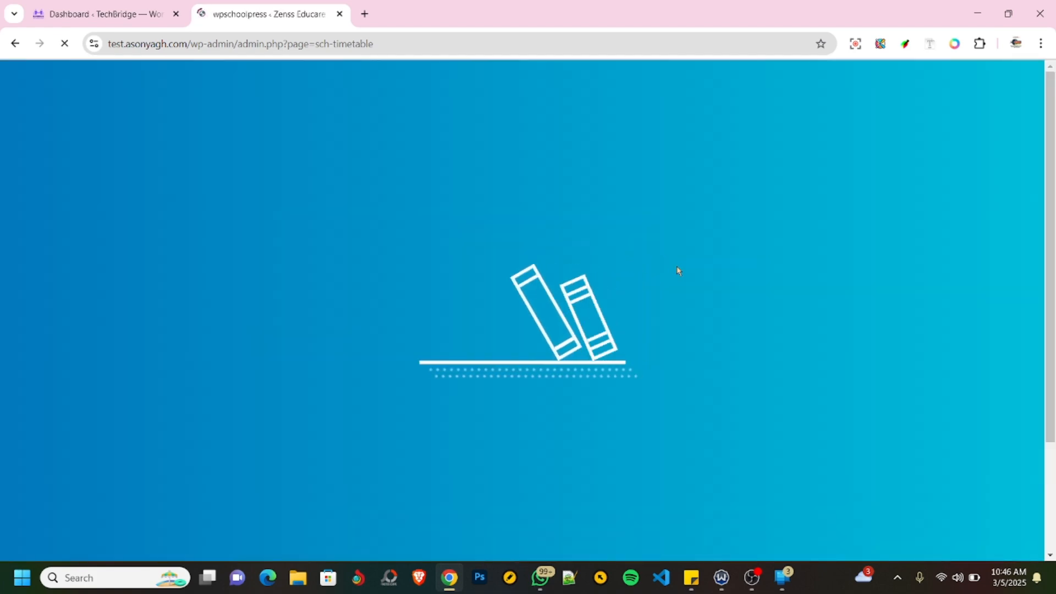
pyautogui.scroll(-2, 693, 283)
pyautogui.scroll(2, 694, 283)
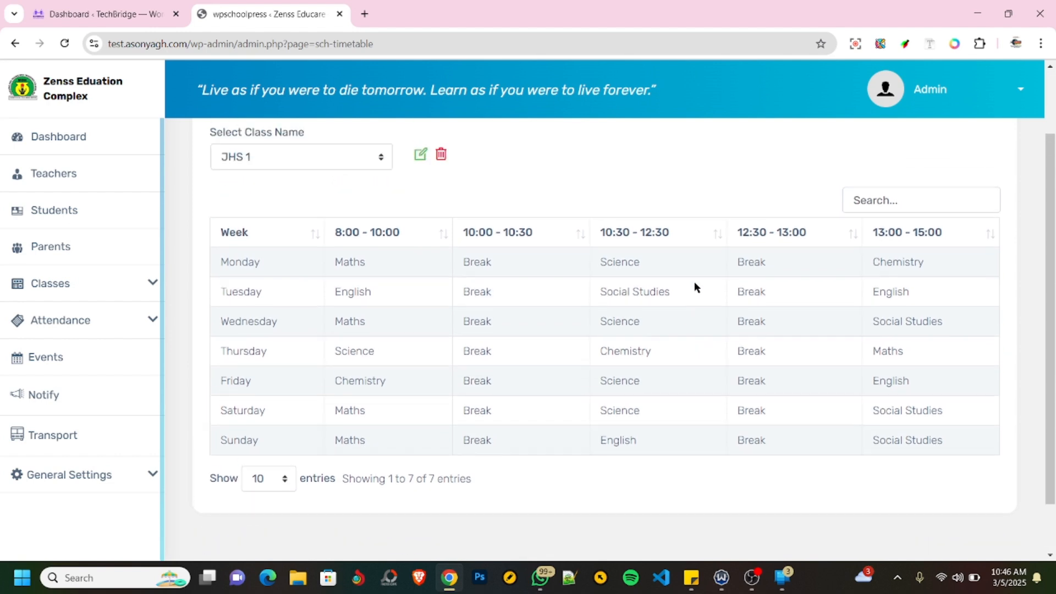
pyautogui.scroll(-1, 694, 282)
pyautogui.scroll(1, 695, 285)
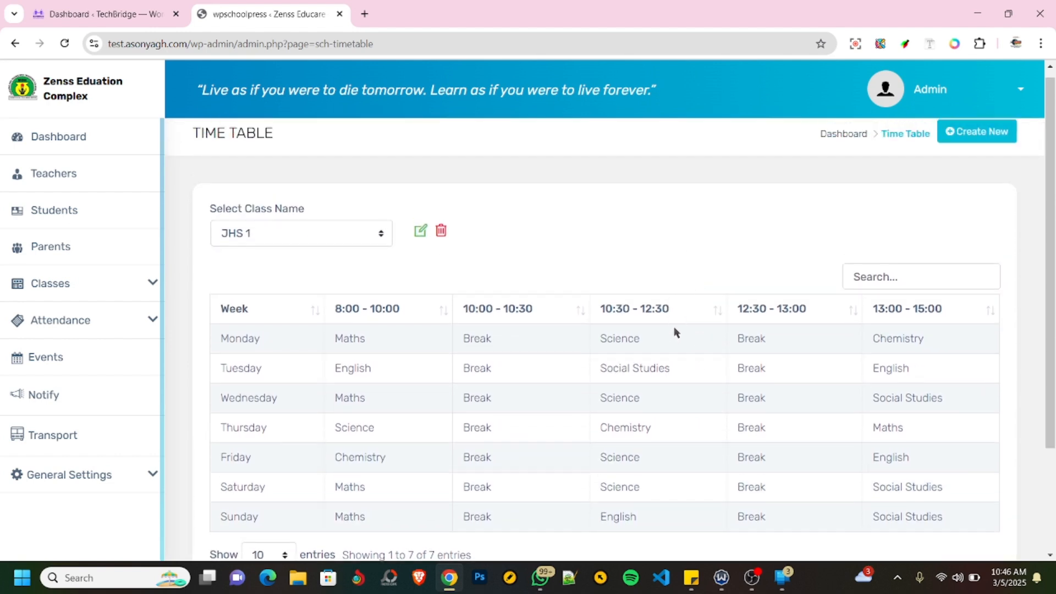
pyautogui.scroll(-2, 671, 330)
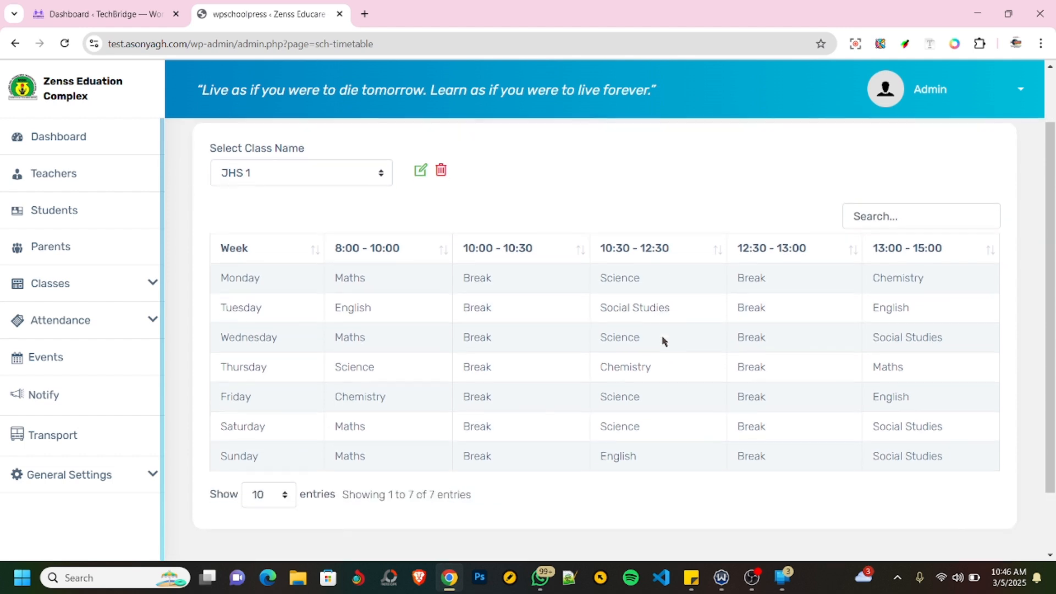
pyautogui.scroll(1, 662, 339)
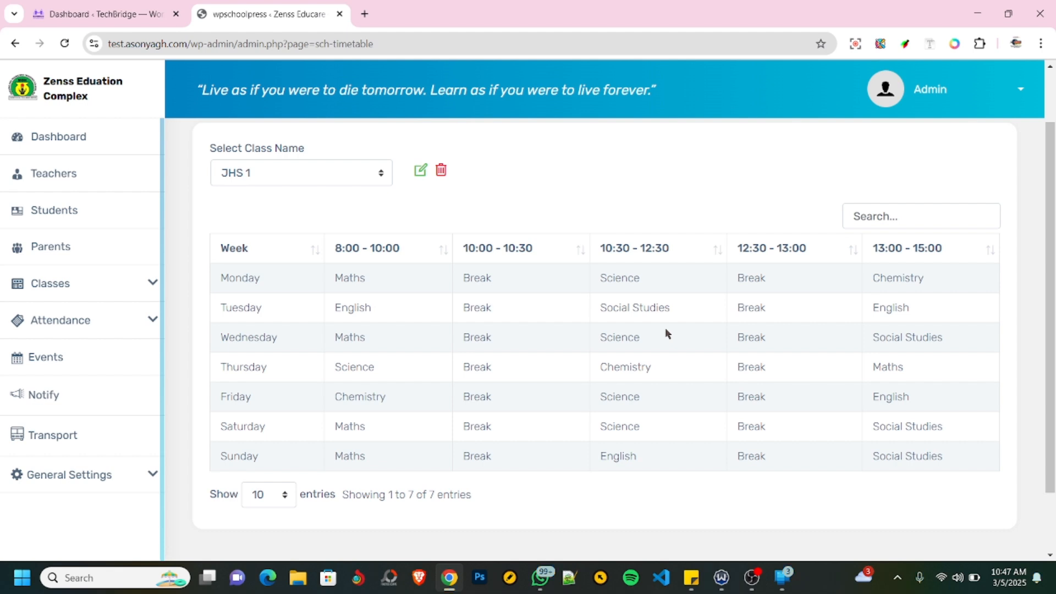
pyautogui.scroll(1, 665, 328)
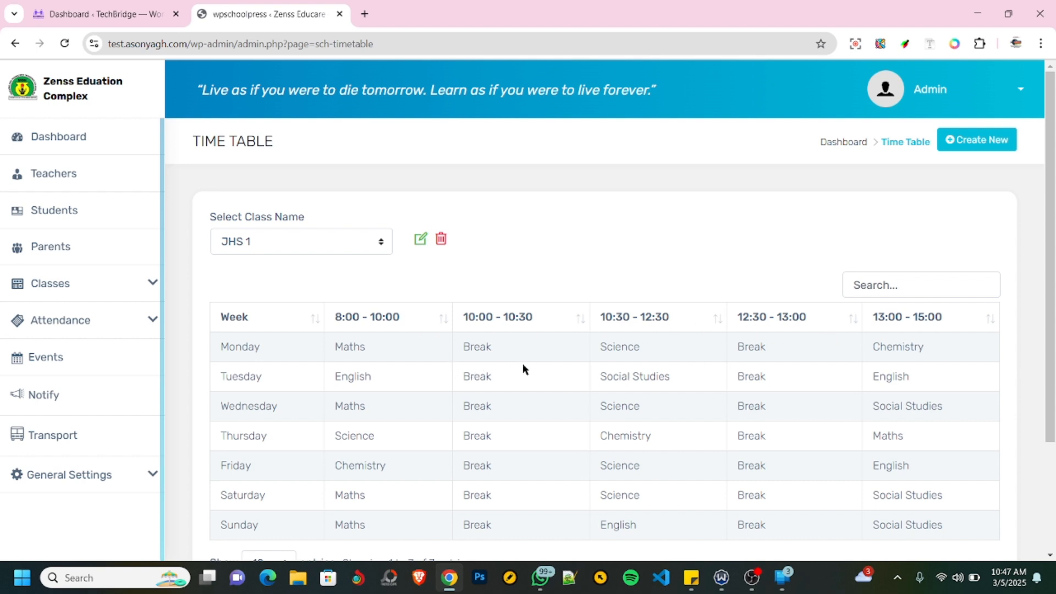
pyautogui.scroll(-3, 632, 359)
# - Add a subject mark field named OBJ for Maths in class JHS 1
pyautogui.click(150, 284)
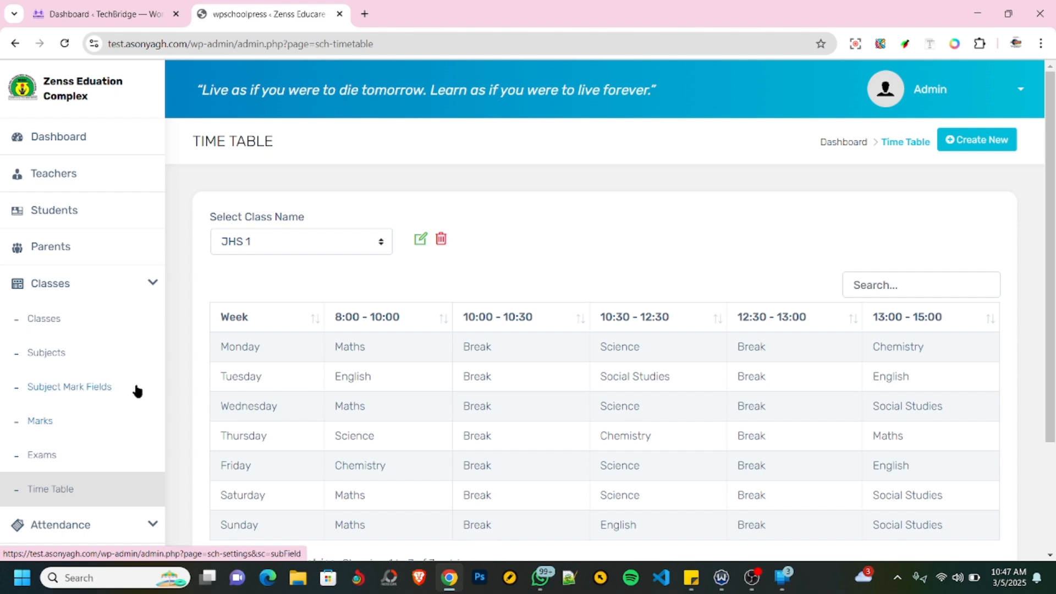
pyautogui.click(68, 391)
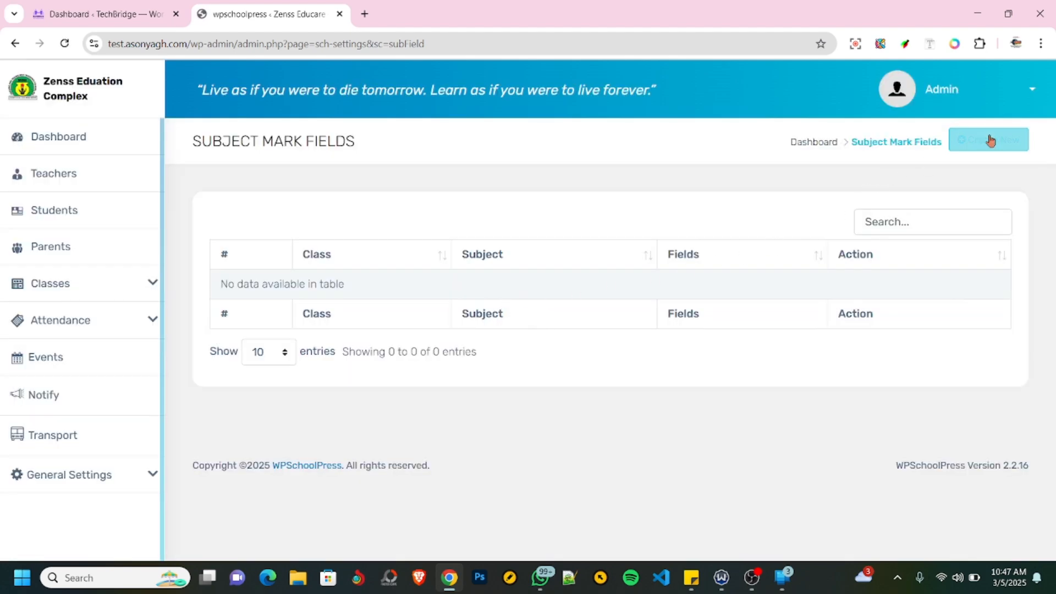
pyautogui.click(994, 141)
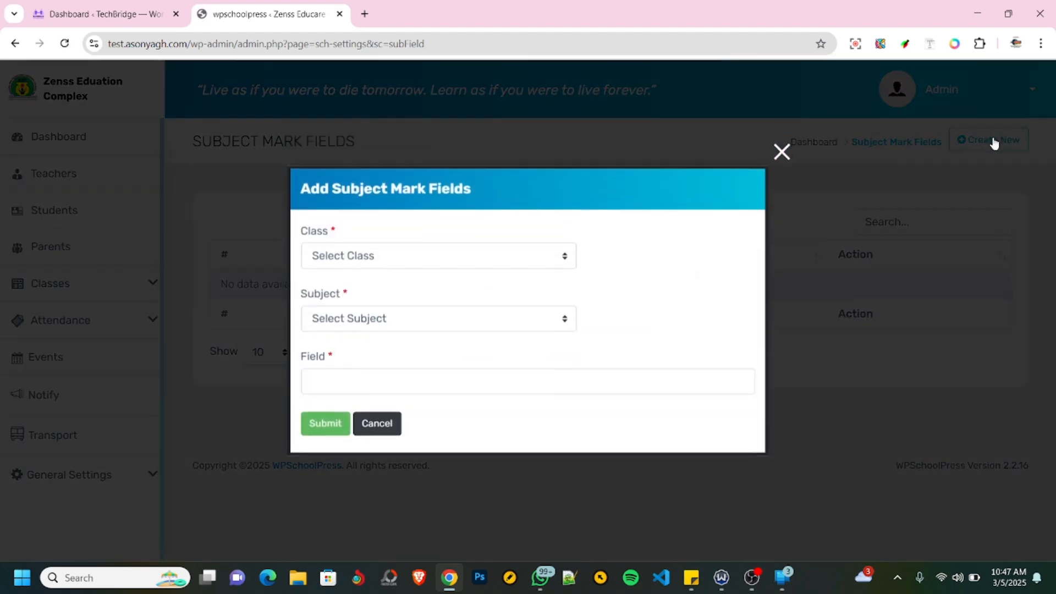
pyautogui.click(370, 261)
pyautogui.click(352, 298)
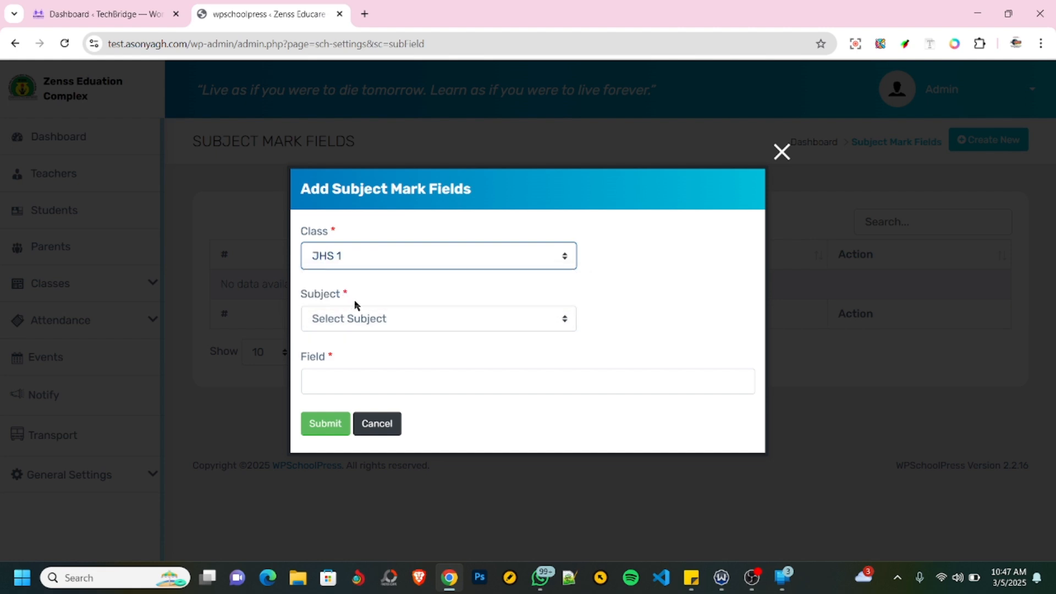
pyautogui.click(414, 321)
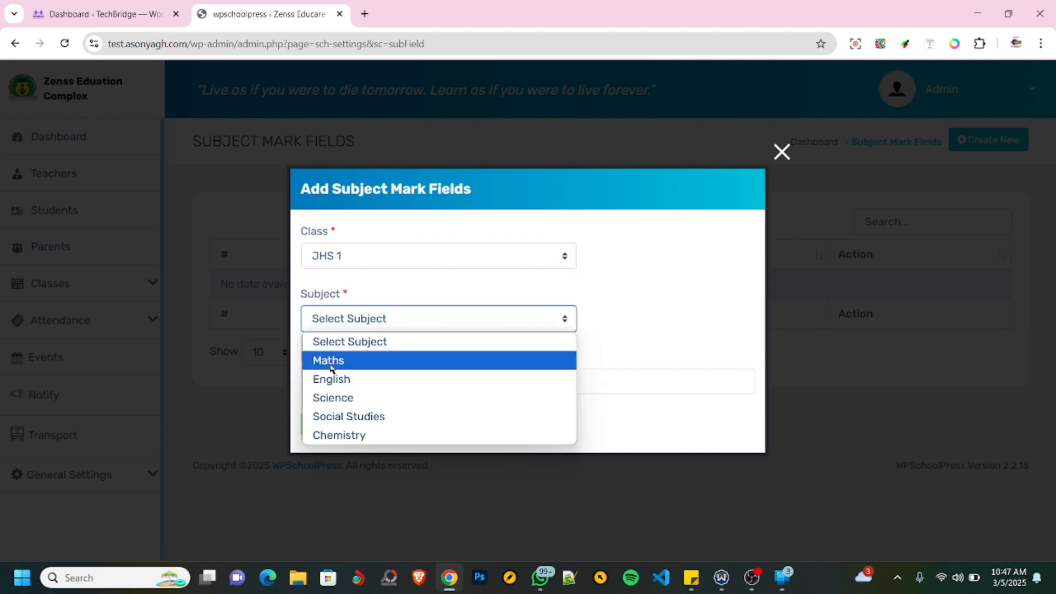
pyautogui.click(338, 360)
pyautogui.click(344, 385)
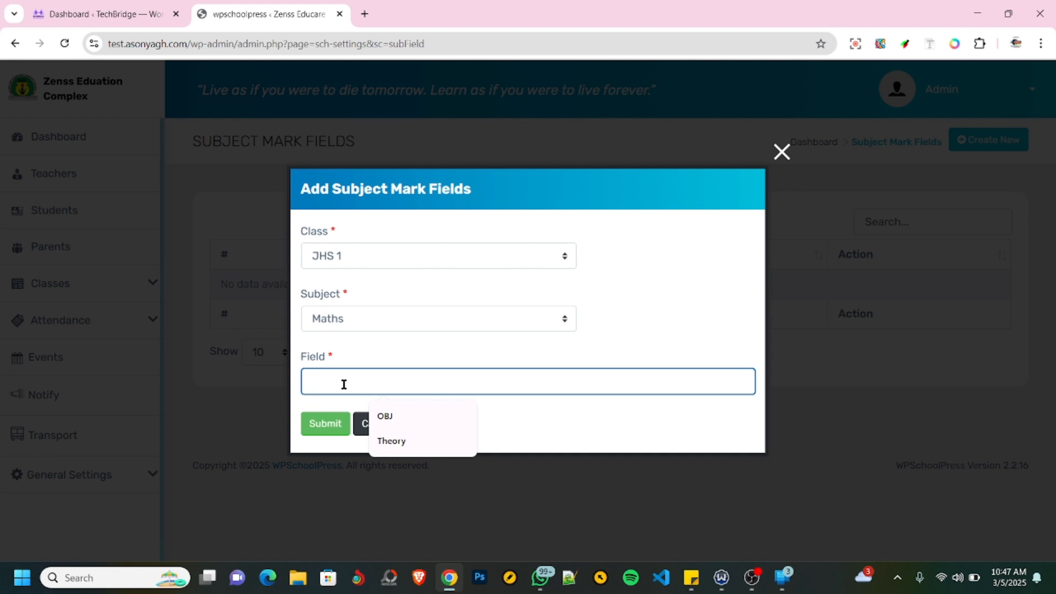
pyautogui.click(385, 416)
pyautogui.click(316, 429)
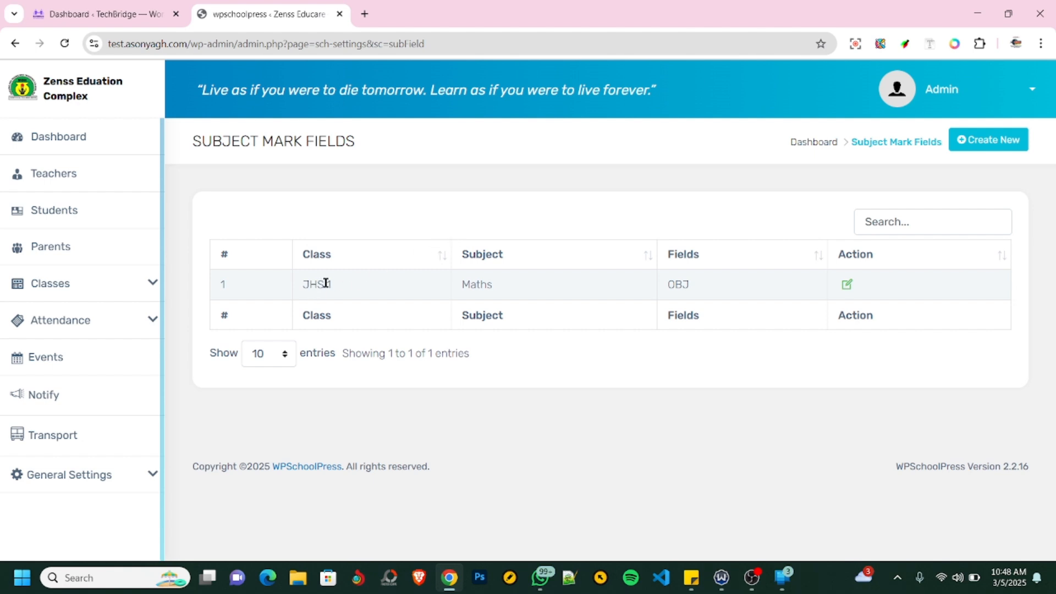
# - Add a second mark field named Theory for Maths in class JHS 1
pyautogui.click(967, 142)
pyautogui.click(400, 262)
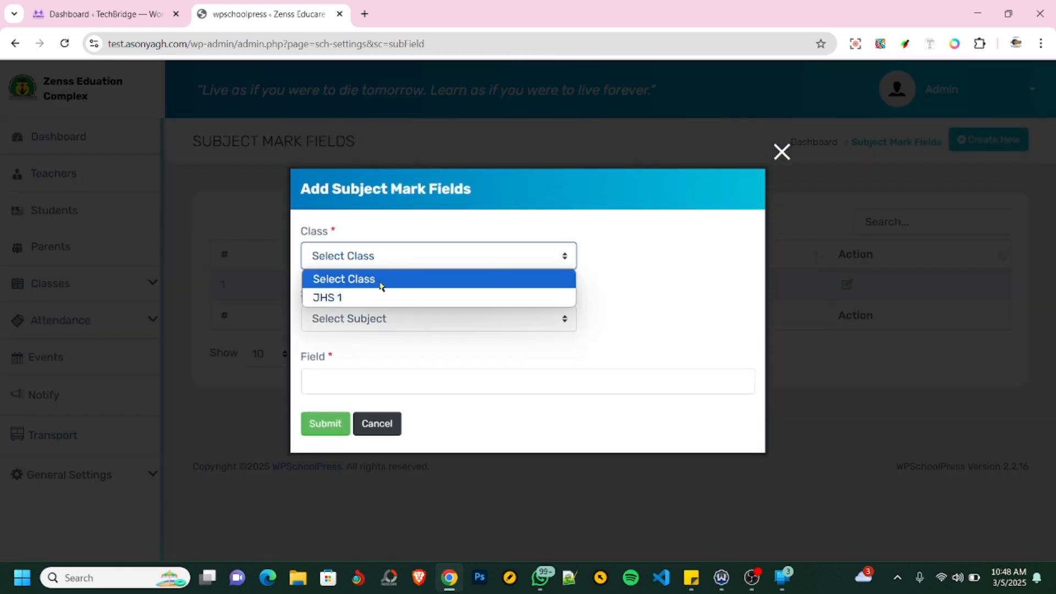
pyautogui.click(347, 297)
pyautogui.click(352, 322)
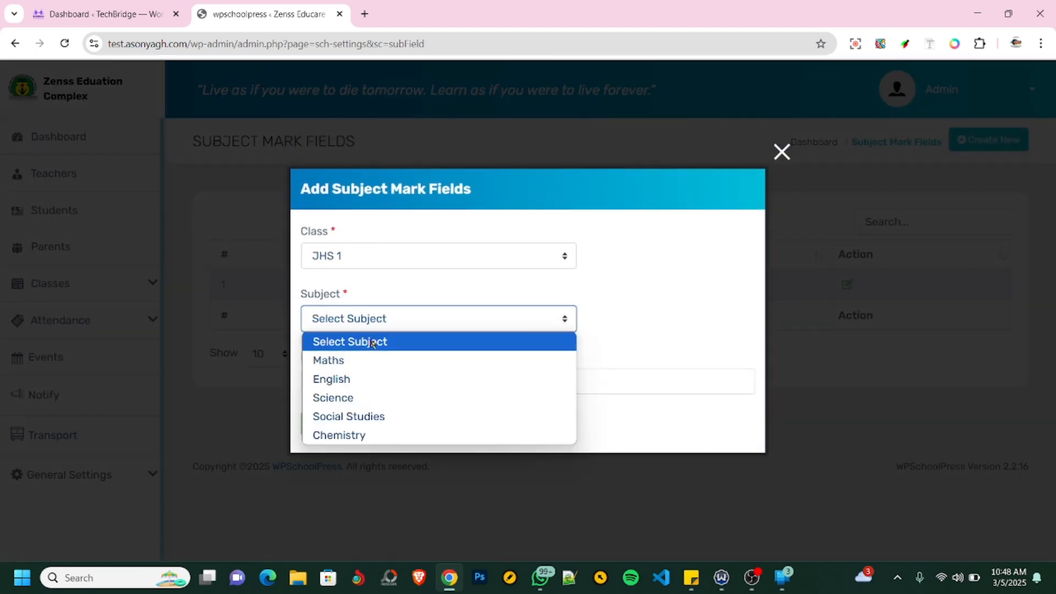
pyautogui.click(345, 361)
pyautogui.click(340, 377)
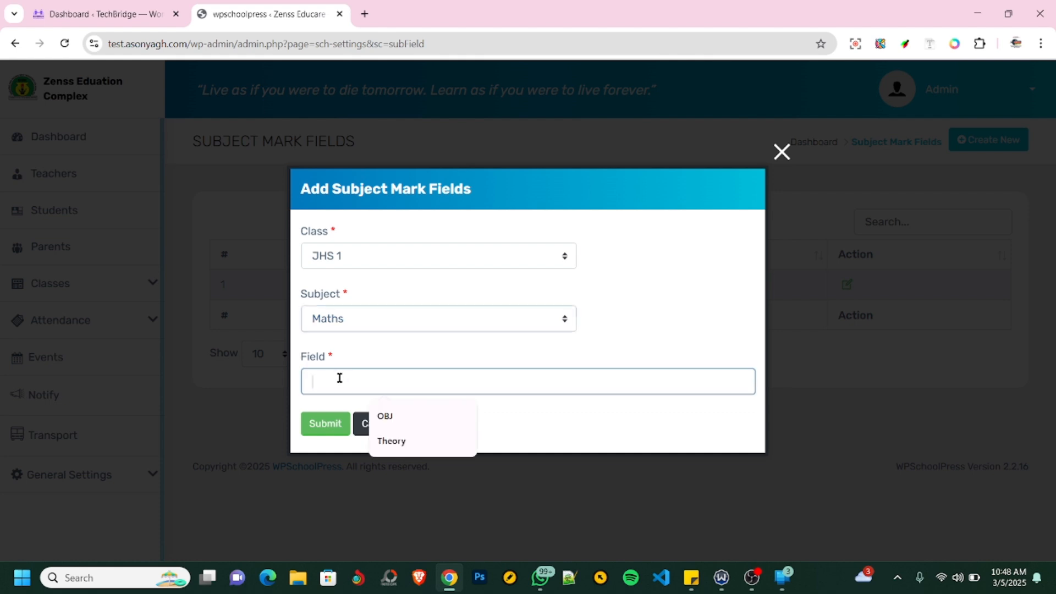
pyautogui.click(404, 439)
pyautogui.click(325, 426)
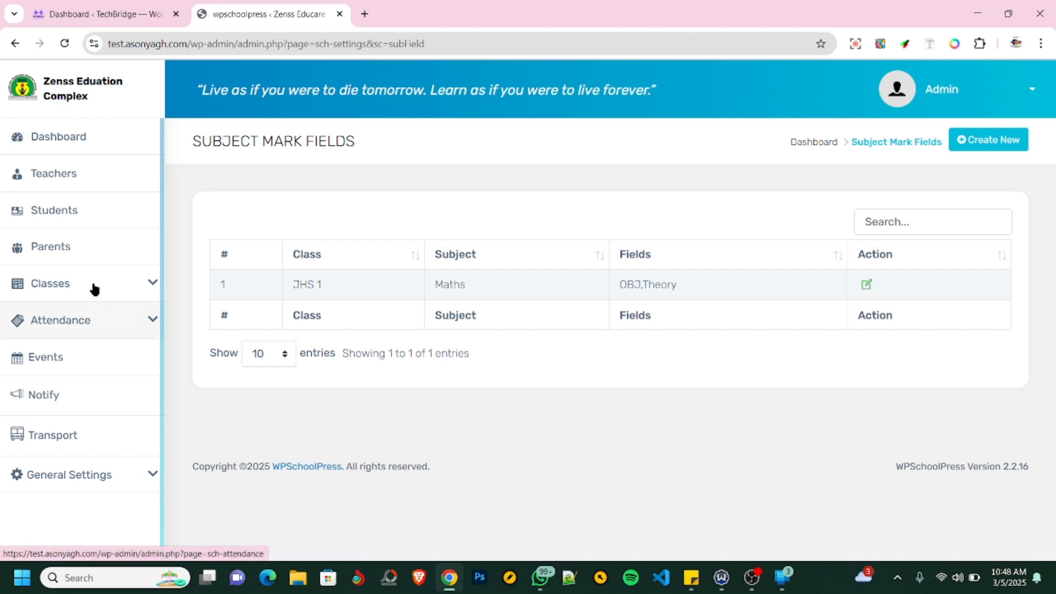
# - Try to select class JHS 1 for student marks on the Marks page
pyautogui.click(127, 286)
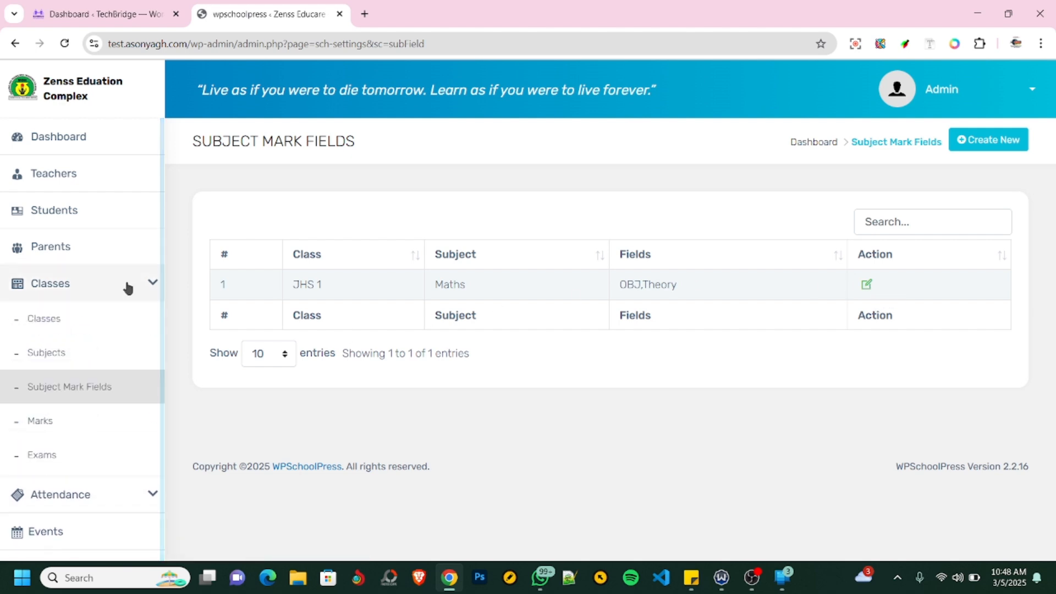
pyautogui.click(42, 425)
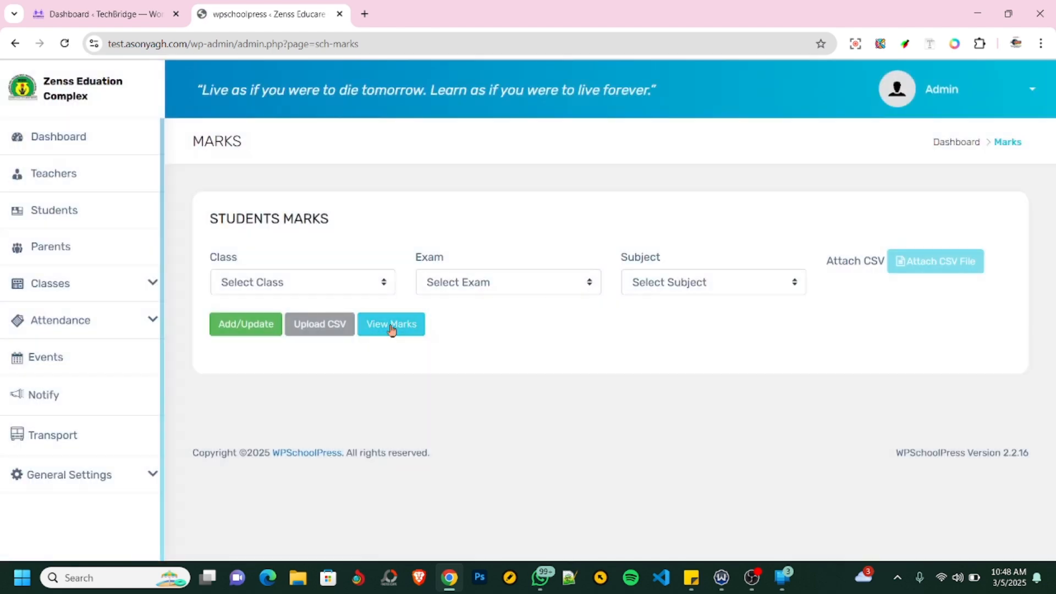
pyautogui.click(320, 286)
pyautogui.click(290, 323)
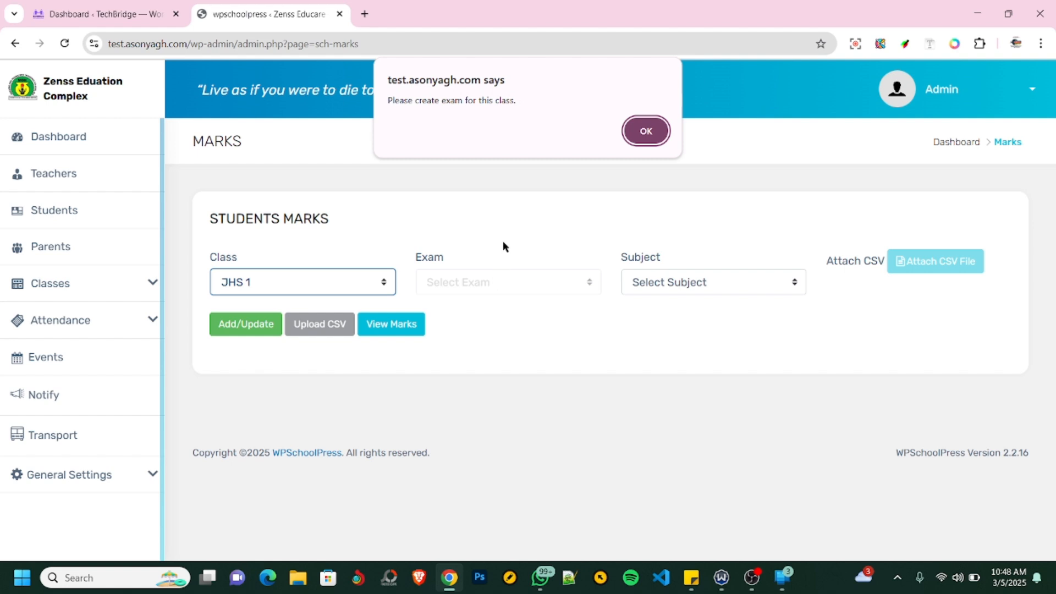
pyautogui.click(642, 130)
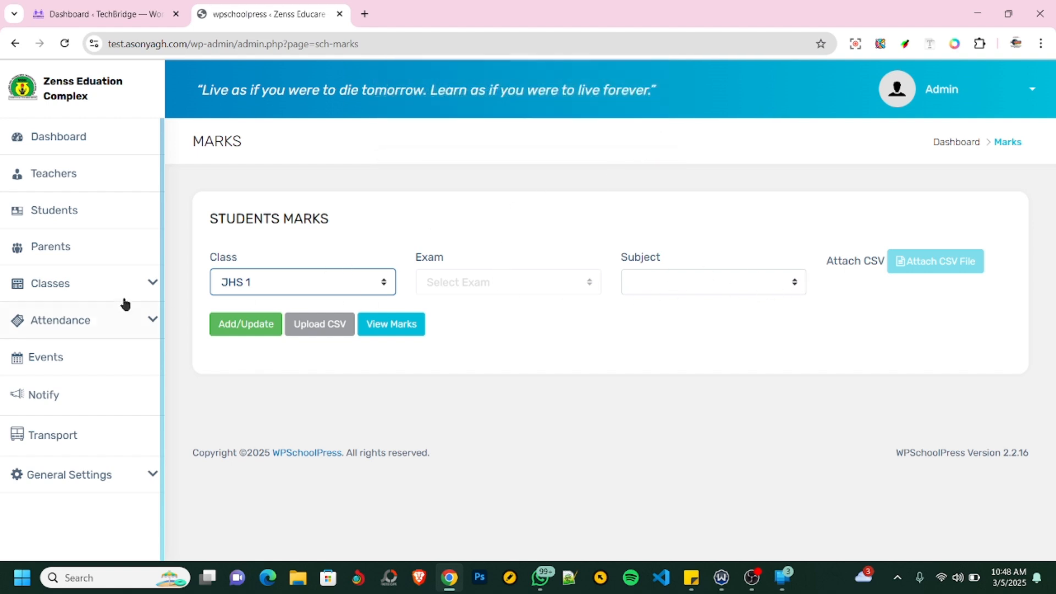
# - Start a new exam record for class JHS 1 and name it End of First Term
pyautogui.click(146, 286)
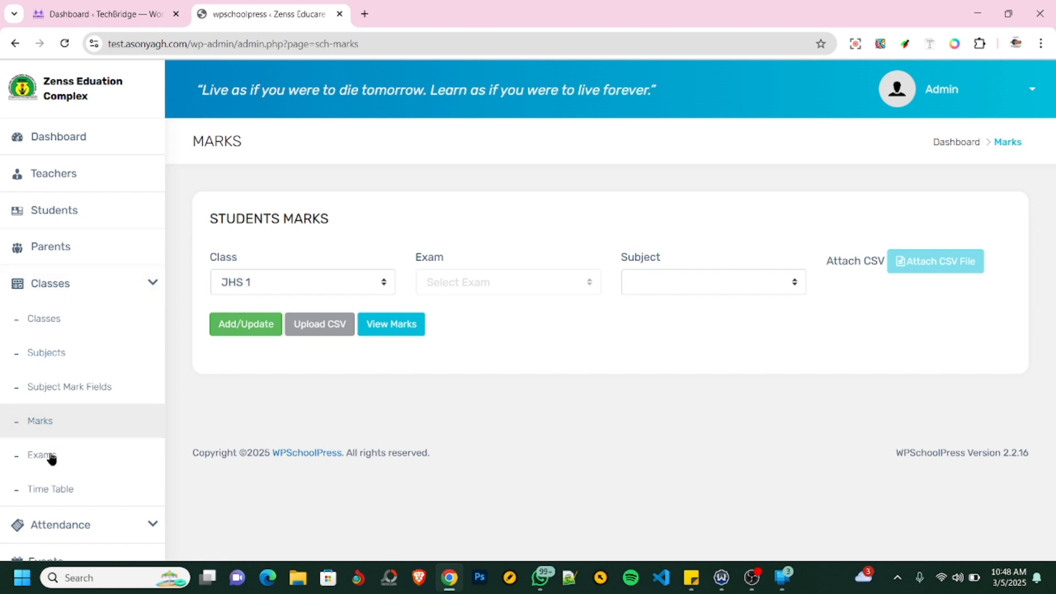
pyautogui.click(47, 461)
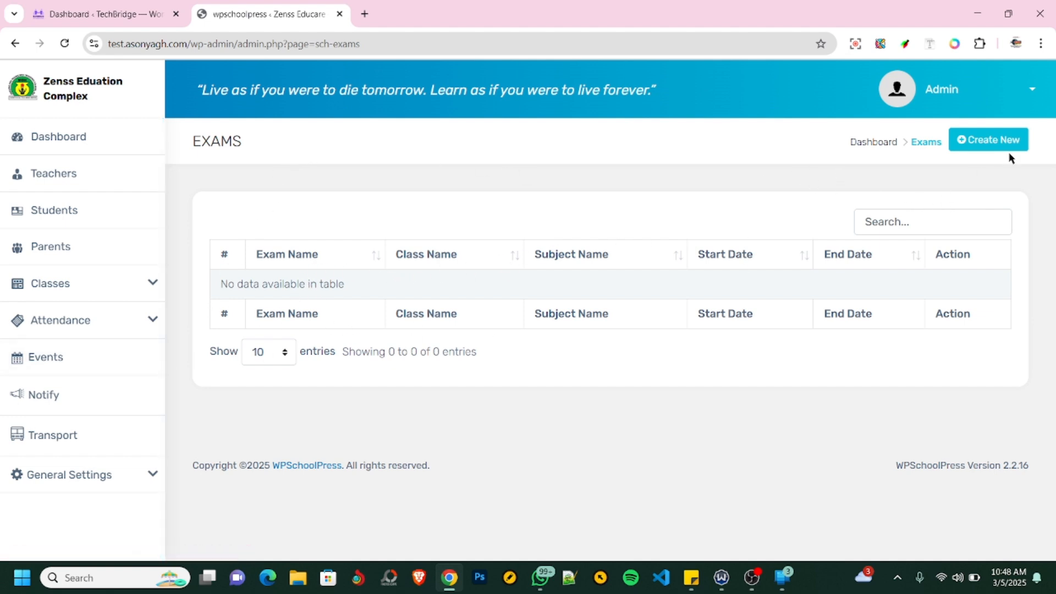
pyautogui.click(992, 143)
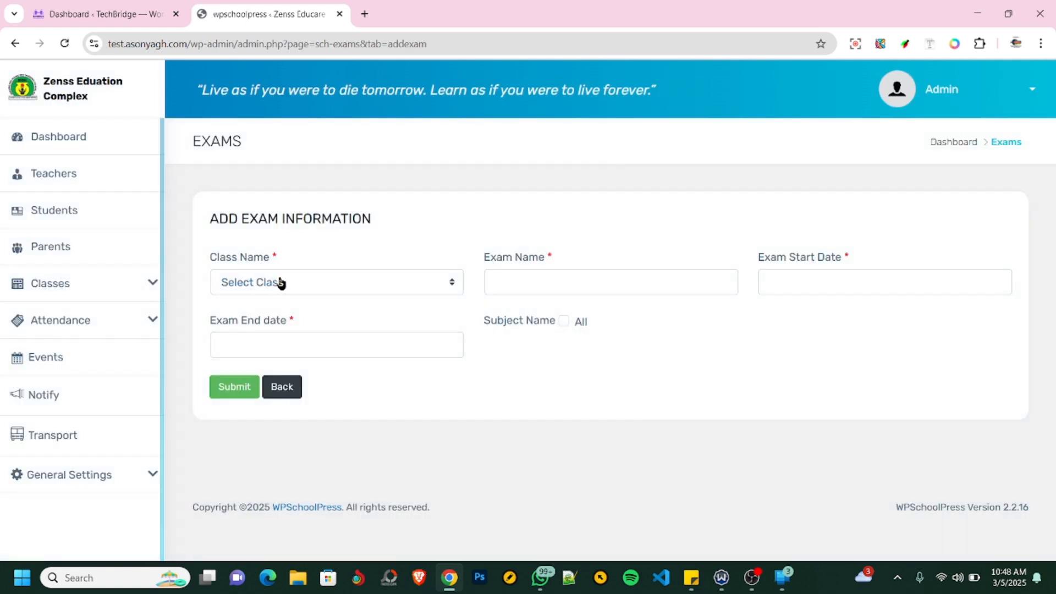
pyautogui.click(320, 283)
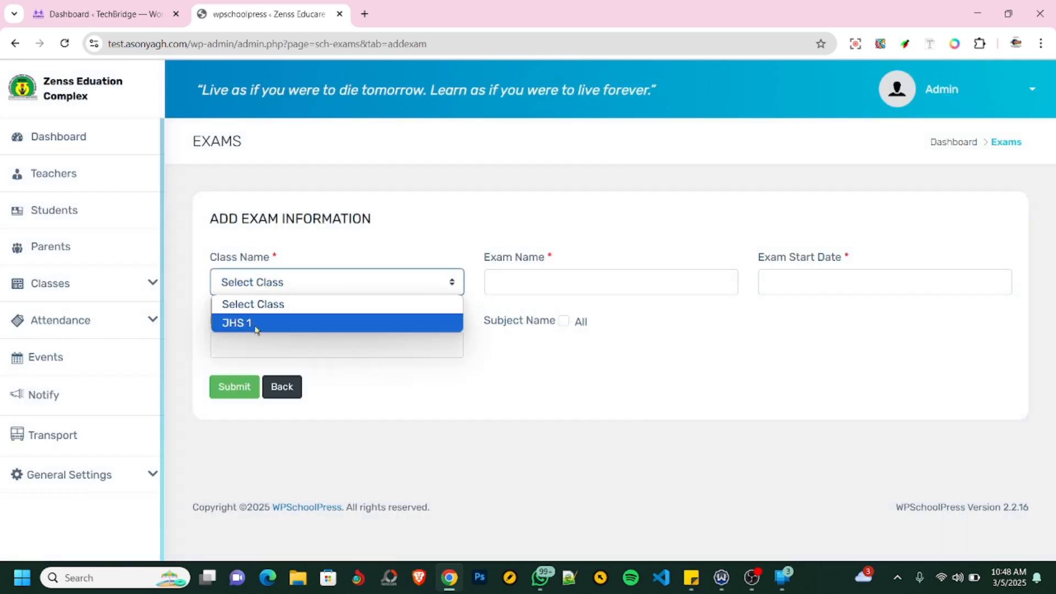
pyautogui.click(253, 325)
pyautogui.click(575, 279)
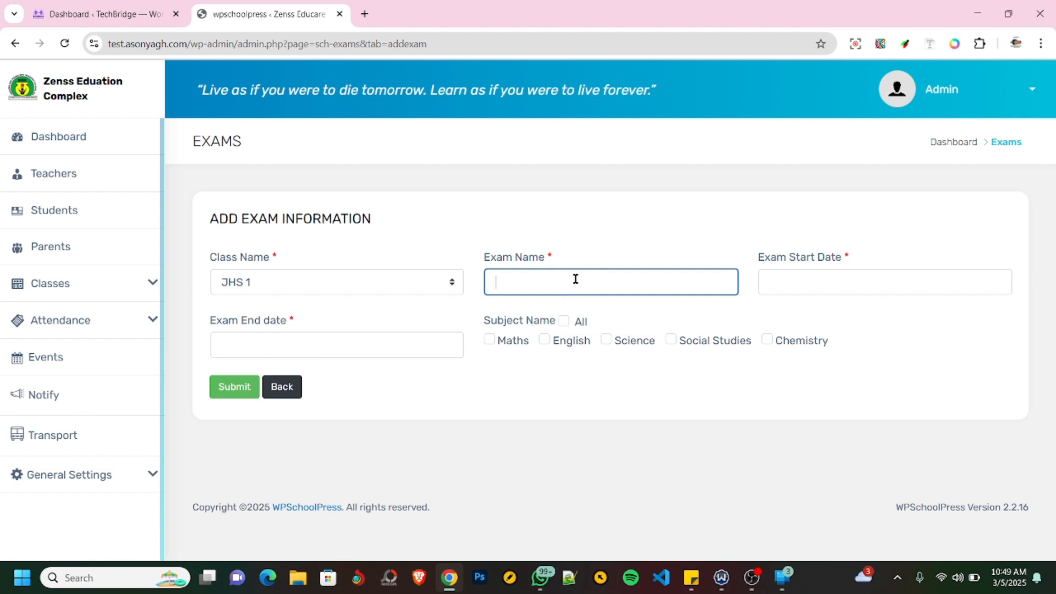
pyautogui.click(581, 286)
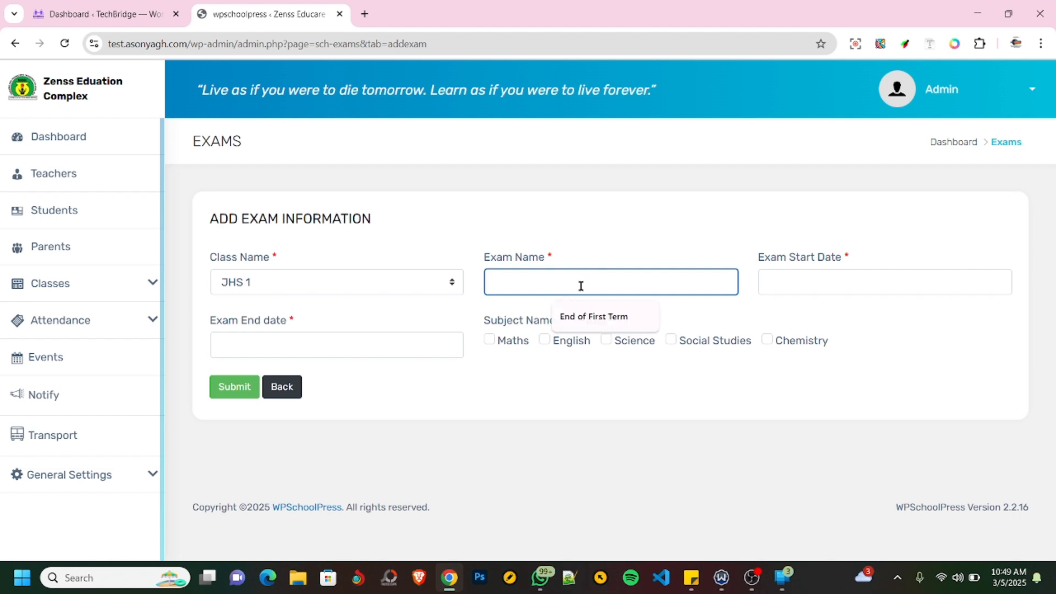
pyautogui.click(593, 316)
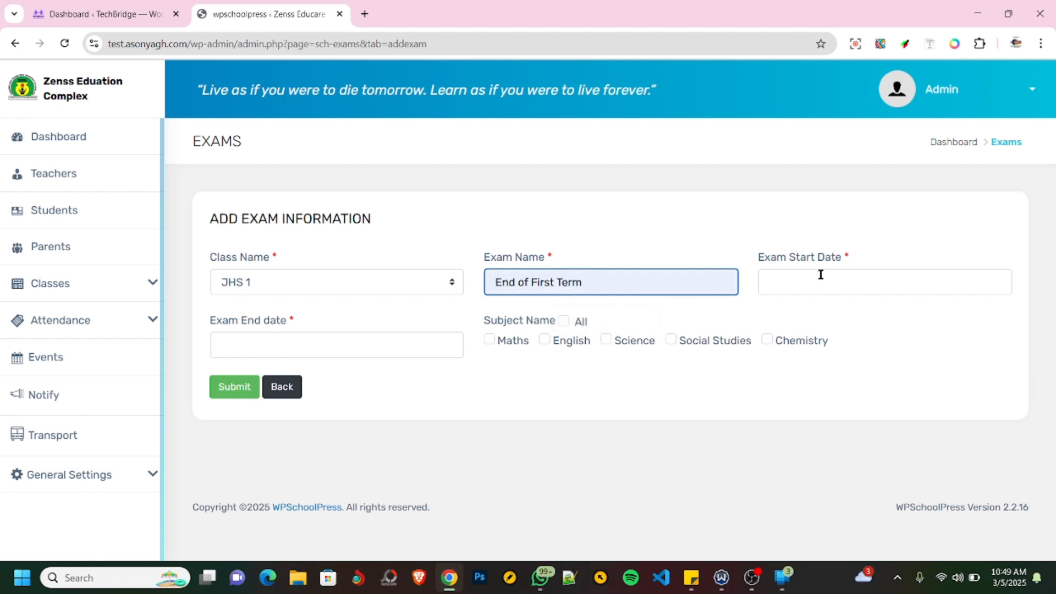
# - Set the exam to run from 05/19/2025 to 05/30/2025 with Maths as its subject, and submit it
pyautogui.click(821, 274)
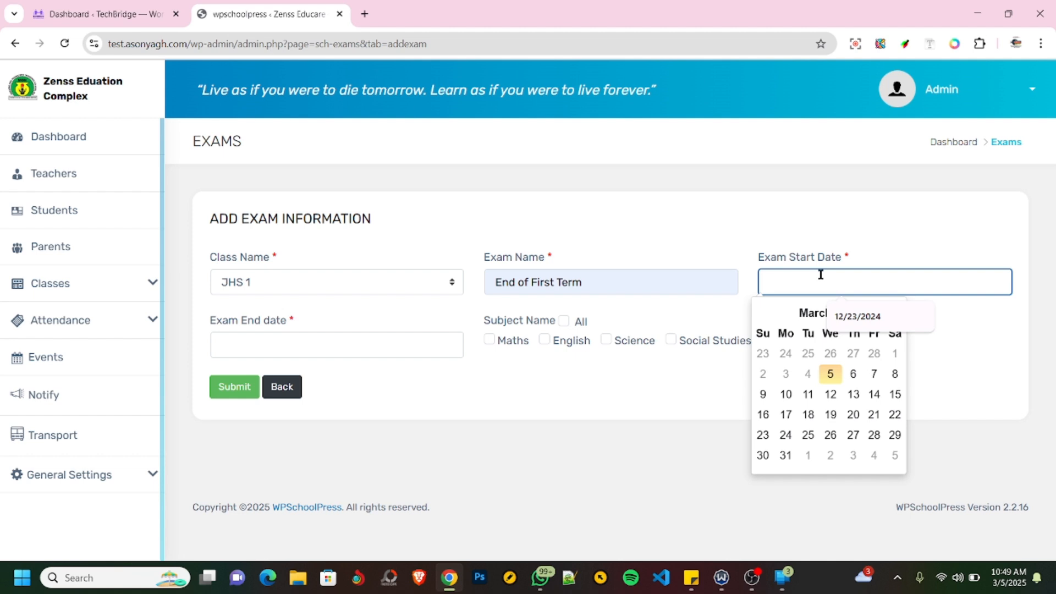
pyautogui.click(810, 316)
pyautogui.click(779, 386)
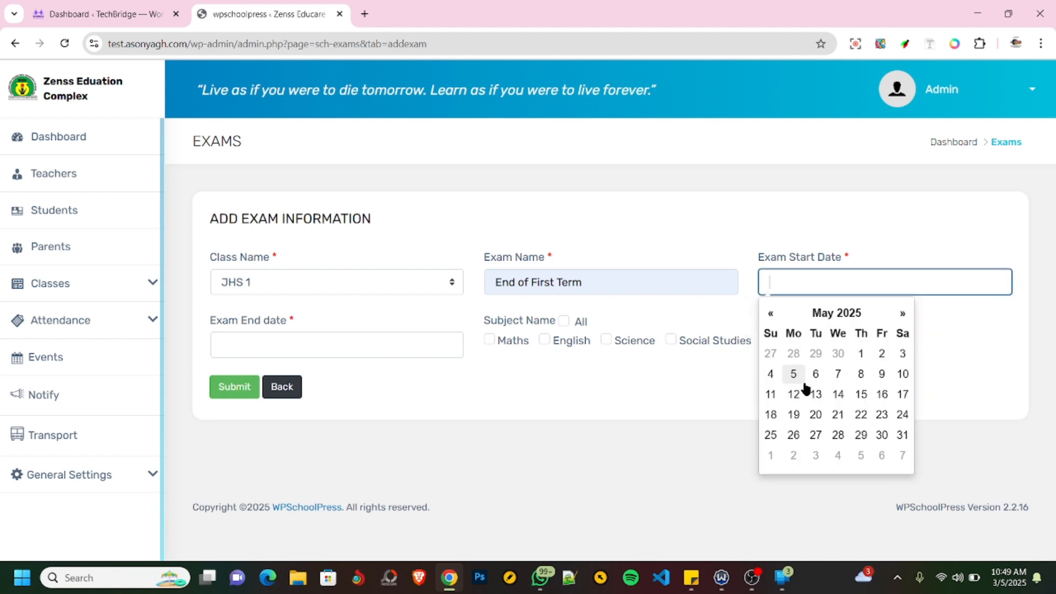
pyautogui.click(793, 415)
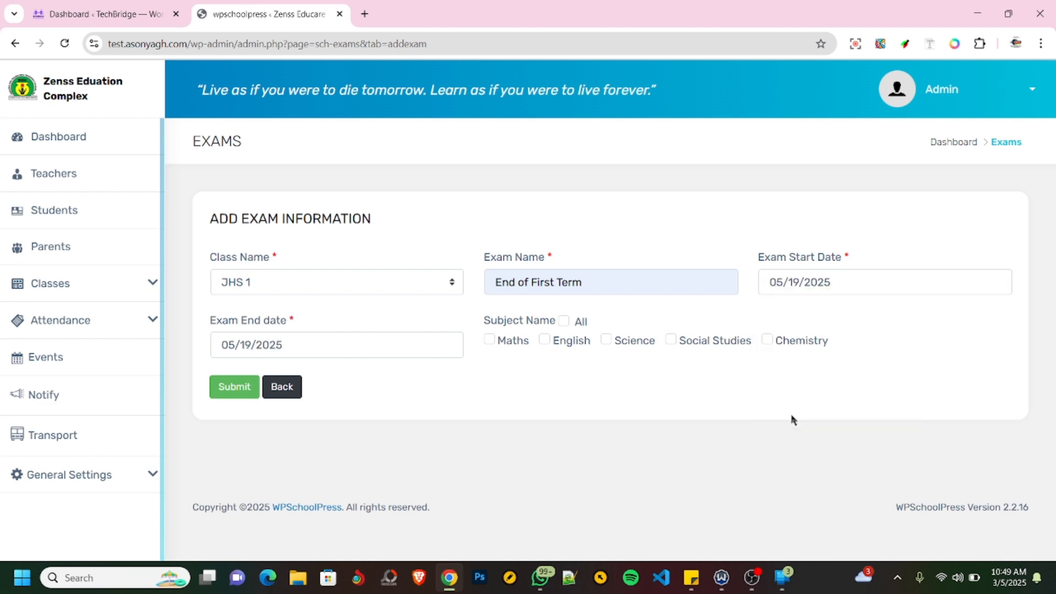
pyautogui.click(309, 342)
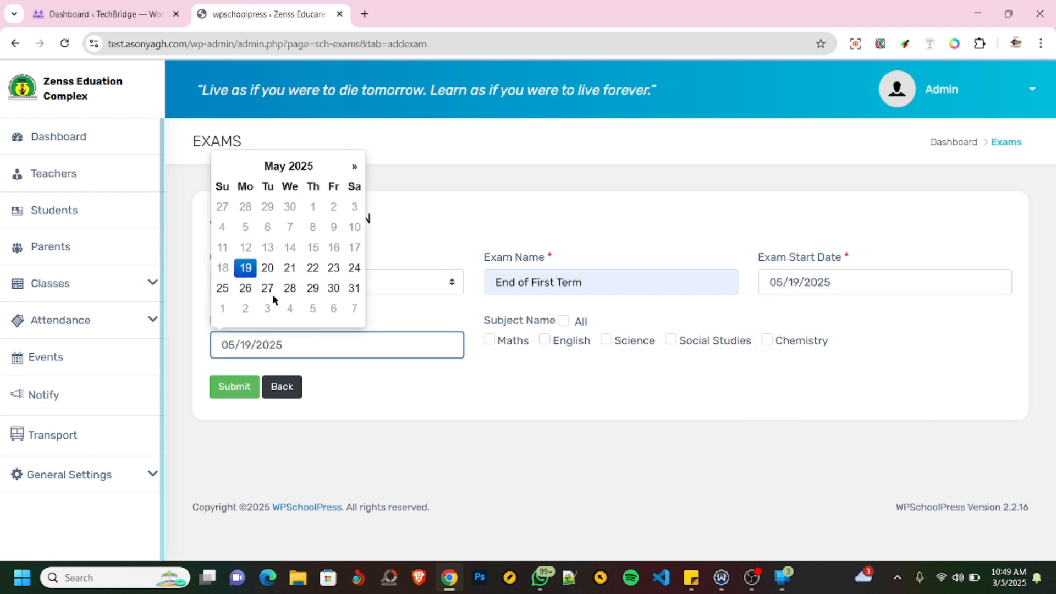
pyautogui.click(334, 288)
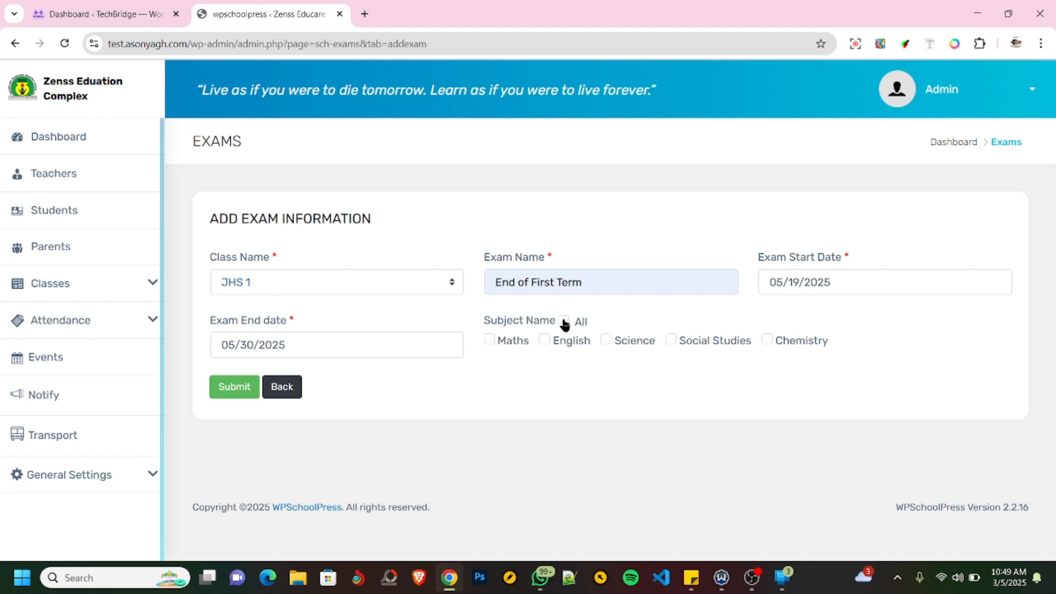
pyautogui.click(489, 341)
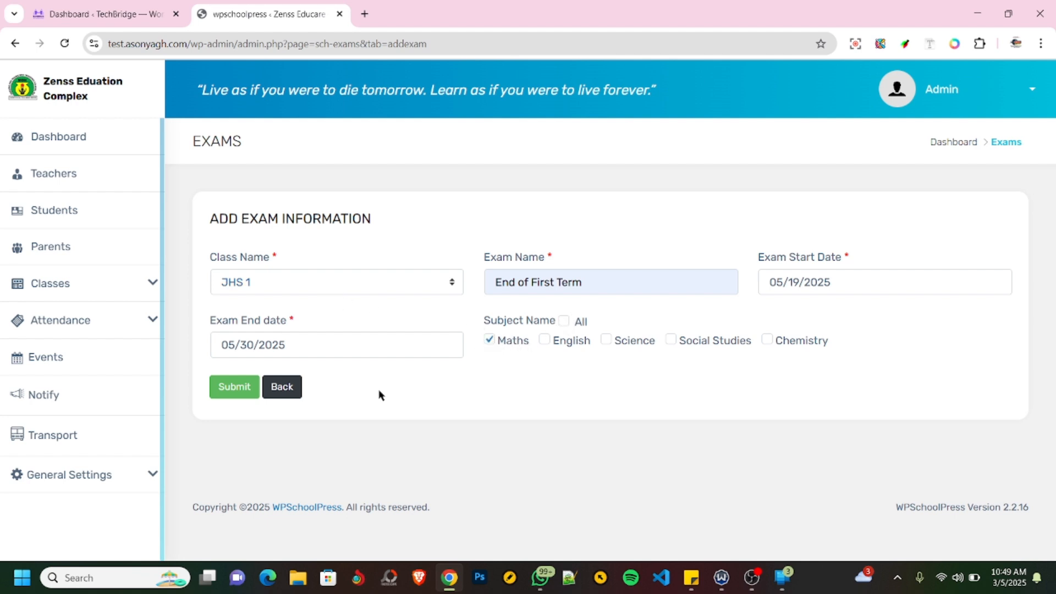
pyautogui.click(251, 391)
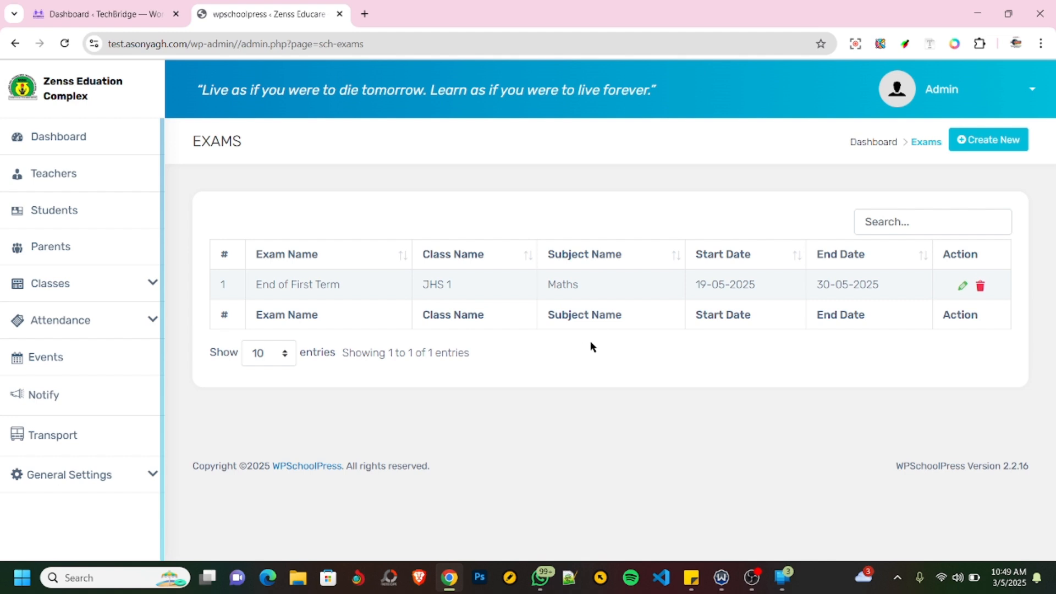
# - Review the subject mark fields list and open the student Marks page
pyautogui.click(151, 283)
pyautogui.click(66, 389)
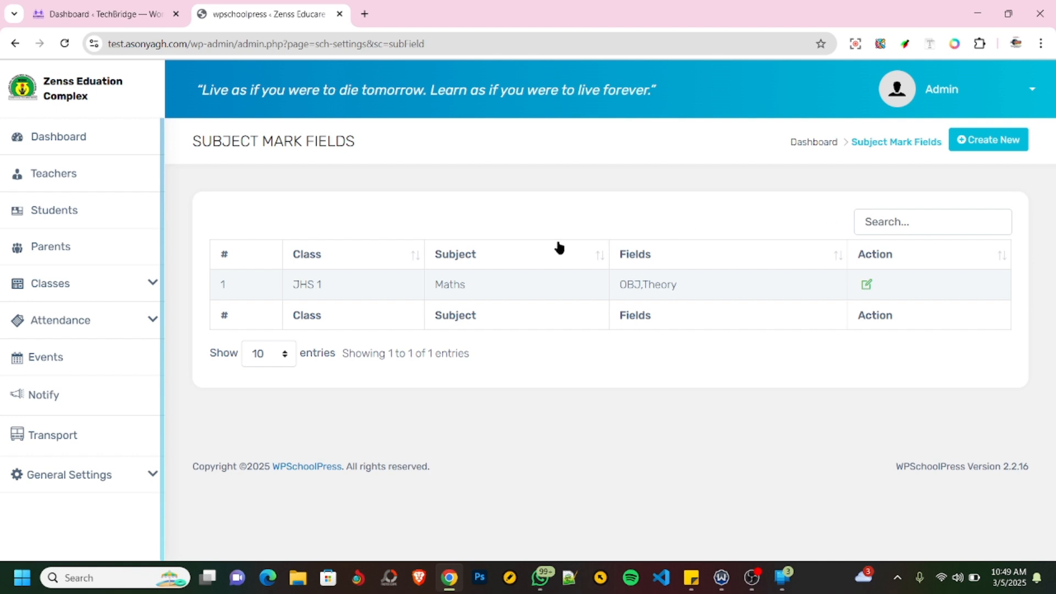
pyautogui.click(150, 290)
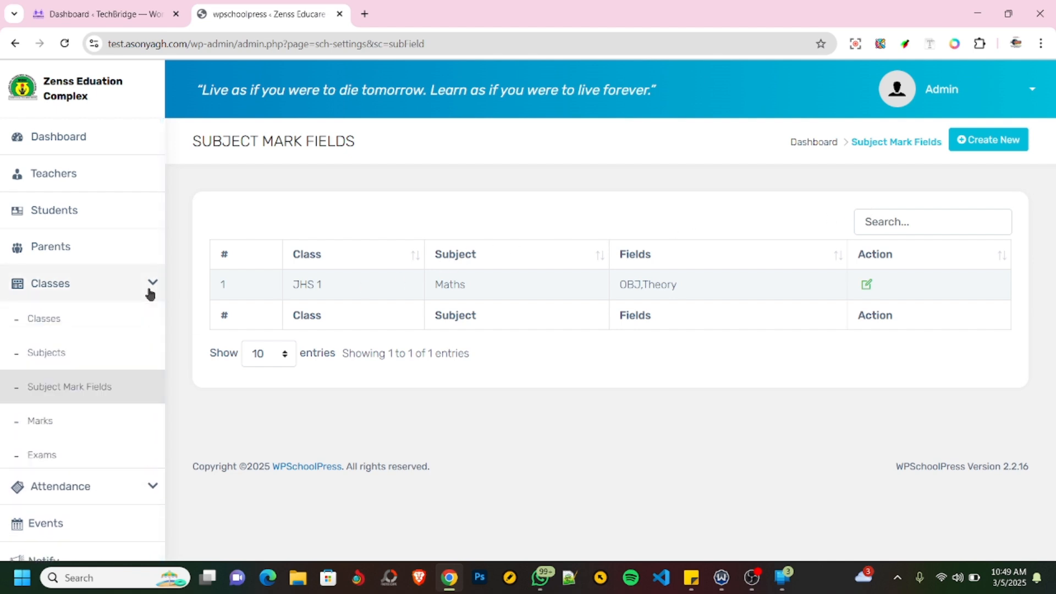
pyautogui.click(38, 422)
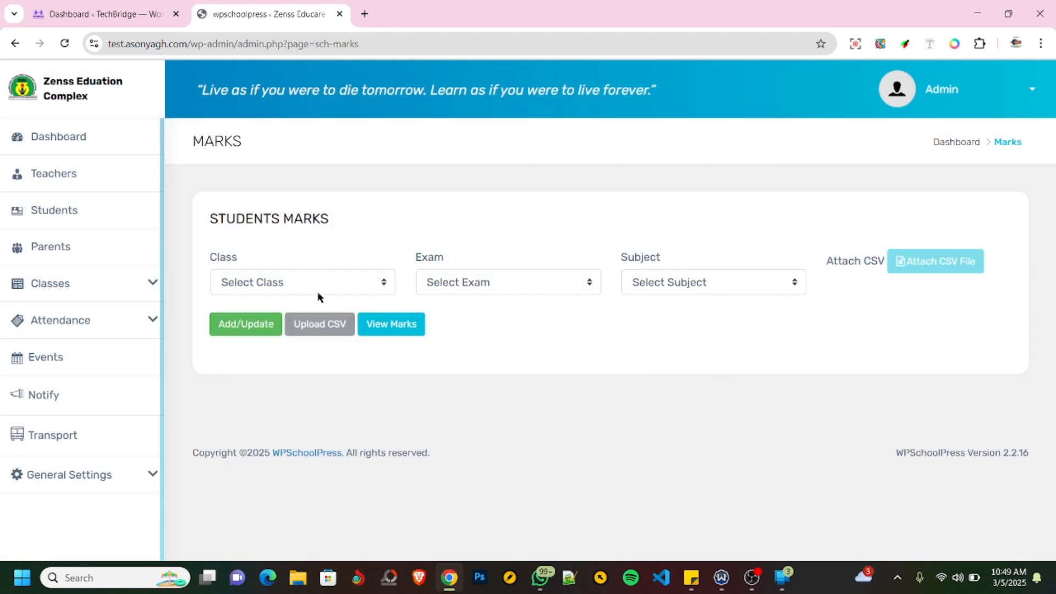
# - Load the mark entry form for class JHS 1, exam End of First Term and subject Maths
pyautogui.click(318, 292)
pyautogui.click(264, 324)
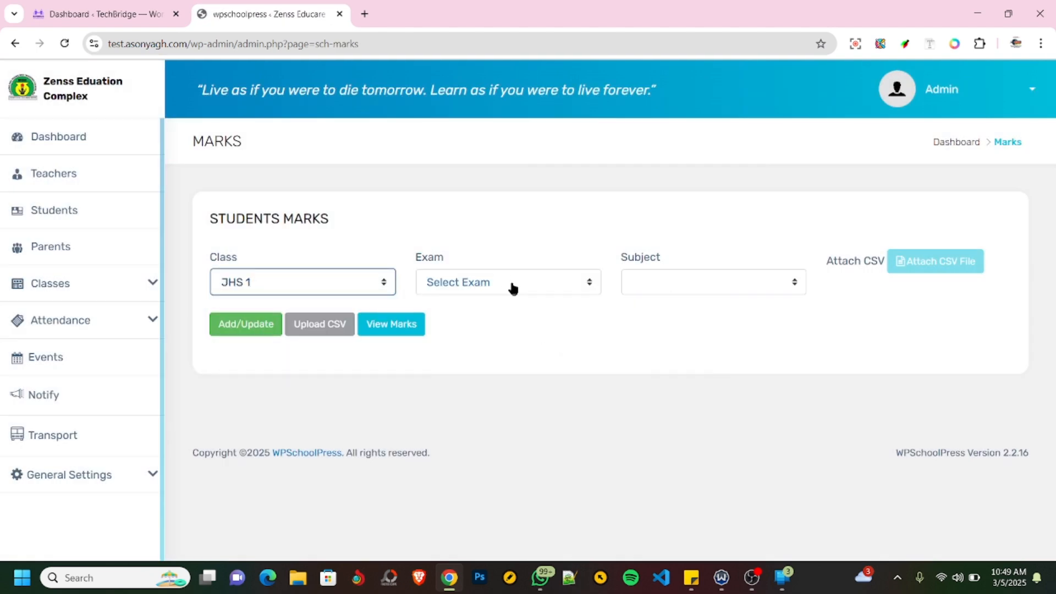
pyautogui.click(537, 283)
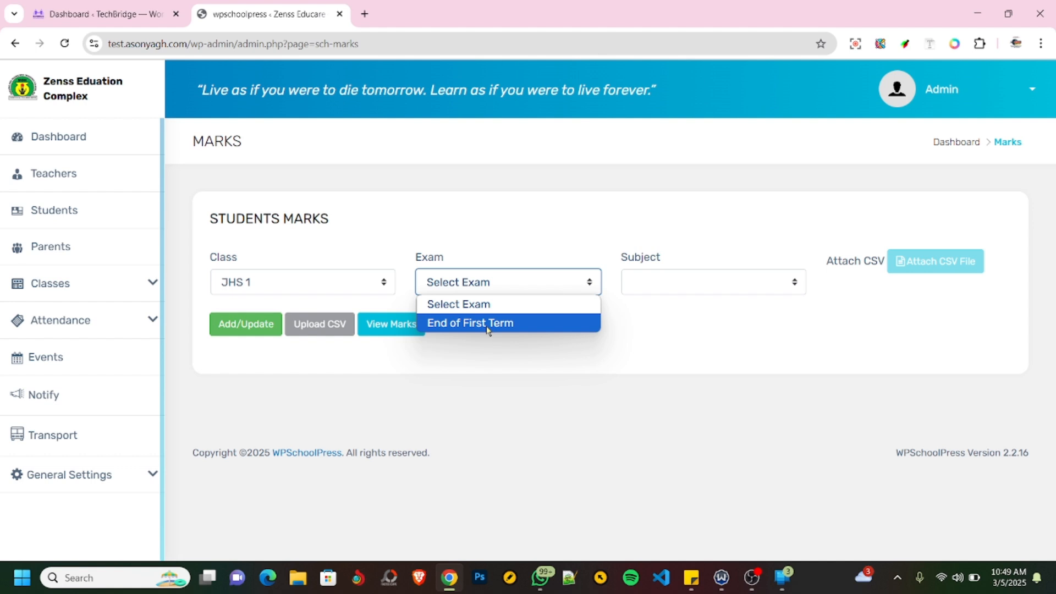
pyautogui.click(486, 325)
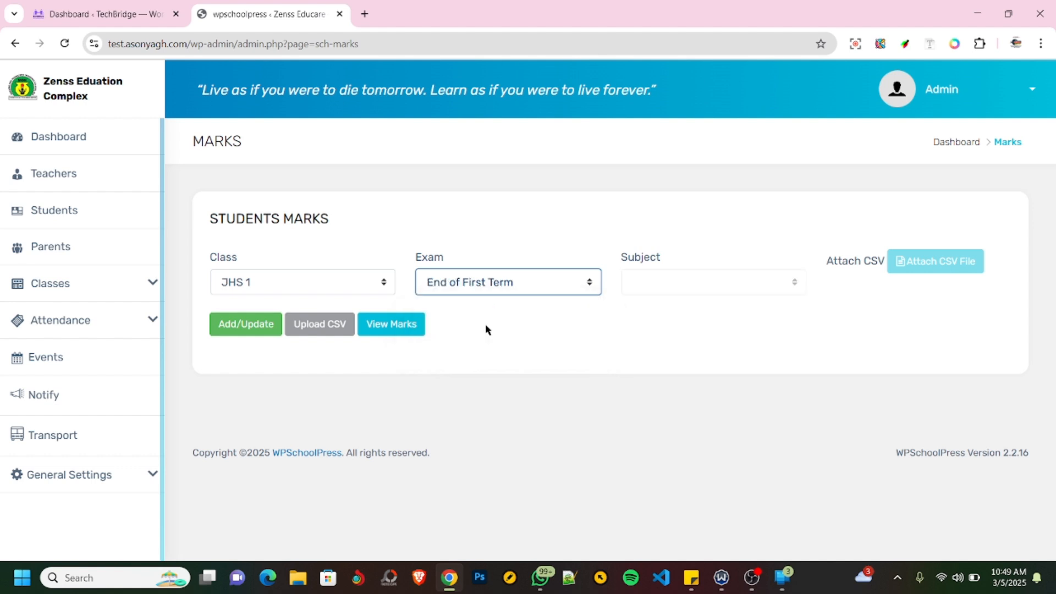
pyautogui.click(738, 294)
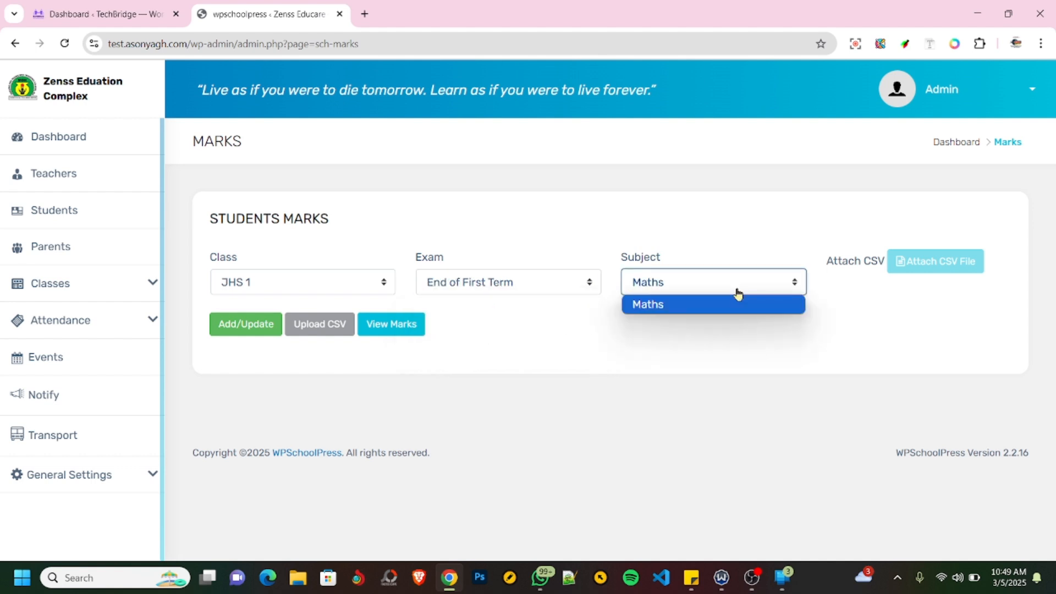
pyautogui.click(737, 294)
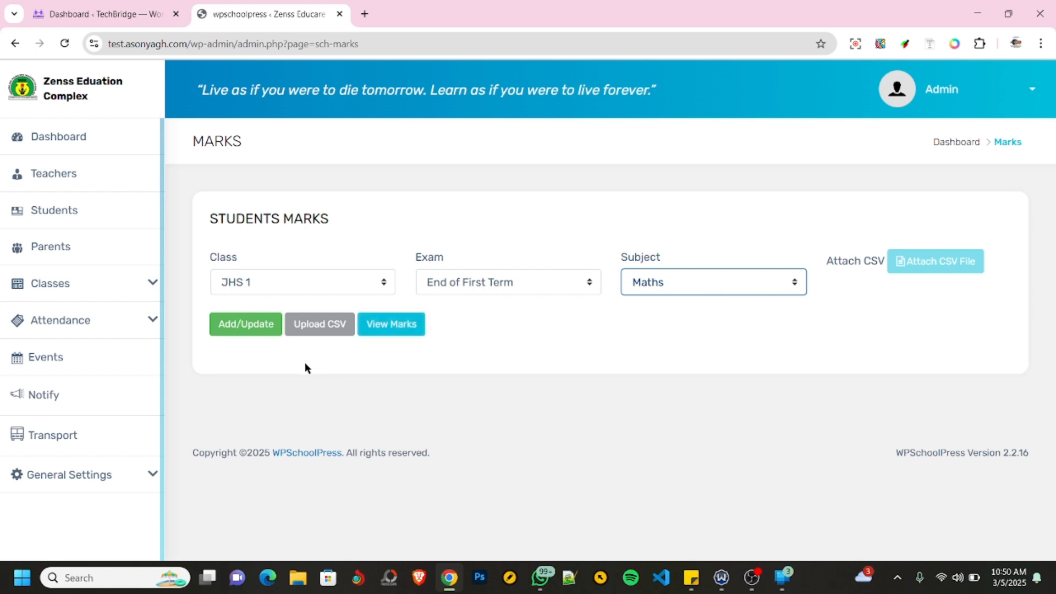
pyautogui.click(238, 328)
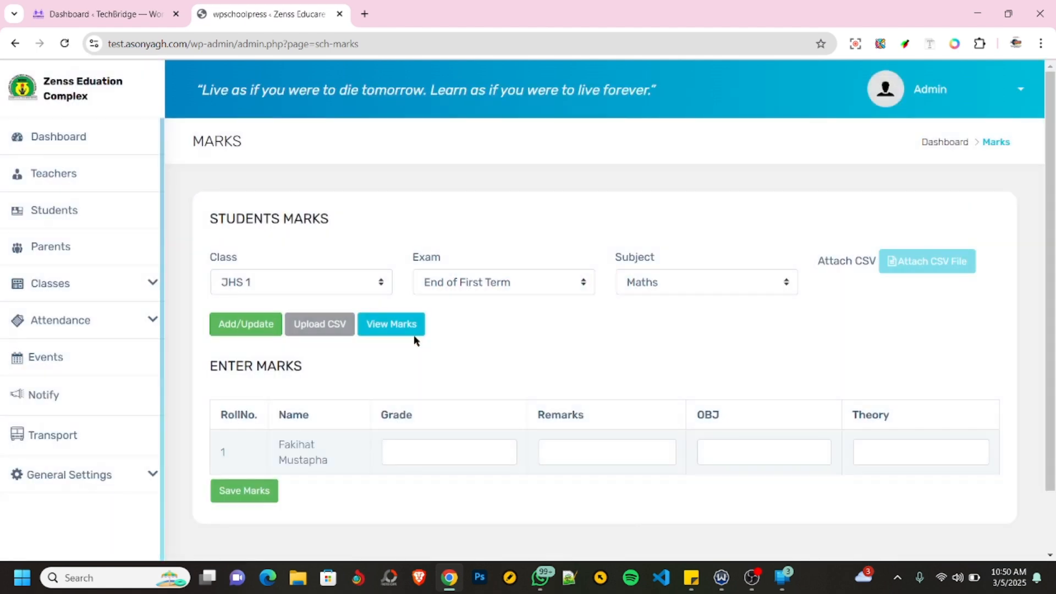
# - Enter 40 for OBJ and 50 for Theory in the marks row of the student with roll number 1
pyautogui.scroll(-2, 379, 394)
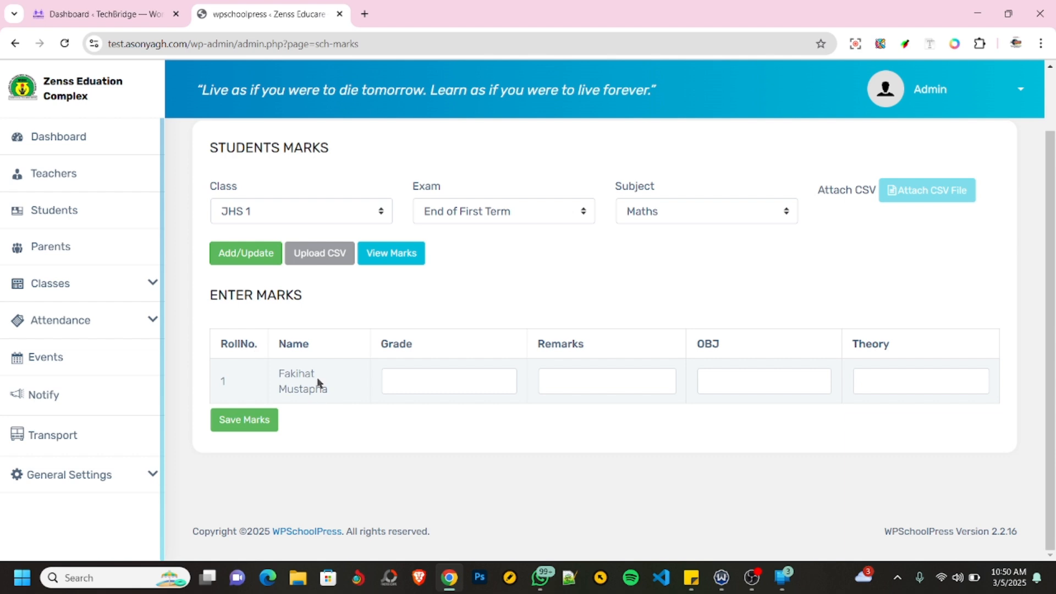
pyautogui.click(433, 384)
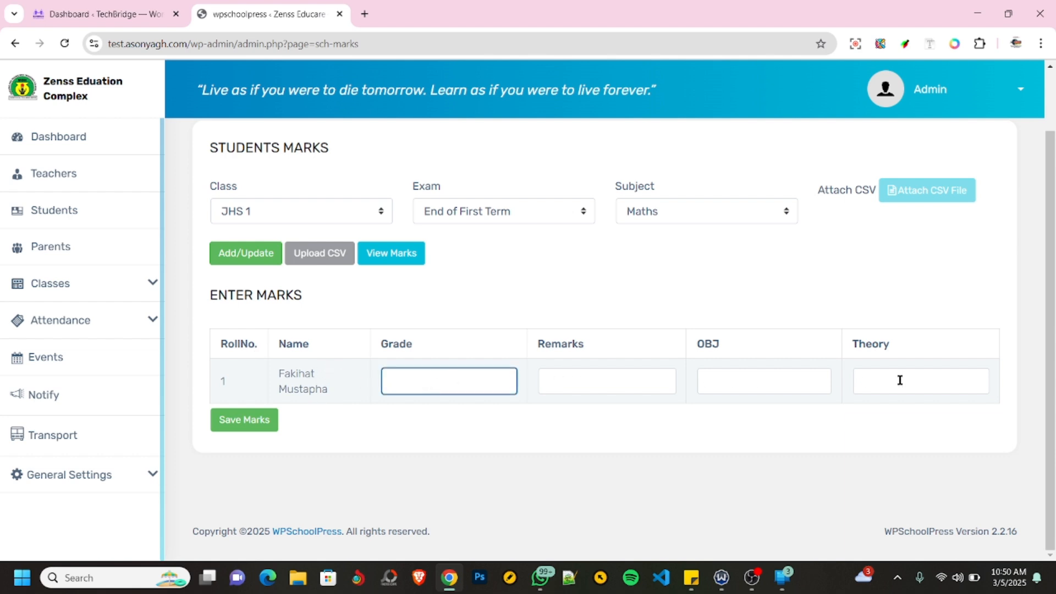
pyautogui.click(758, 379)
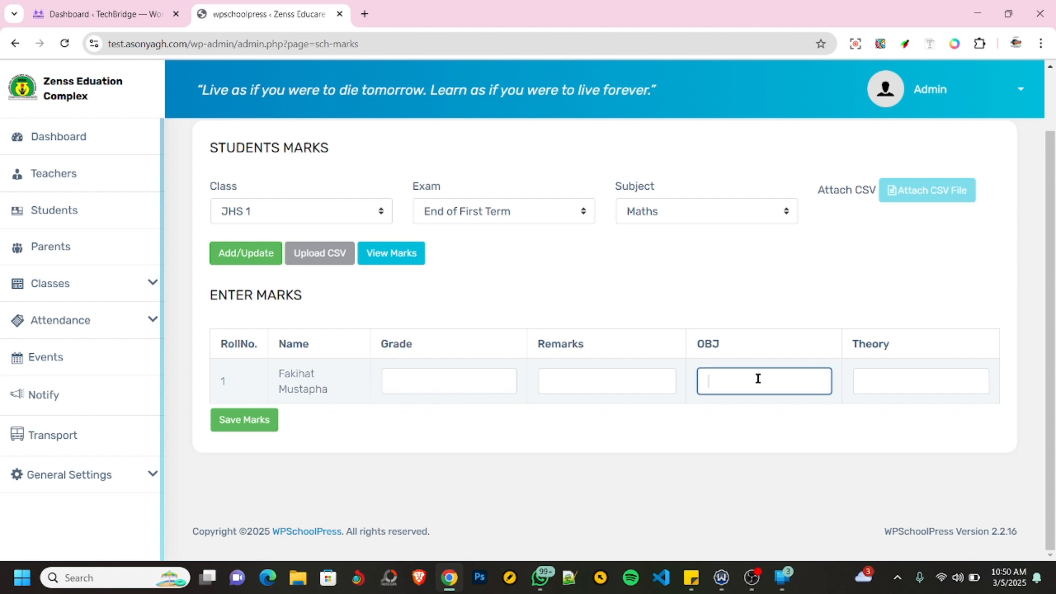
pyautogui.click(881, 381)
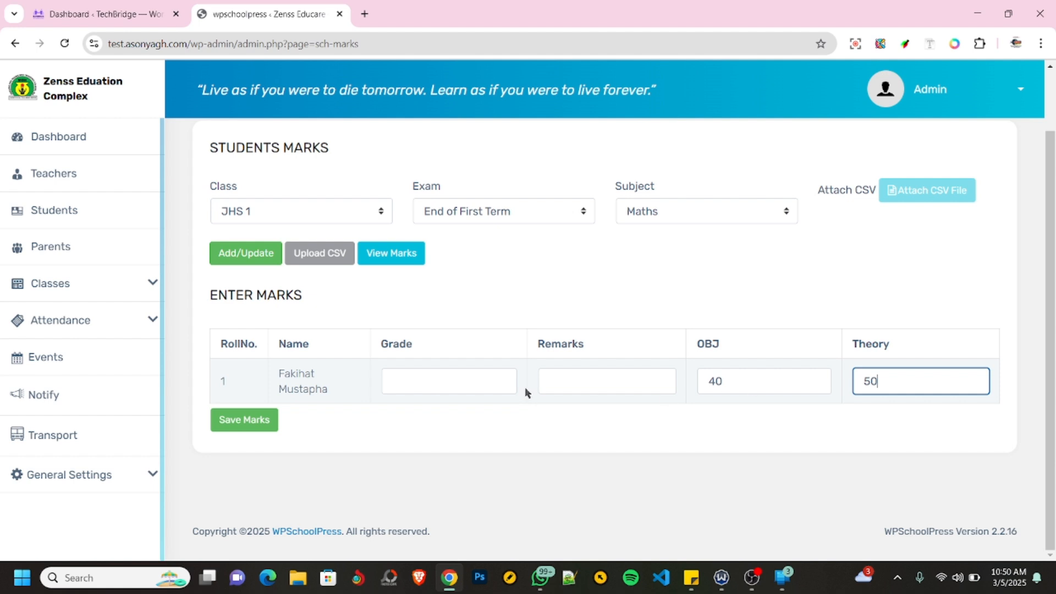
# - Give the student grade A, fill in a remark and save the marks
pyautogui.click(611, 382)
pyautogui.click(410, 387)
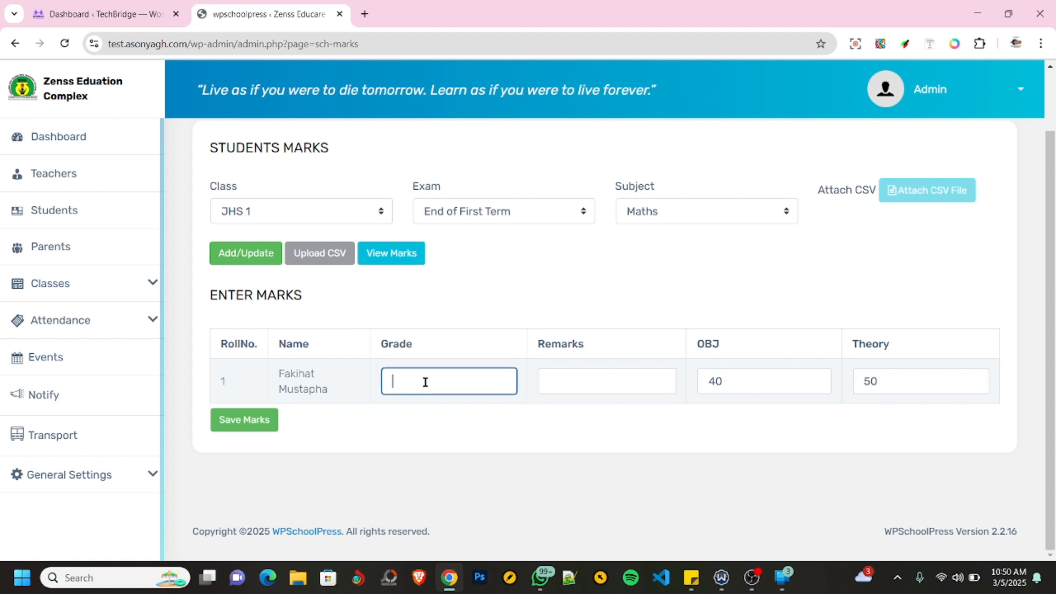
pyautogui.write('a')
pyautogui.press('BackSpace')
pyautogui.click(603, 379)
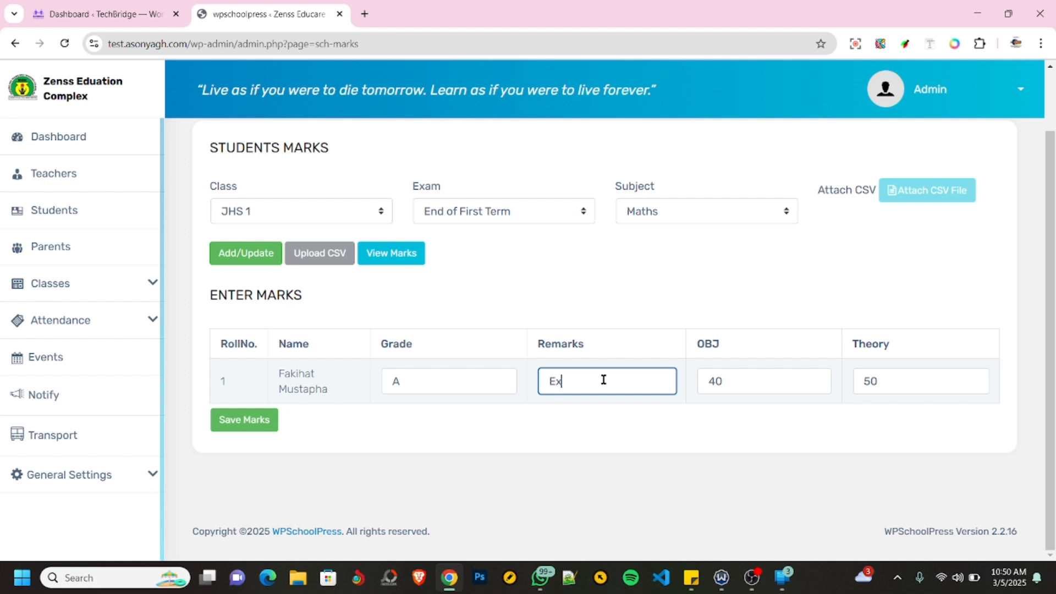
pyautogui.write('cee')
pyautogui.click(258, 426)
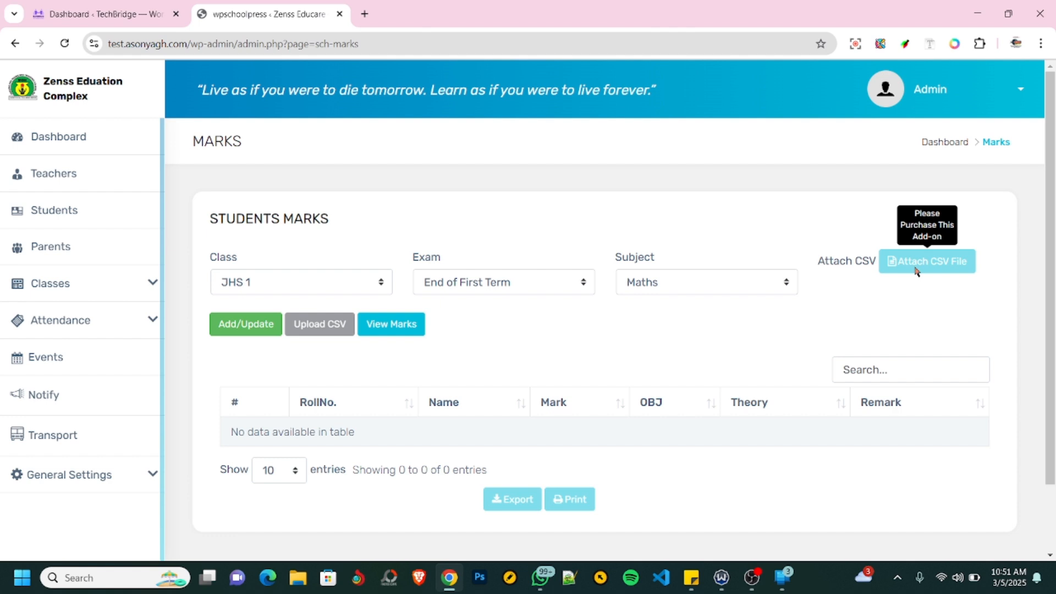
# - View the saved Maths marks of class JHS 1 for the End of First Term exam
pyautogui.click(399, 329)
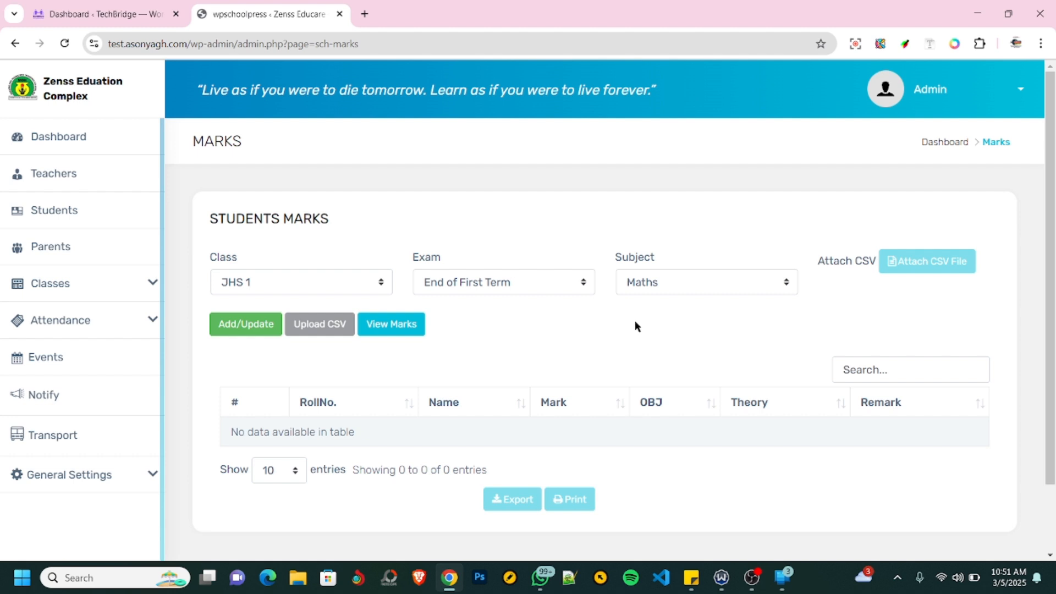
pyautogui.click(339, 285)
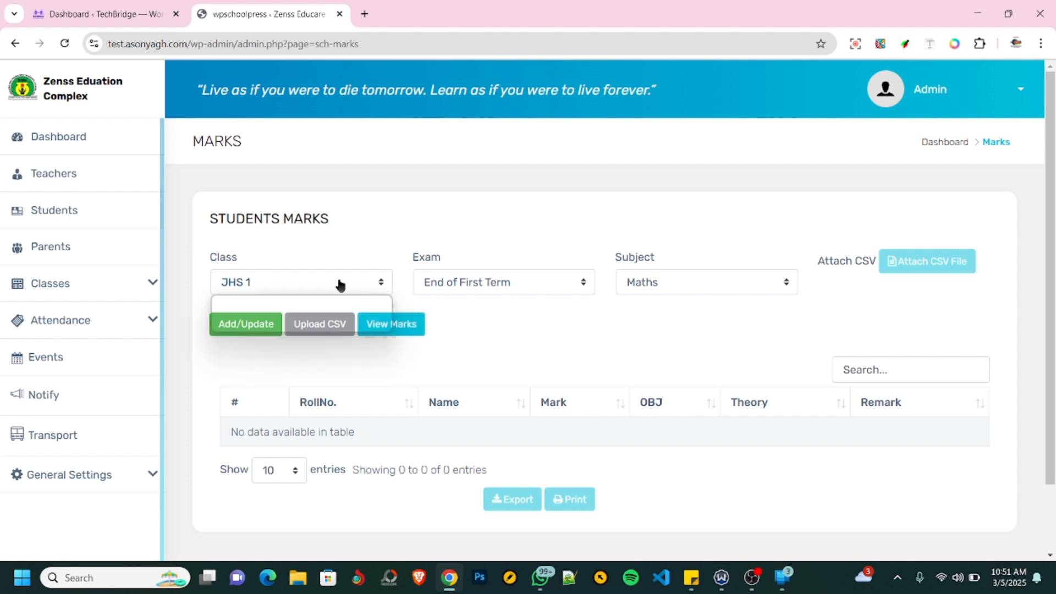
pyautogui.click(505, 286)
pyautogui.click(495, 305)
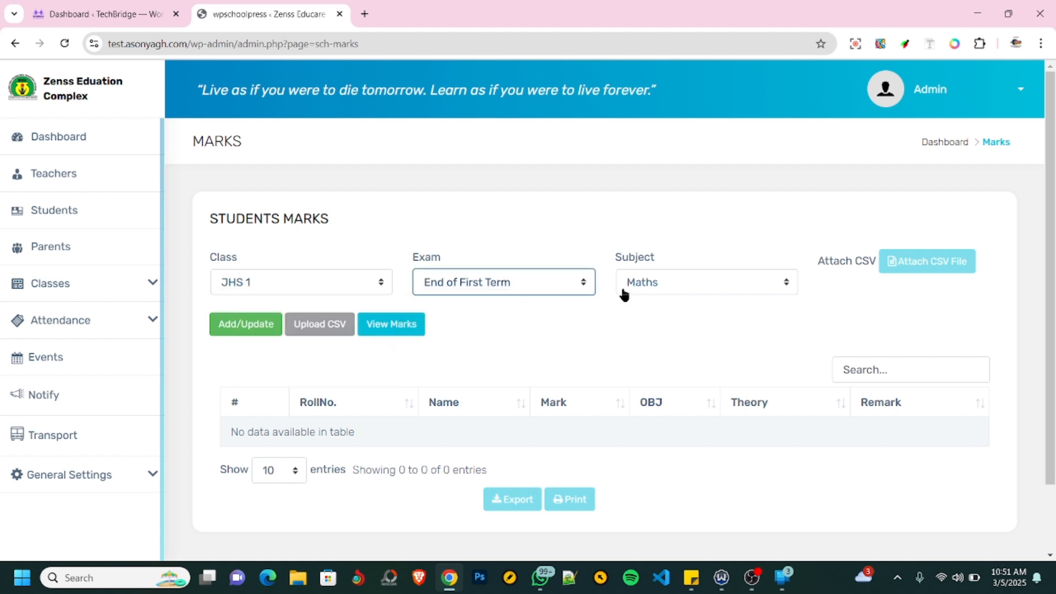
pyautogui.click(638, 292)
pyautogui.click(638, 292)
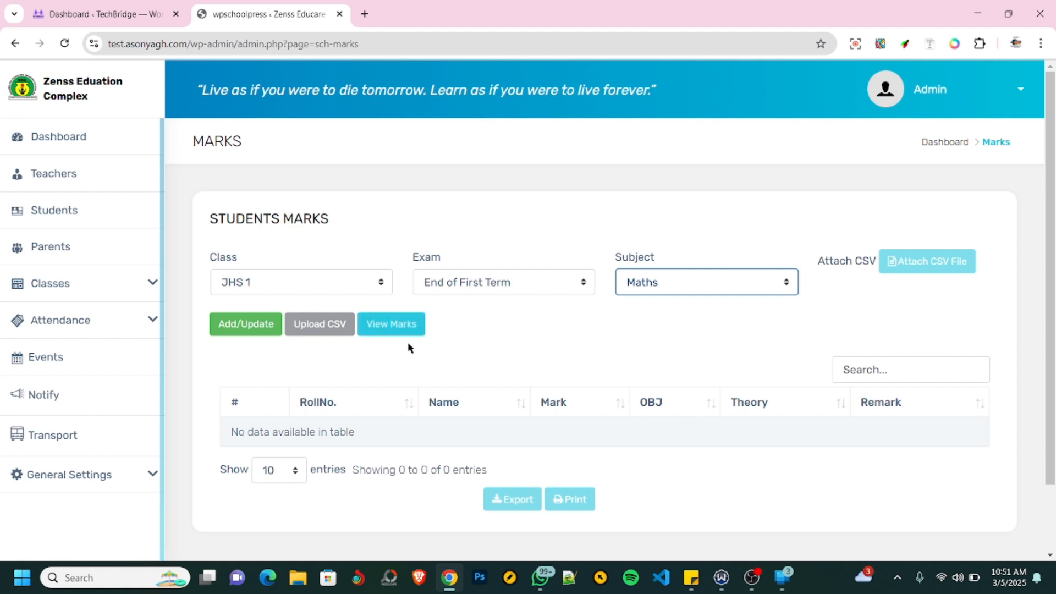
pyautogui.click(394, 325)
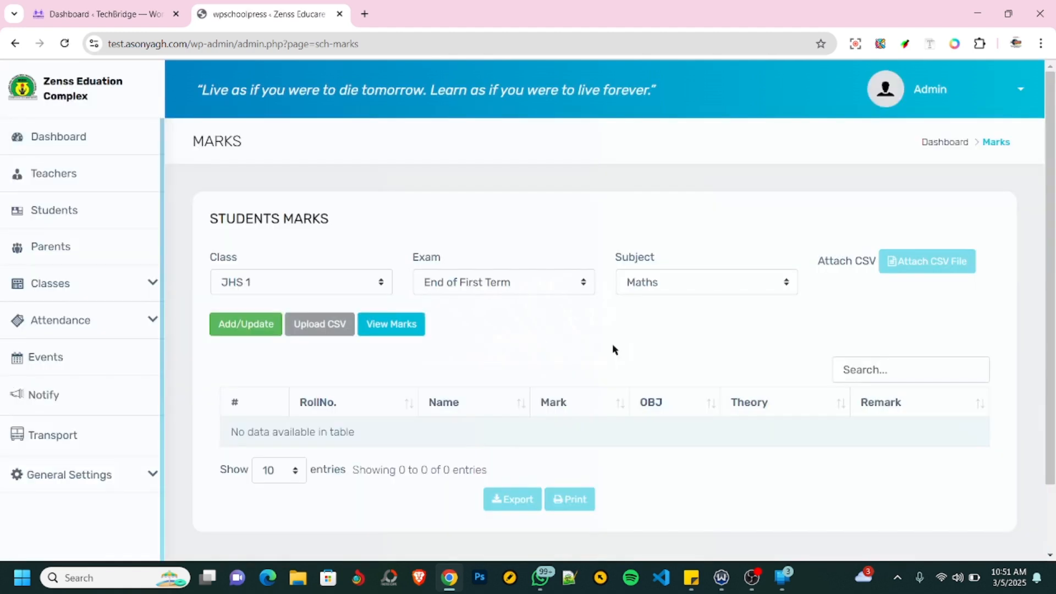
pyautogui.scroll(-1, 570, 353)
pyautogui.scroll(1, 577, 341)
pyautogui.scroll(-1, 586, 333)
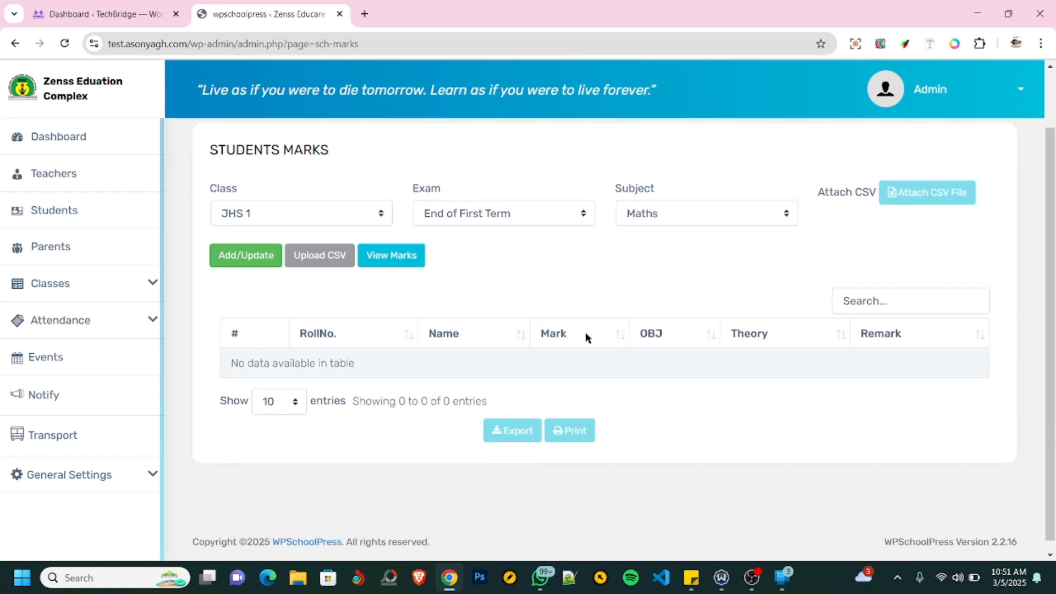
pyautogui.scroll(1, 589, 334)
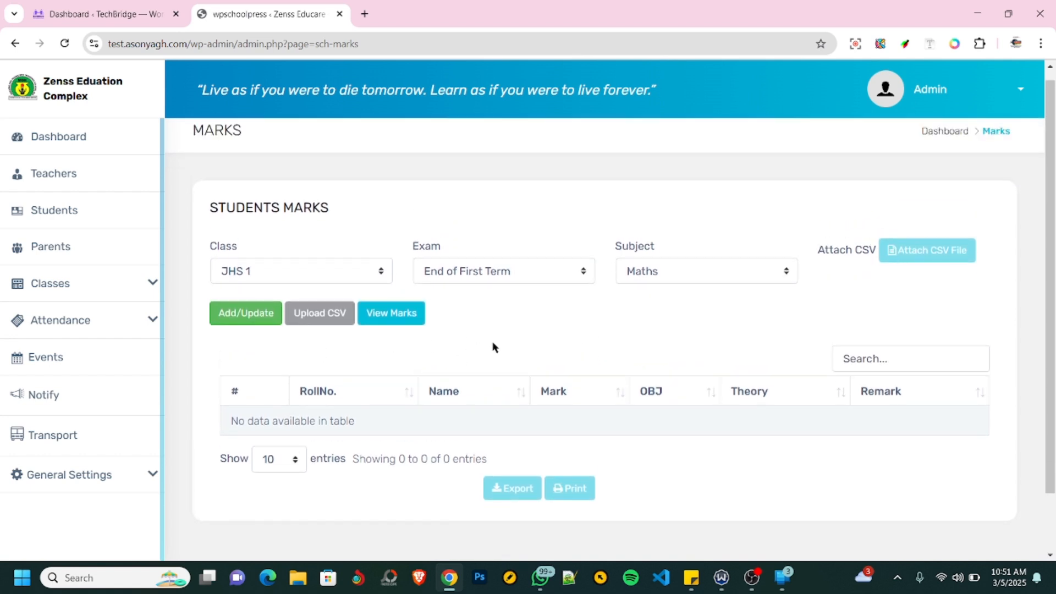
# - Check the End of First Term entry in the exams list and the Maths entry in the subject mark fields
pyautogui.click(151, 285)
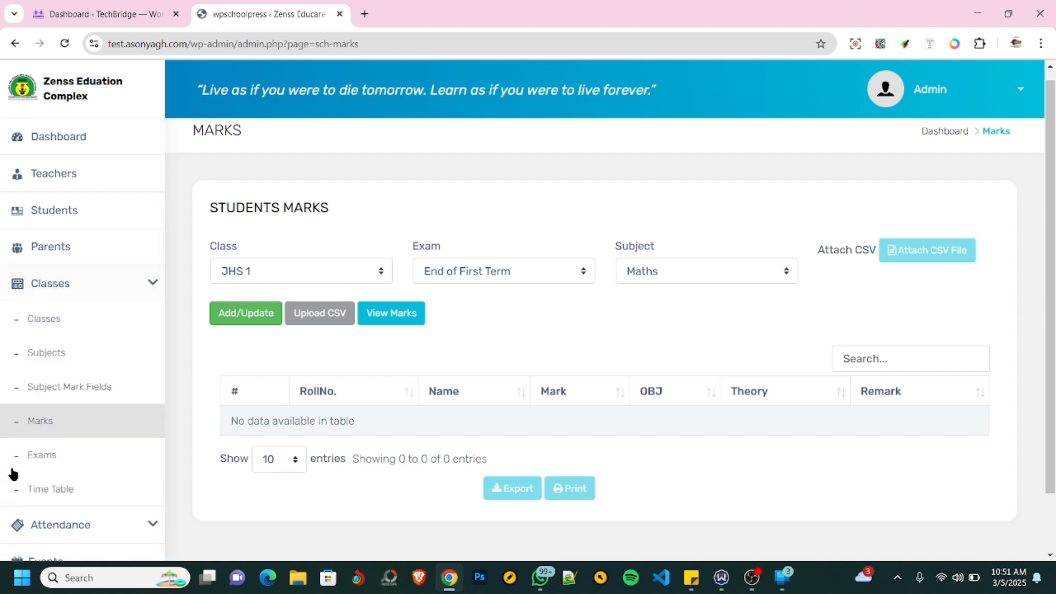
pyautogui.click(43, 455)
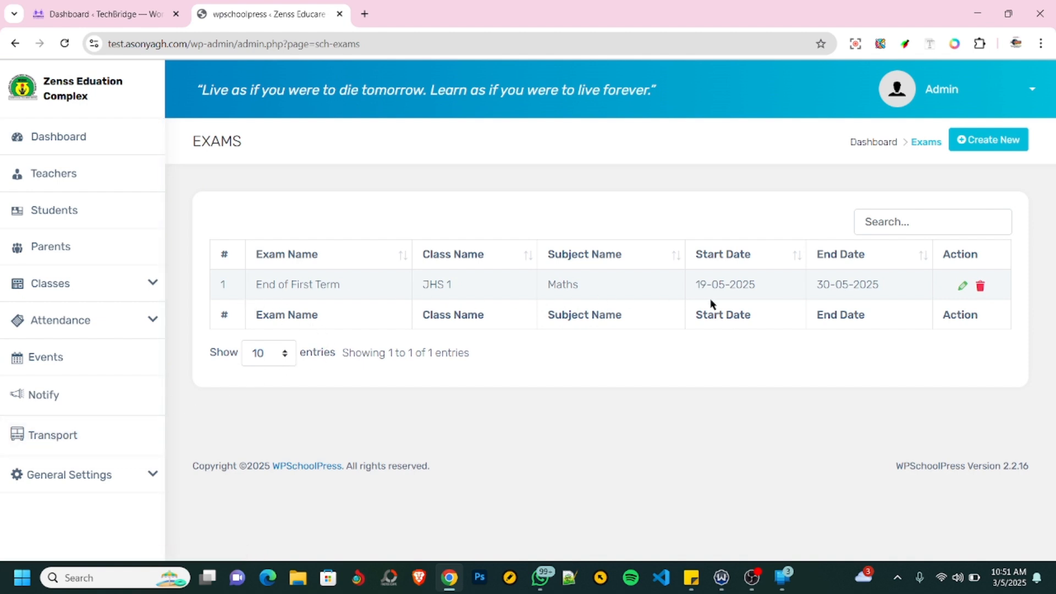
pyautogui.click(147, 323)
pyautogui.click(144, 291)
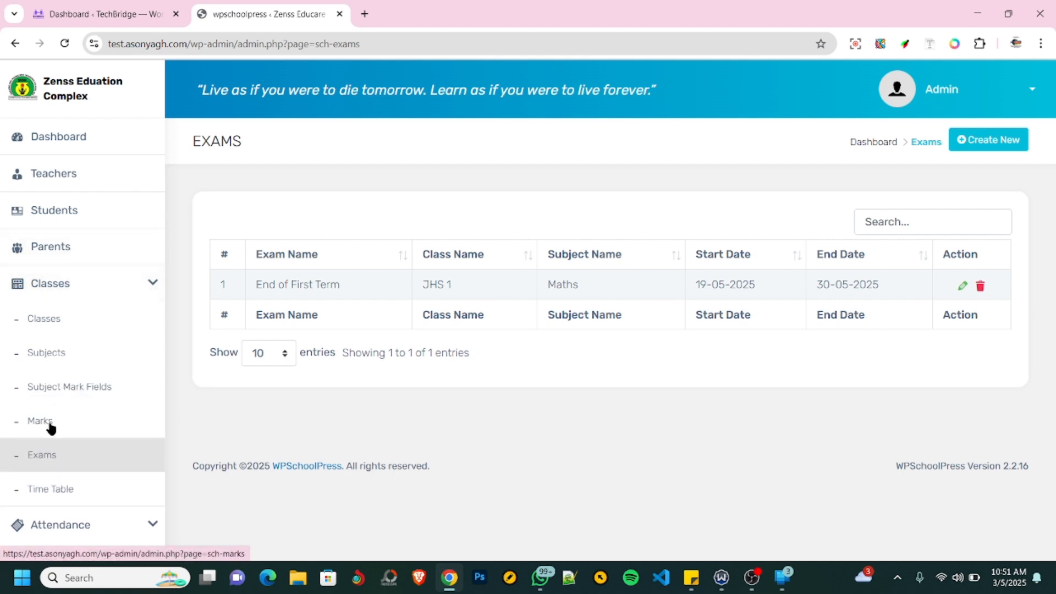
pyautogui.click(94, 391)
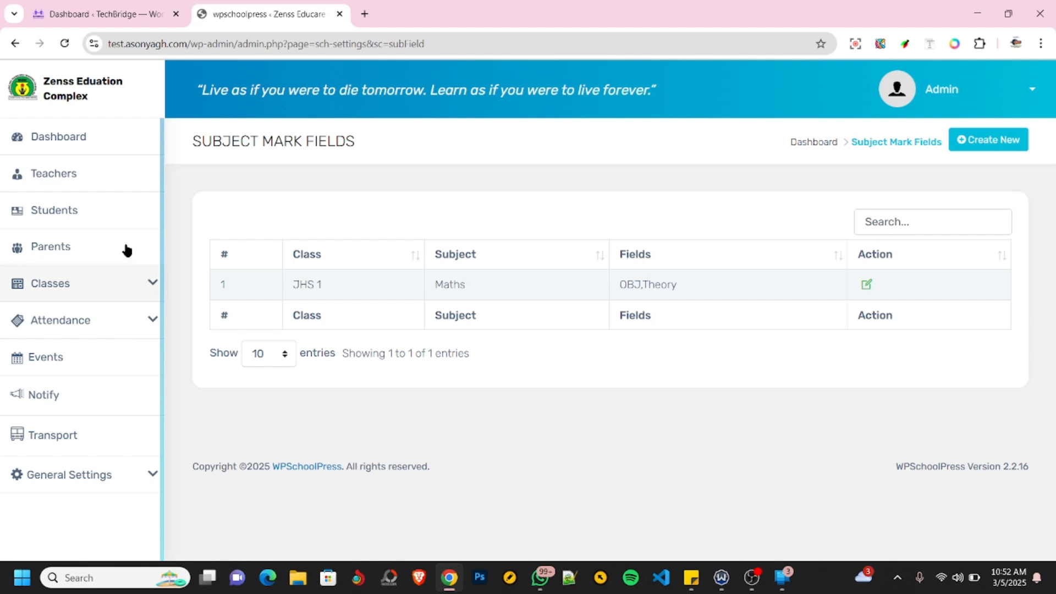
# - View the teachers list and return to the WPSchoolPress dashboard
pyautogui.click(64, 175)
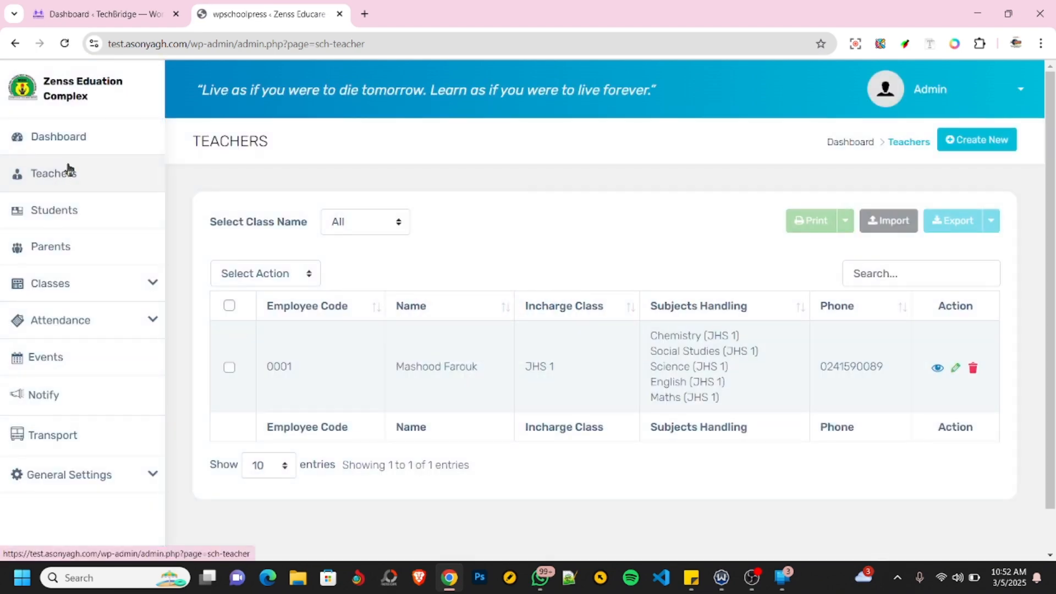
pyautogui.click(55, 141)
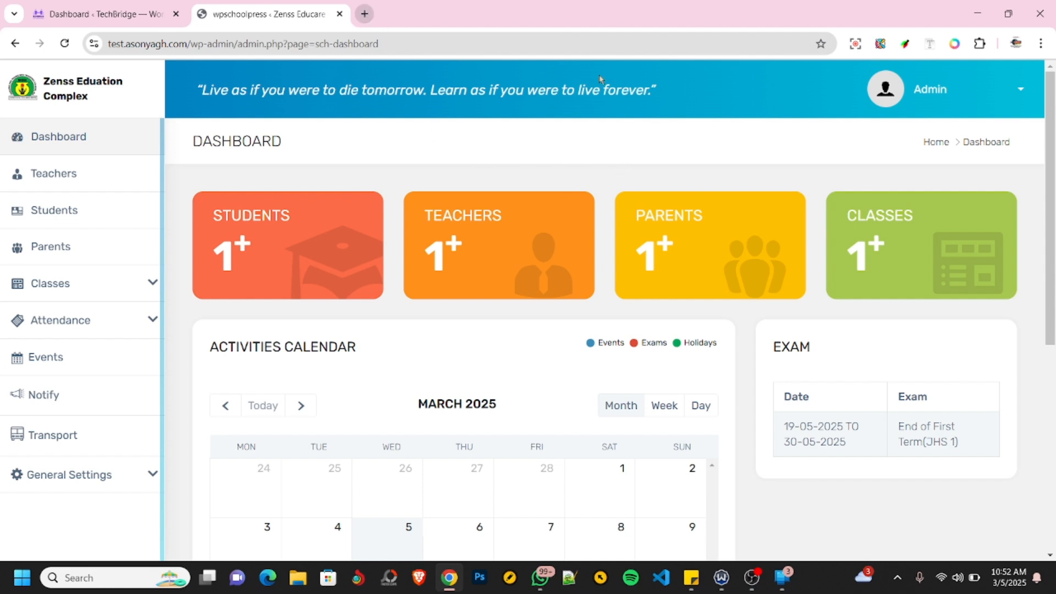
# - Open the site's WordPress admin at test.asonyagh.com/wp-admin in a new browser tab and reveal the Appearance options
pyautogui.click(364, 14)
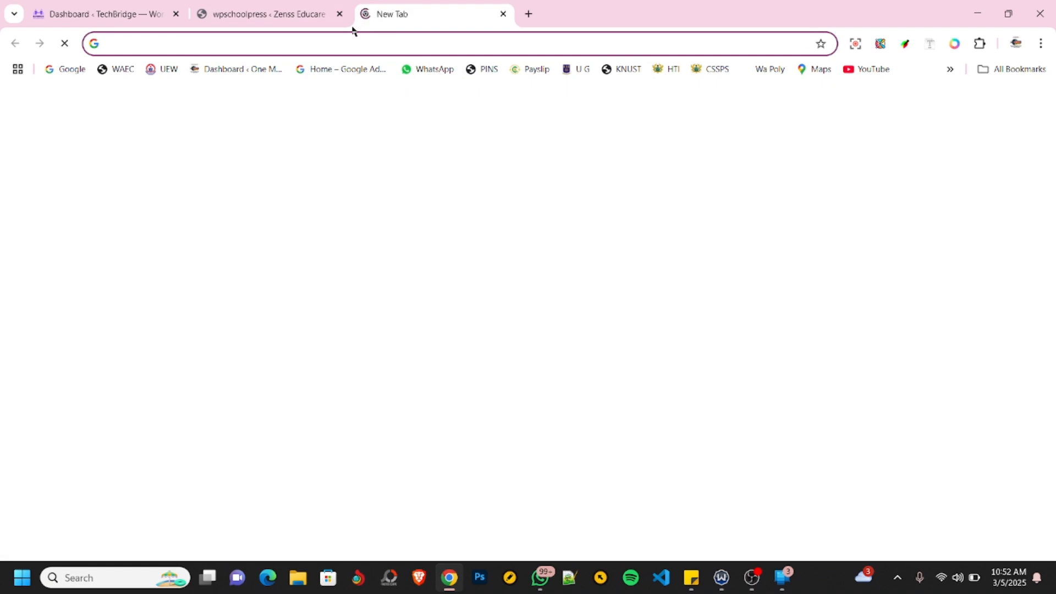
pyautogui.write('test')
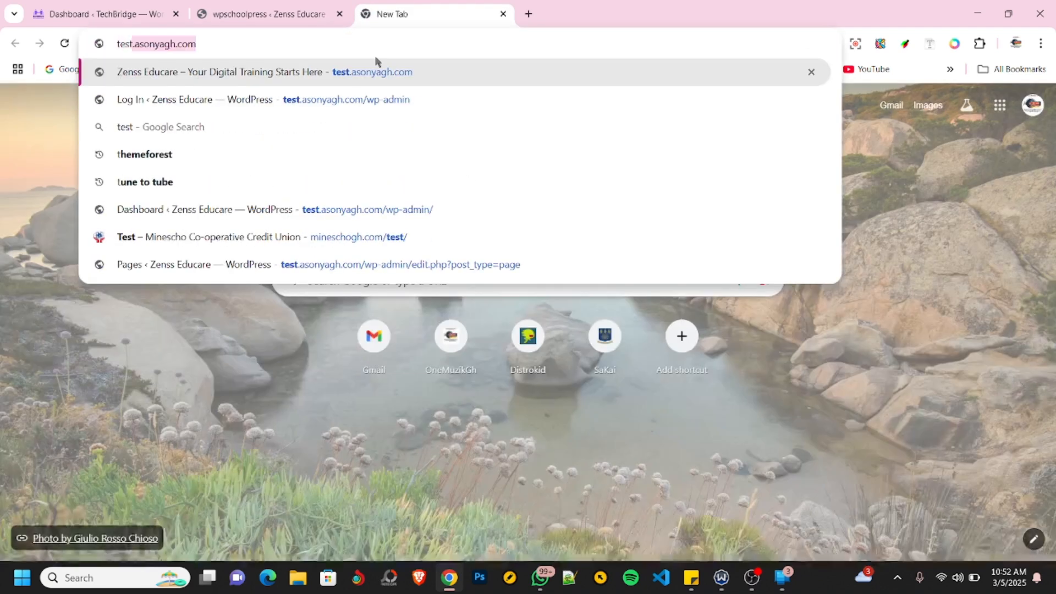
pyautogui.click(391, 99)
pyautogui.click(286, 14)
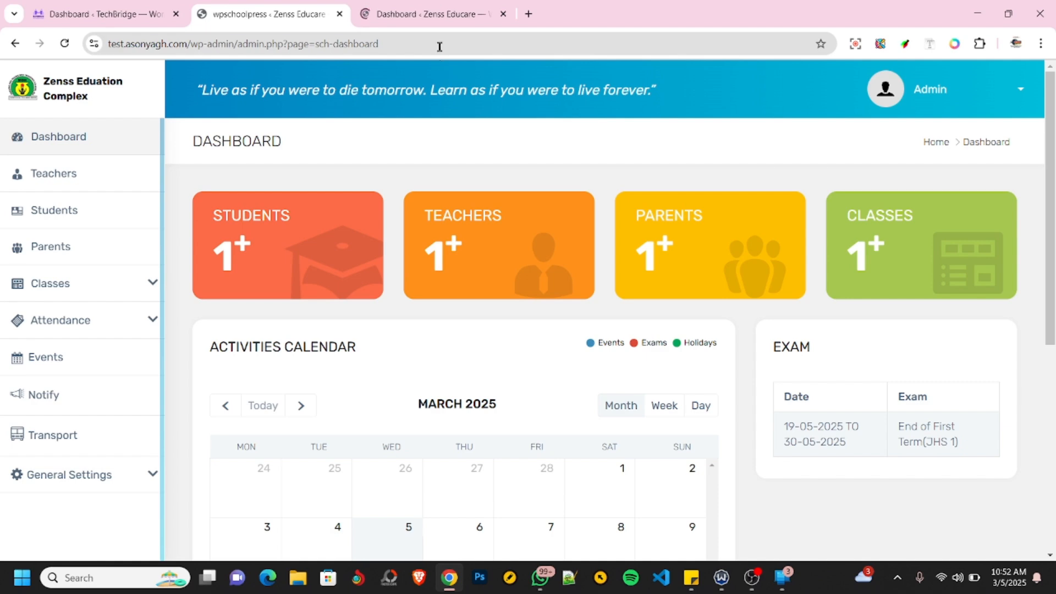
pyautogui.click(433, 16)
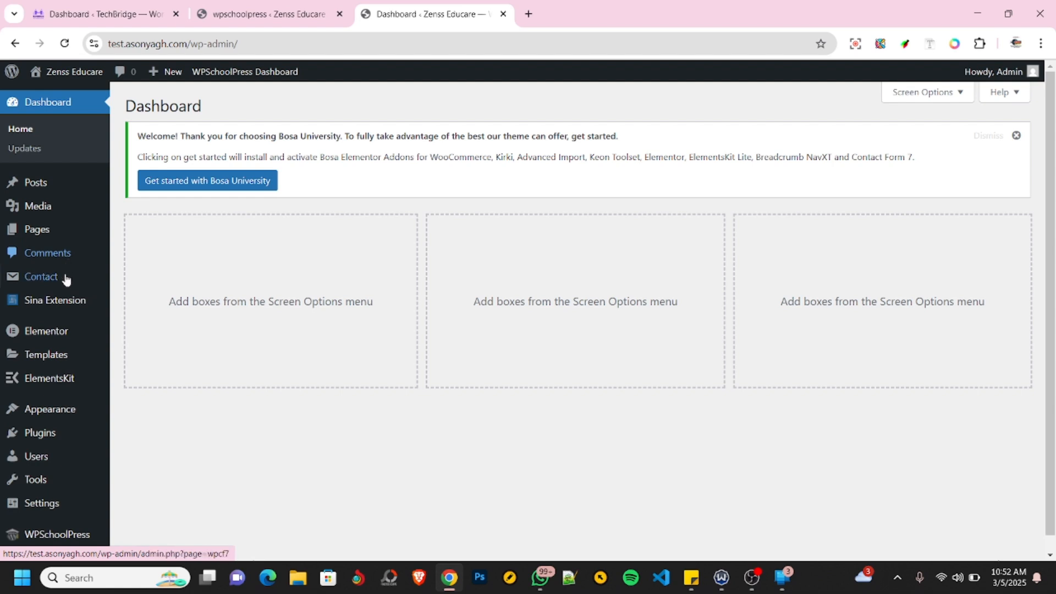
pyautogui.moveTo(50, 351)
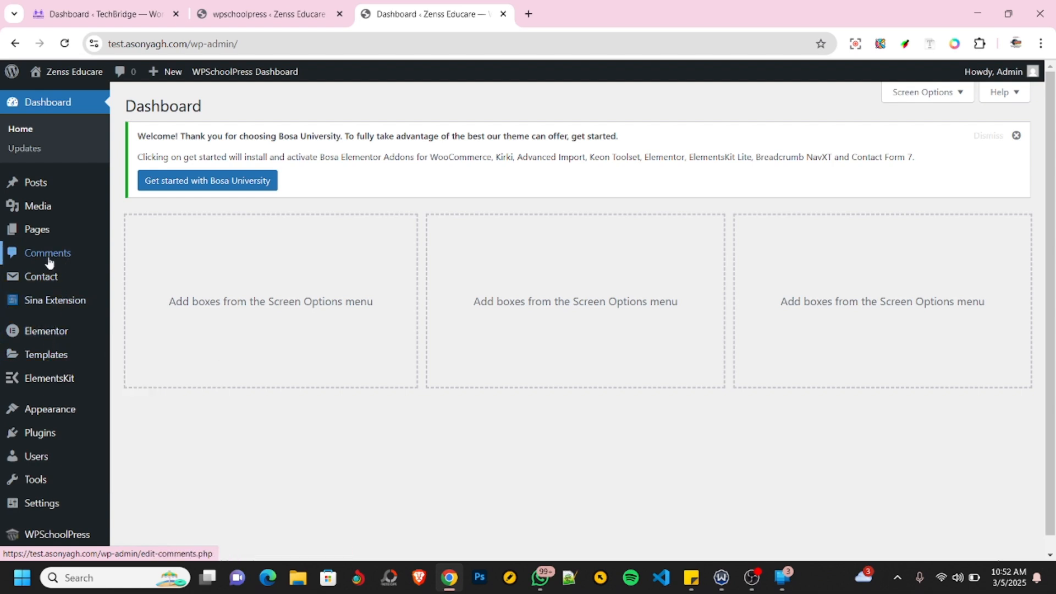
pyautogui.moveTo(59, 415)
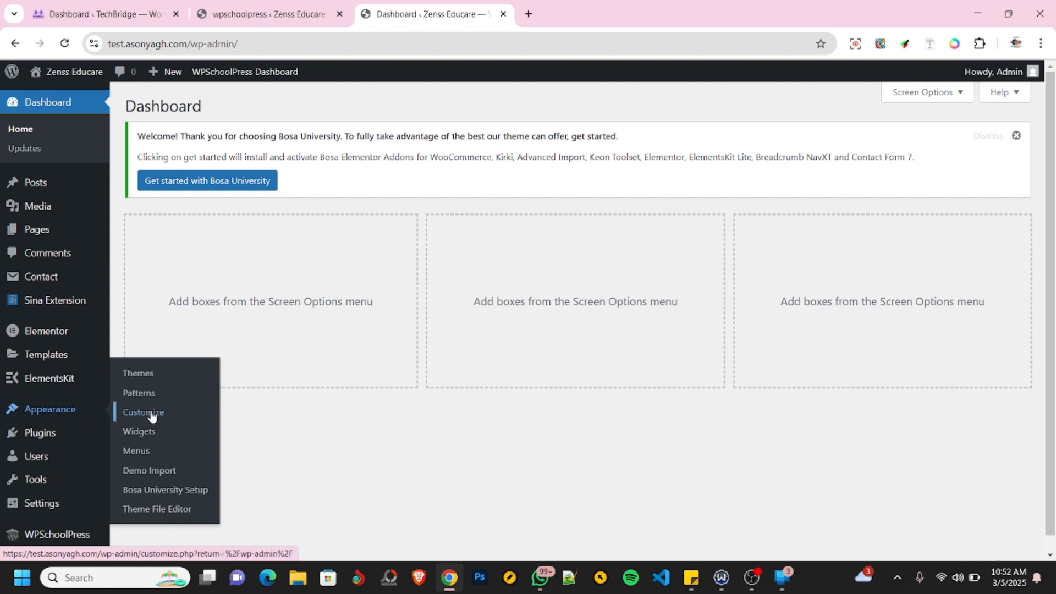
# - Open the WordPress menu editor and load the site's front page at test.asonyagh.com in a new browser tab
pyautogui.click(144, 453)
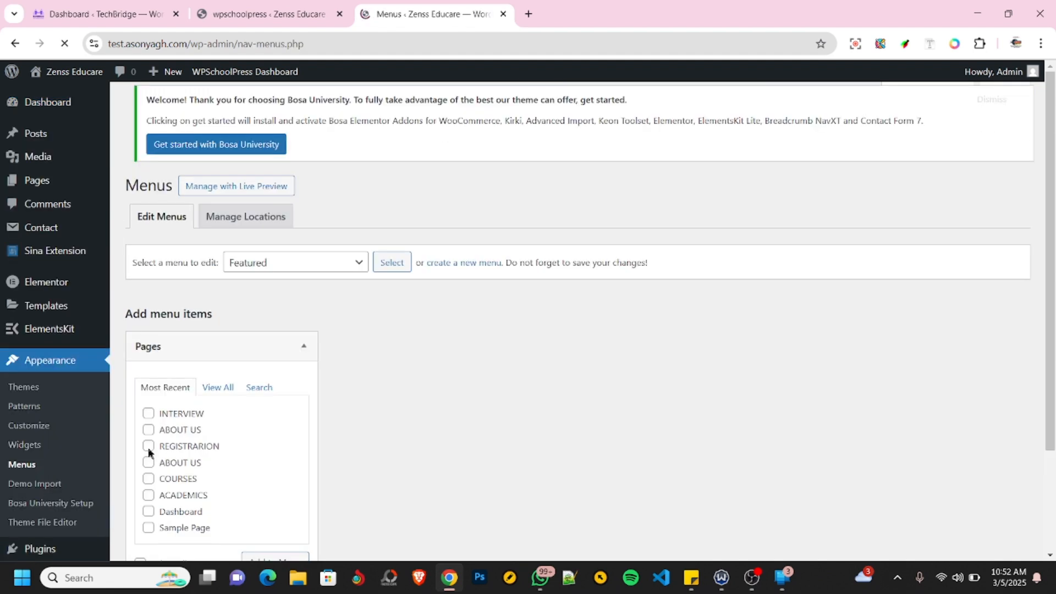
pyautogui.click(529, 15)
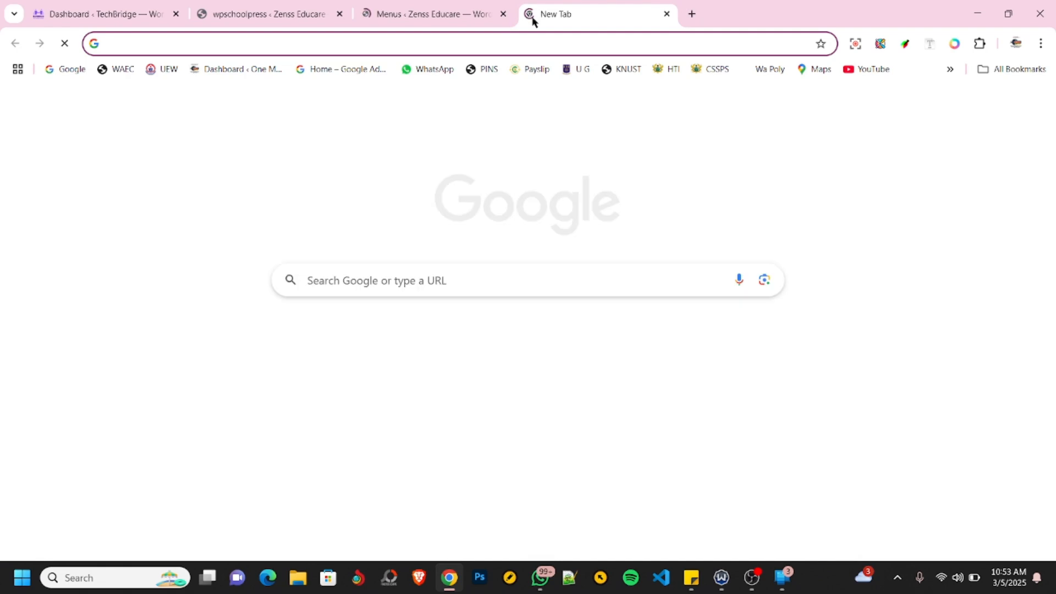
pyautogui.write('test.asonyagh.com')
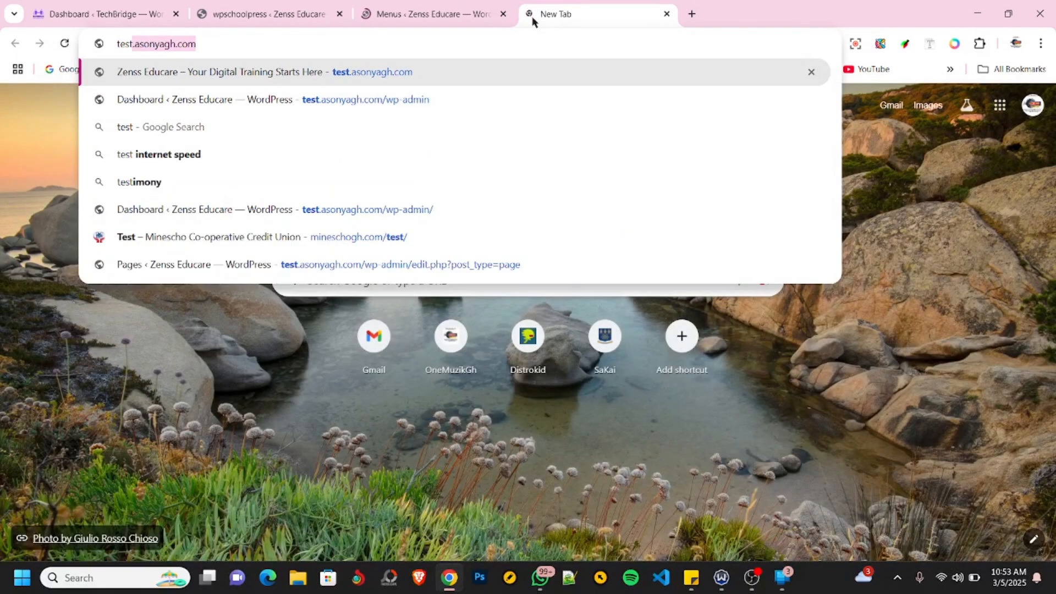
pyautogui.press('Return')
# - Return to the menu editor and load Main Menu (Primary, Footer) for editing
pyautogui.click(425, 15)
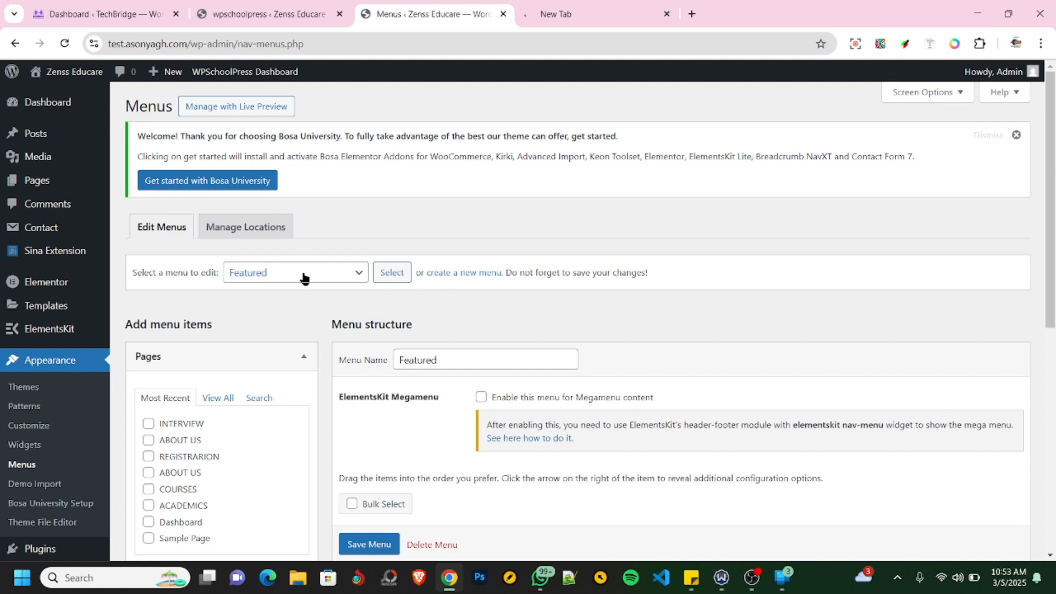
pyautogui.click(302, 275)
pyautogui.click(273, 310)
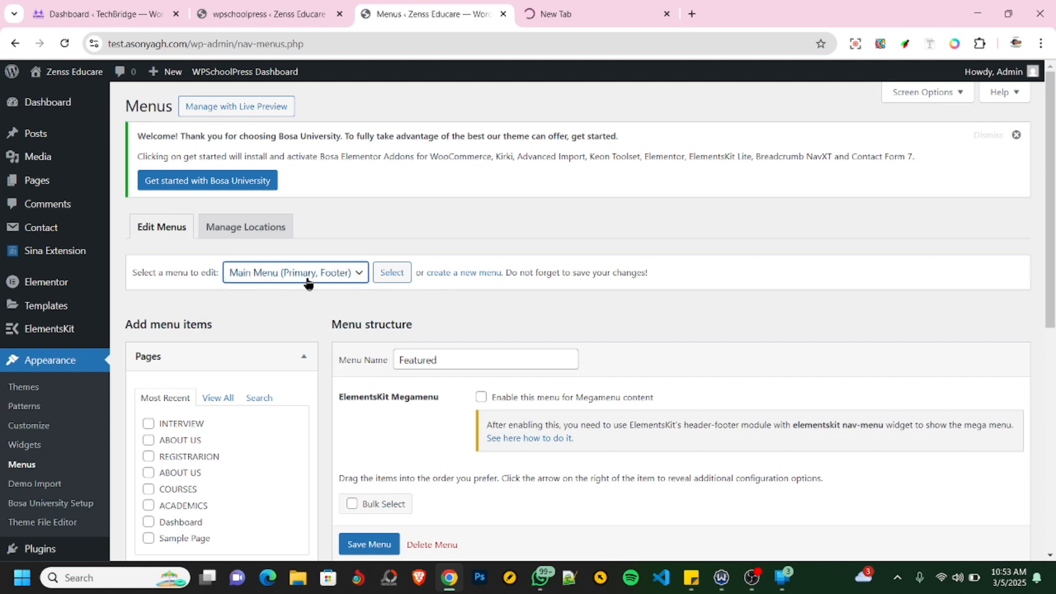
pyautogui.click(385, 275)
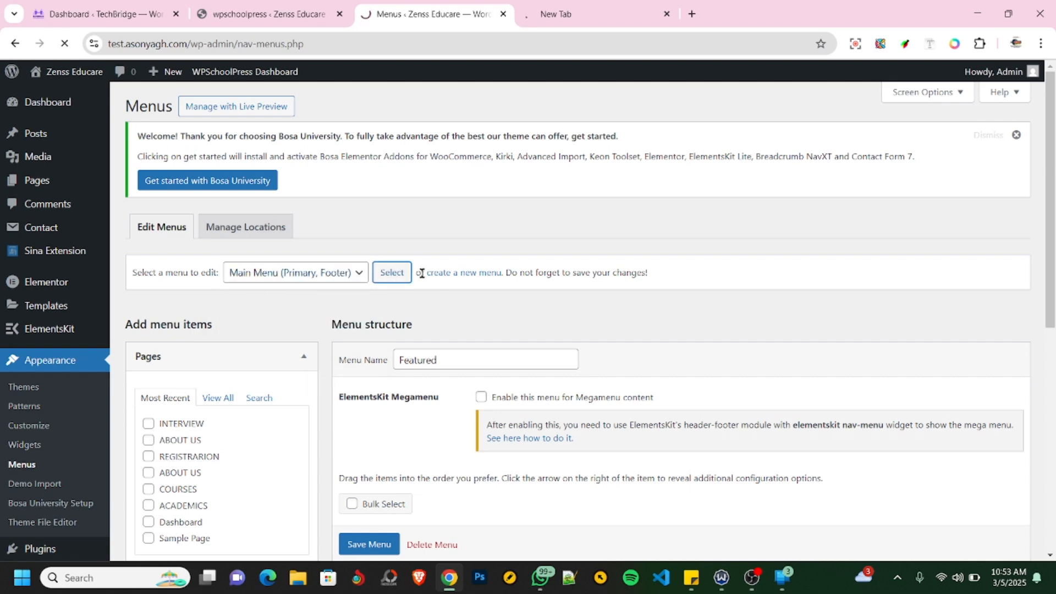
pyautogui.scroll(-3, 616, 300)
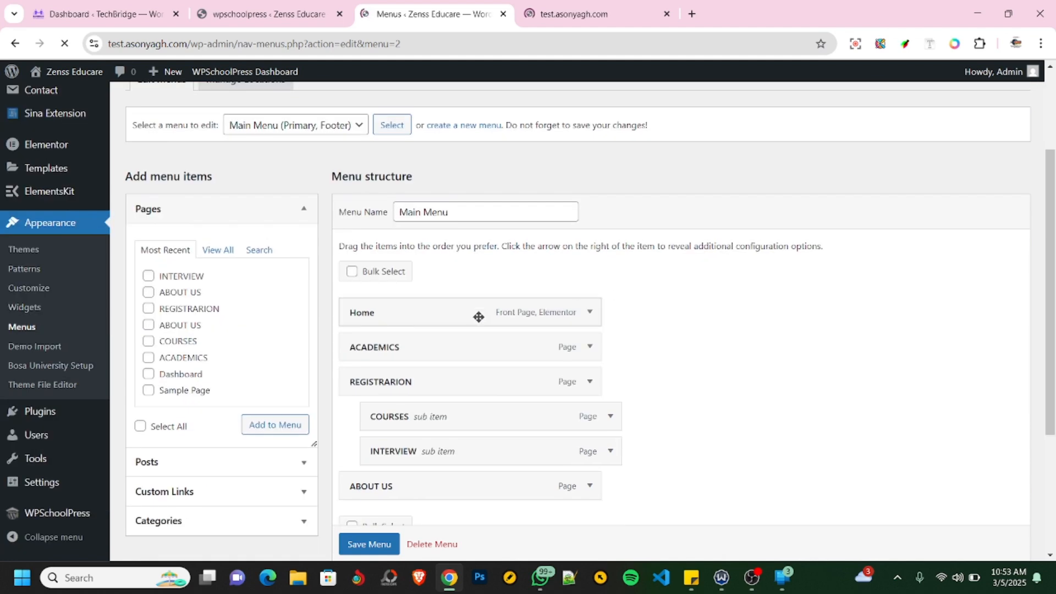
# - Add the Dashboard page to the Main Menu as its last item
pyautogui.scroll(-2, 442, 325)
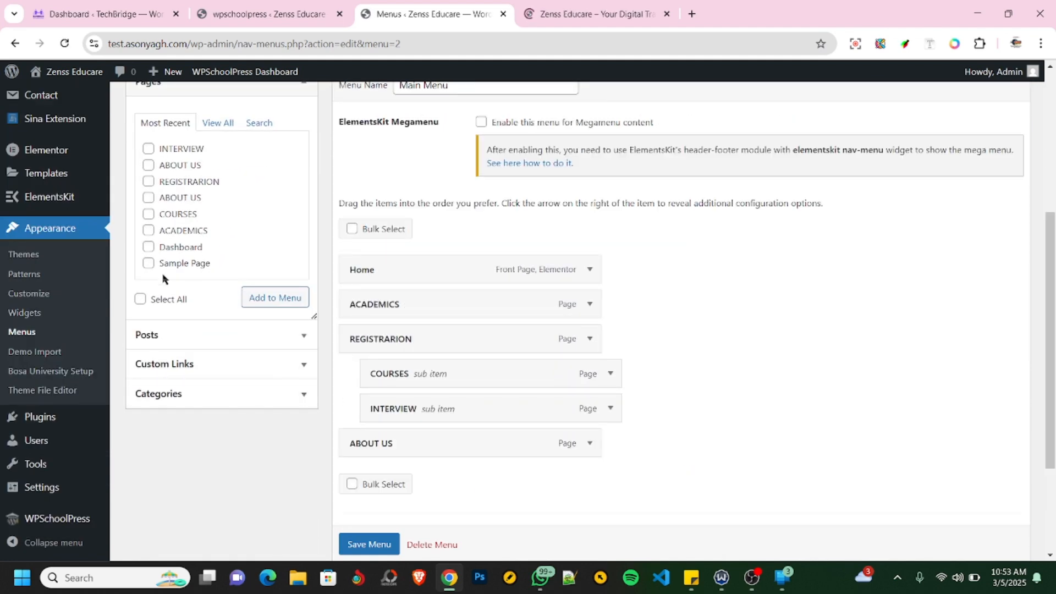
pyautogui.click(149, 247)
pyautogui.click(267, 304)
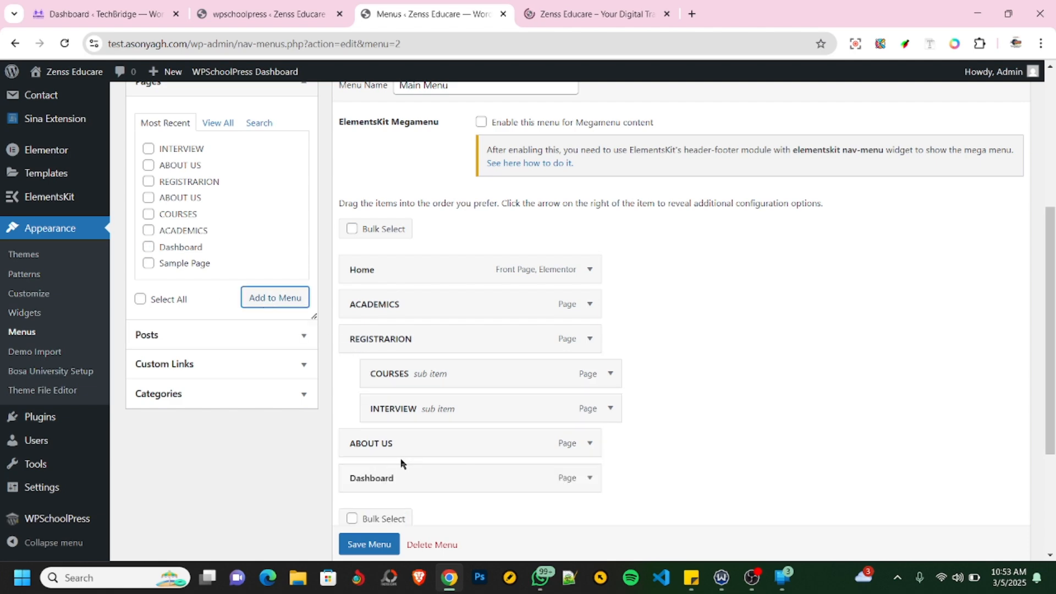
# - Set the navigation label of the new Dashboard menu item to "Login" and collapse its settings
pyautogui.scroll(-4, 400, 457)
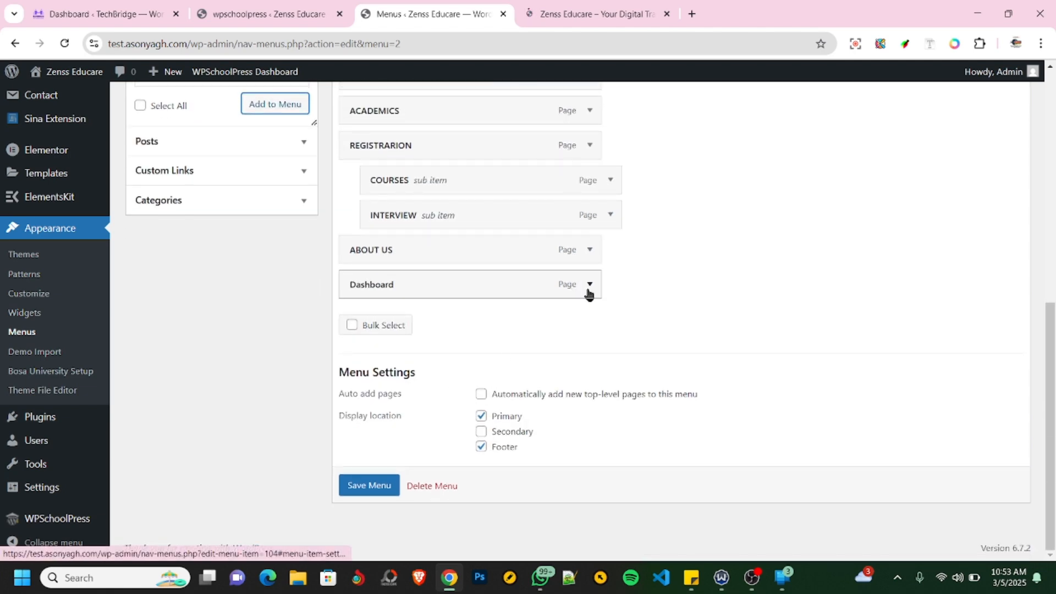
pyautogui.click(589, 284)
pyautogui.moveTo(404, 329); pyautogui.dragTo(343, 334)
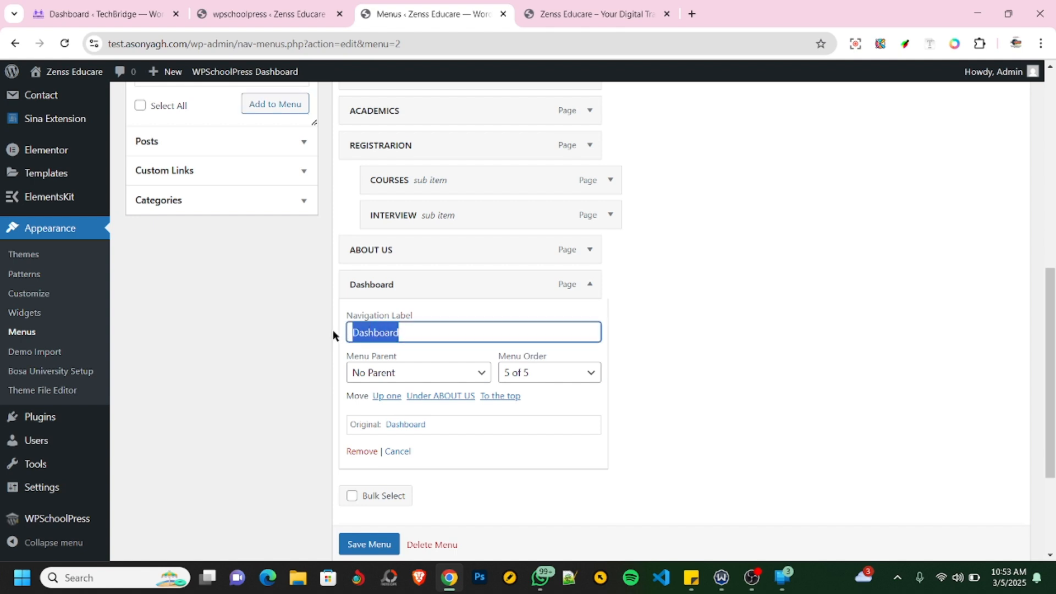
pyautogui.write('Loin')
pyautogui.press('BackSpace')
pyautogui.press('BackSpace')
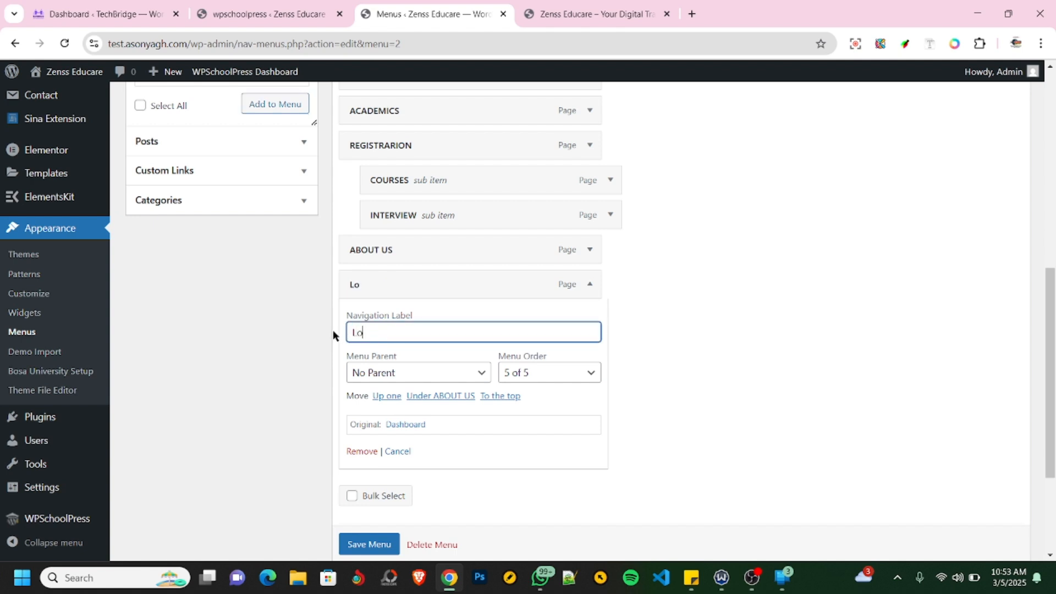
pyautogui.write('g in')
pyautogui.click(589, 285)
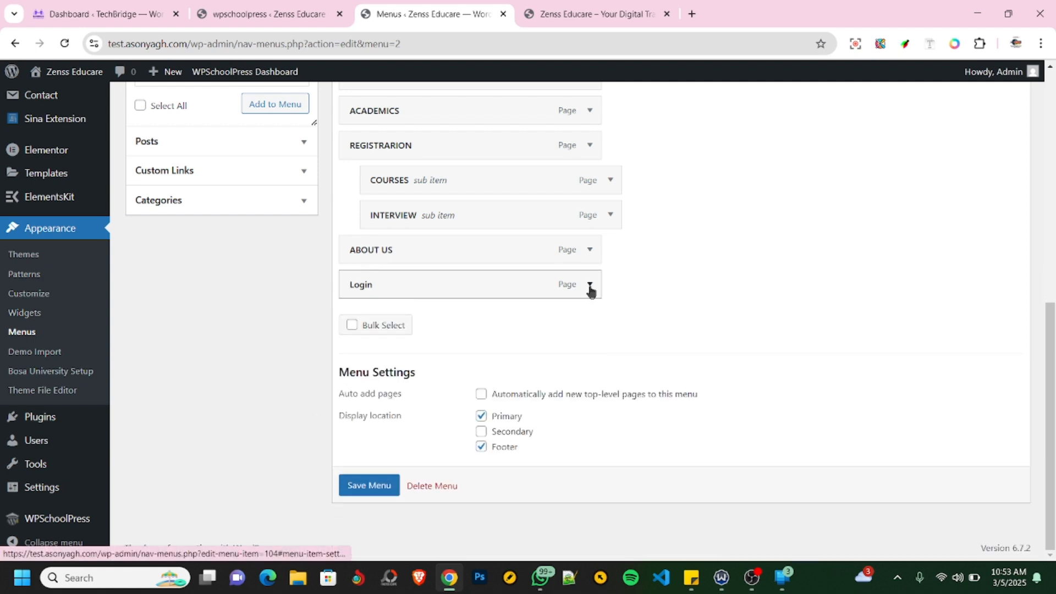
# - Save the Main Menu and reload the site's front page to check its navigation
pyautogui.click(367, 485)
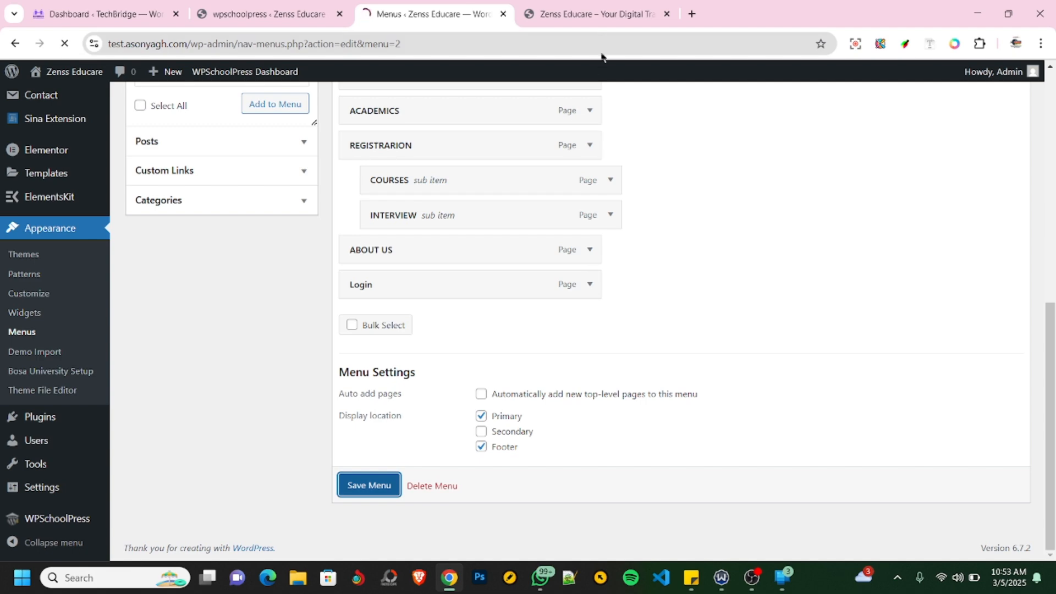
pyautogui.click(591, 13)
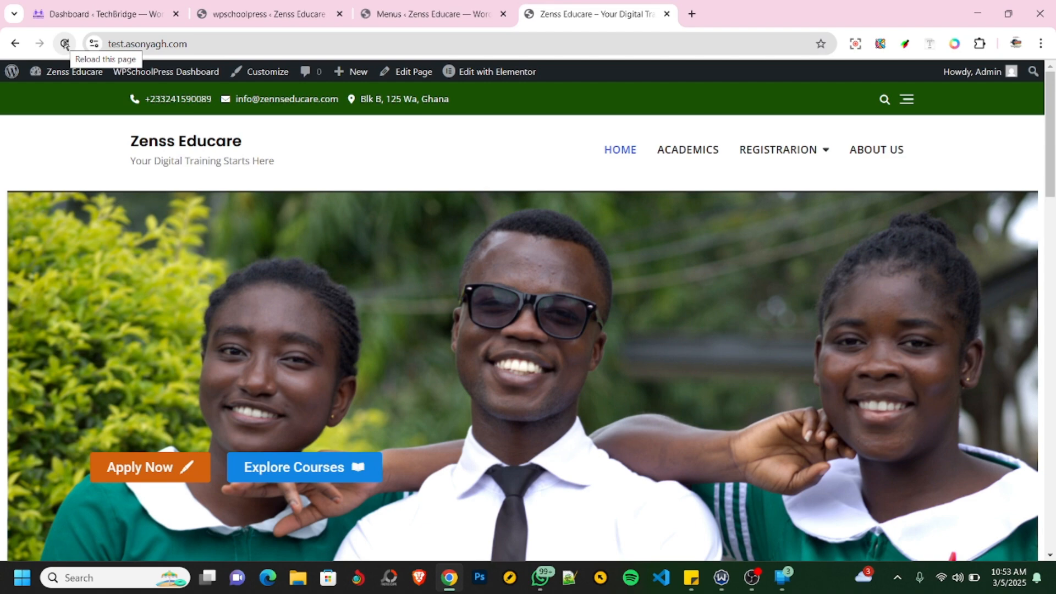
pyautogui.click(65, 44)
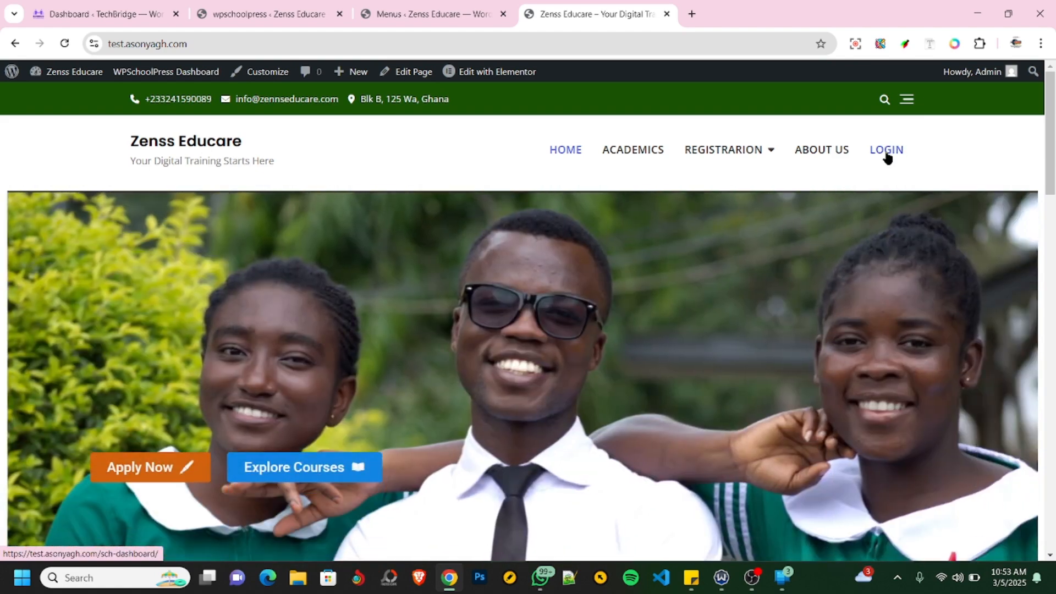
# - Change the navigation label of the Login menu item to "DASHBOARD" in the menu editor
pyautogui.click(461, 22)
pyautogui.scroll(-1, 489, 396)
pyautogui.scroll(-8, 489, 397)
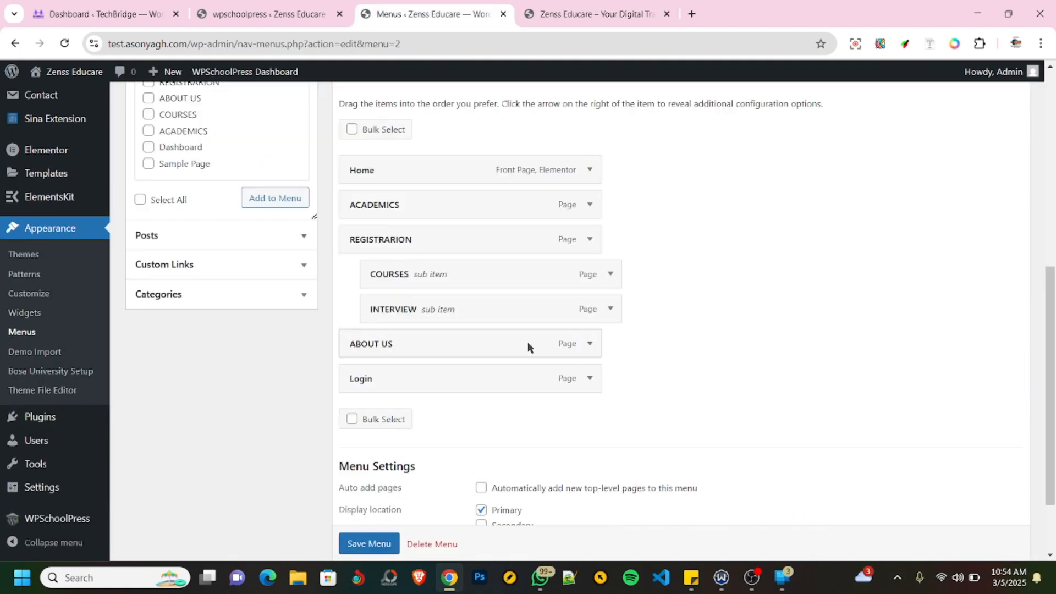
pyautogui.click(589, 380)
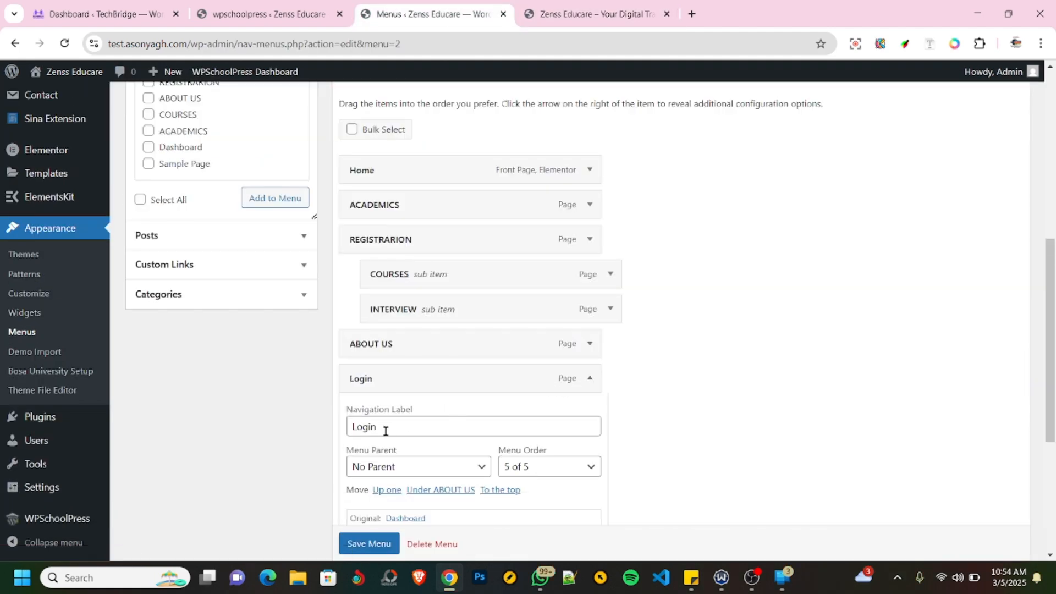
pyautogui.moveTo(385, 431); pyautogui.dragTo(314, 434)
pyautogui.write('Das')
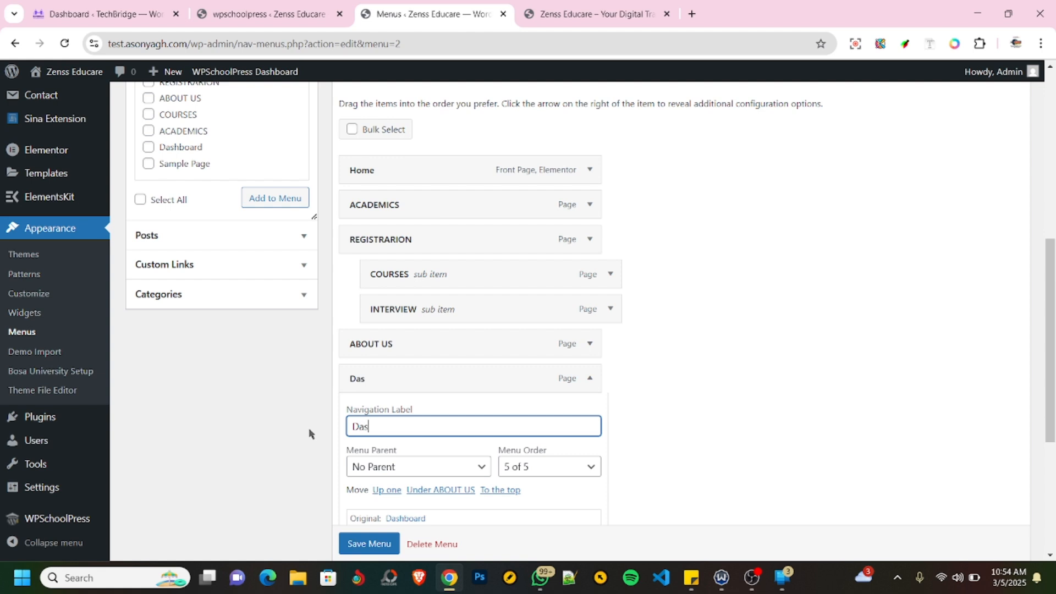
pyautogui.press('BackSpace')
pyautogui.press('BackSpace')
pyautogui.press('BackSpace')
pyautogui.press('BackSpace')
pyautogui.write('DASHBOARD')
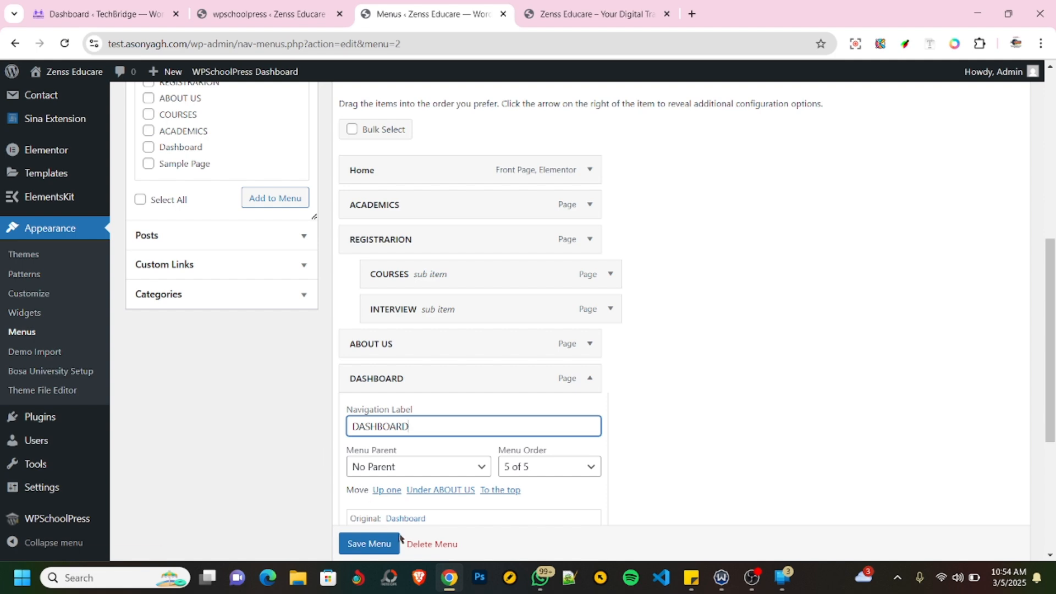
# - Save the relabelled menu and refresh the site's front page to check the DASHBOARD item
pyautogui.click(367, 544)
pyautogui.click(595, 14)
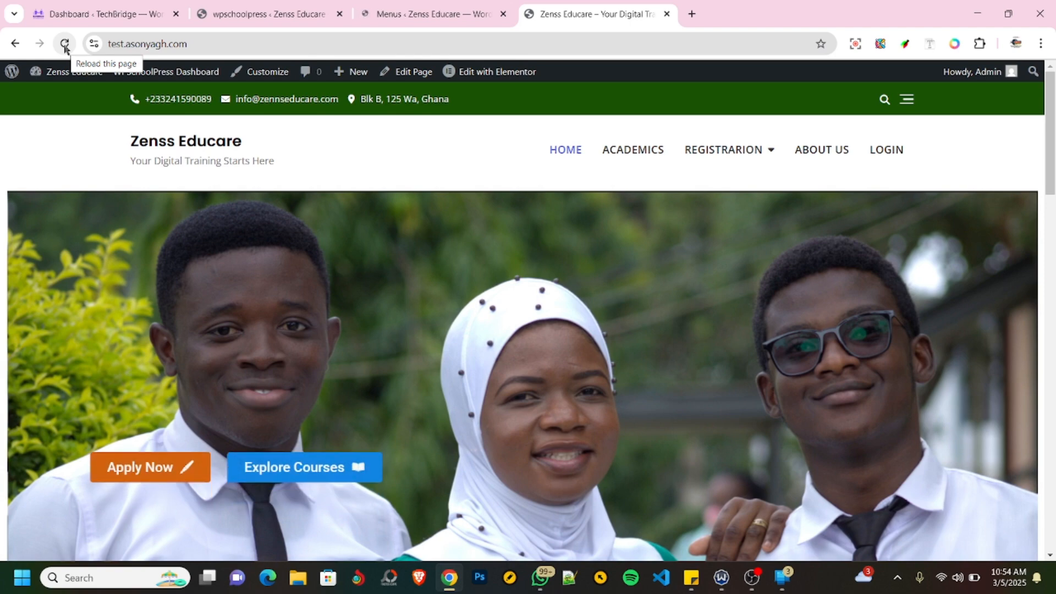
pyautogui.click(65, 46)
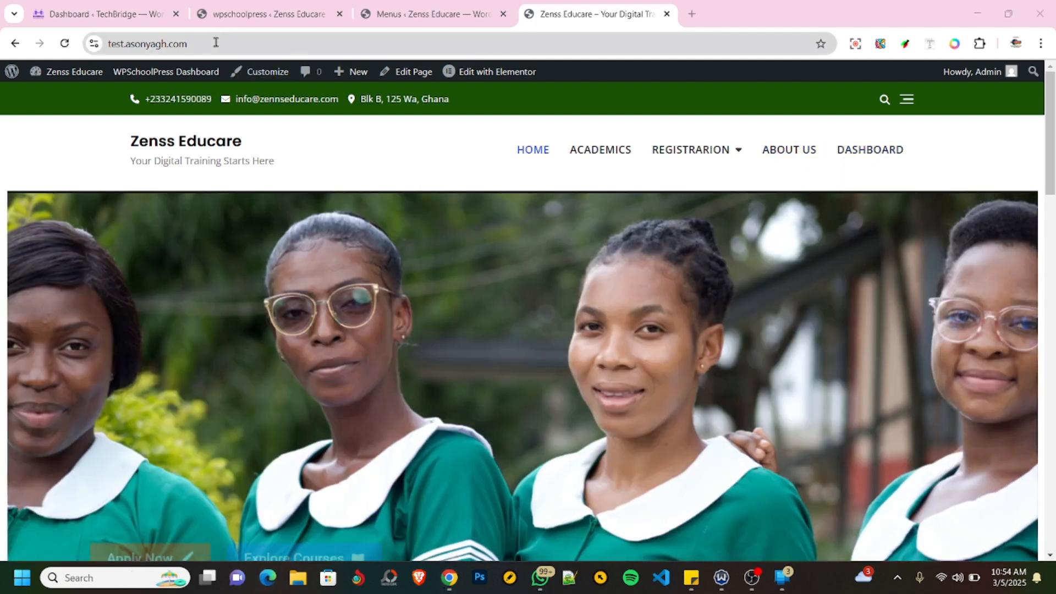
# - Copy the site's address, open it in Microsoft Edge and dismiss the prompt to restore pages
pyautogui.click(214, 43)
pyautogui.hotkey('ctrl', 'c')
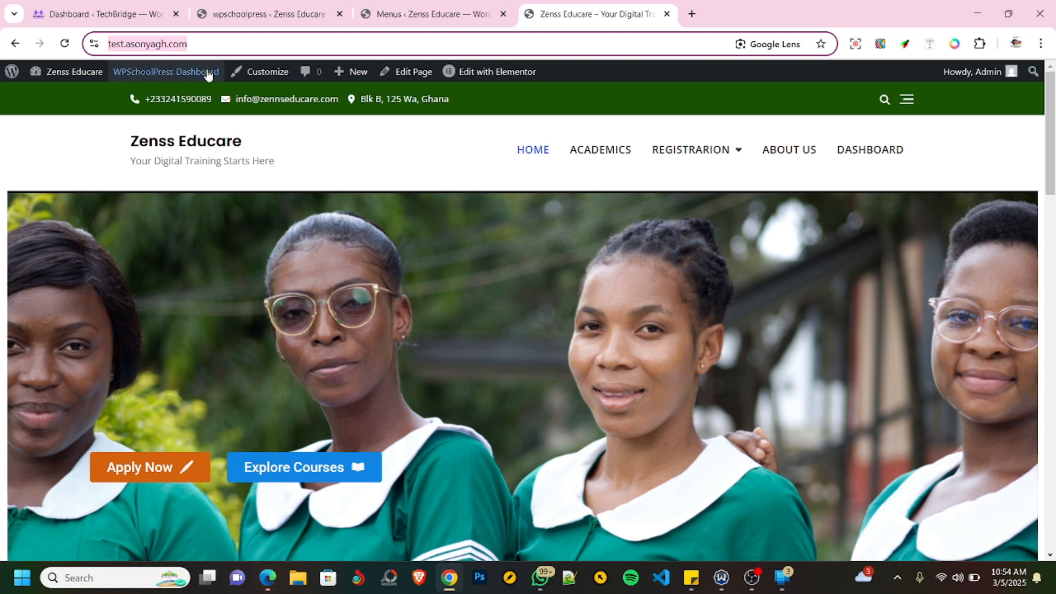
pyautogui.click(268, 578)
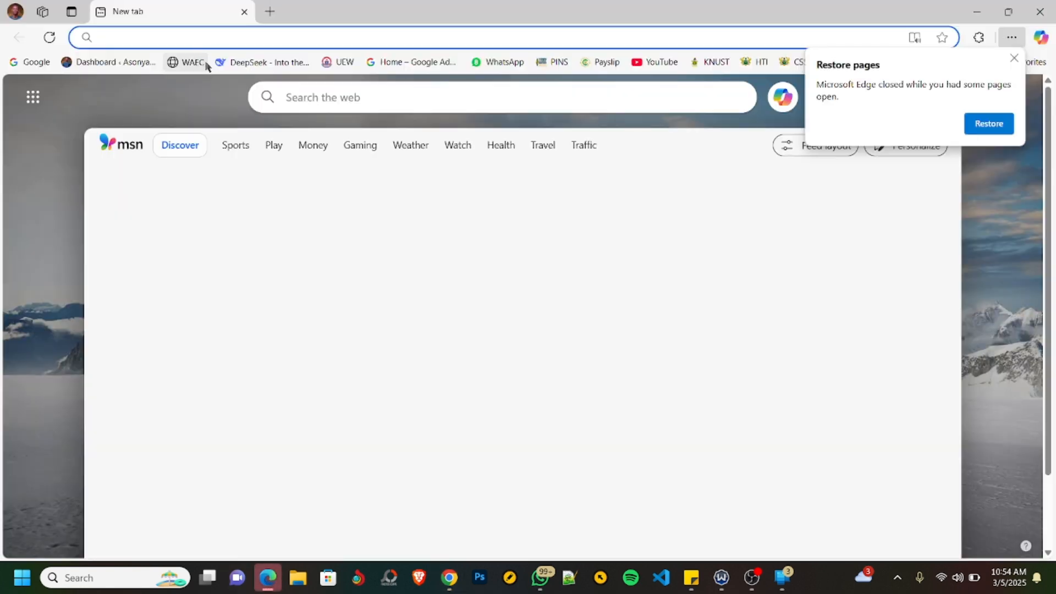
pyautogui.hotkey('ctrl', 'v')
pyautogui.click(209, 65)
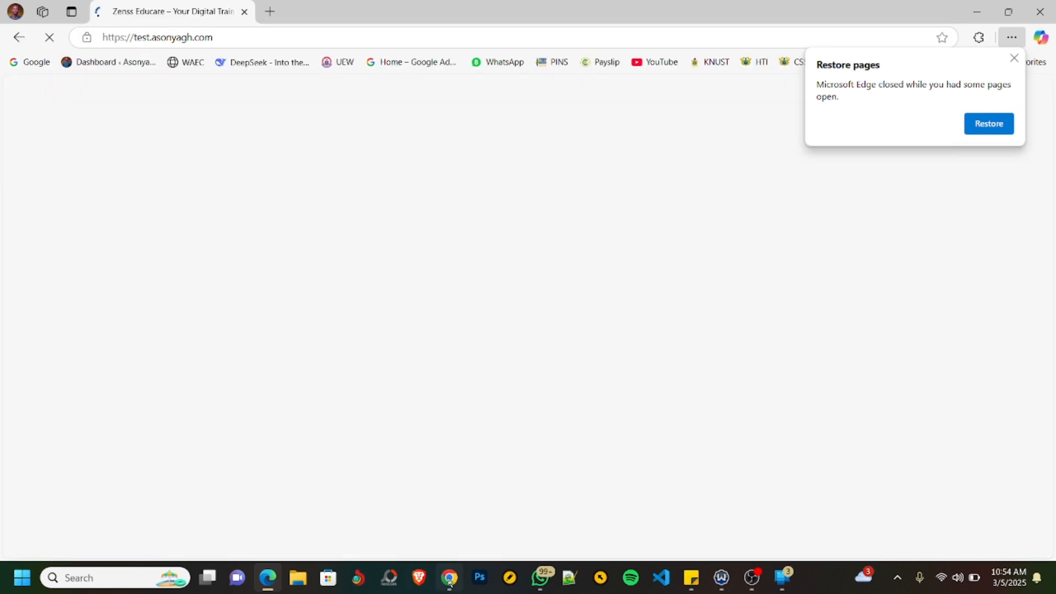
pyautogui.click(1014, 58)
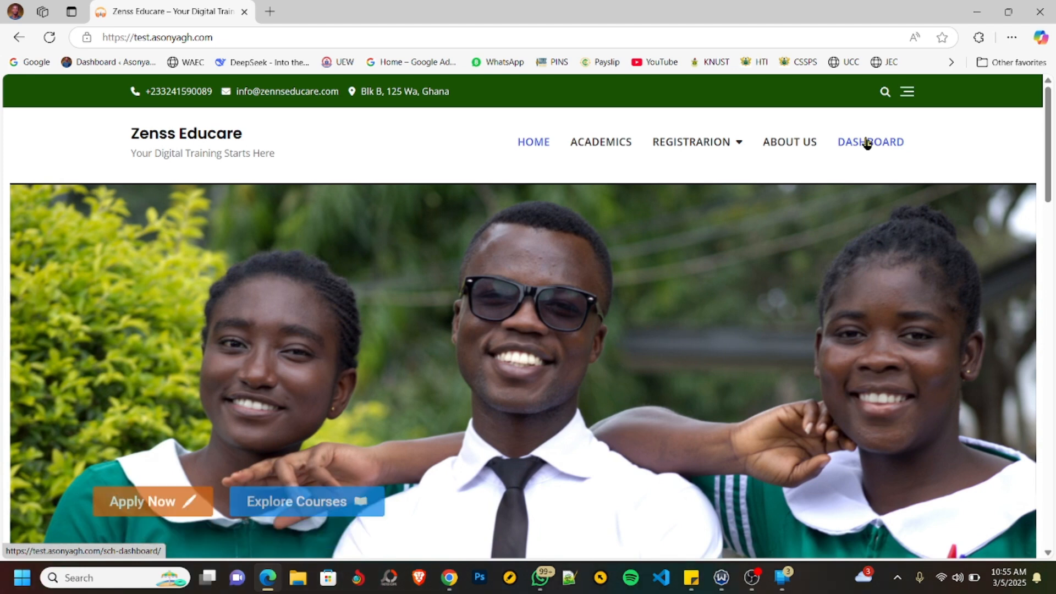
# - Go to the site's DASHBOARD page and log in with the student's username and account password
pyautogui.click(867, 143)
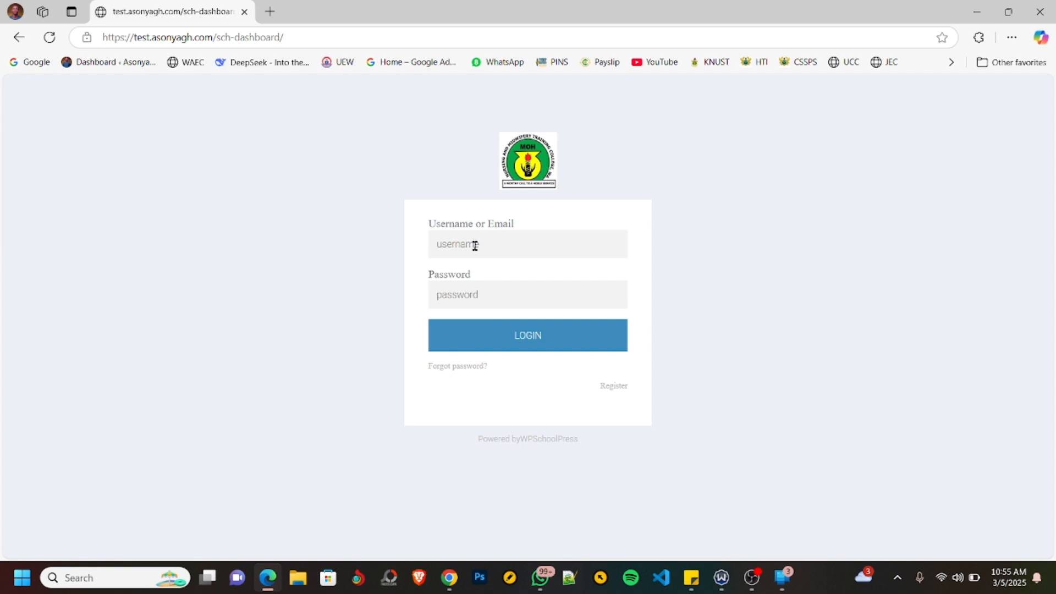
pyautogui.click(536, 252)
pyautogui.write('fakihat')
pyautogui.press('Tab')
pyautogui.write('*')
pyautogui.press('Return')
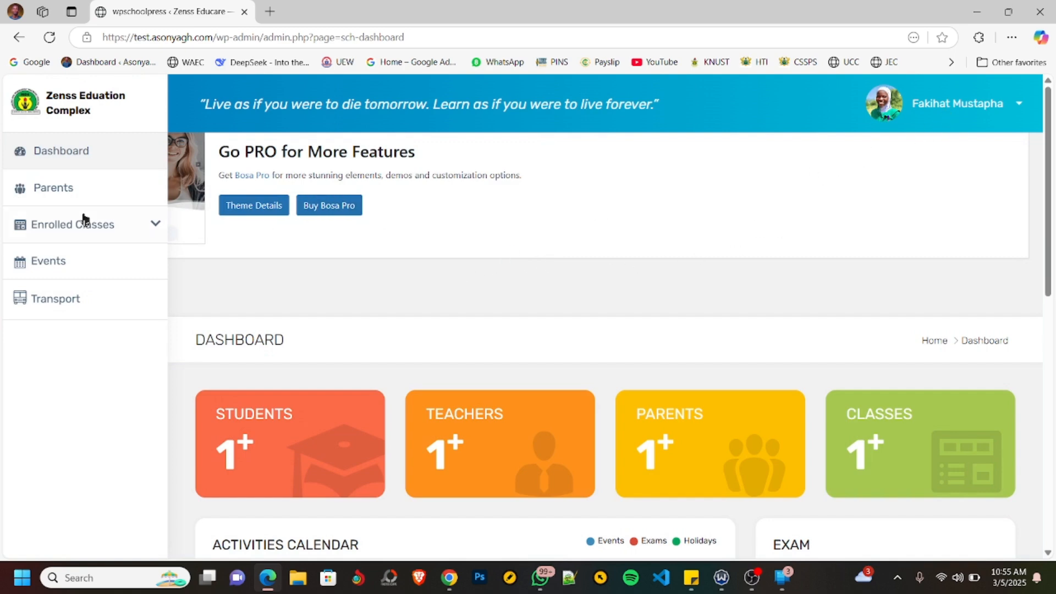
# - Expand the student's enrolled classes and view the parent's profile details
pyautogui.click(99, 230)
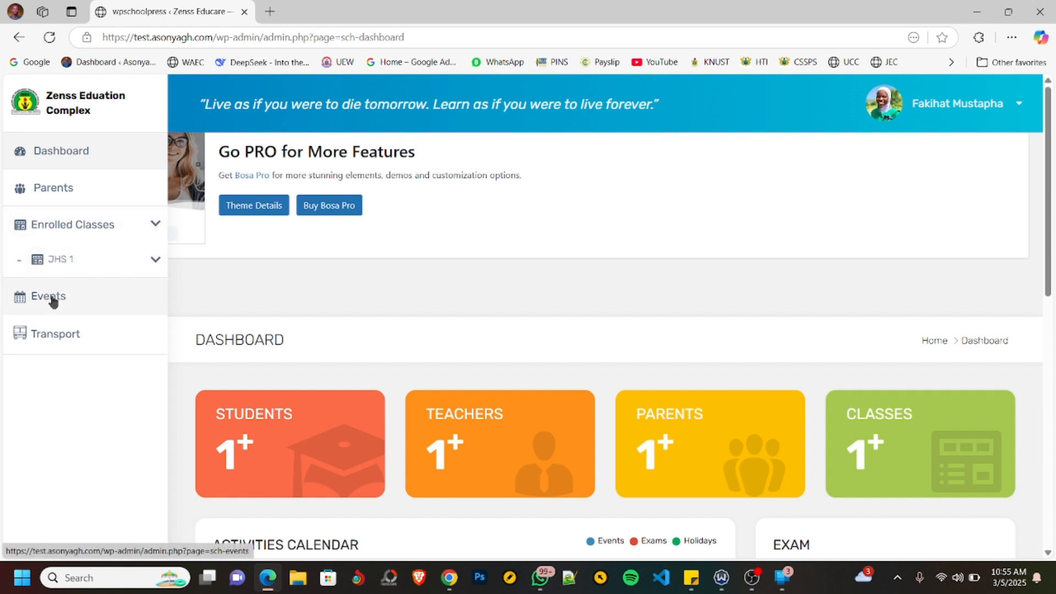
pyautogui.click(59, 190)
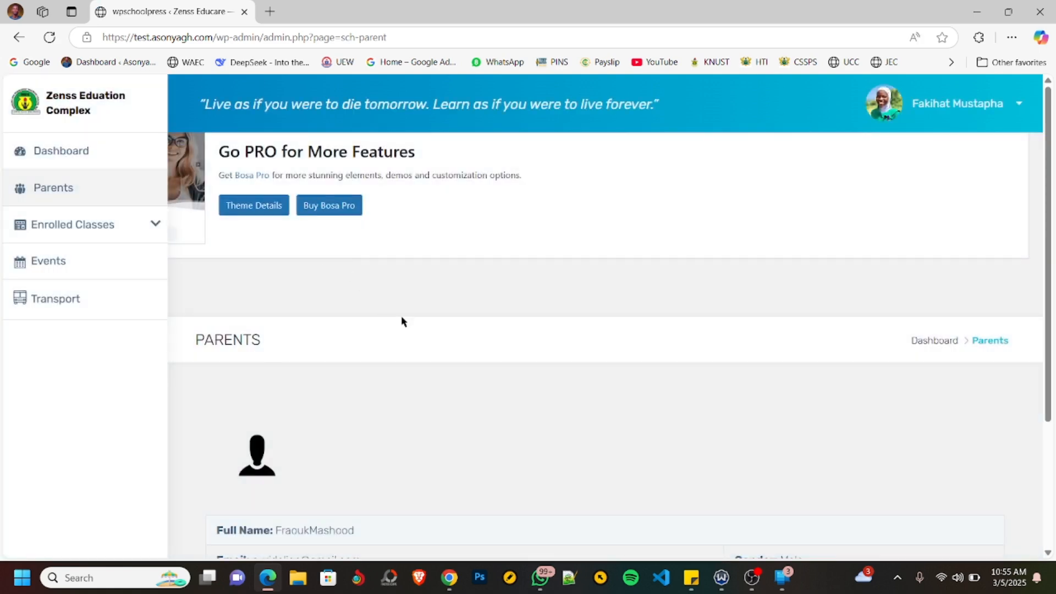
pyautogui.scroll(-3, 402, 321)
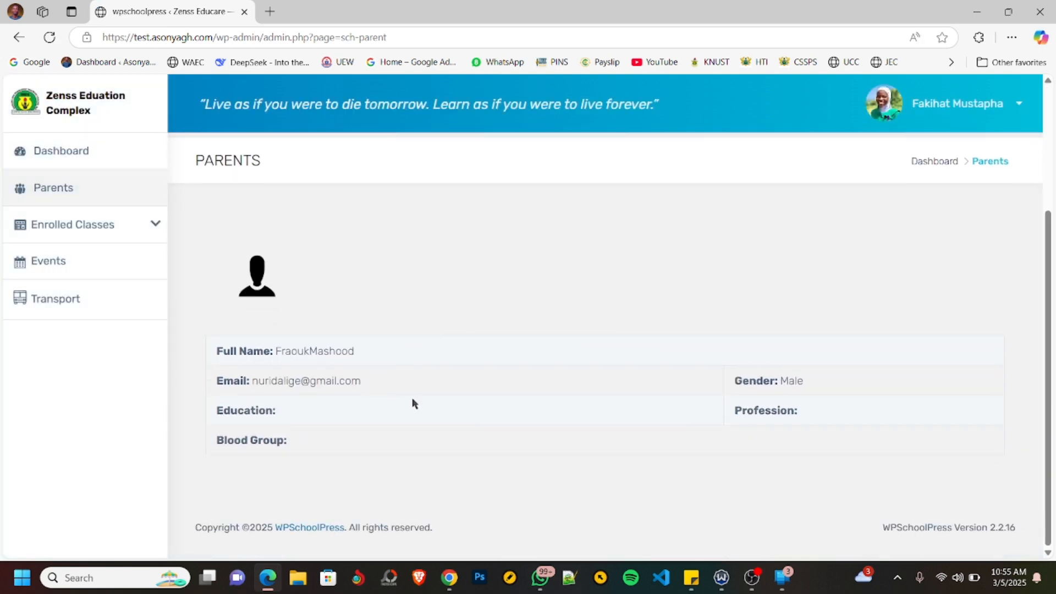
pyautogui.scroll(3, 414, 403)
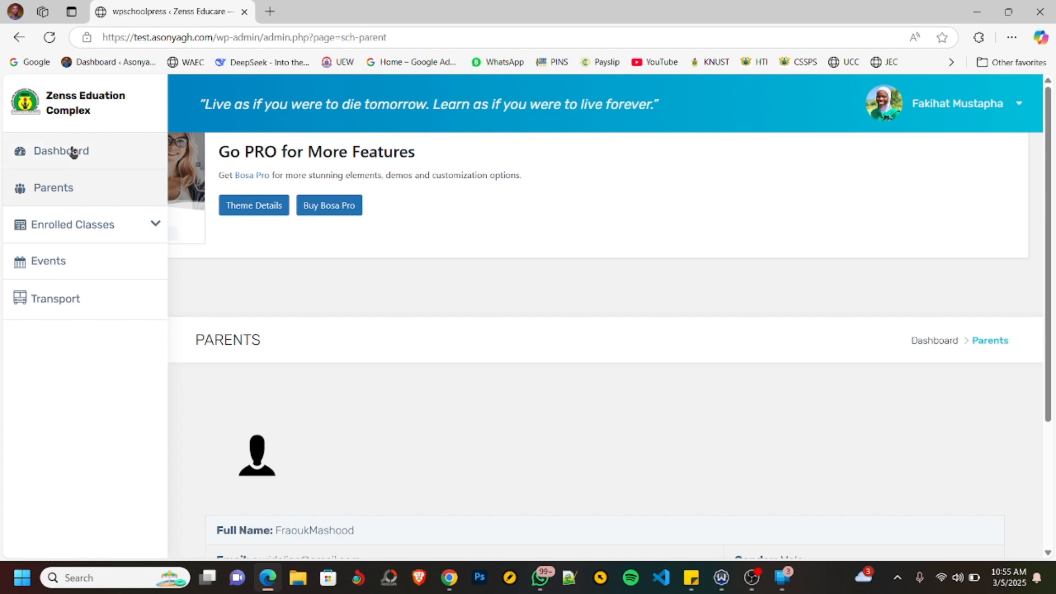
# - Return to the student's dashboard and review its summary cards, activities calendar and exam list
pyautogui.click(73, 152)
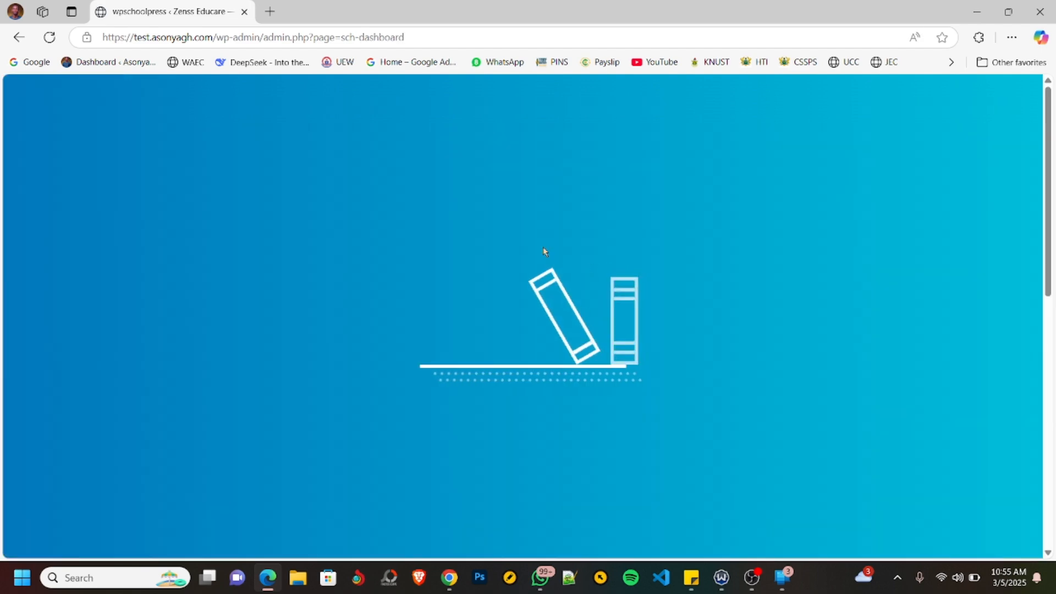
pyautogui.scroll(-3, 545, 246)
pyautogui.scroll(2, 492, 245)
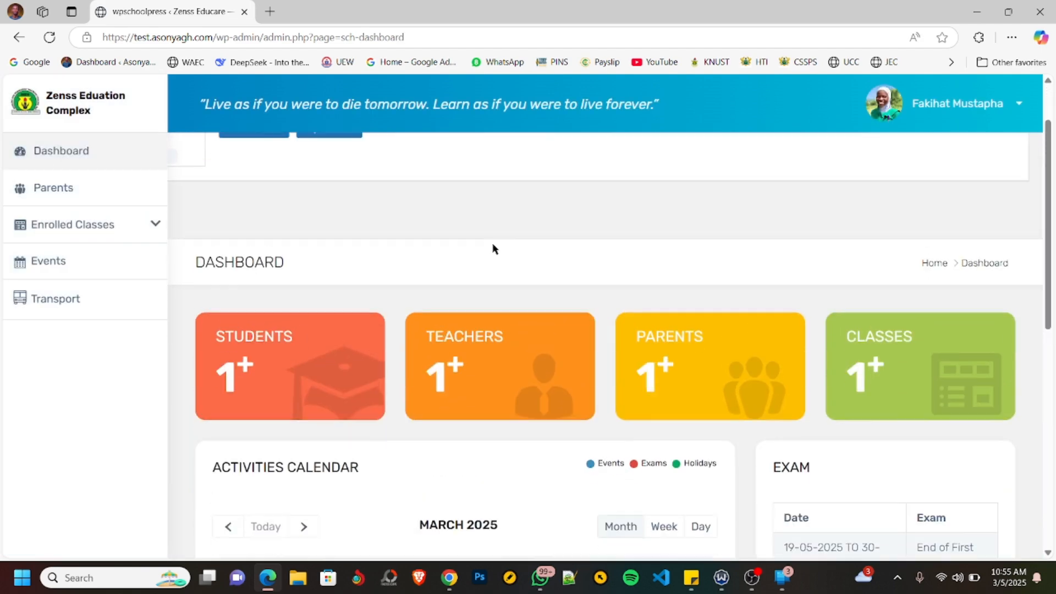
pyautogui.scroll(-1, 492, 245)
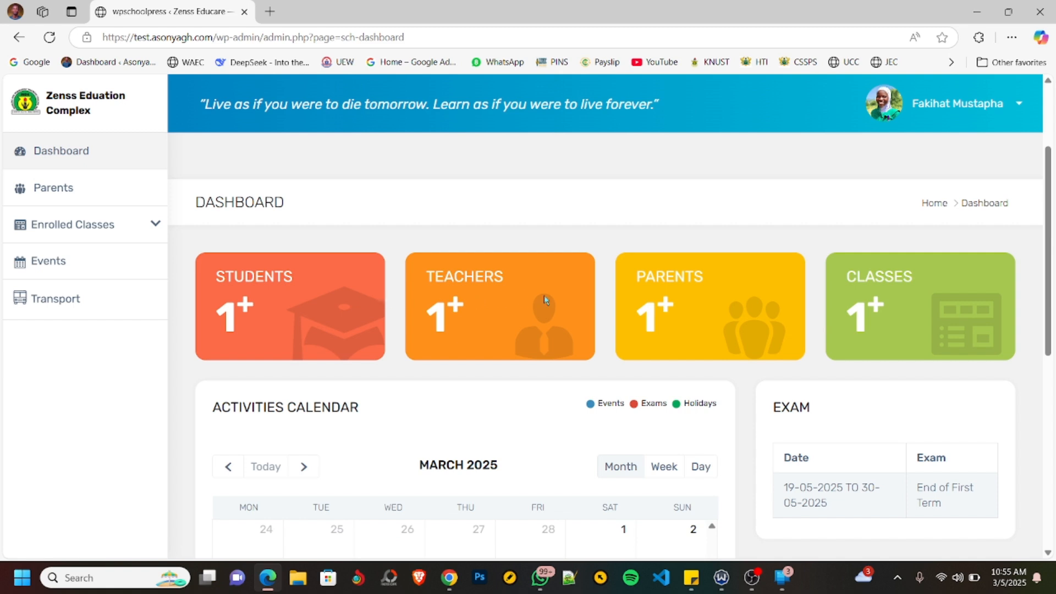
# - Advance the student's activities calendar to May 2025 and examine the exam entries scheduled for class JHS 1
pyautogui.scroll(-3, 630, 301)
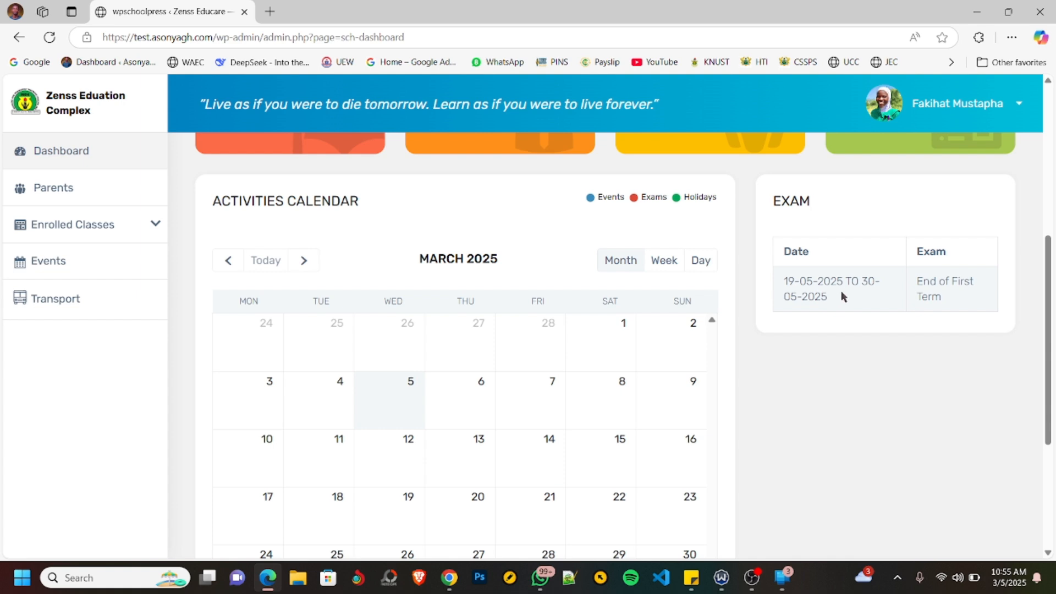
pyautogui.scroll(-1, 882, 272)
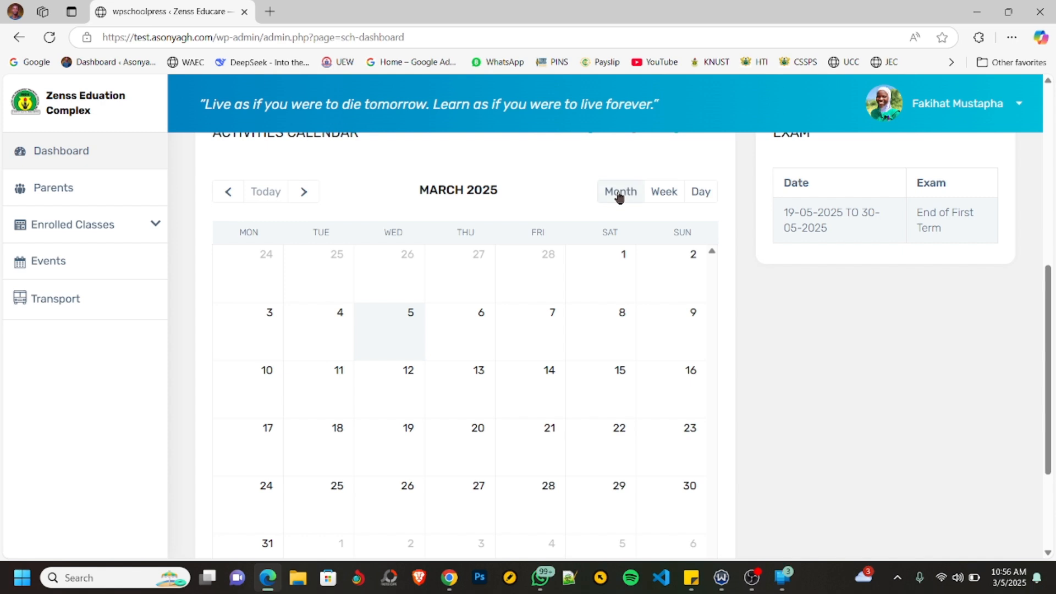
pyautogui.click(304, 192)
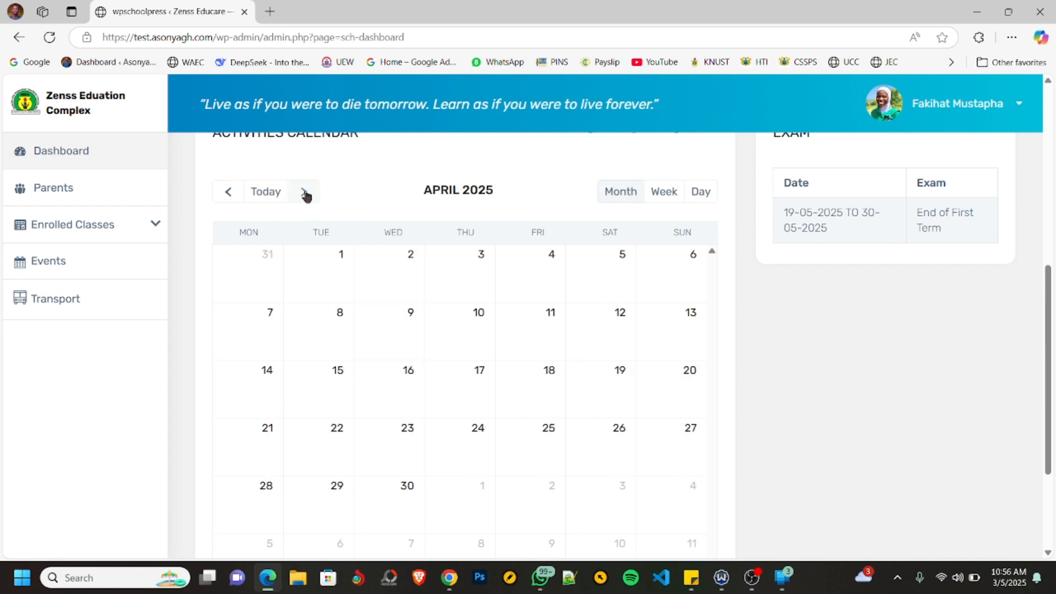
pyautogui.click(305, 193)
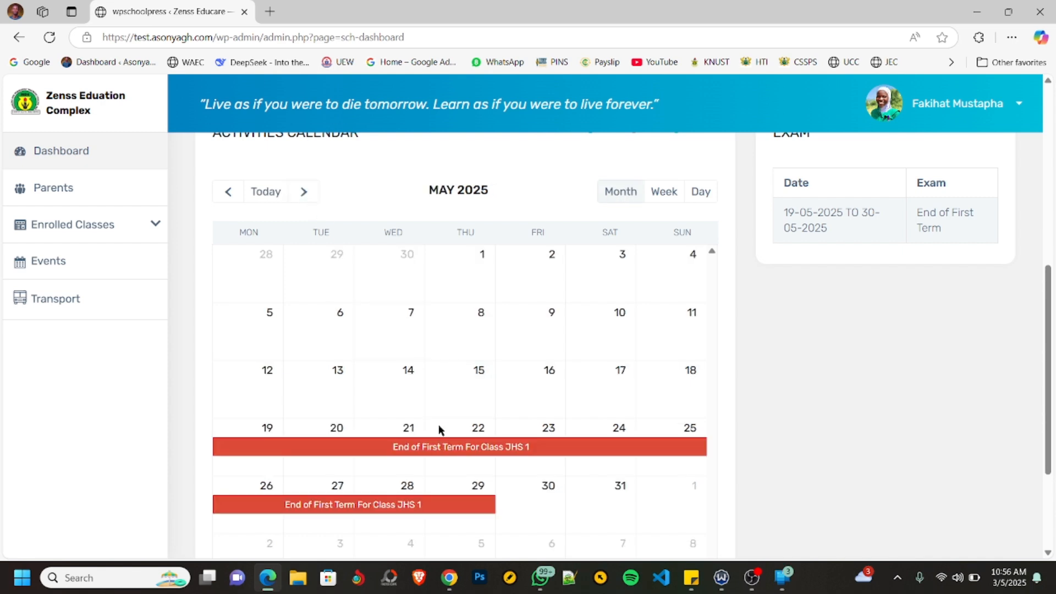
pyautogui.scroll(-1, 472, 450)
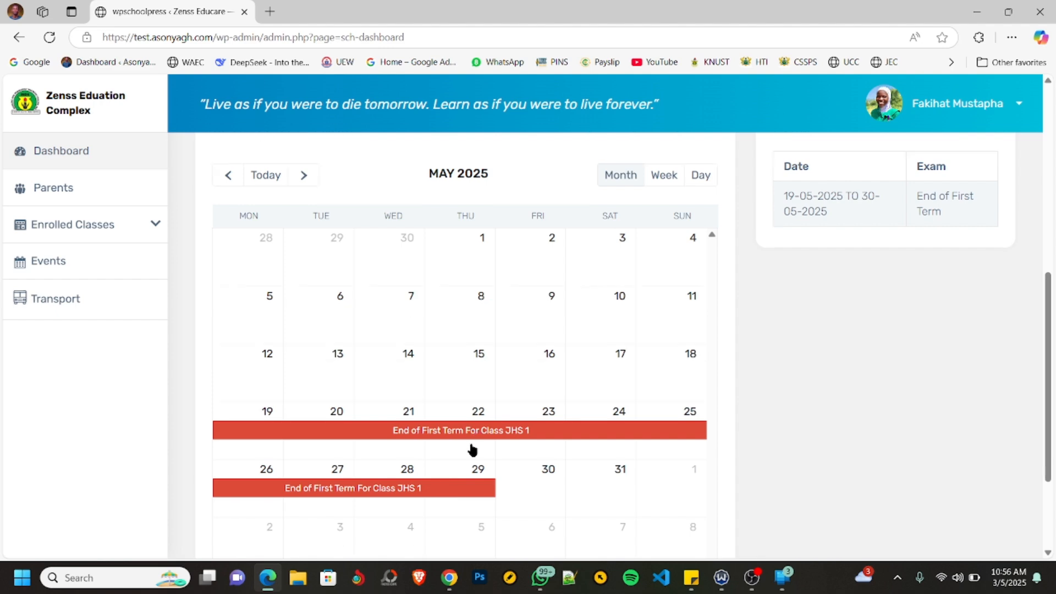
pyautogui.scroll(-2, 472, 450)
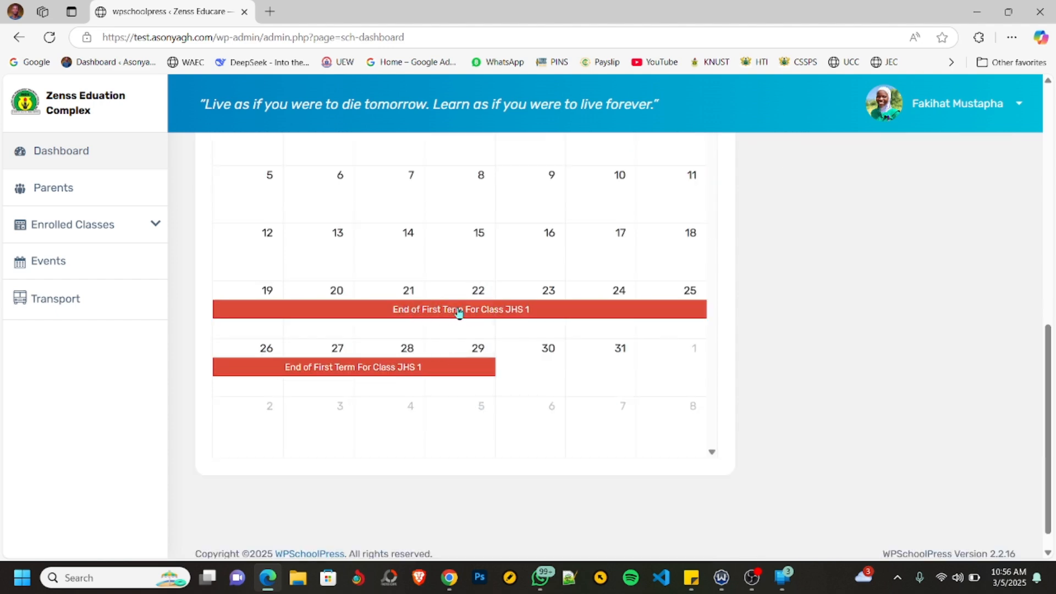
pyautogui.scroll(2, 429, 371)
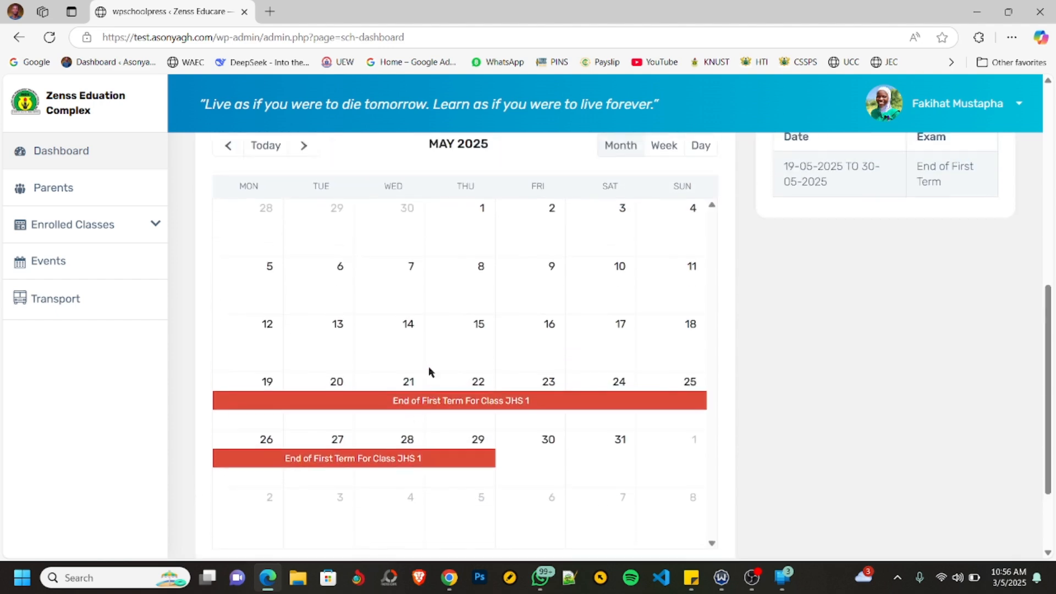
pyautogui.scroll(8, 429, 370)
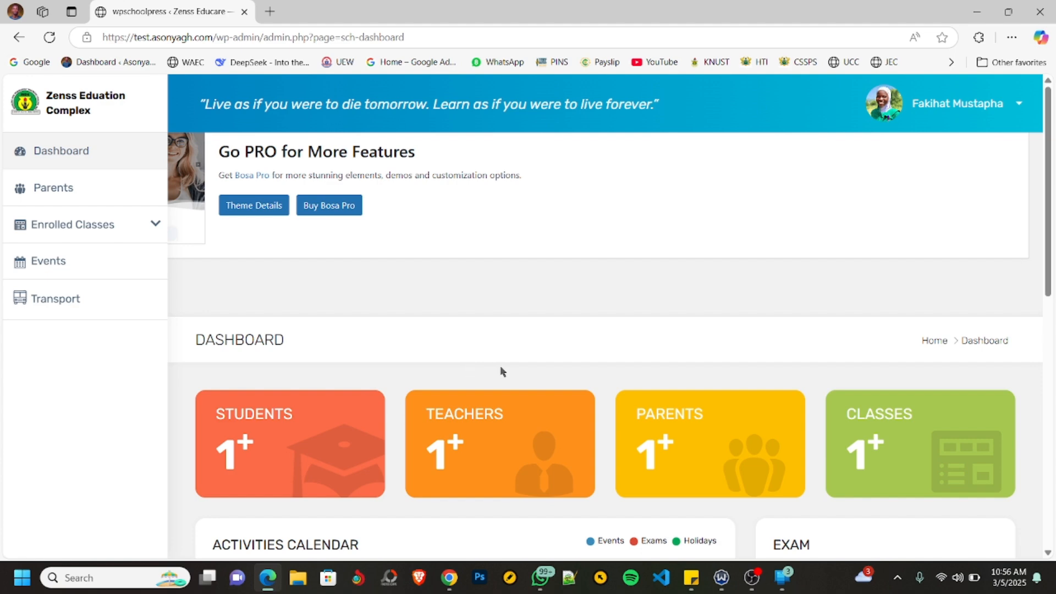
pyautogui.scroll(-3, 505, 366)
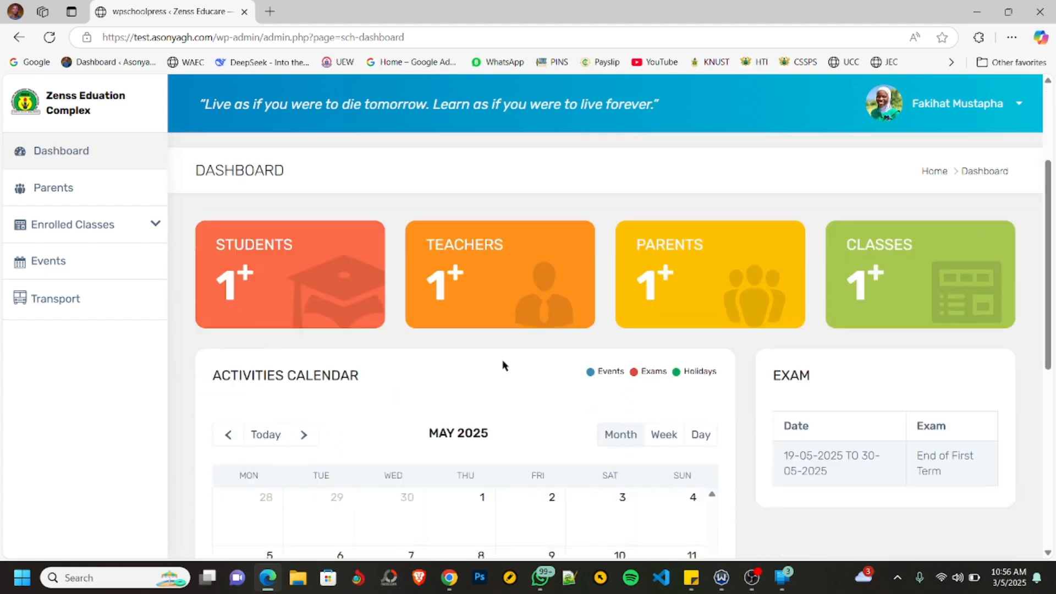
pyautogui.scroll(3, 503, 360)
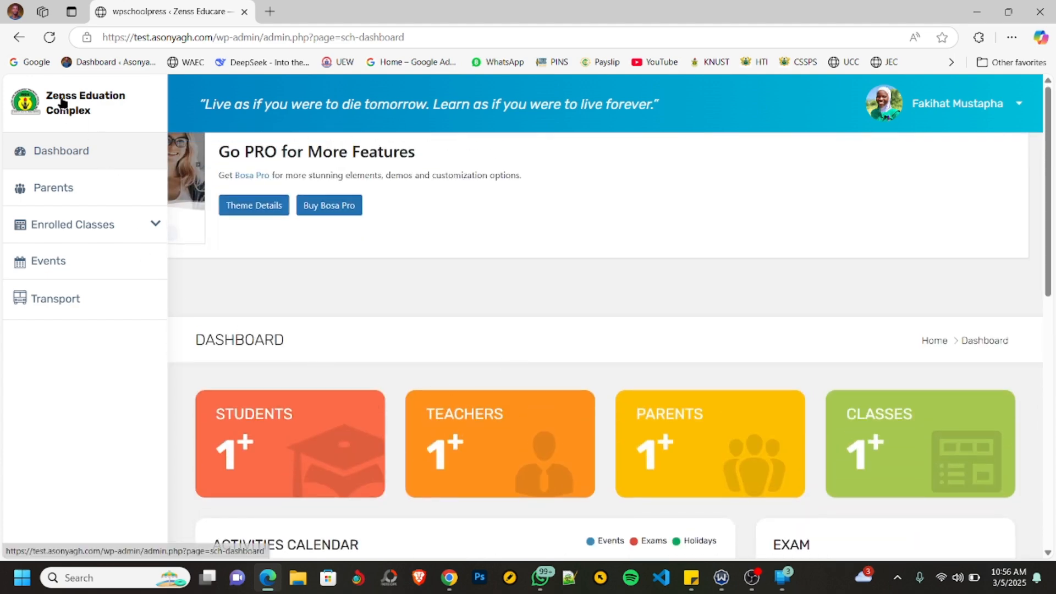
# - Reopen the student's dashboard and expand the enrolled classes down to the entries under JHS 1
pyautogui.click(59, 152)
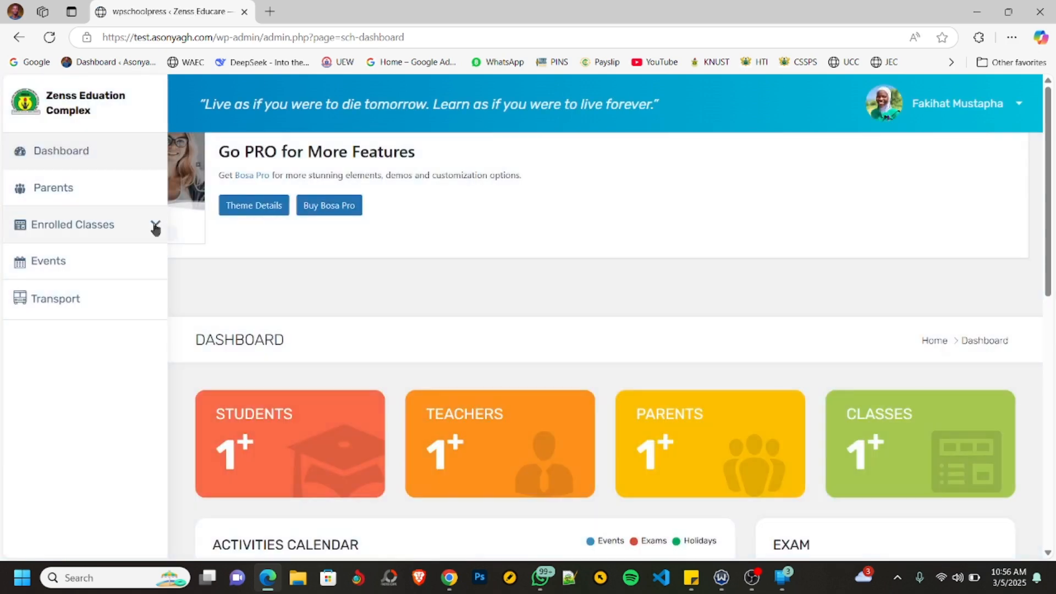
pyautogui.click(155, 224)
pyautogui.click(59, 261)
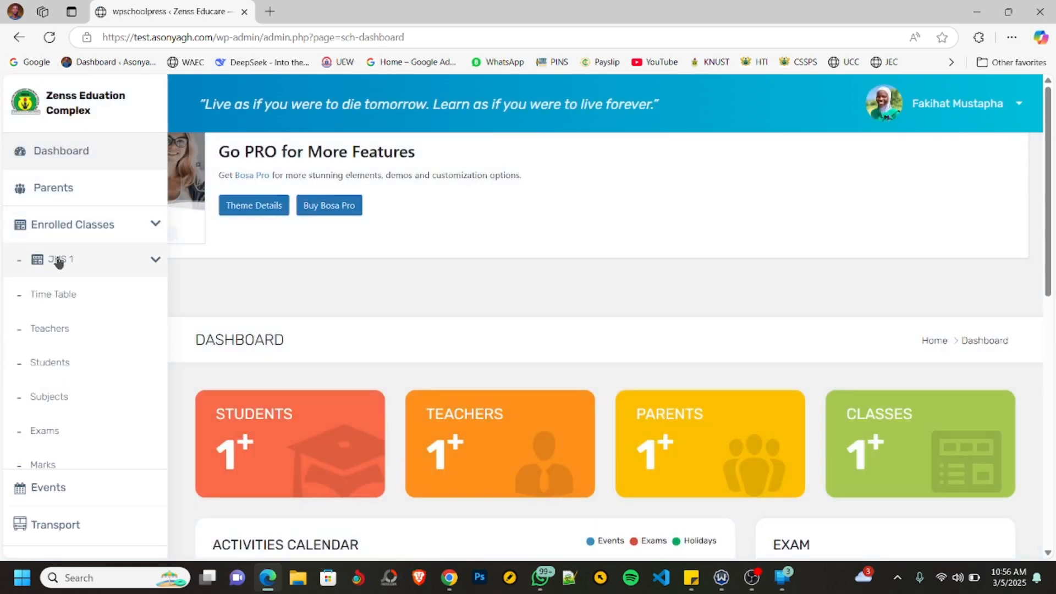
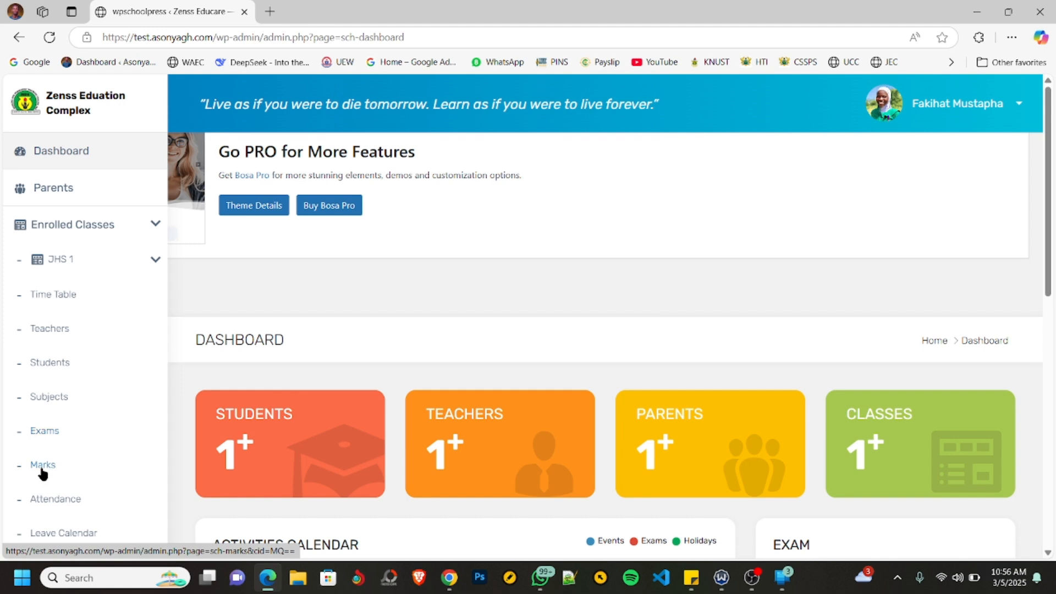
# - Open the JHS 1 time table and review the subjects scheduled for each day of the week
pyautogui.scroll(-1, 55, 493)
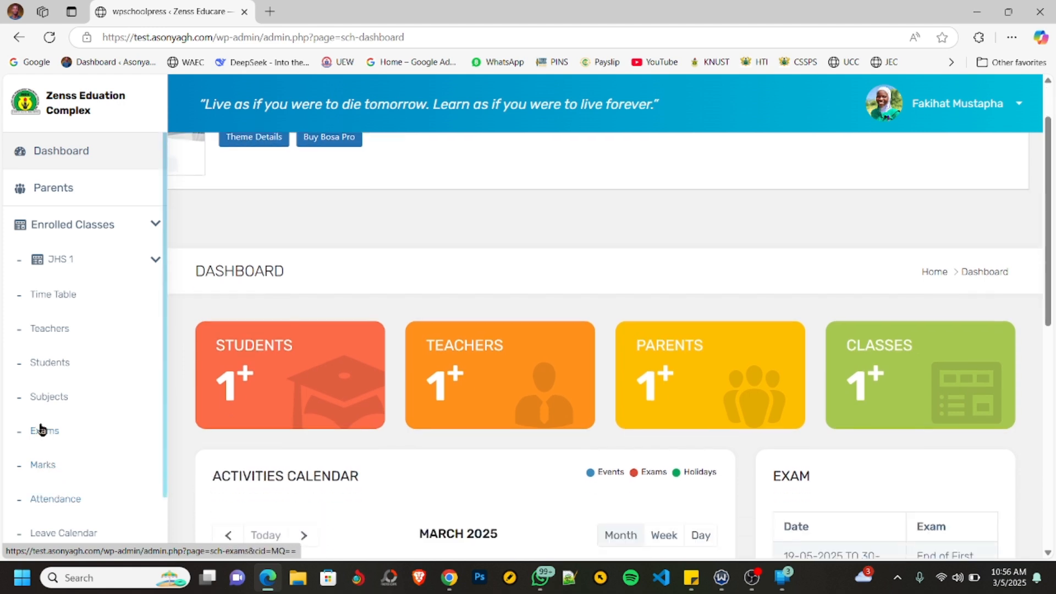
pyautogui.click(62, 299)
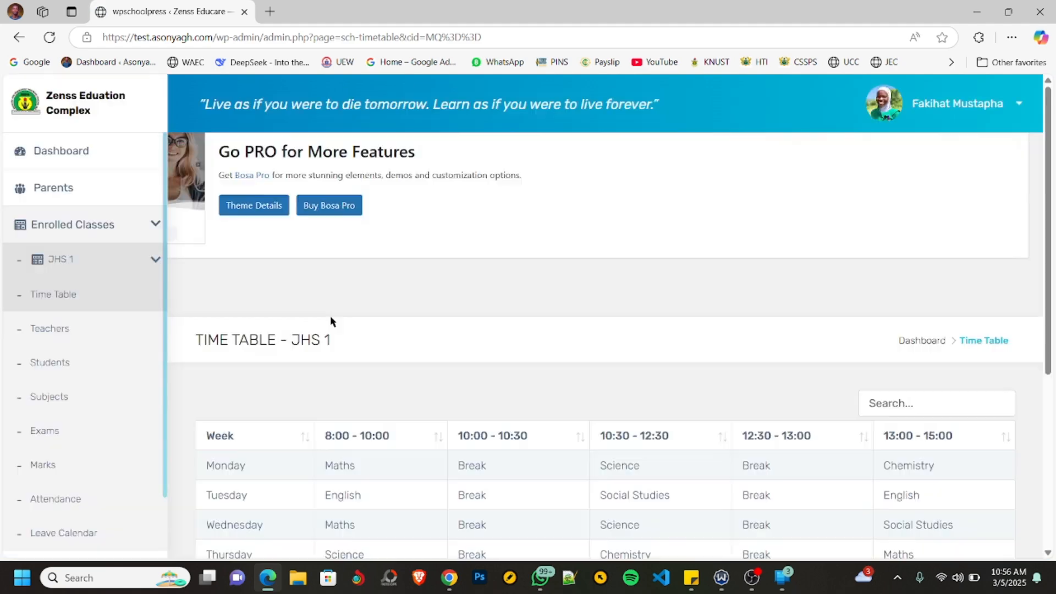
pyautogui.scroll(-5, 483, 362)
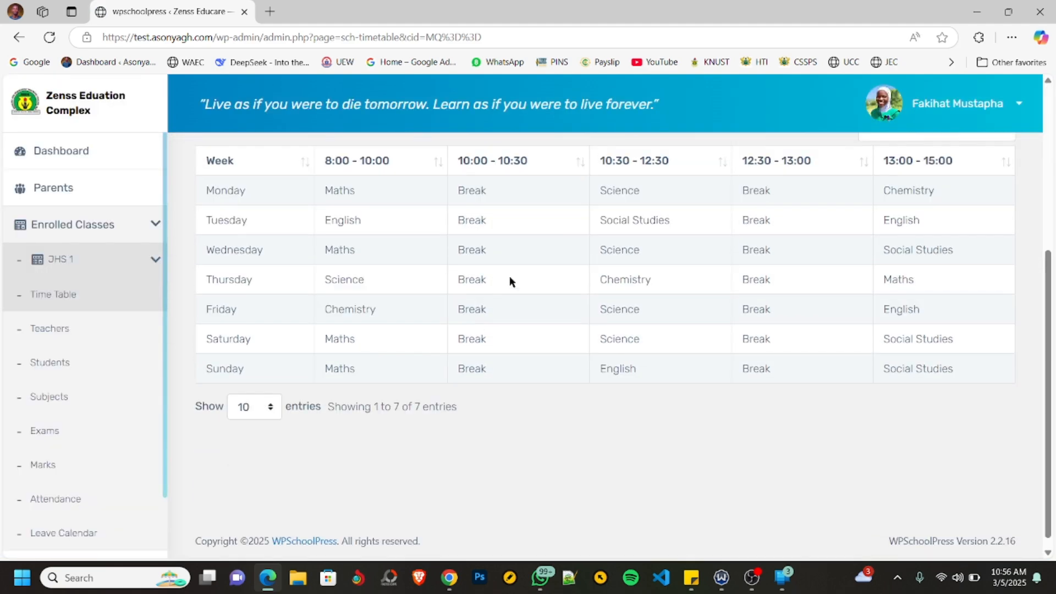
pyautogui.scroll(5, 633, 297)
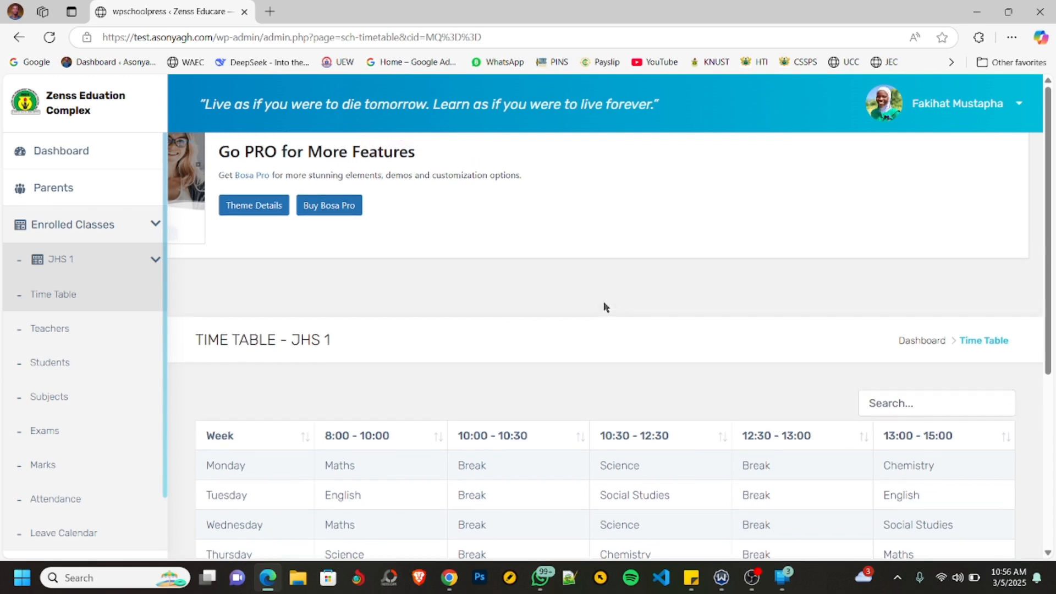
pyautogui.scroll(-3, 605, 306)
pyautogui.scroll(-3, 605, 306)
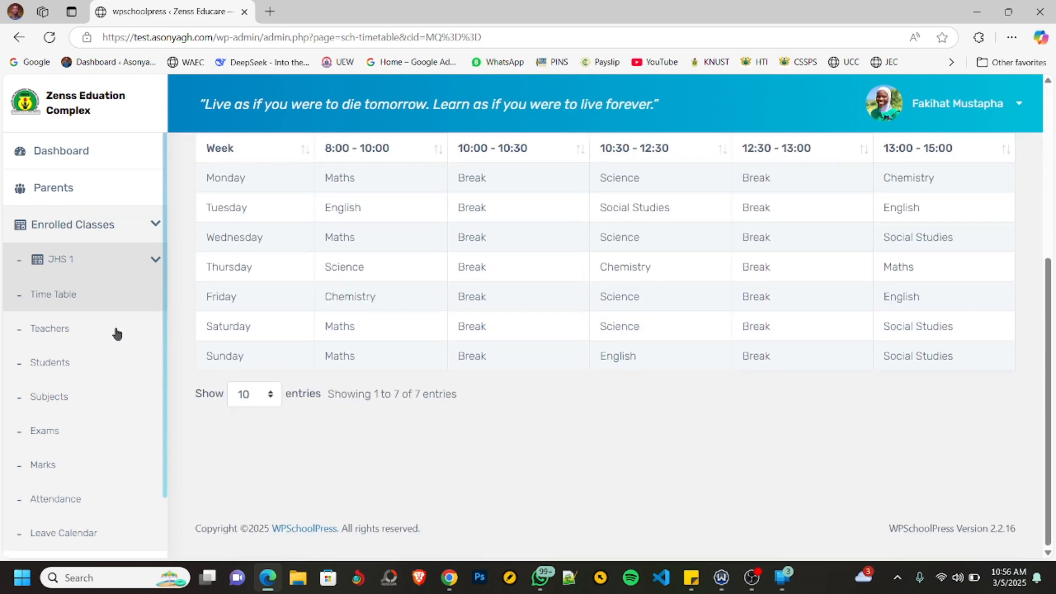
# - Open the JHS 1 teachers list and expand the teacher's row to show the contact details
pyautogui.click(29, 334)
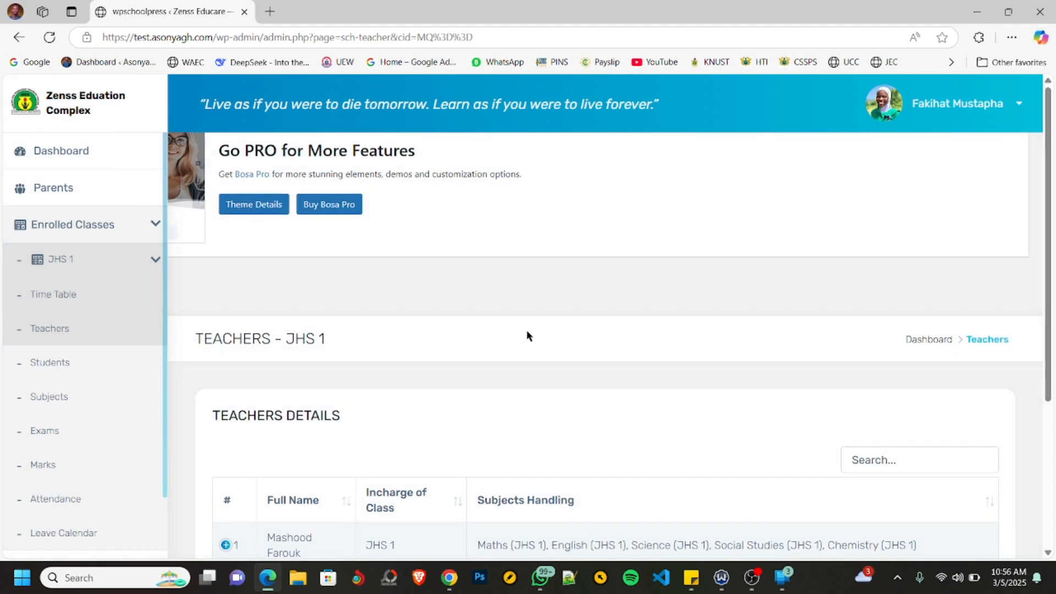
pyautogui.scroll(-5, 526, 333)
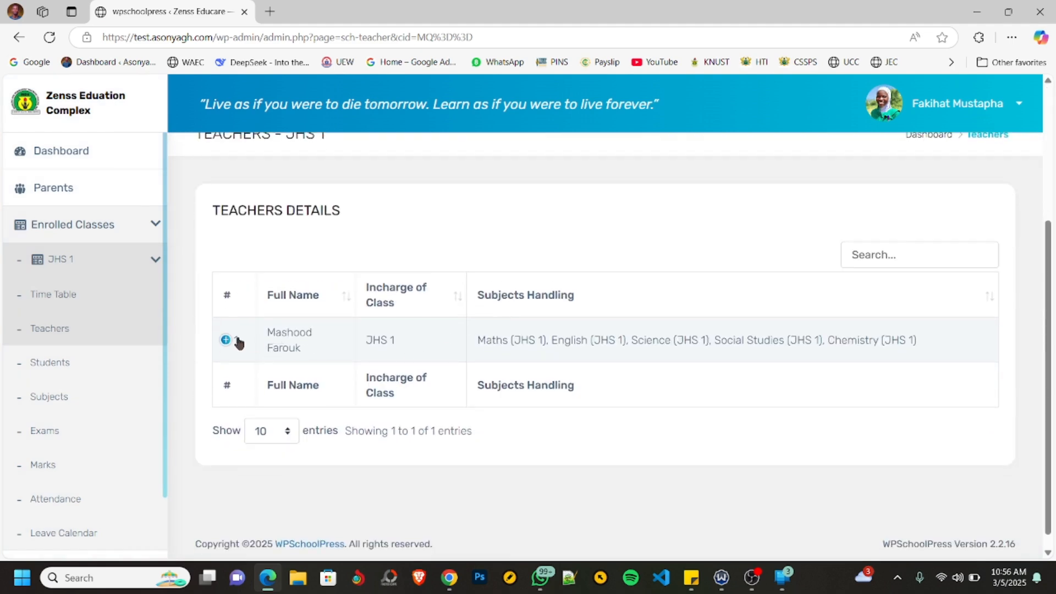
pyautogui.click(226, 341)
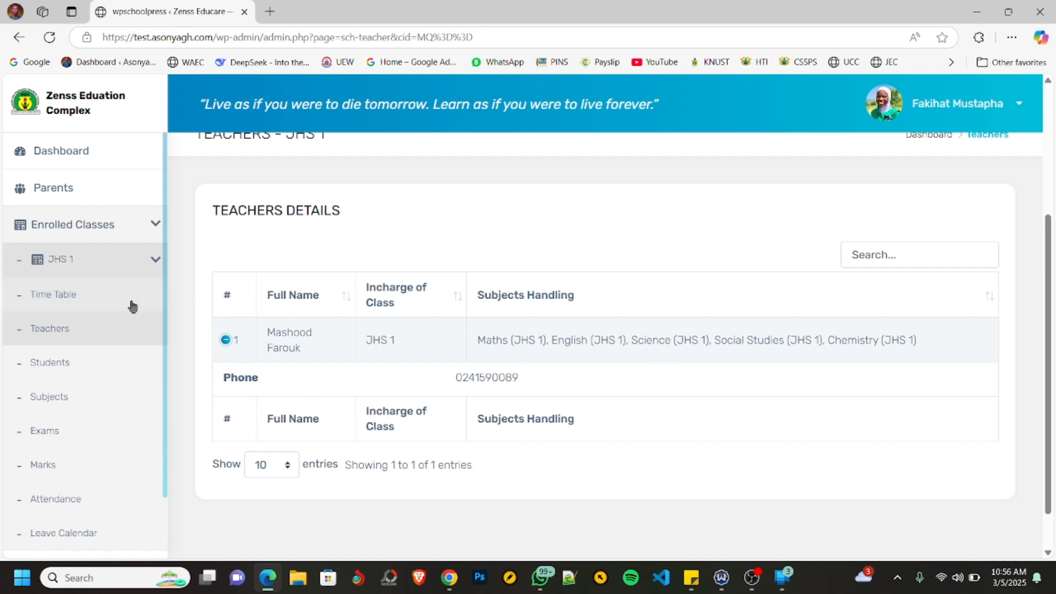
# - View the JHS 1 students list, followed by the list of subjects with their codes and faculty
pyautogui.click(59, 371)
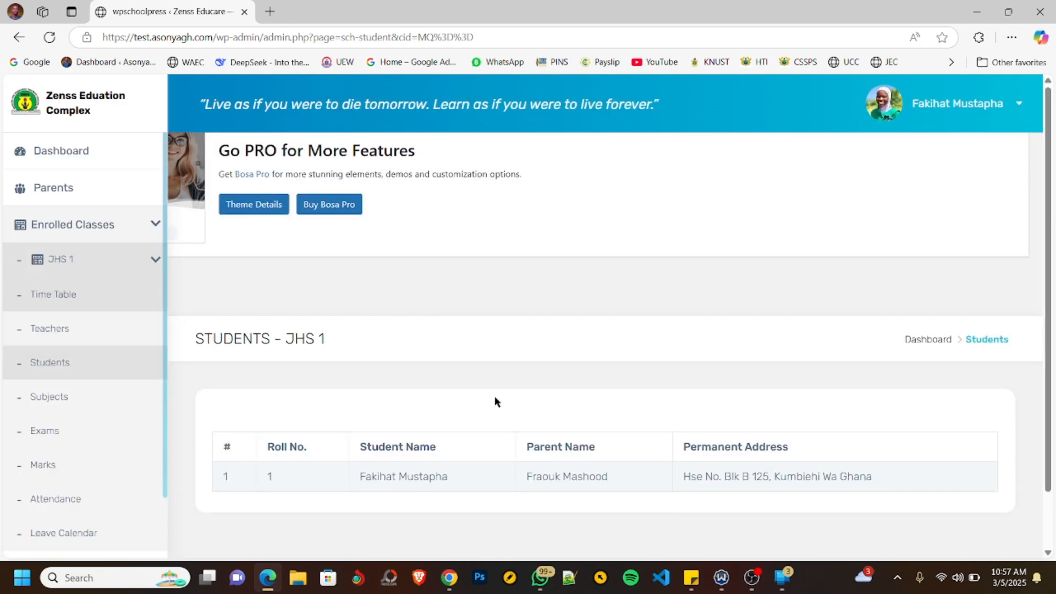
pyautogui.scroll(-1, 496, 401)
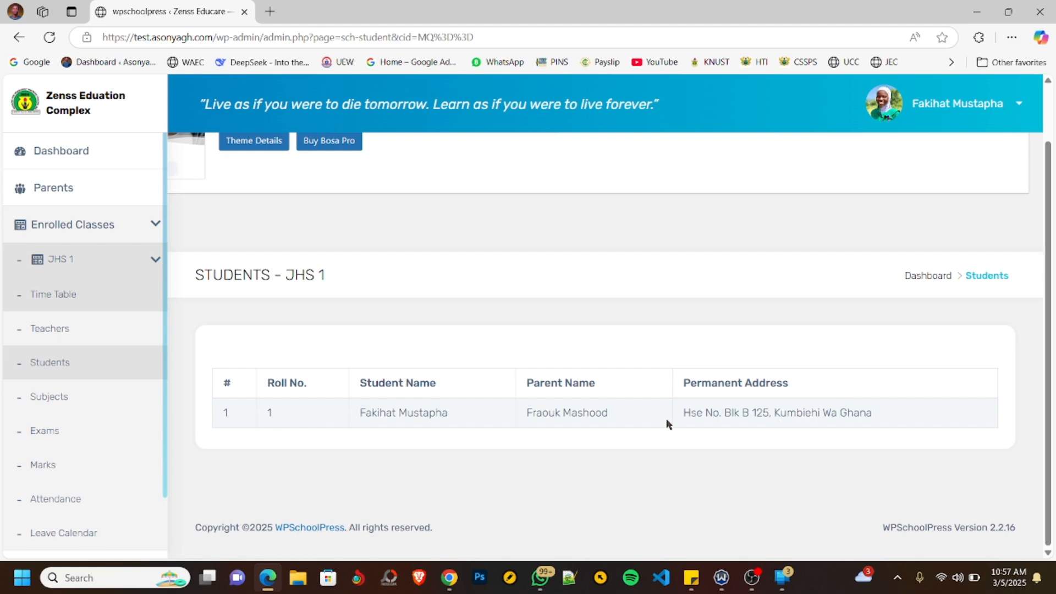
pyautogui.click(49, 399)
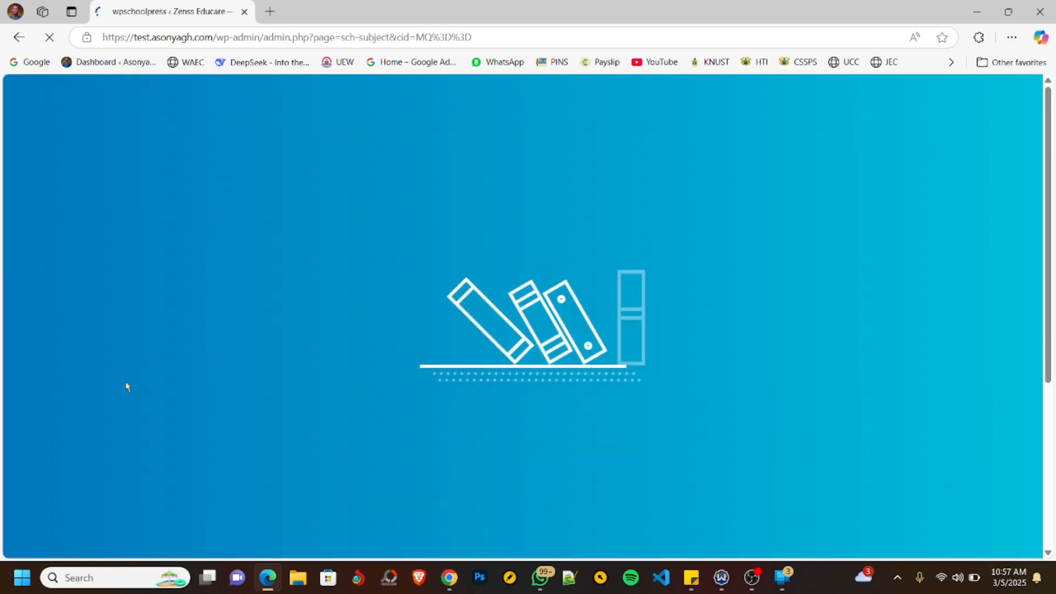
pyautogui.scroll(-3, 434, 381)
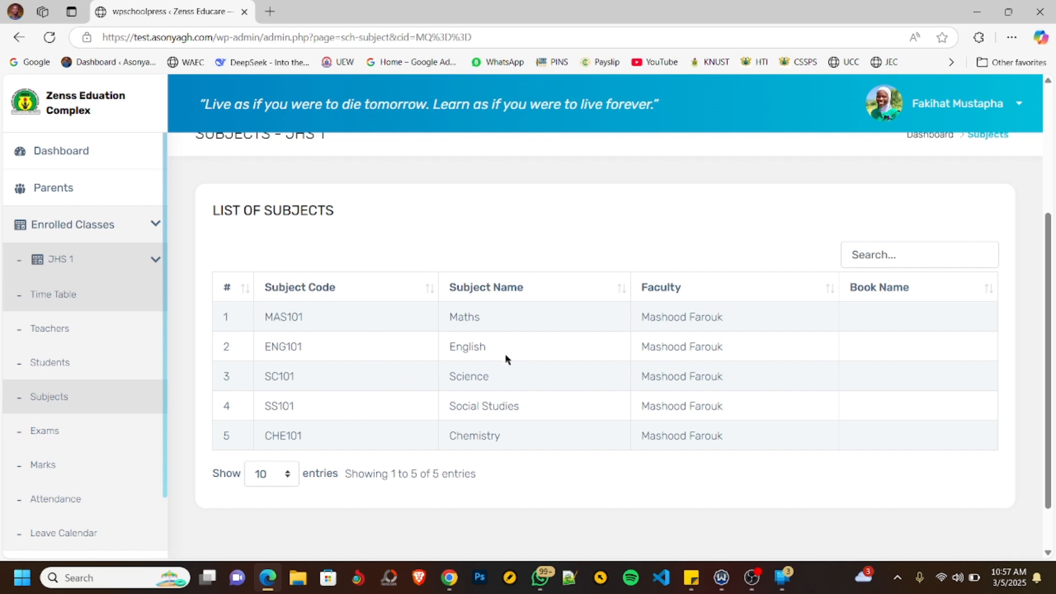
pyautogui.scroll(-1, 556, 348)
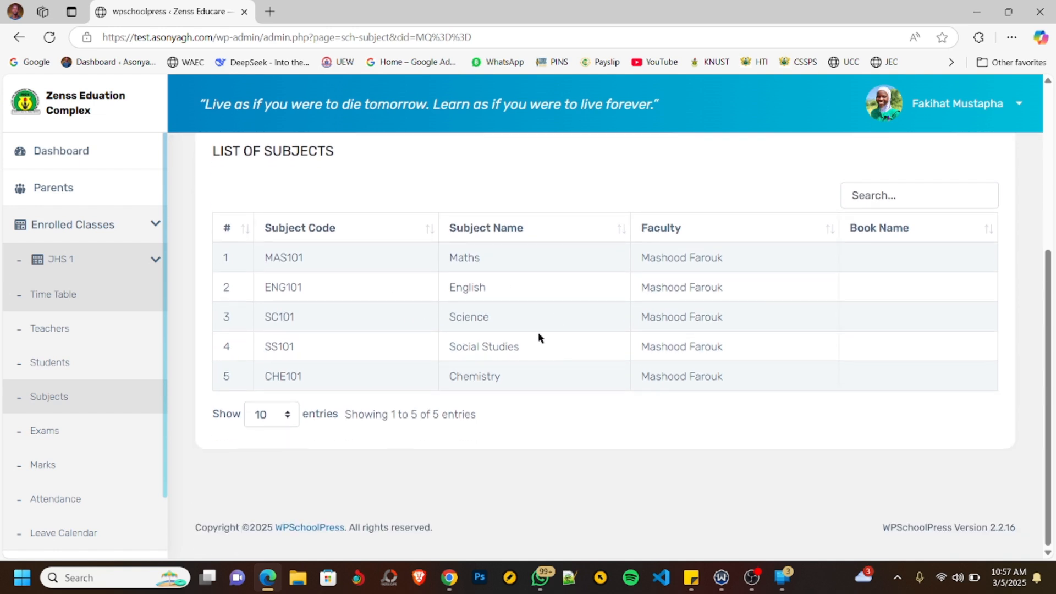
# - Check the JHS 1 exam time table and the student's marks for the End of First Term exam
pyautogui.click(44, 435)
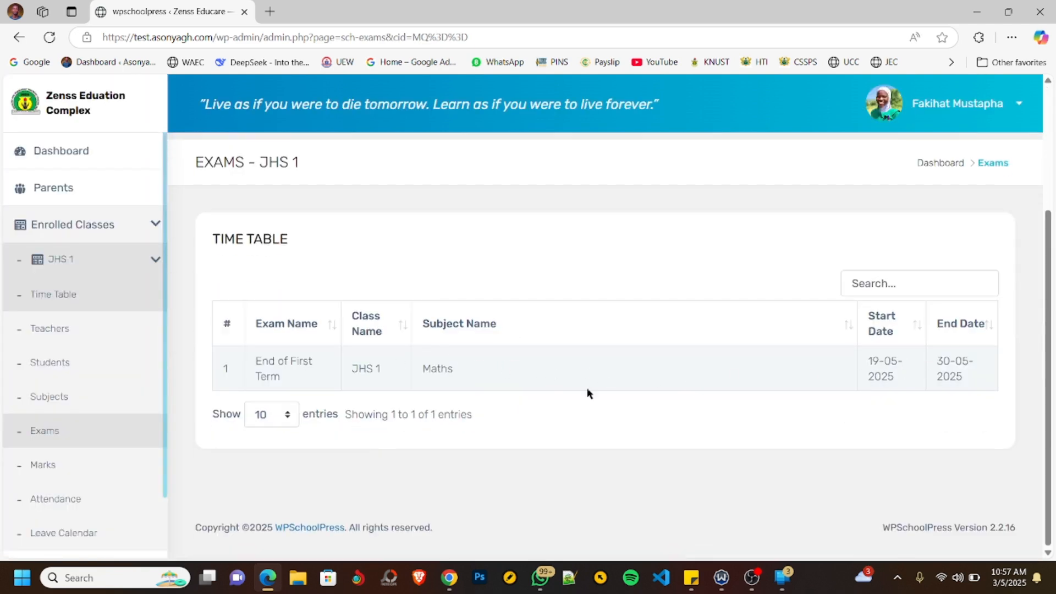
pyautogui.click(40, 468)
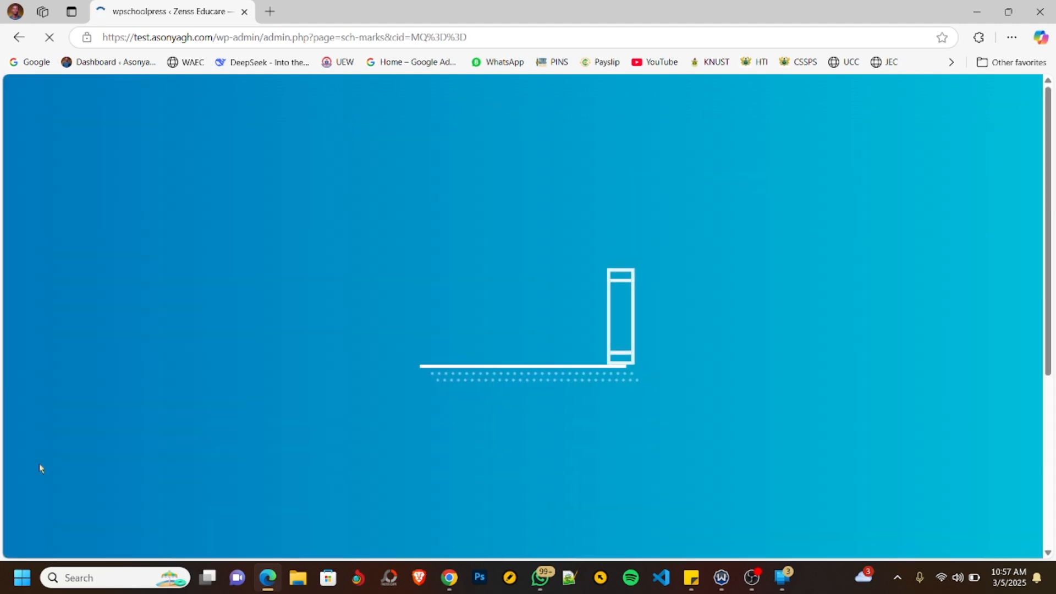
pyautogui.scroll(-1, 500, 361)
pyautogui.scroll(-2, 500, 363)
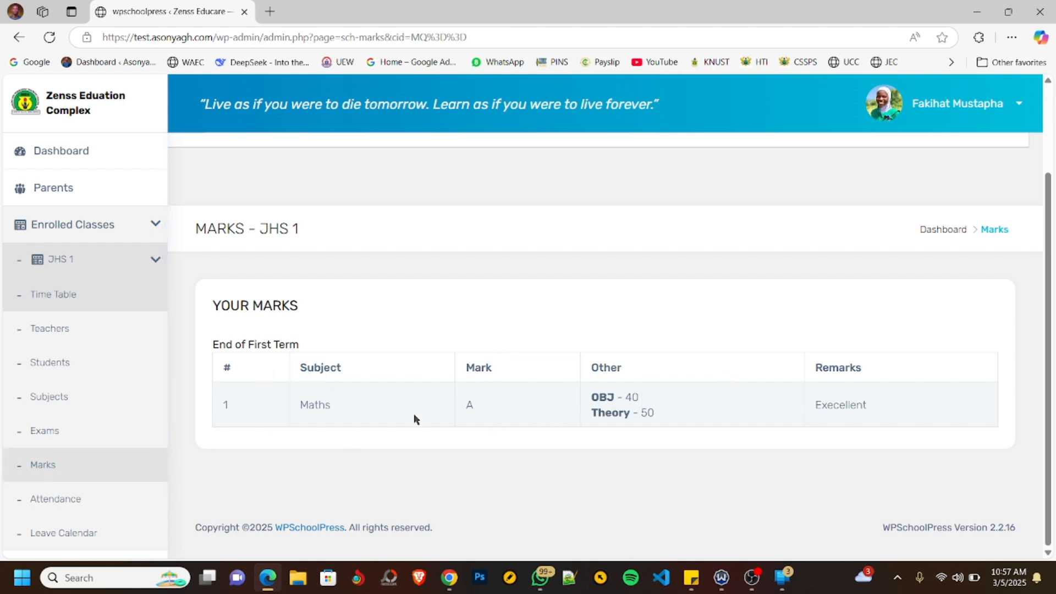
# - Open the JHS 1 attendance page and review the student's class dates and attendance day counts
pyautogui.click(50, 500)
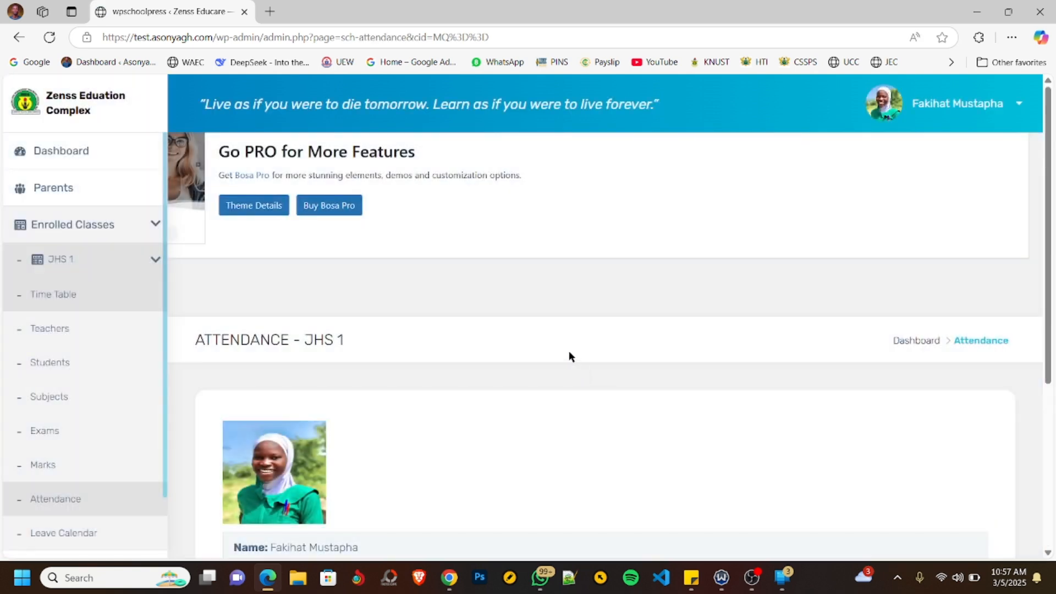
pyautogui.click(752, 577)
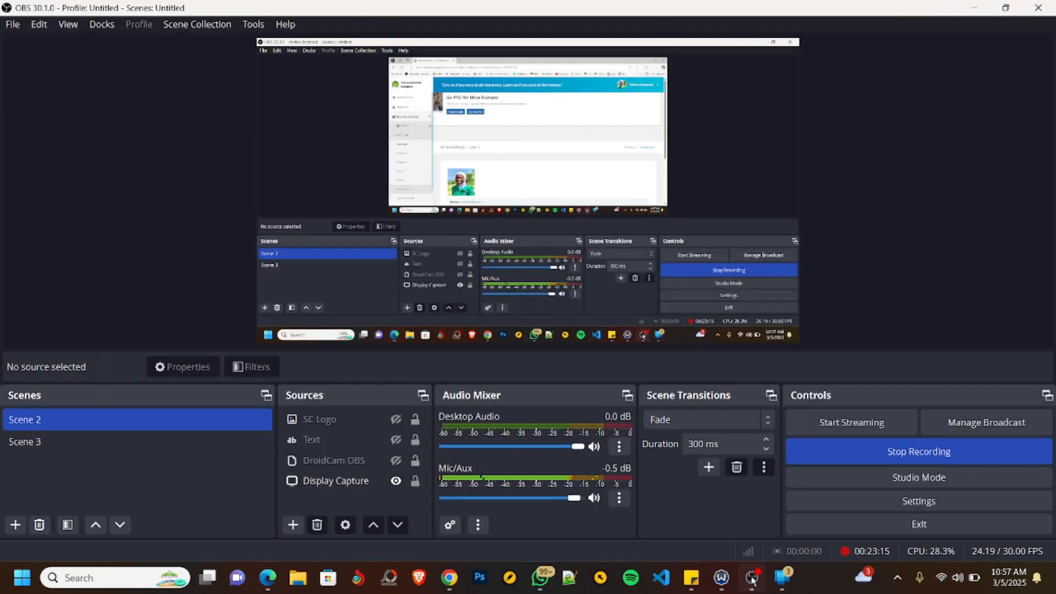
pyautogui.click(753, 579)
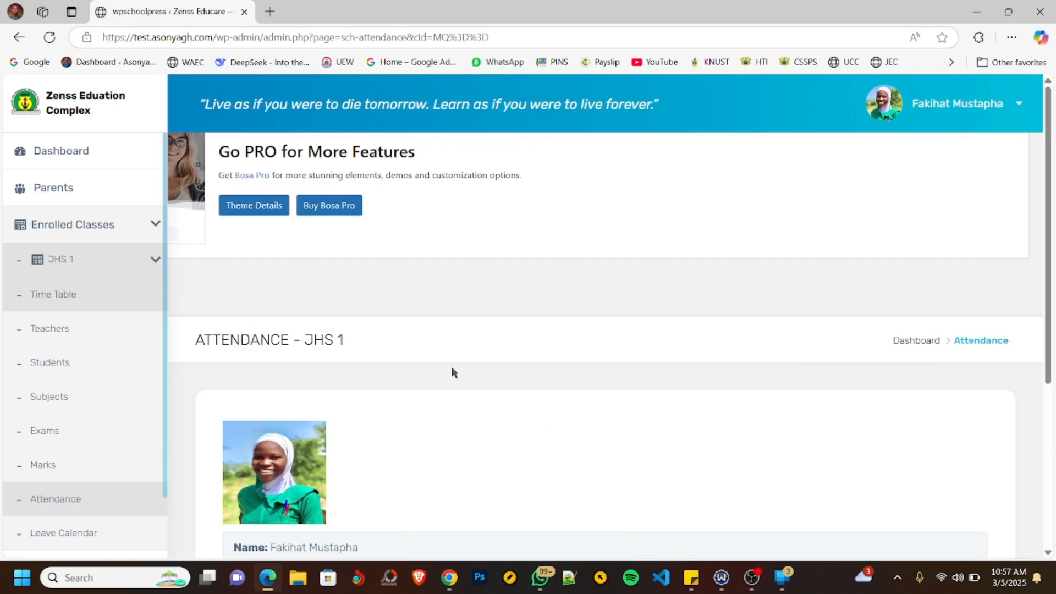
pyautogui.scroll(-5, 585, 421)
pyautogui.scroll(5, 586, 421)
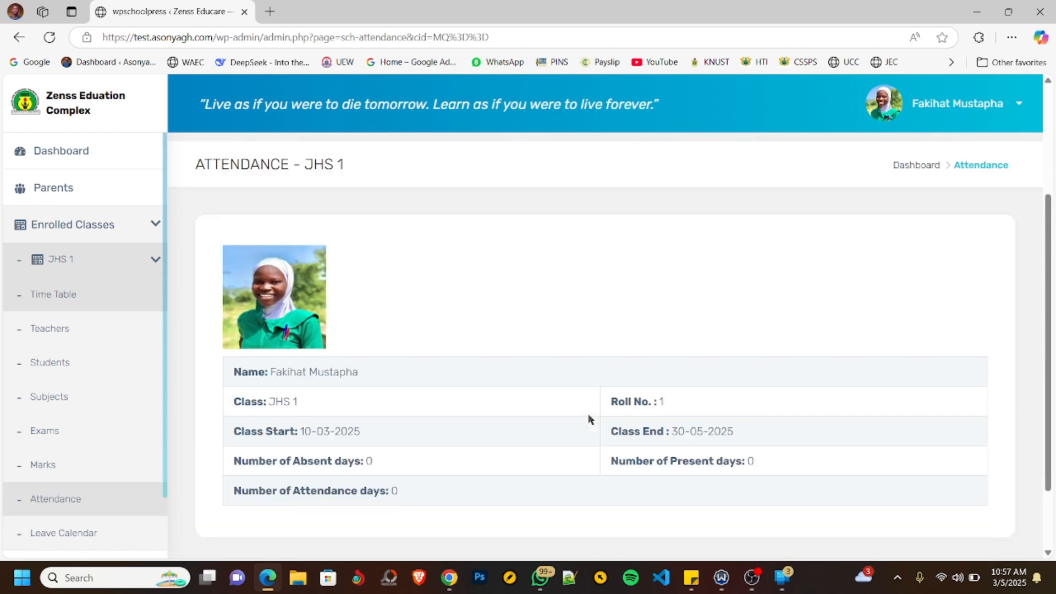
pyautogui.scroll(-5, 581, 419)
pyautogui.scroll(5, 581, 417)
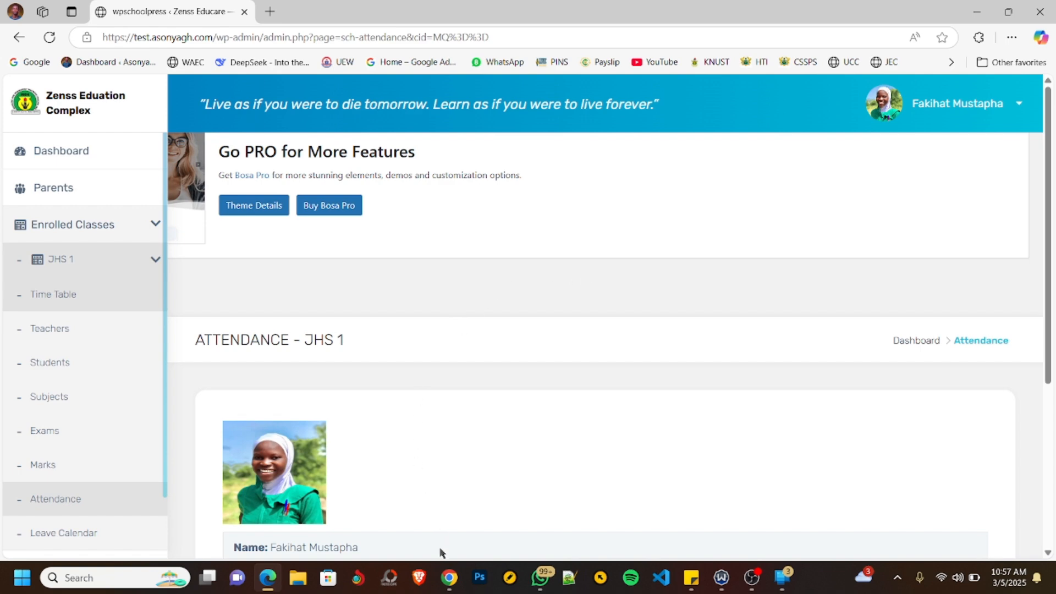
# - Switch to the admin's WPSchoolPress session in Chrome and view the teacher's profile details from the teachers list
pyautogui.click(450, 577)
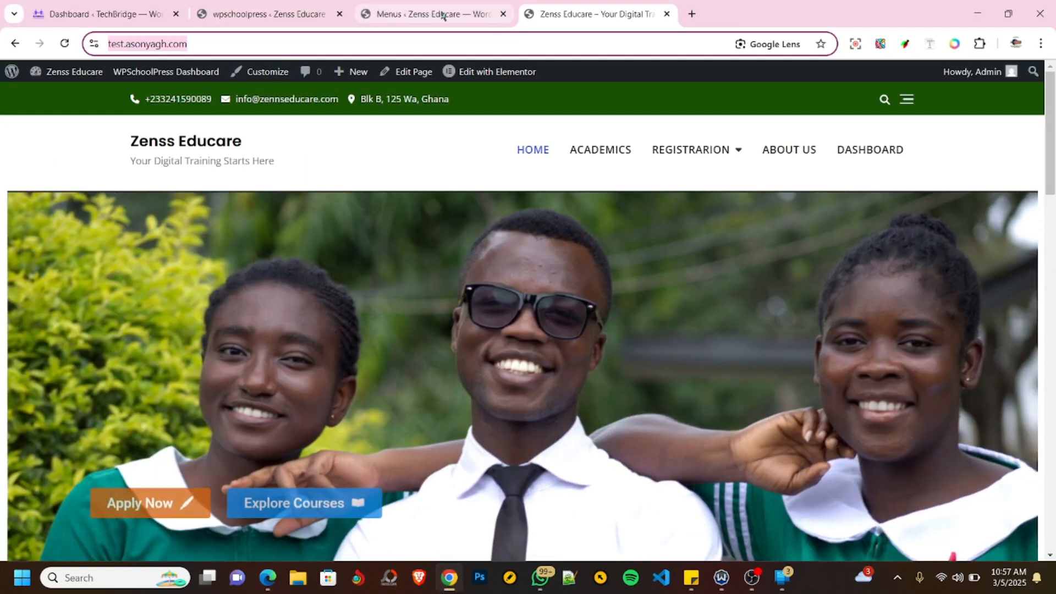
pyautogui.click(442, 15)
pyautogui.click(271, 13)
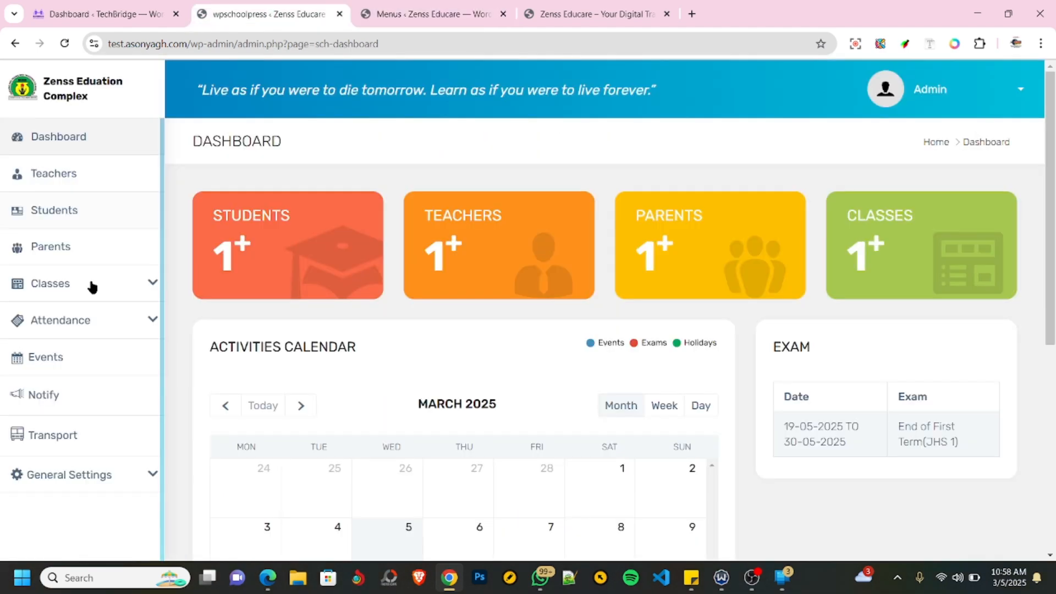
pyautogui.click(66, 177)
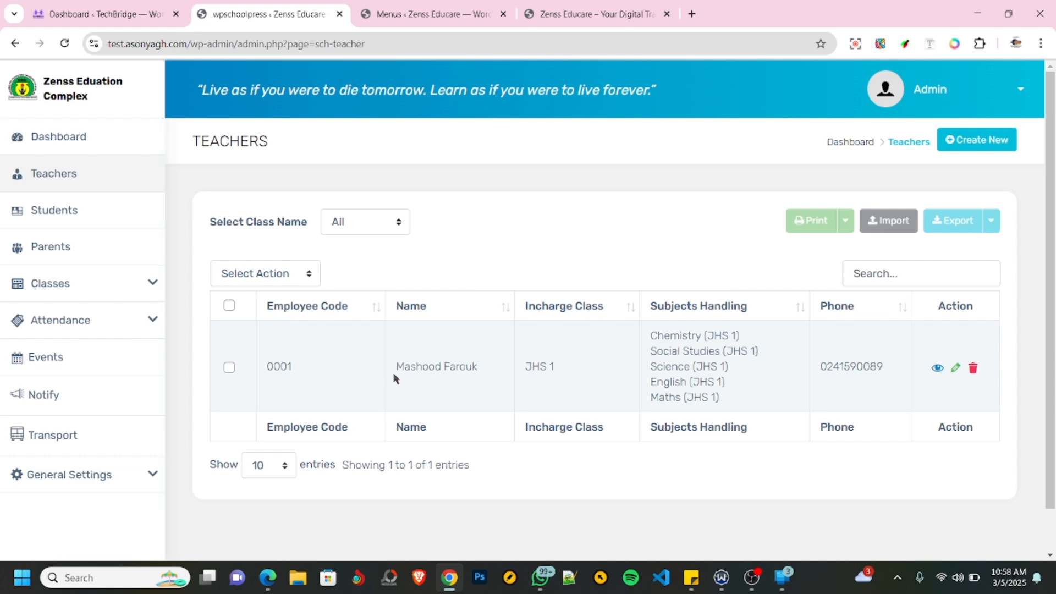
pyautogui.click(937, 364)
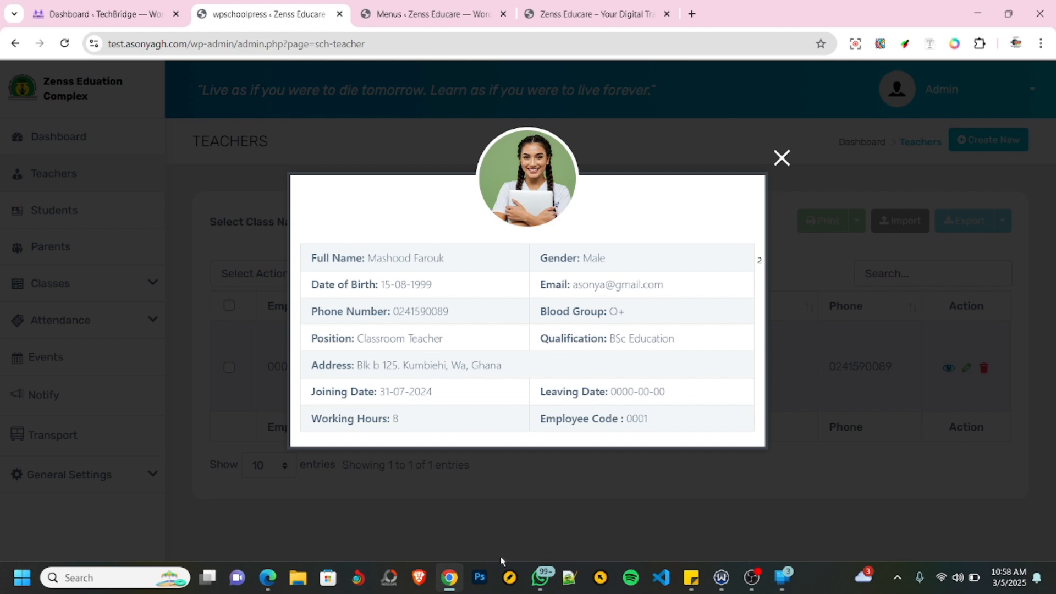
# - Switch back to the student's session in Edge and log out of the student account
pyautogui.click(268, 577)
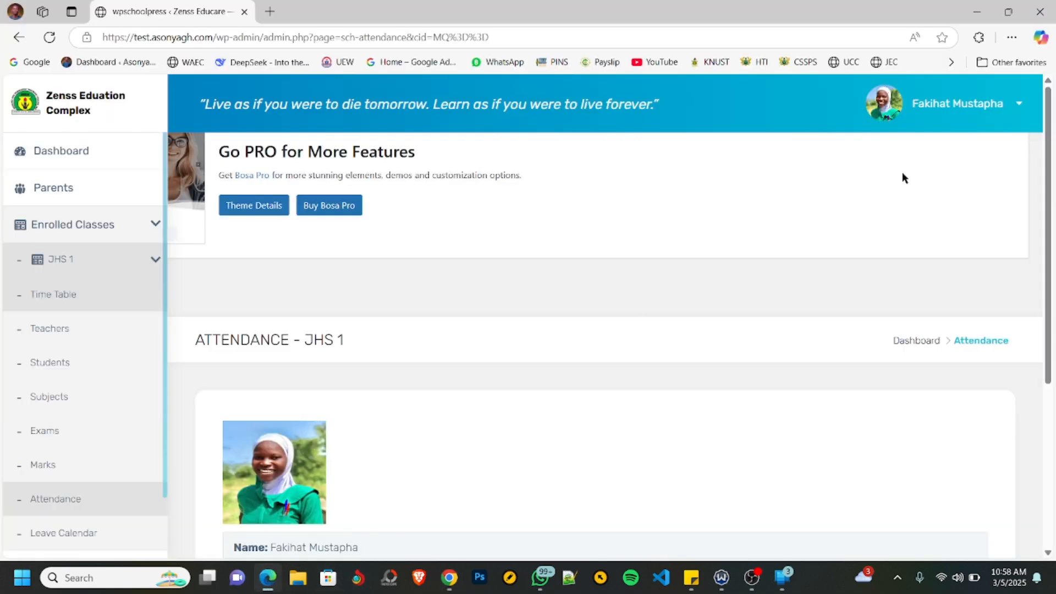
pyautogui.click(996, 109)
pyautogui.click(897, 212)
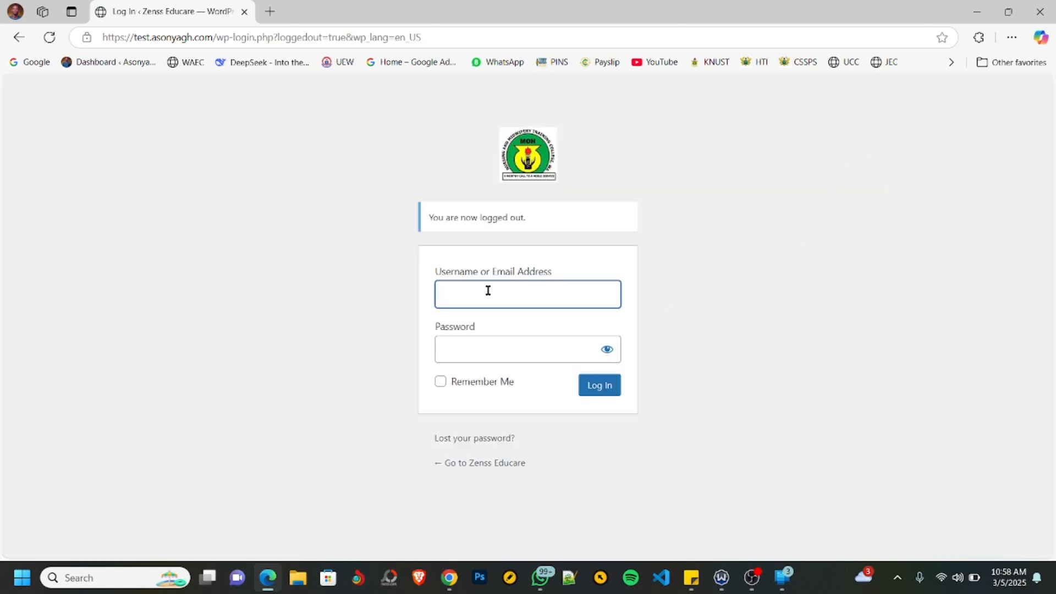
# - Try to log in as the teacher with the one-word username in lowercase and the account password
pyautogui.write('sonya')
pyautogui.press('Tab')
pyautogui.write('***')
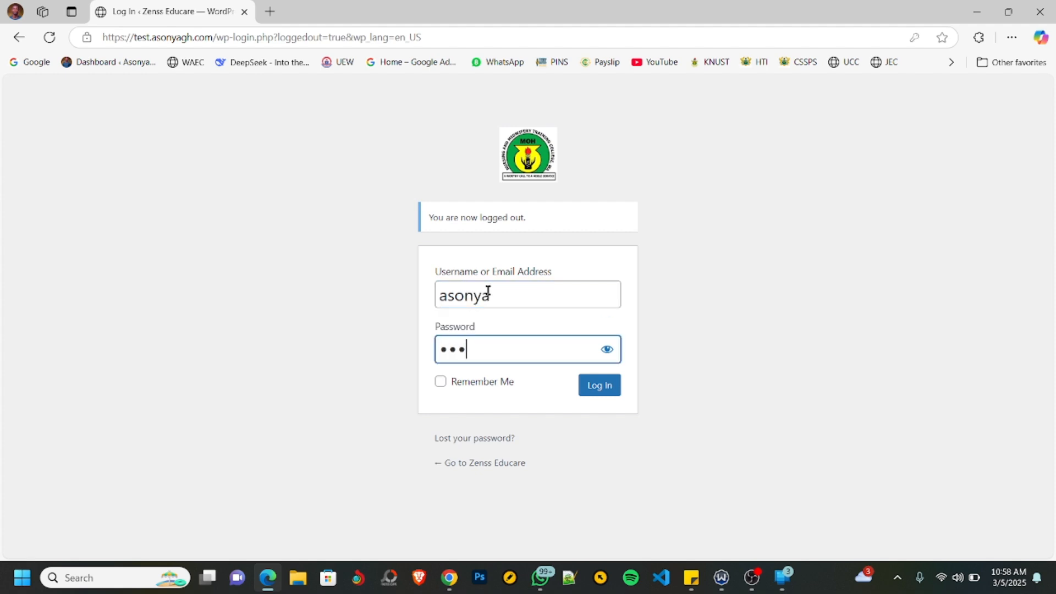
pyautogui.write('***')
pyautogui.press('Return')
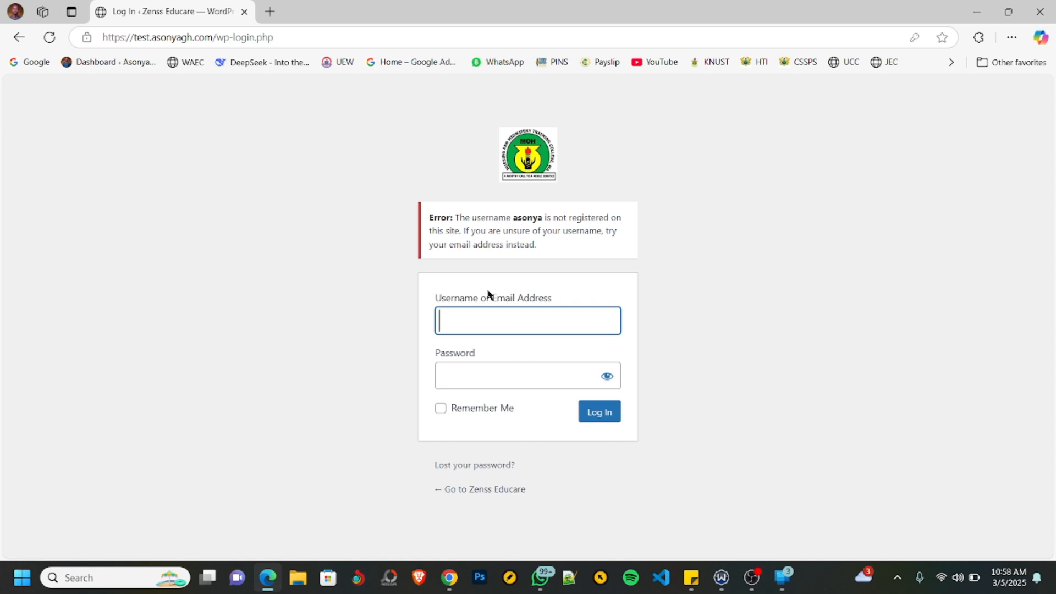
# - Retry the teacher login with the one-word username capitalised and the account password
pyautogui.write('aAsonya')
pyautogui.press('Tab')
pyautogui.write('••••••')
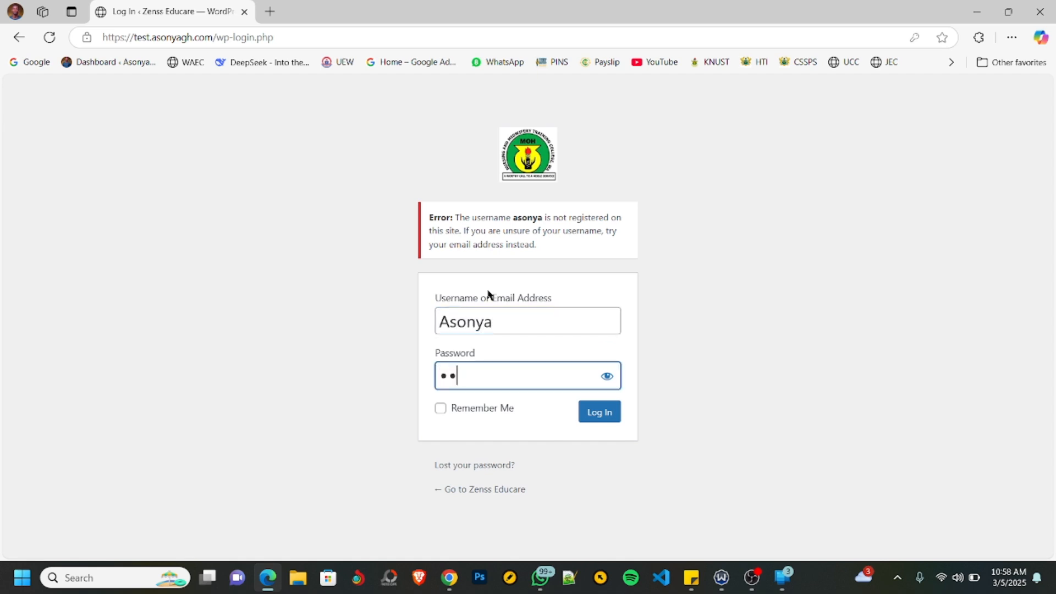
pyautogui.press('Return')
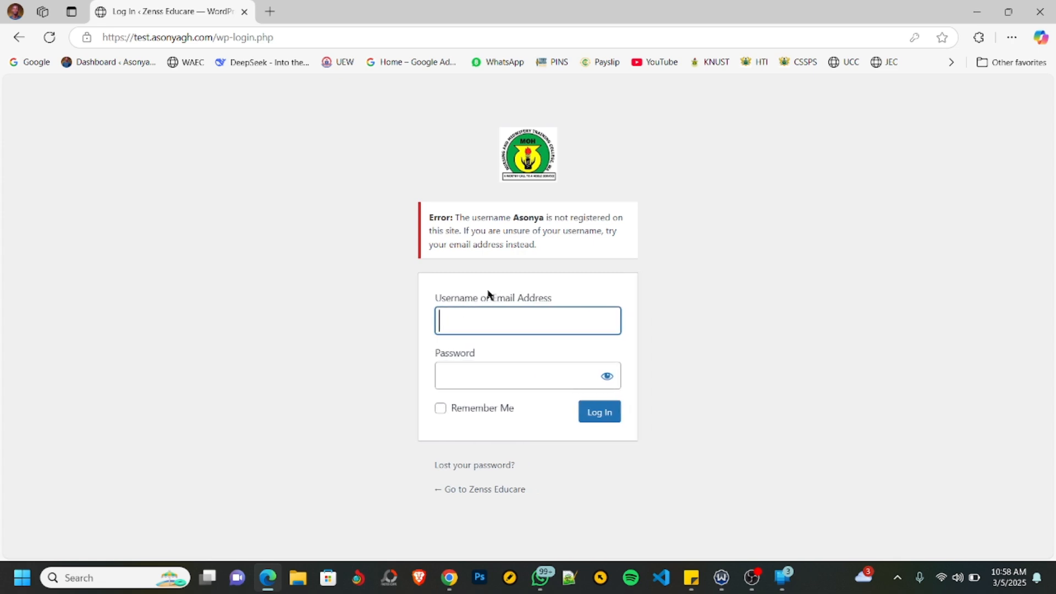
# - Log in with the teacher's full two-word username and account password, and view the dashboard's activities calendar and exam list
pyautogui.write('Asonya Gh')
pyautogui.press('Tab')
pyautogui.write('••••••')
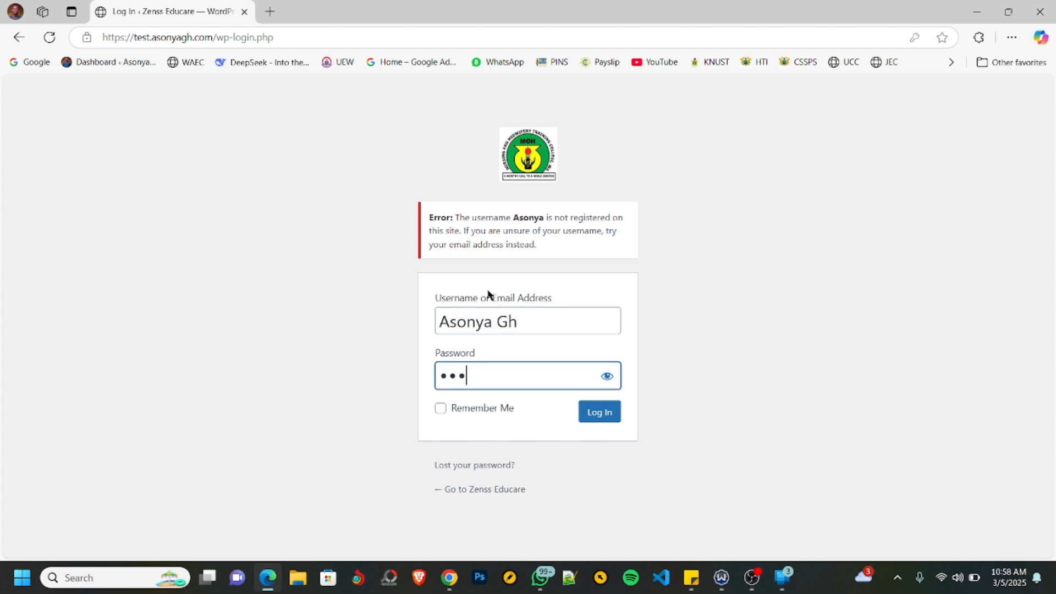
pyautogui.press('Return')
pyautogui.write('••••••')
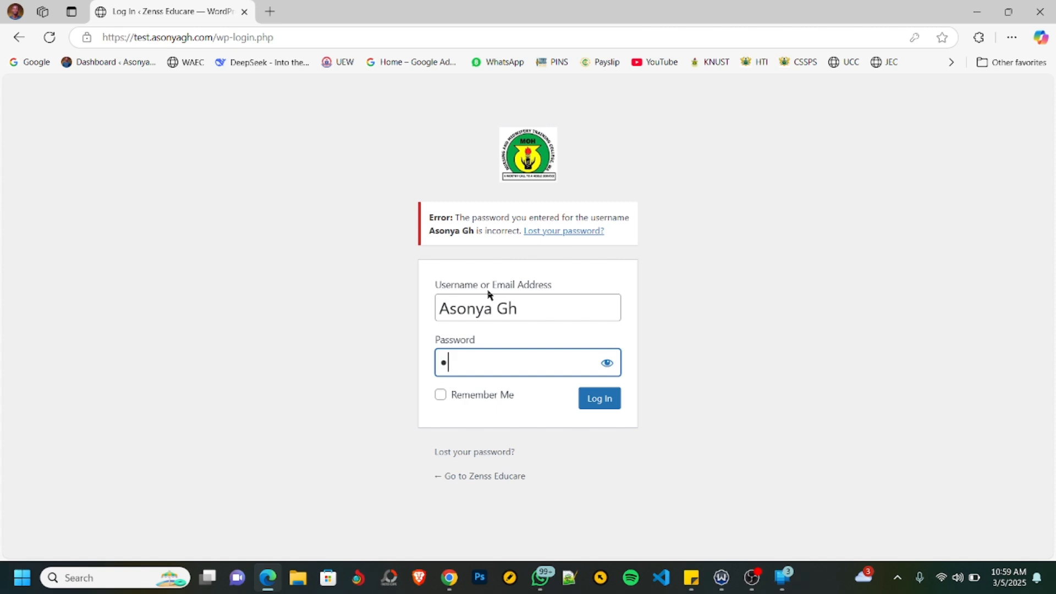
pyautogui.press('Return')
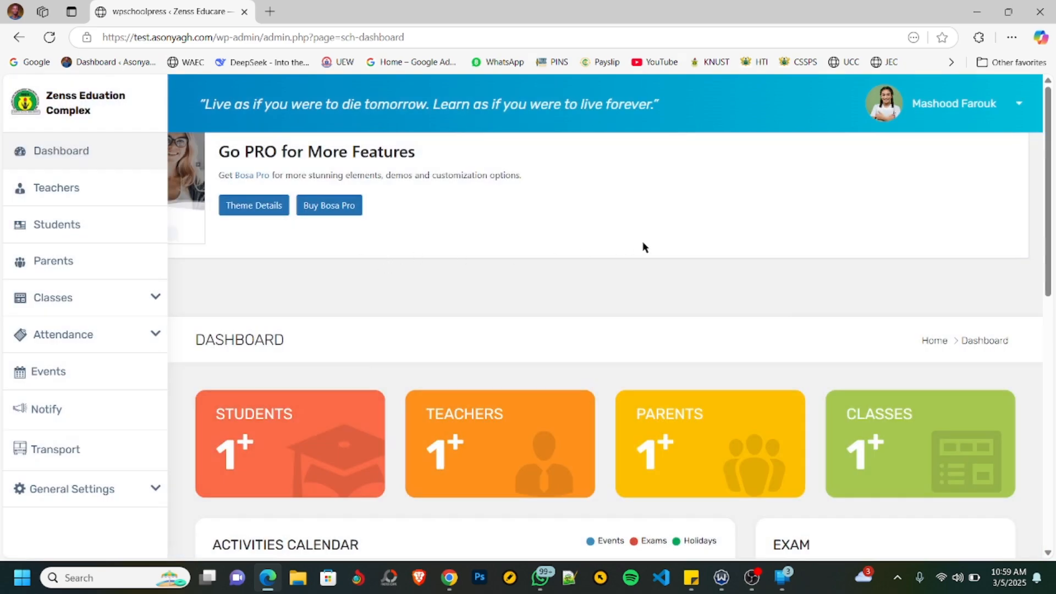
pyautogui.scroll(-6, 614, 264)
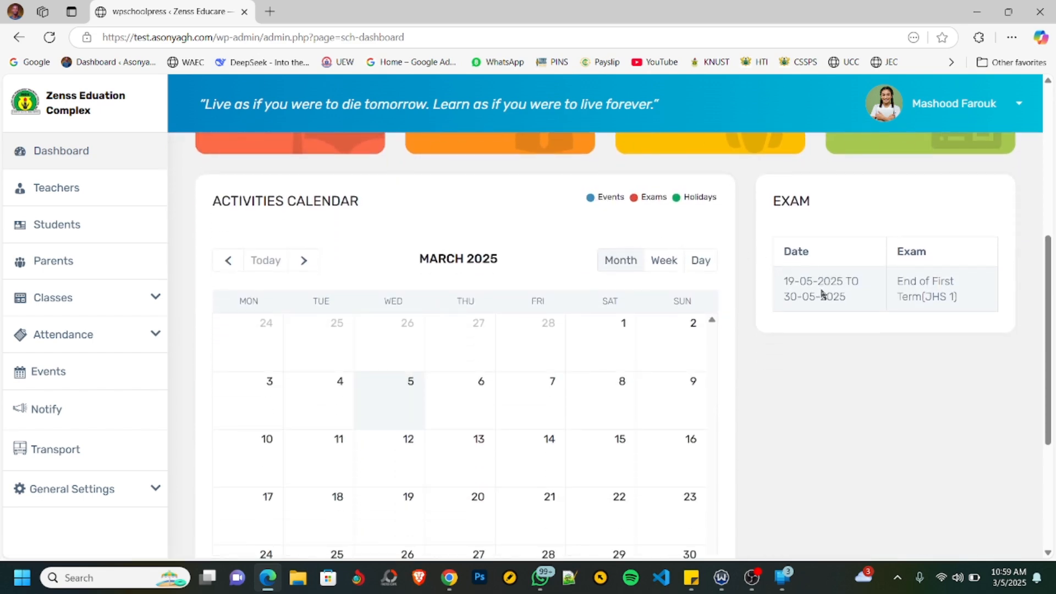
# - Open the JHS 1 students list and view the listed student's attendance summary, closing it when done
pyautogui.scroll(-4, 836, 297)
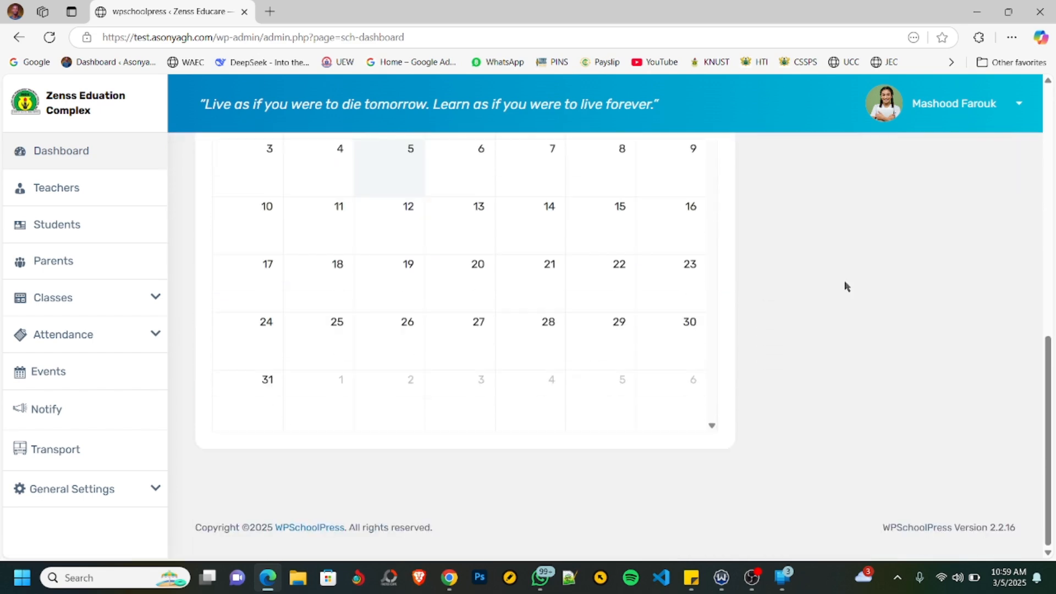
pyautogui.scroll(10, 846, 279)
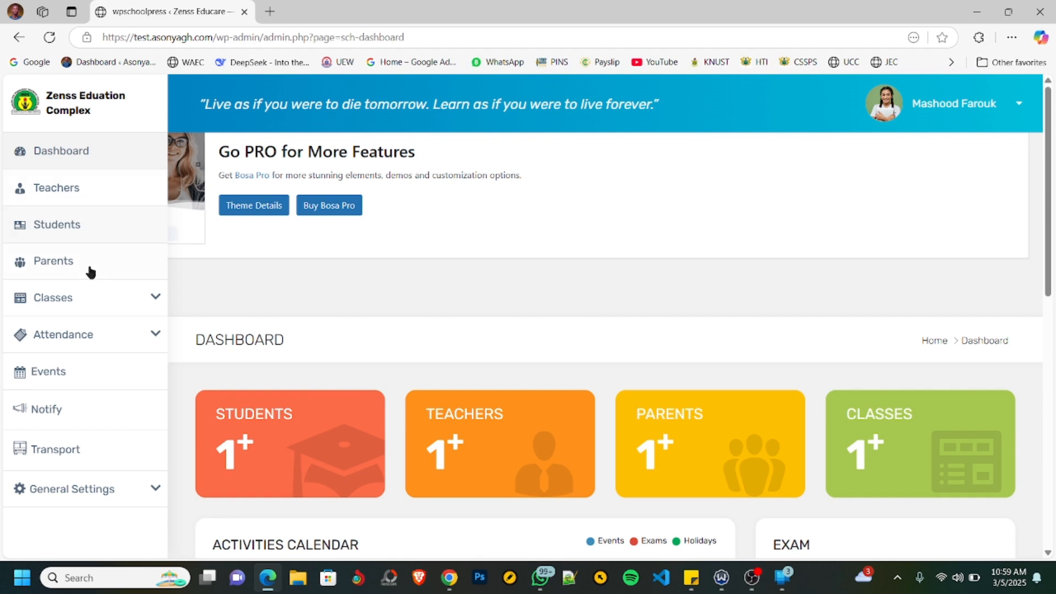
pyautogui.click(57, 227)
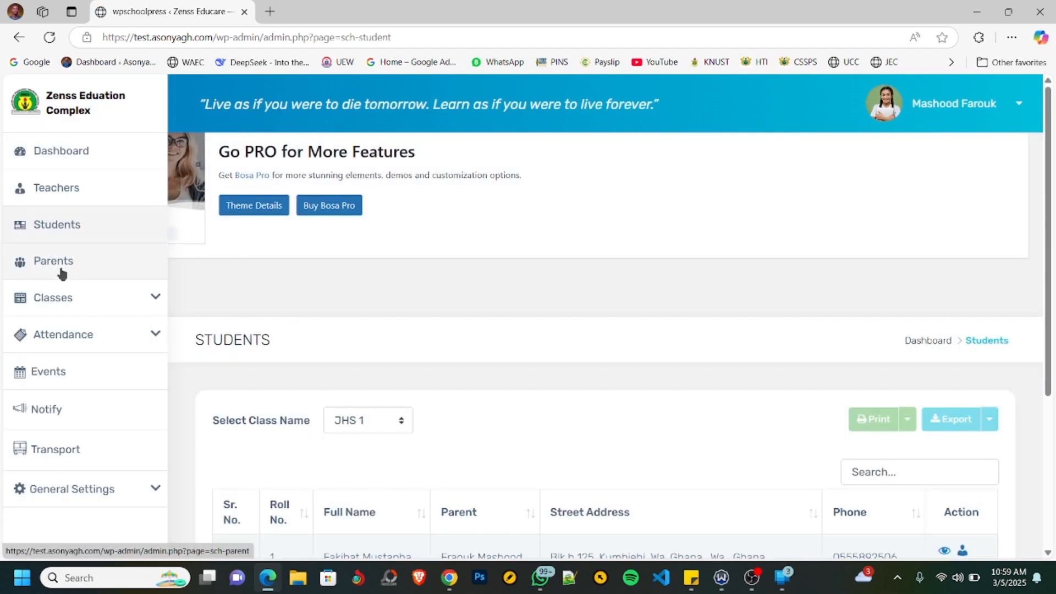
pyautogui.scroll(-4, 528, 358)
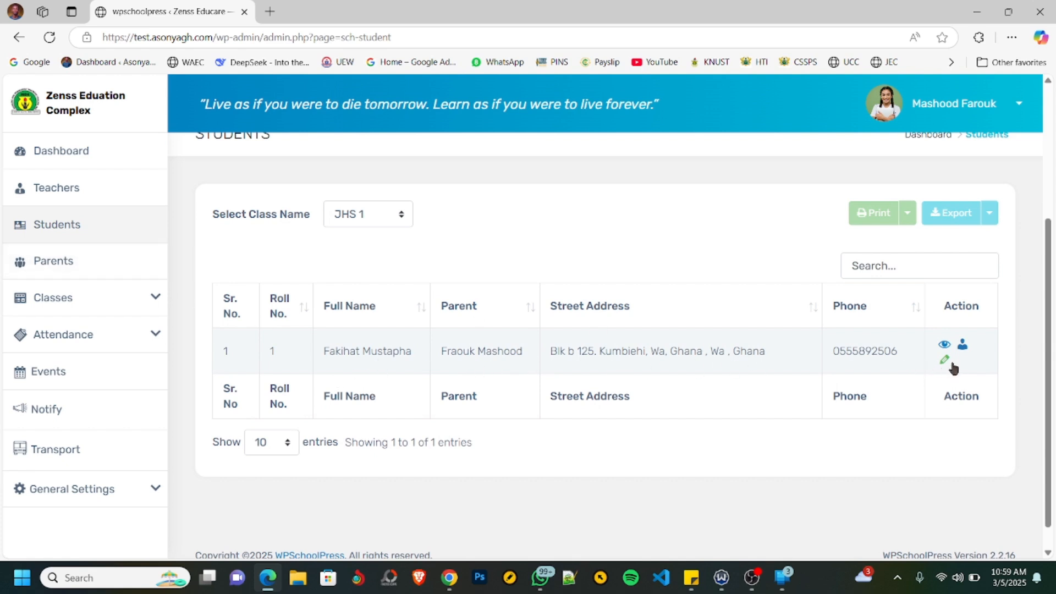
pyautogui.click(962, 350)
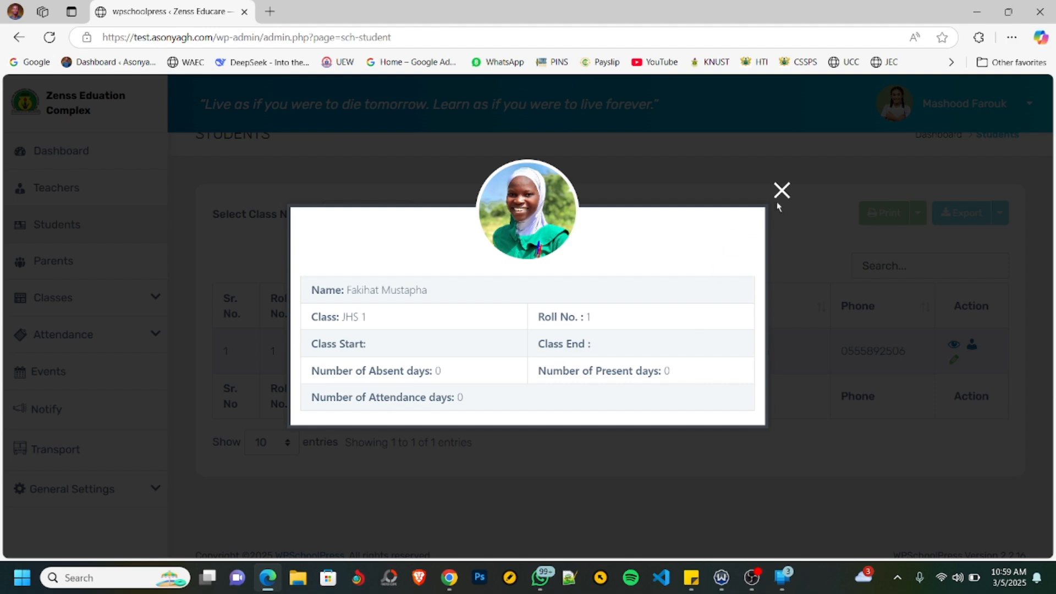
pyautogui.click(782, 190)
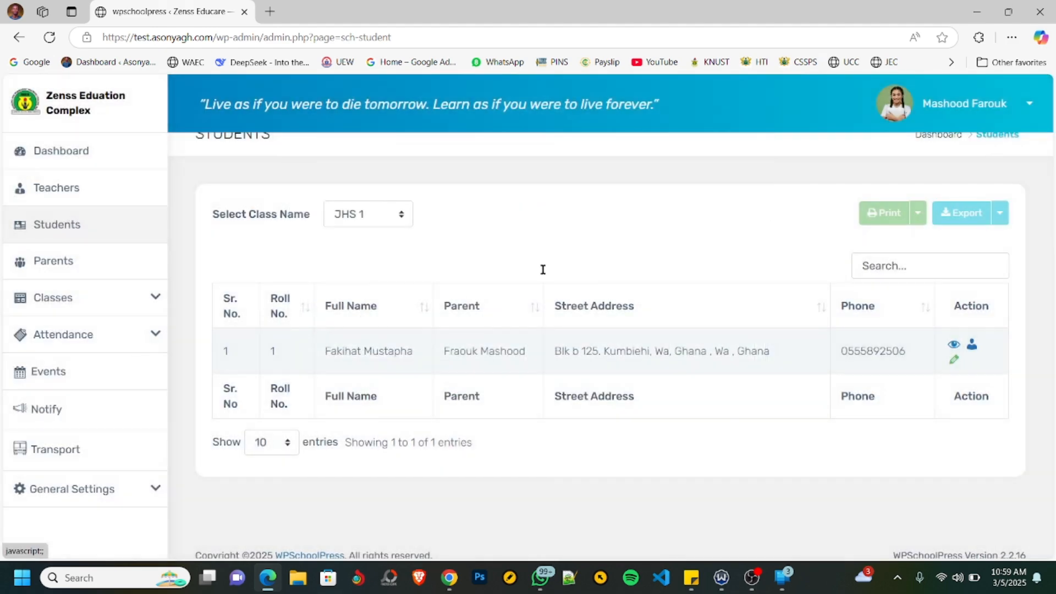
# - Open the teacher's own profile for editing and review the personal details form
pyautogui.click(992, 106)
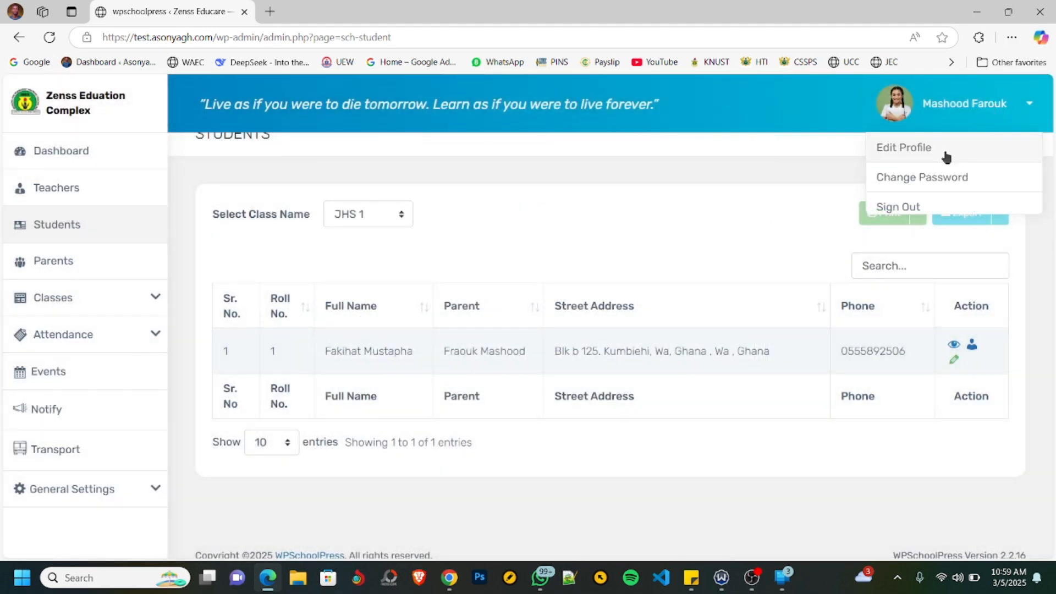
pyautogui.click(904, 149)
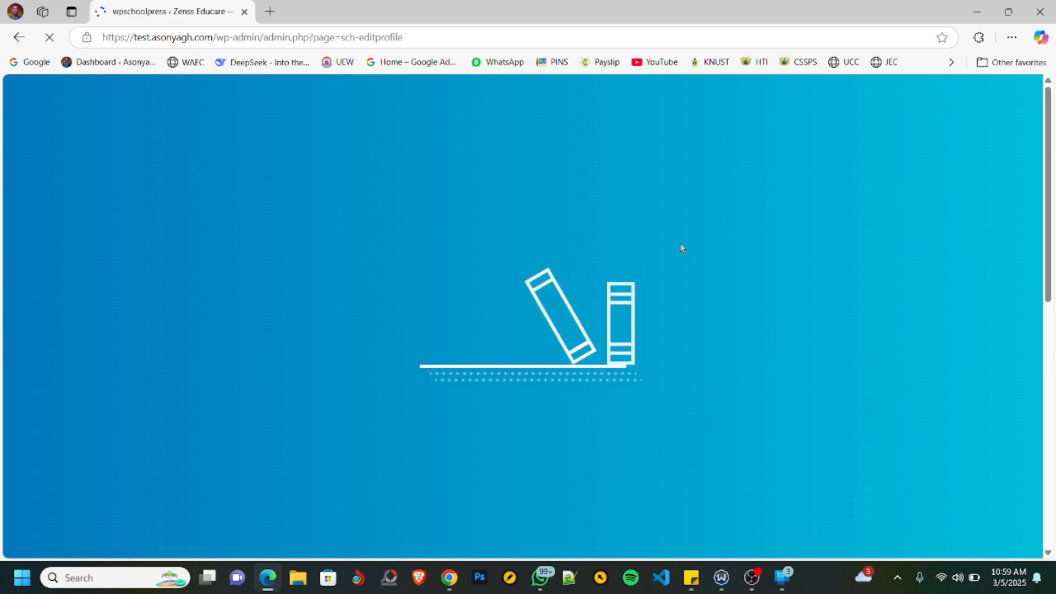
pyautogui.scroll(-6, 608, 283)
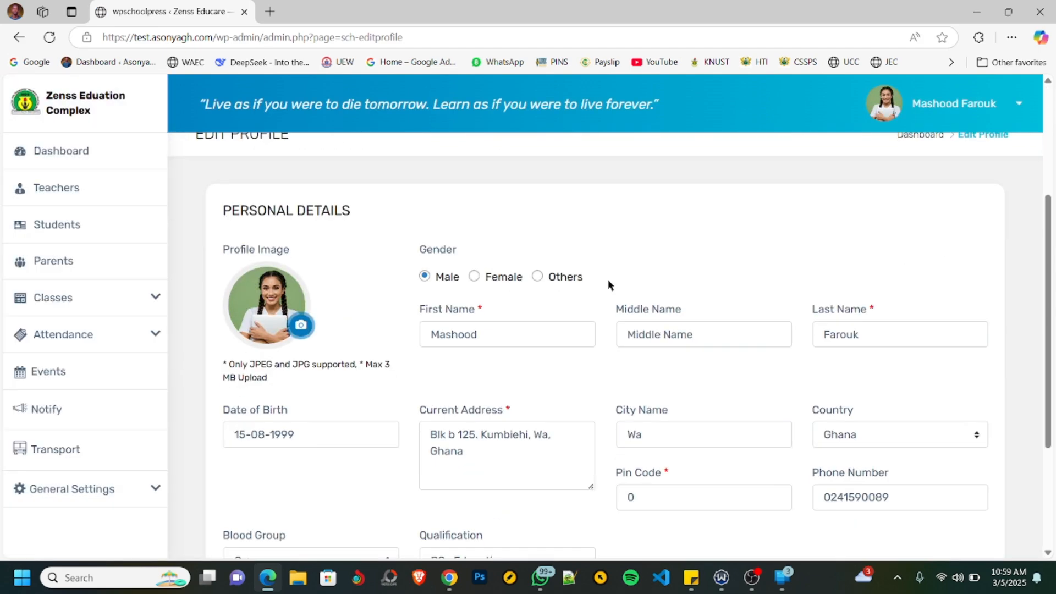
pyautogui.scroll(3, 608, 285)
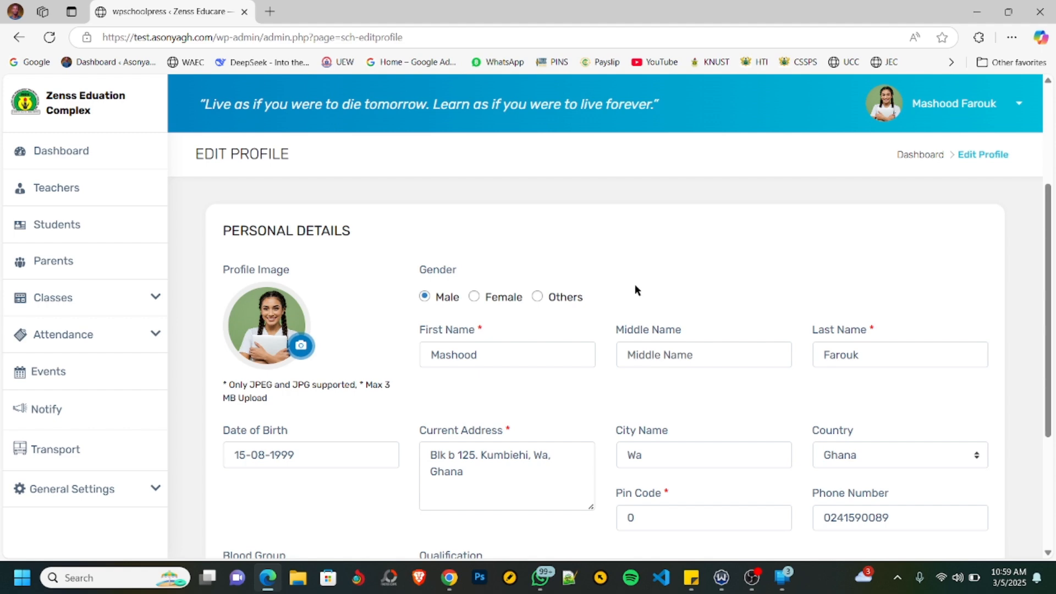
pyautogui.scroll(-3, 669, 300)
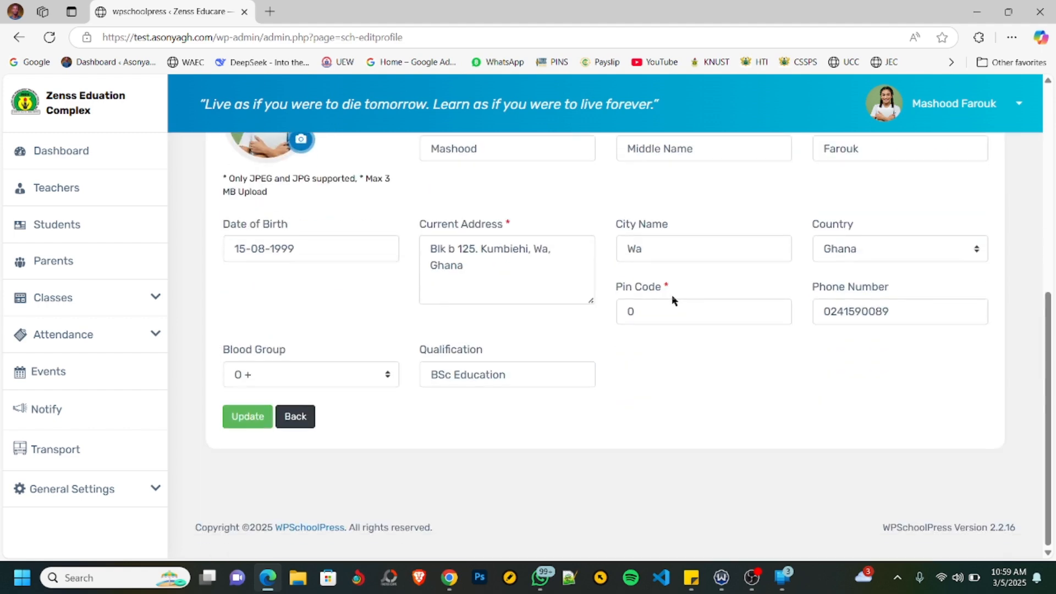
pyautogui.scroll(2, 672, 300)
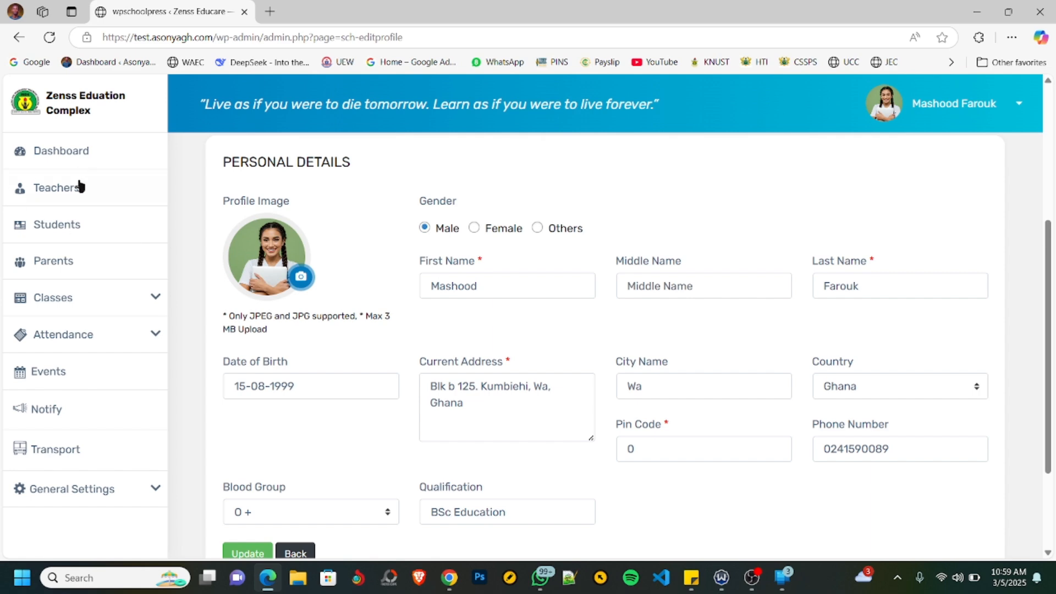
# - View the parents list and the class list, and check which sub-pages the Classes section offers
pyautogui.click(61, 263)
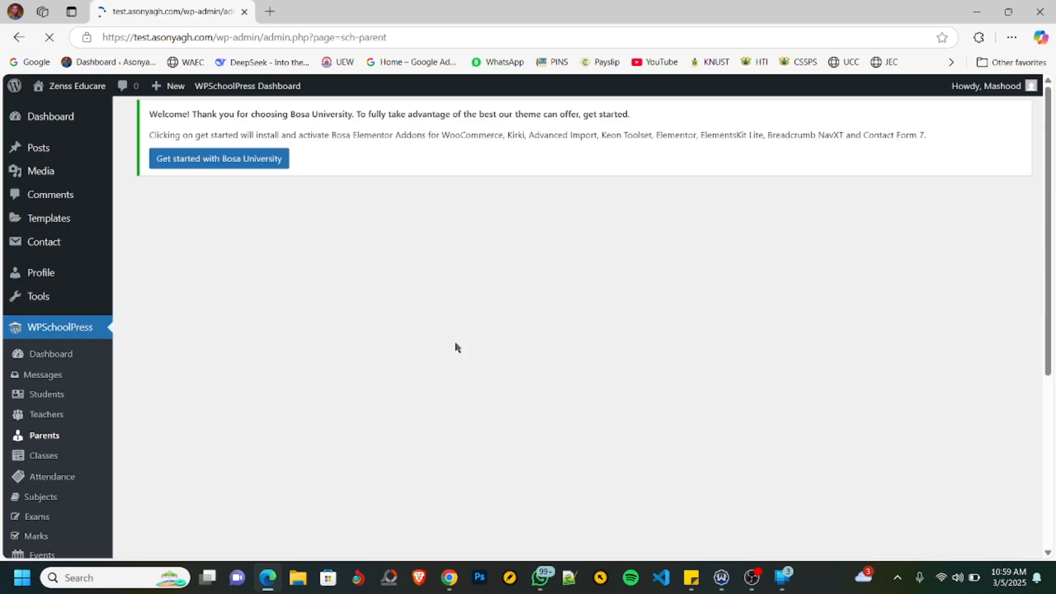
pyautogui.scroll(-3, 462, 320)
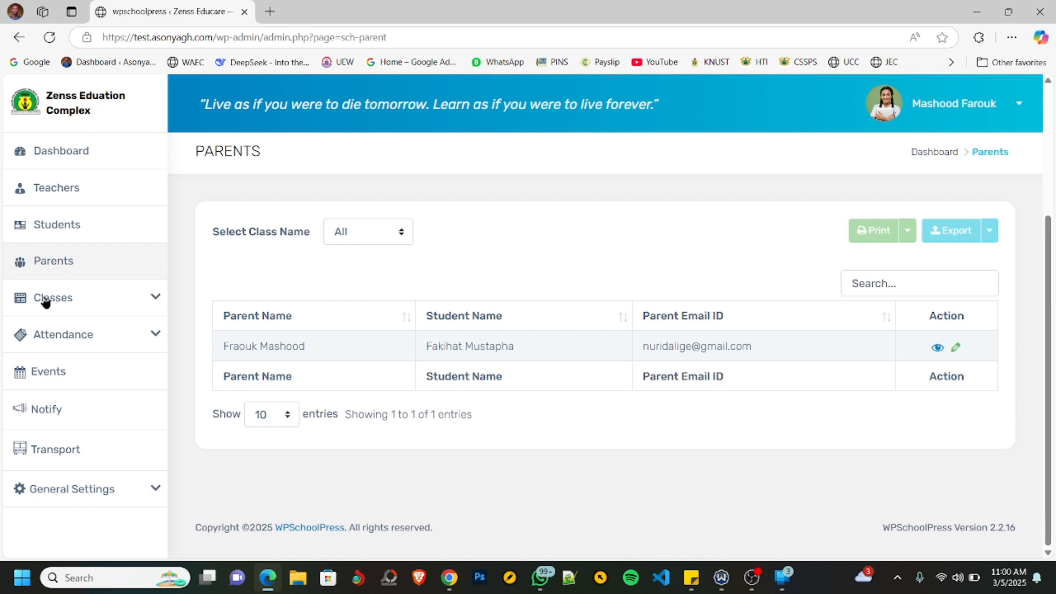
pyautogui.click(118, 304)
pyautogui.click(48, 332)
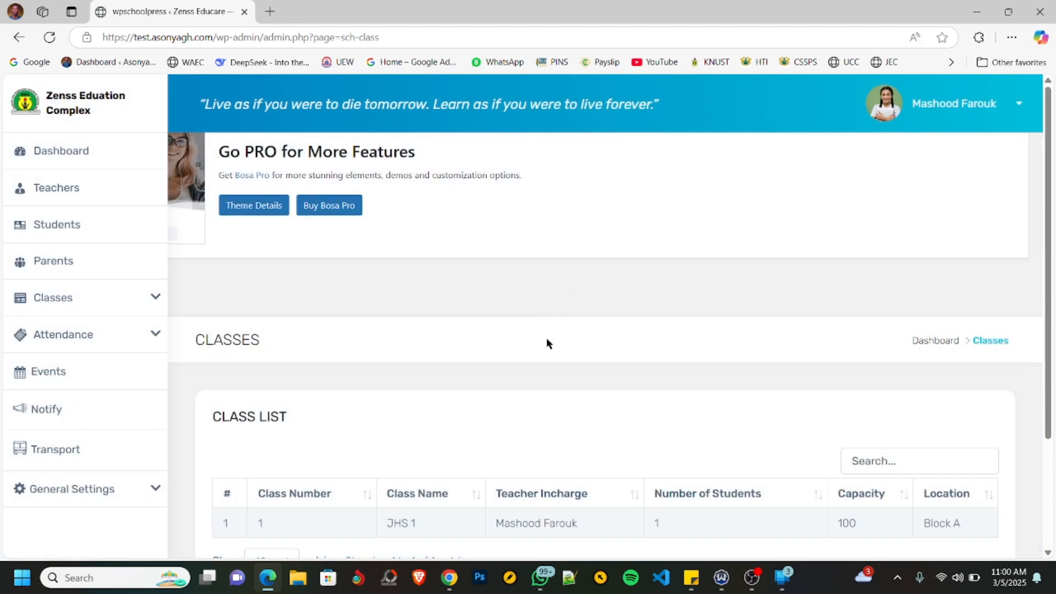
pyautogui.scroll(-3, 546, 341)
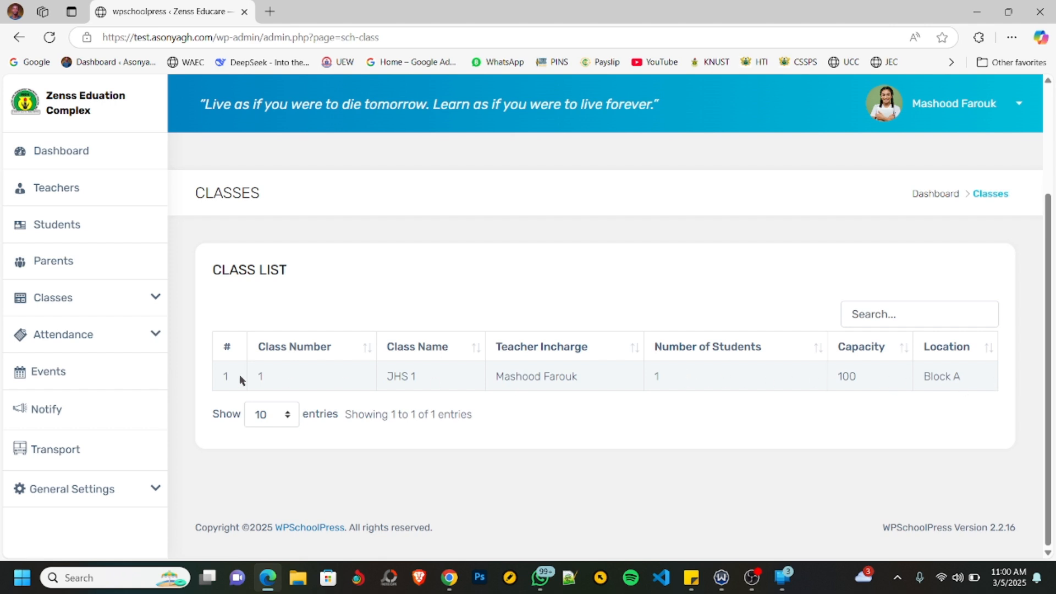
pyautogui.click(156, 302)
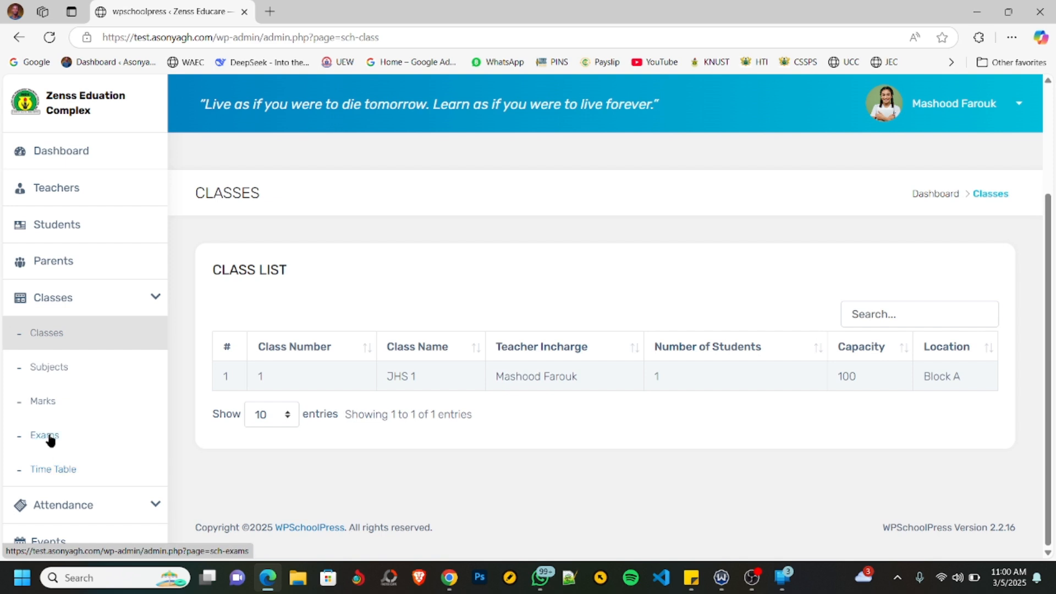
pyautogui.click(139, 298)
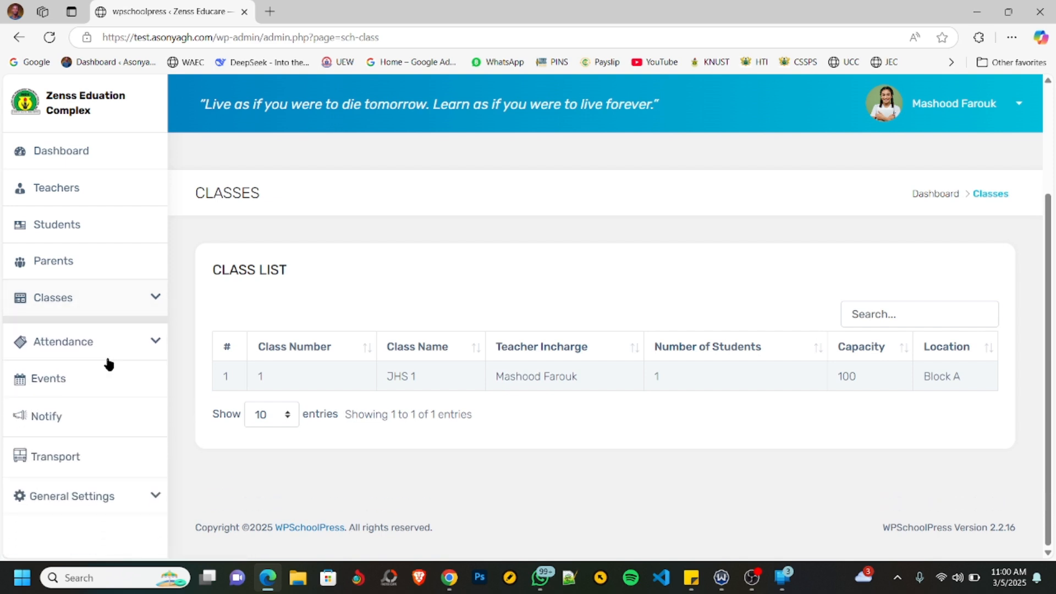
# - View the Notify page's notification list and open a new notification form
pyautogui.click(48, 412)
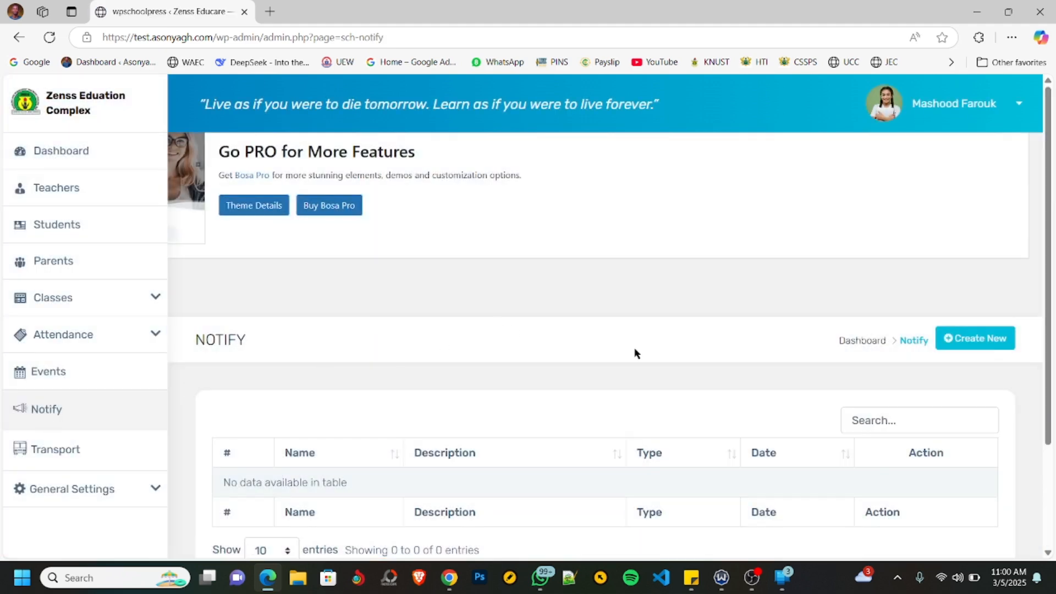
pyautogui.scroll(-3, 638, 347)
pyautogui.scroll(3, 652, 337)
pyautogui.click(976, 345)
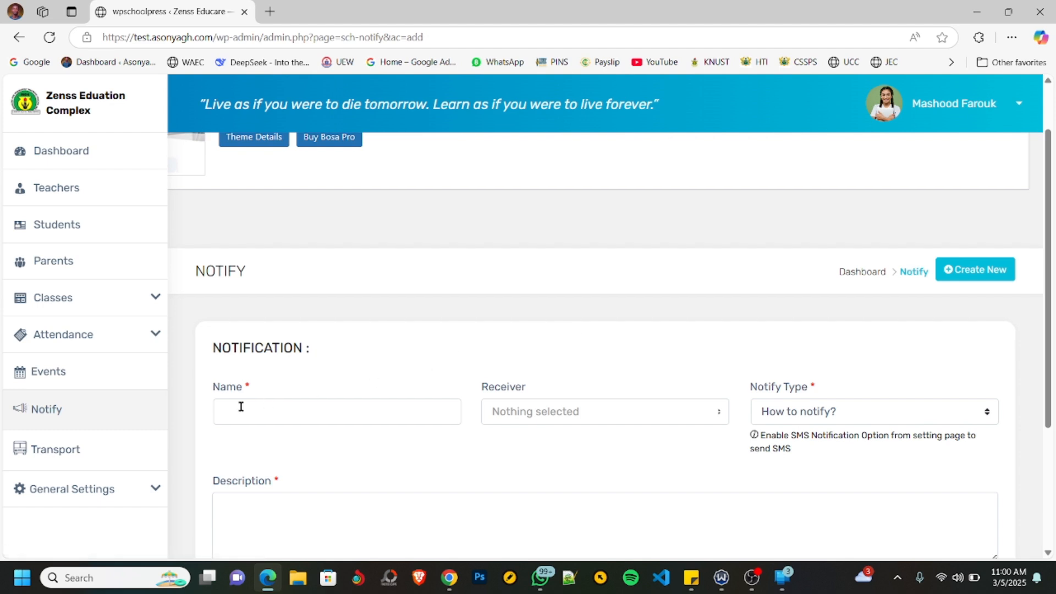
# - Examine the new notification form's name field and its Receiver and Notify Type options without choosing any
pyautogui.click(242, 407)
pyautogui.scroll(-3, 544, 280)
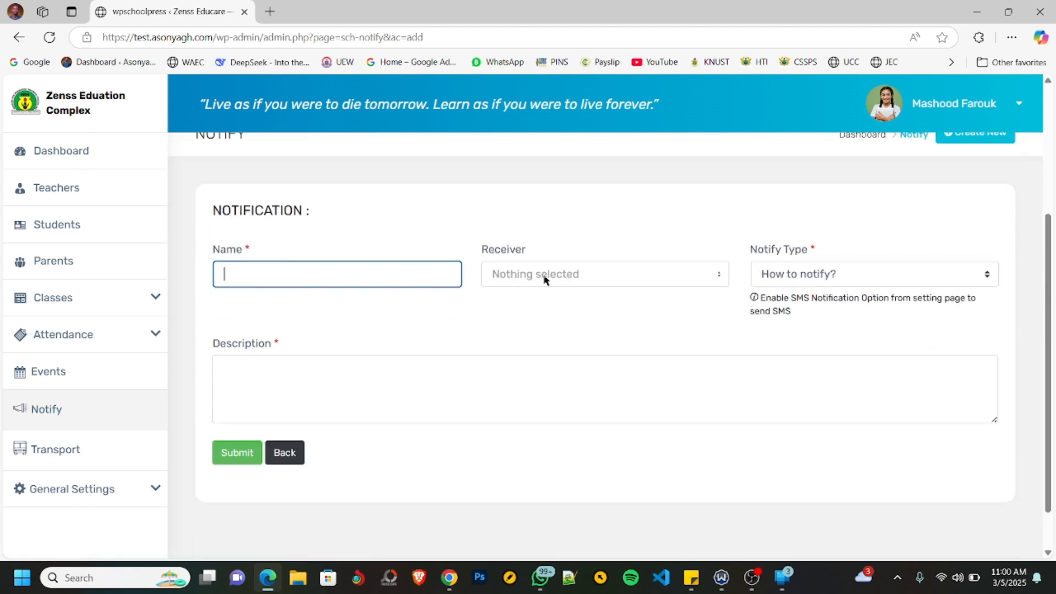
pyautogui.click(587, 280)
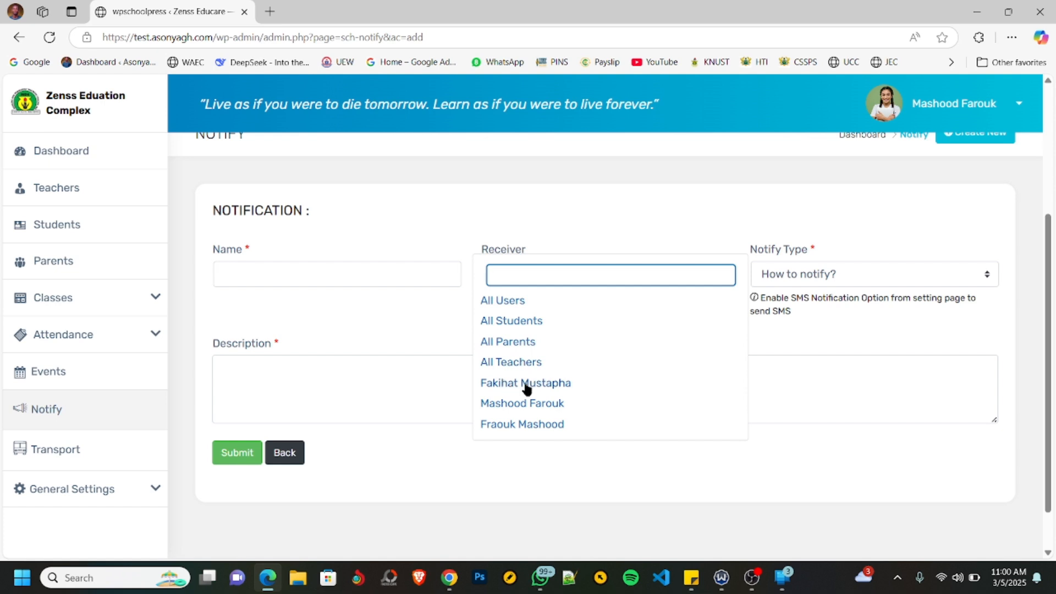
pyautogui.click(705, 229)
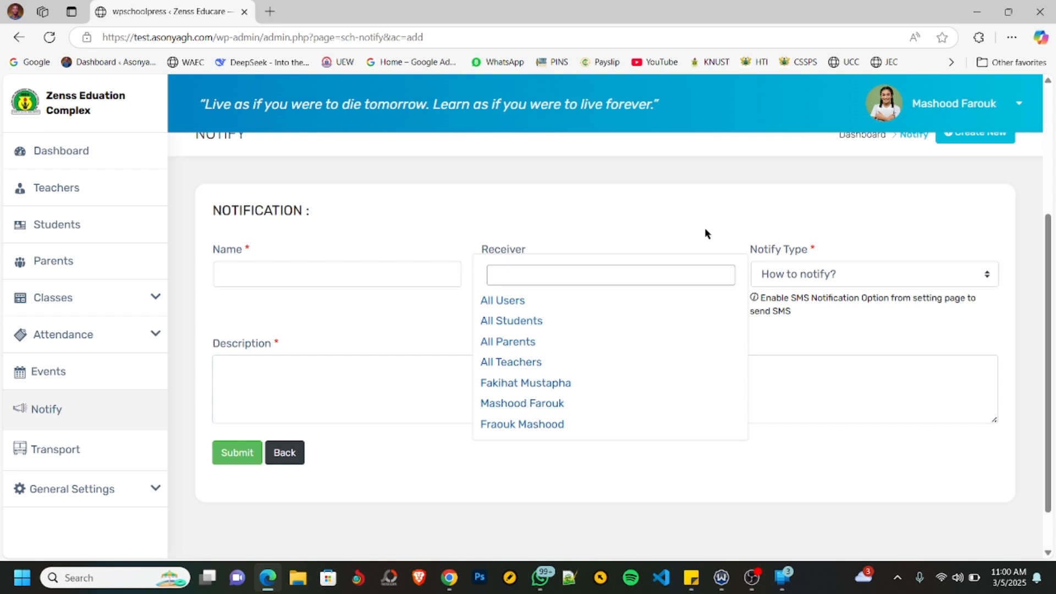
pyautogui.click(827, 284)
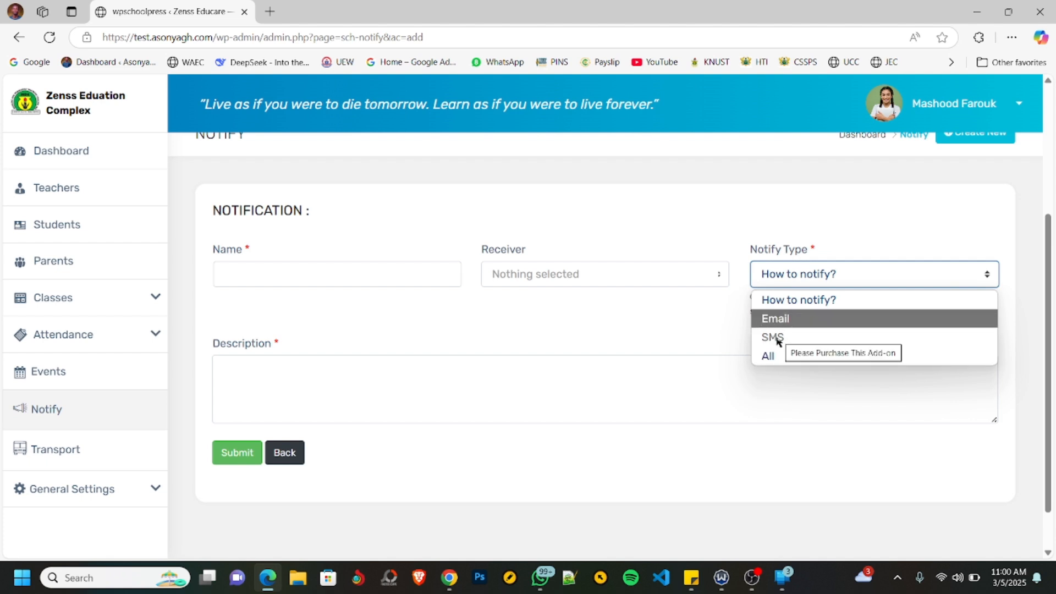
pyautogui.click(394, 370)
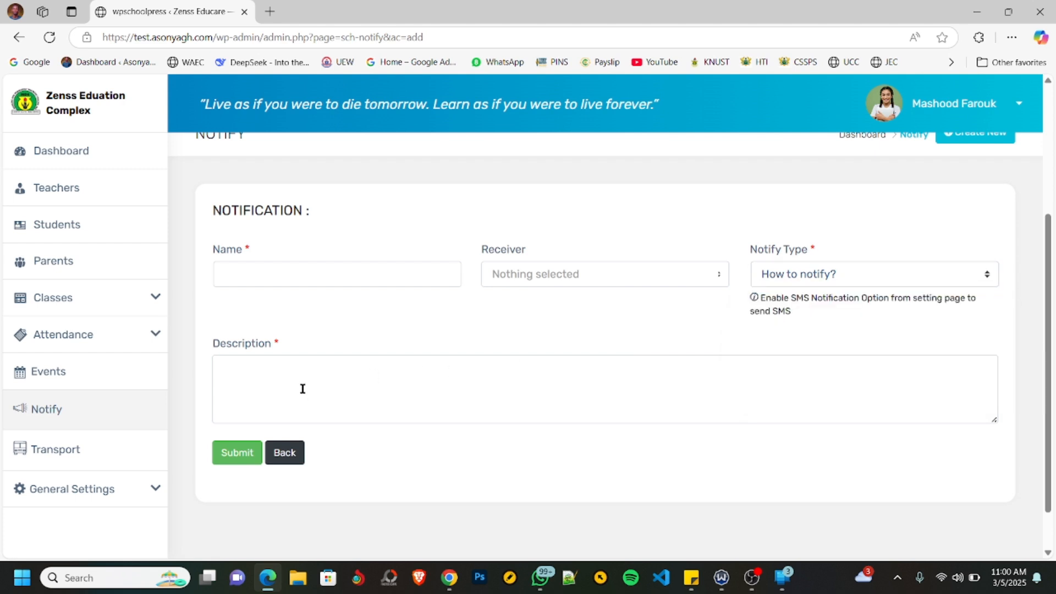
# - Return to the teacher's dashboard and look over its summary cards, activities calendar and exam list
pyautogui.click(78, 156)
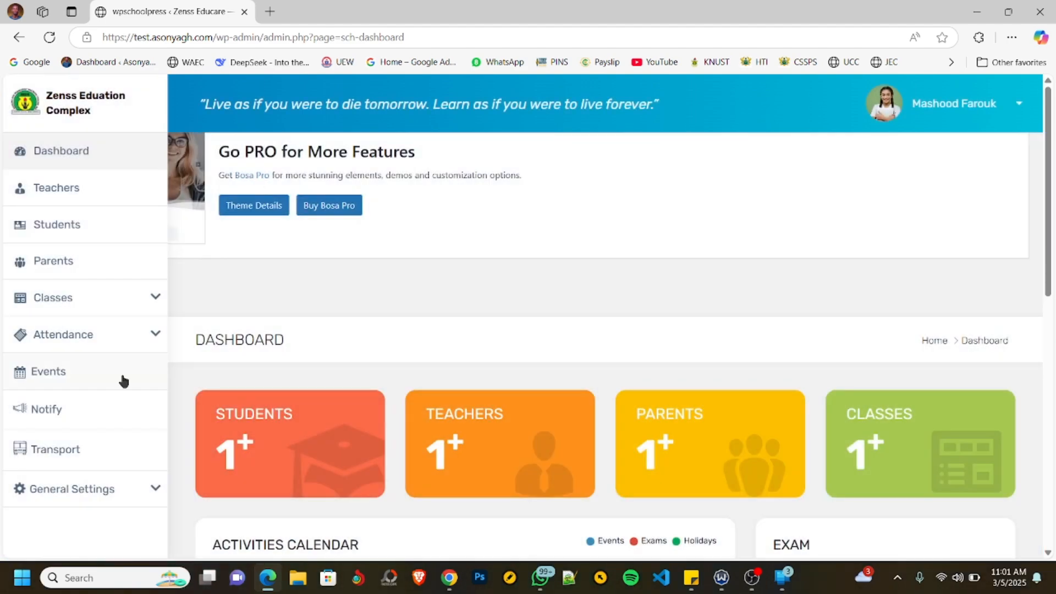
pyautogui.scroll(-1, 575, 297)
pyautogui.scroll(-10, 599, 283)
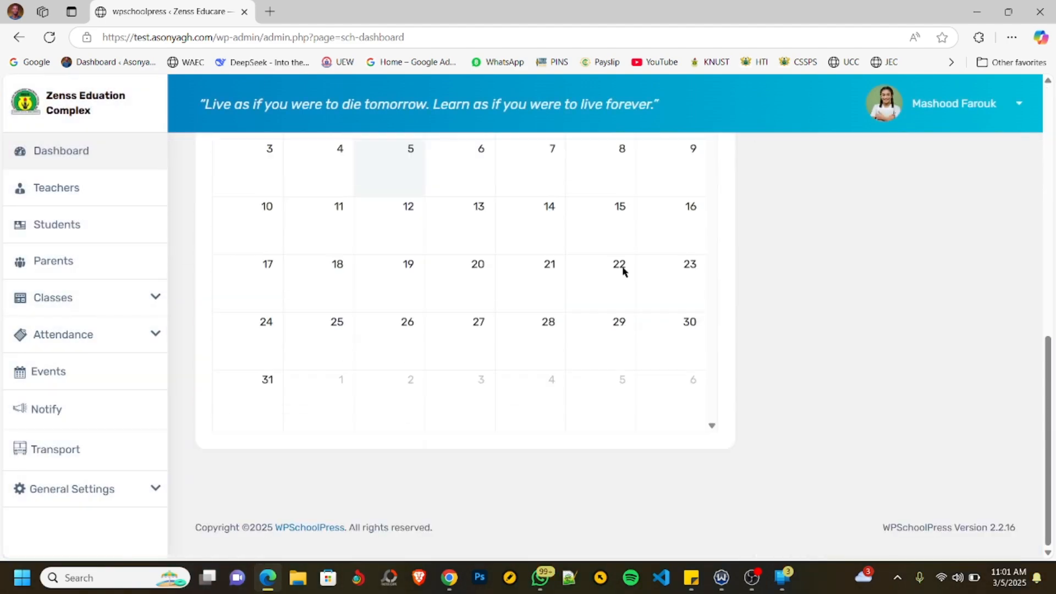
pyautogui.scroll(11, 739, 348)
pyautogui.scroll(-10, 699, 313)
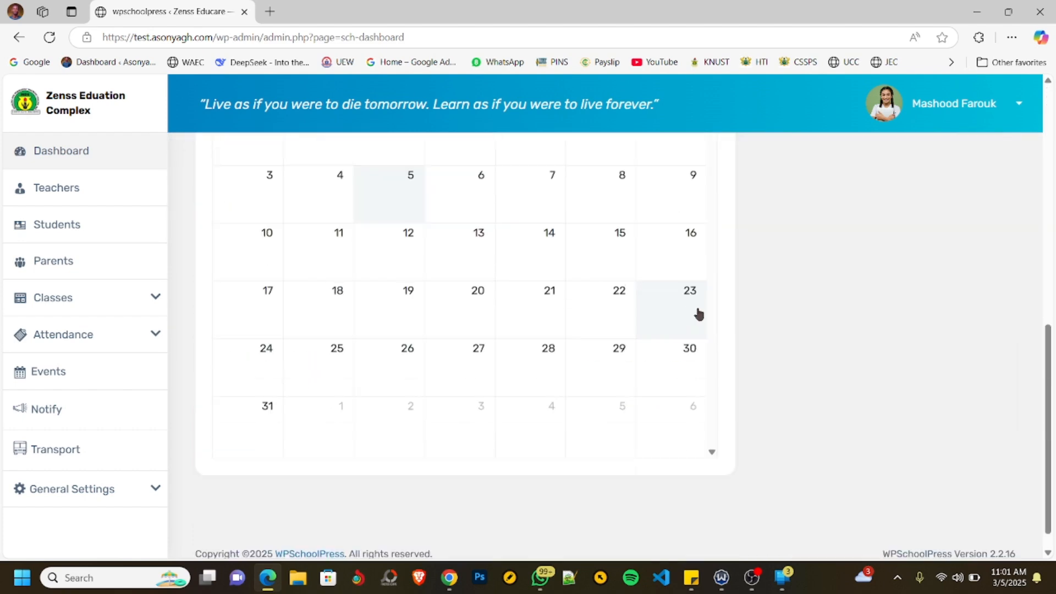
pyautogui.scroll(10, 734, 338)
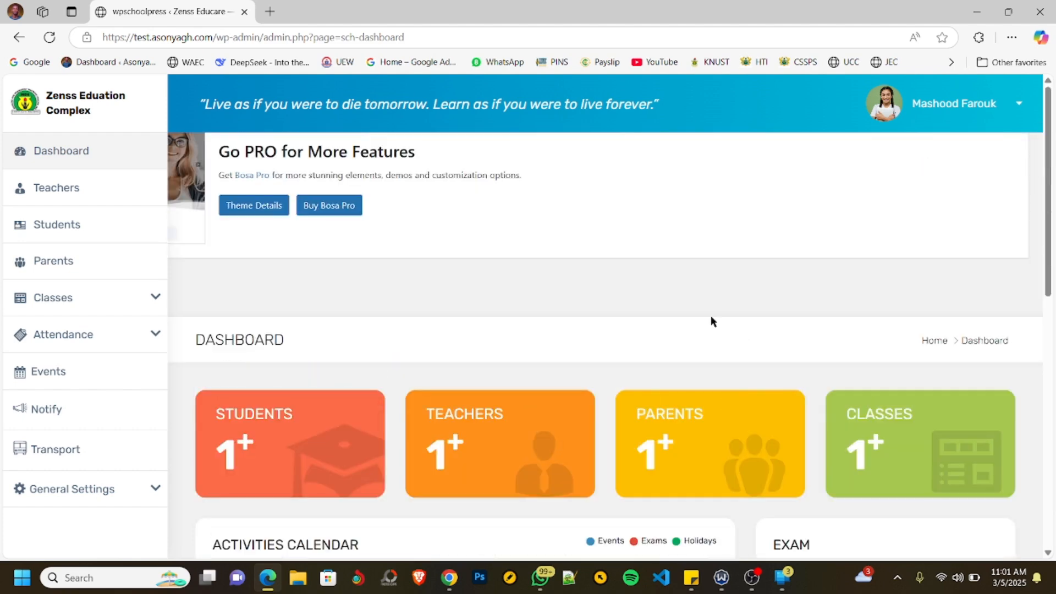
pyautogui.scroll(-10, 740, 286)
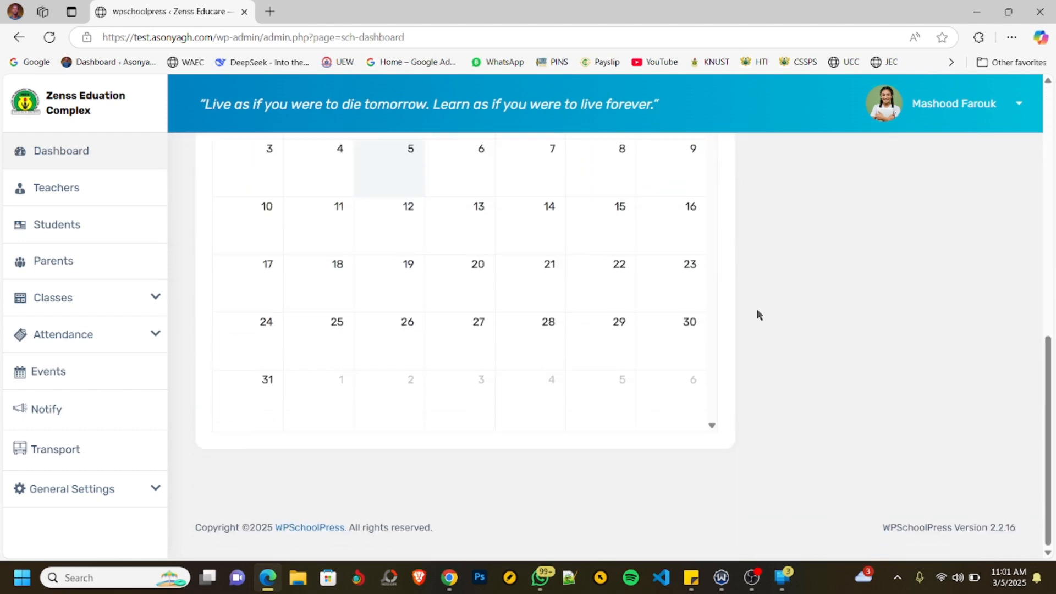
pyautogui.scroll(10, 757, 313)
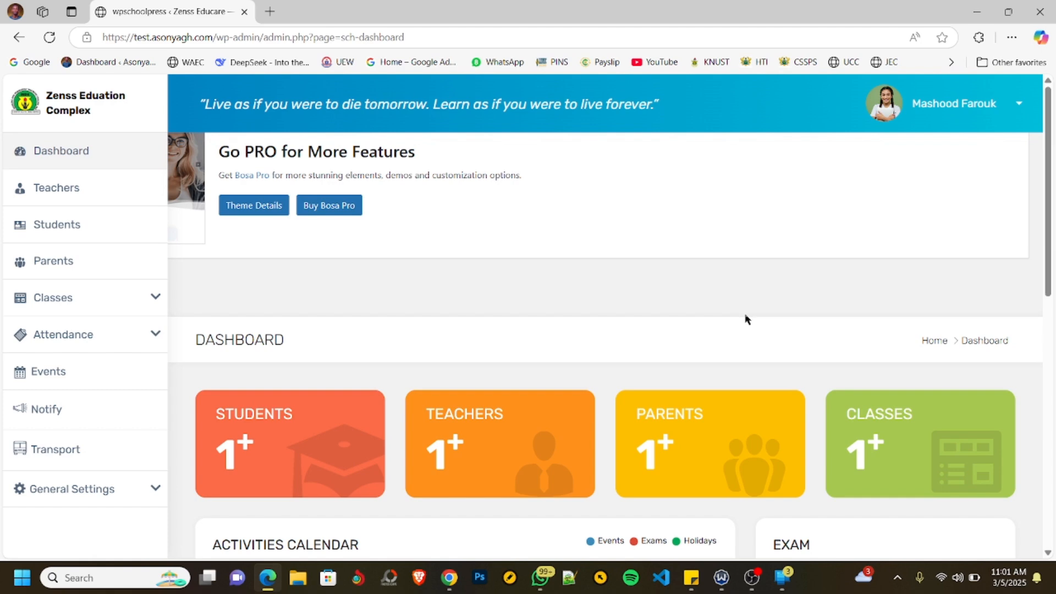
pyautogui.scroll(-10, 745, 314)
pyautogui.scroll(2, 765, 302)
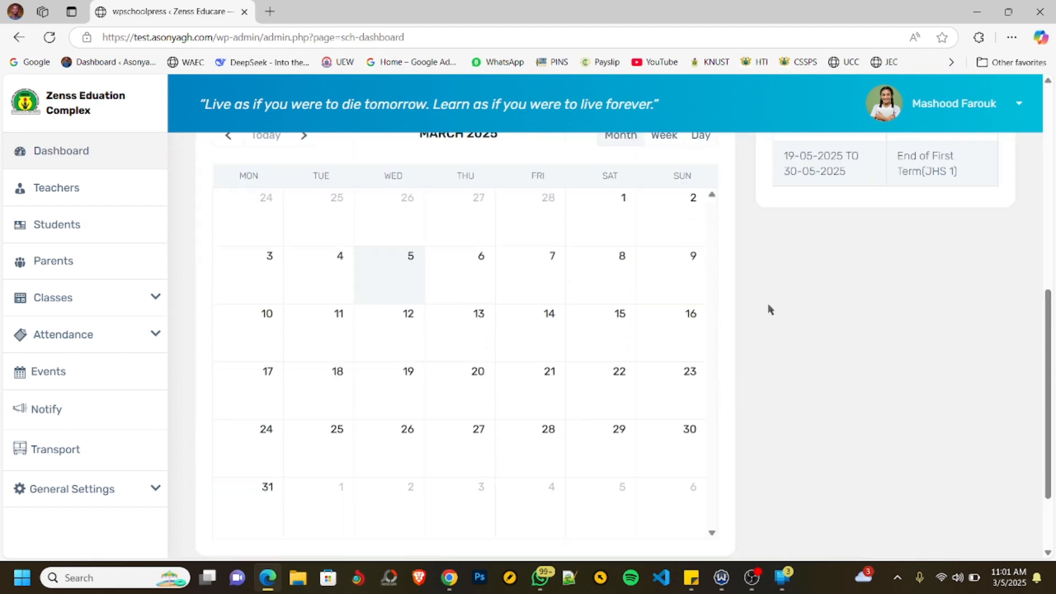
pyautogui.scroll(8, 770, 309)
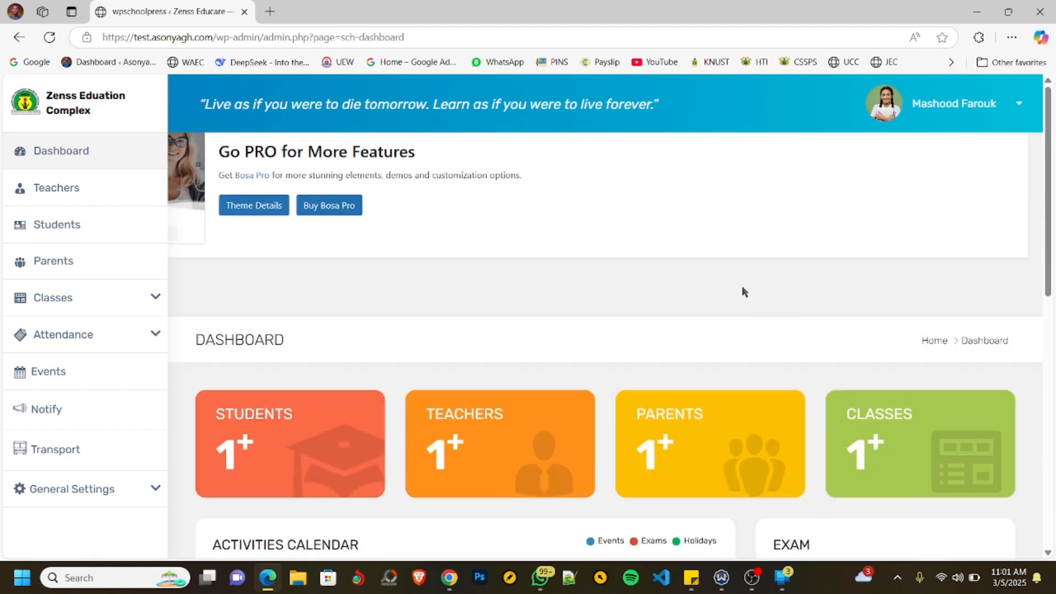